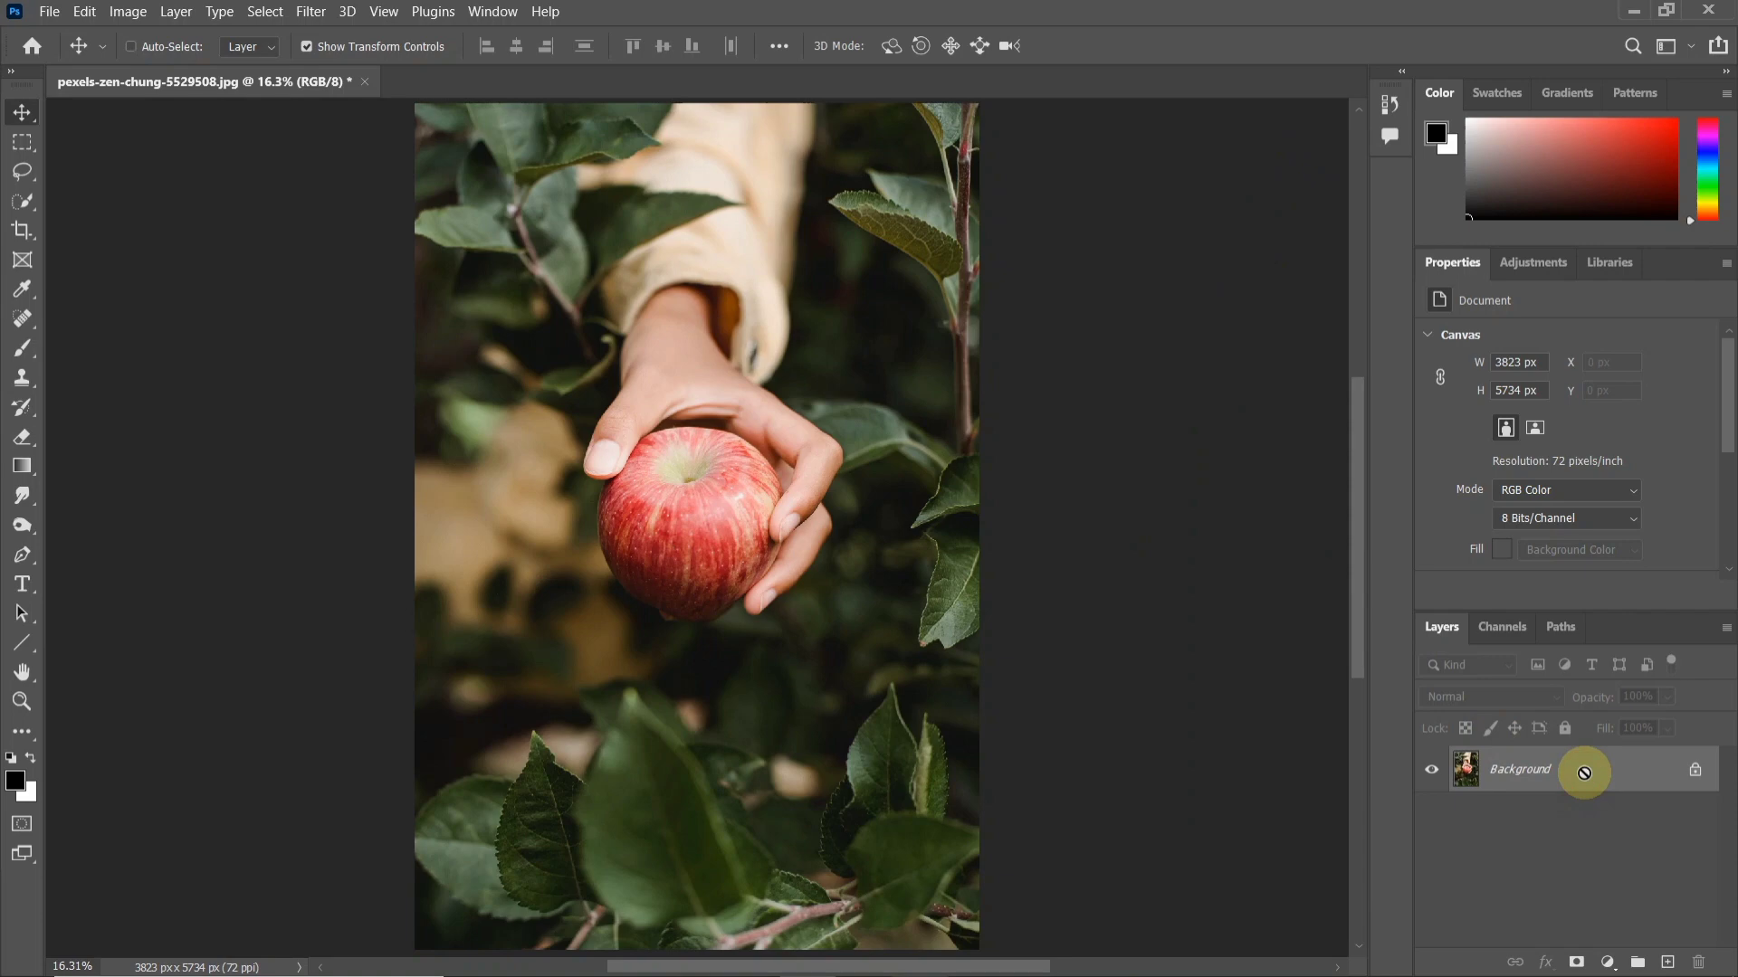
Step: Duplicate the Background layer
key("ctrl+j")
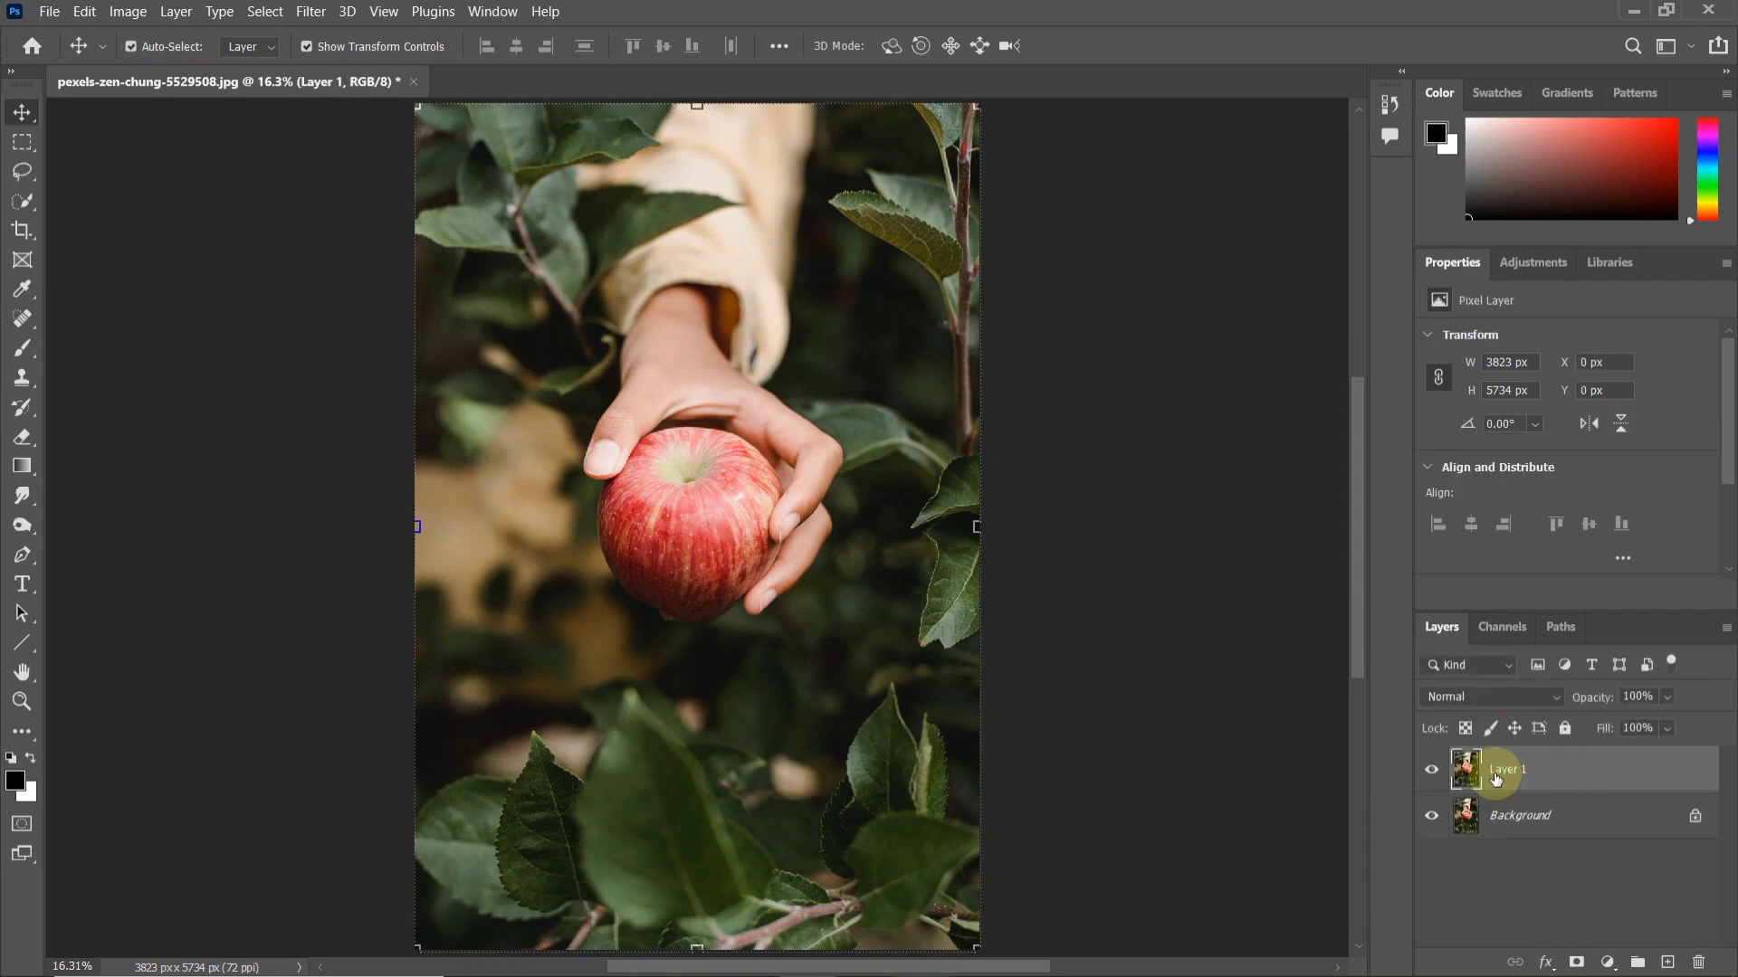
Step: Select most of the apple on the duplicated layer with the Quick Selection tool, from its stem area down to its base
left_click(735, 557, "ctrl")
left_click(736, 556, "ctrl")
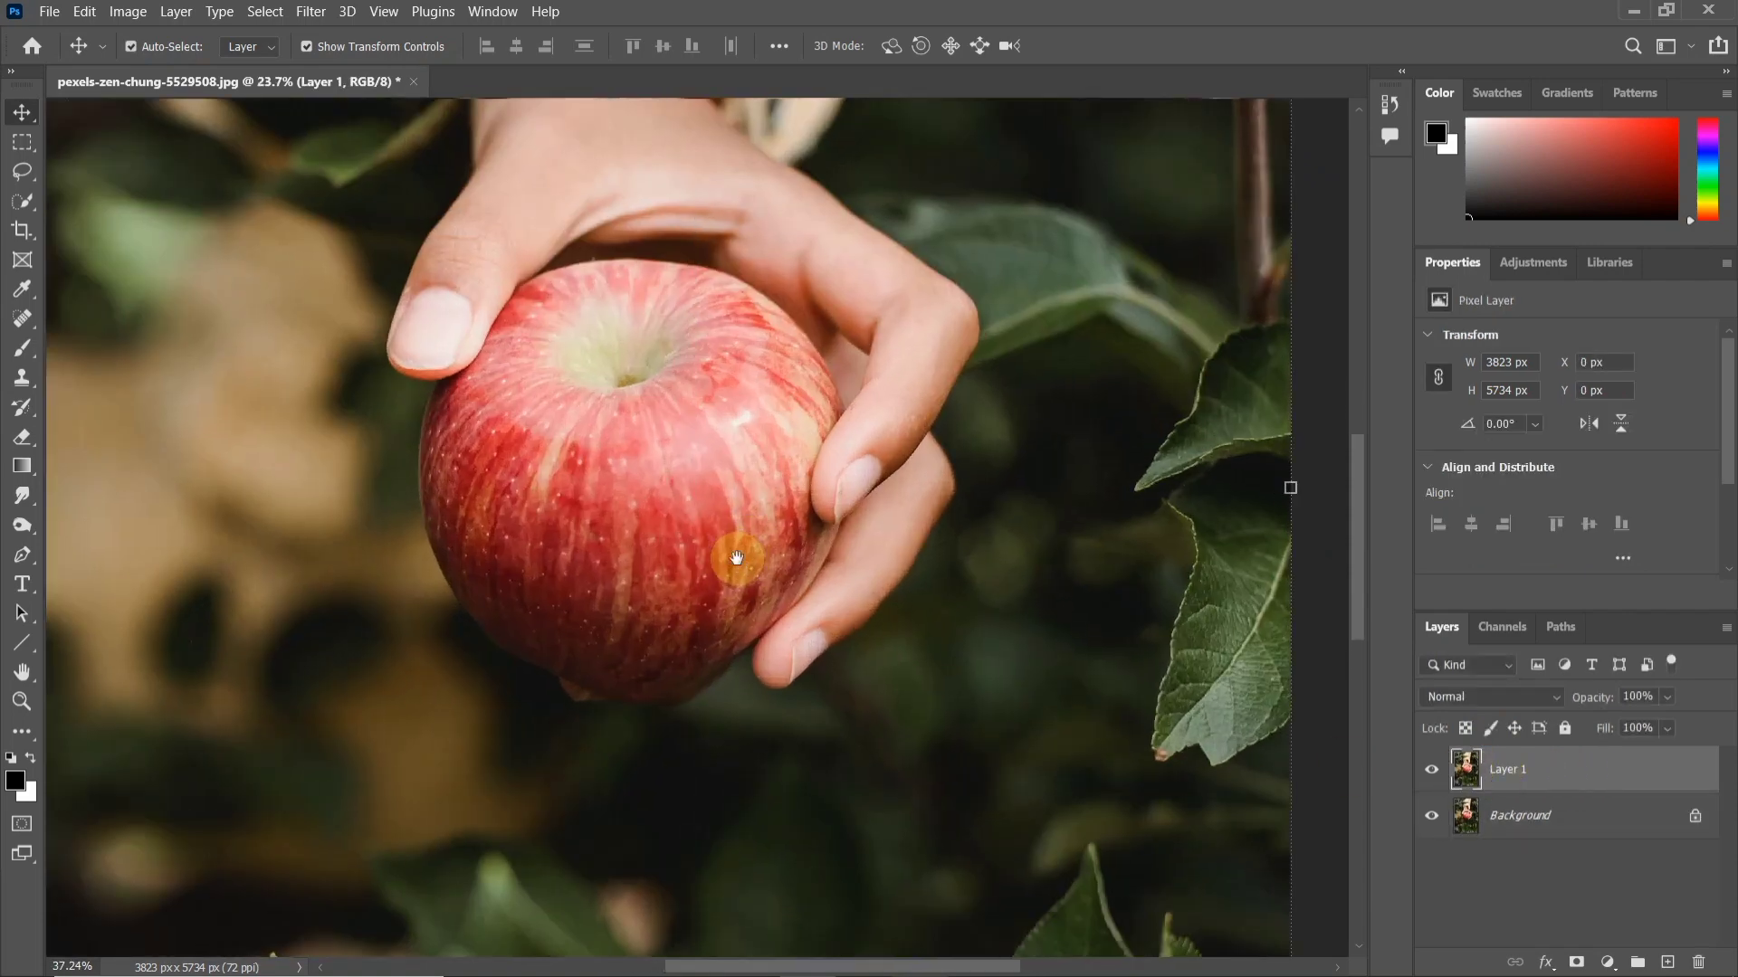
left_click_drag(737, 555, 756, 678)
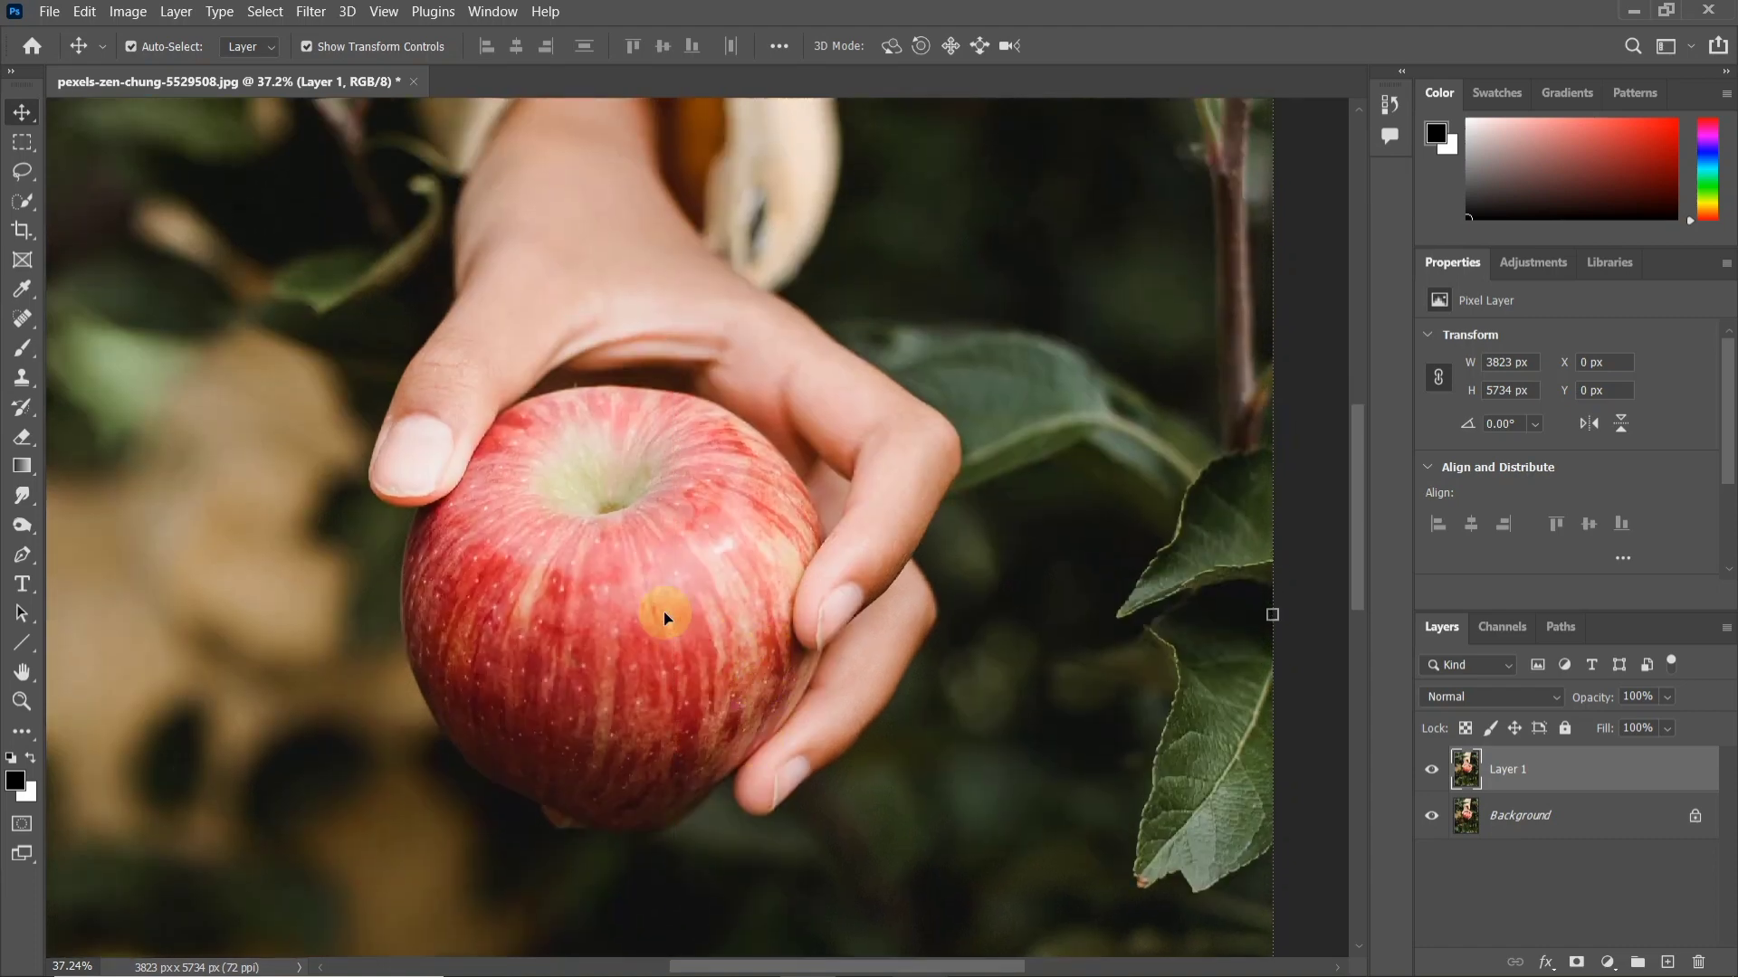
left_click(27, 207)
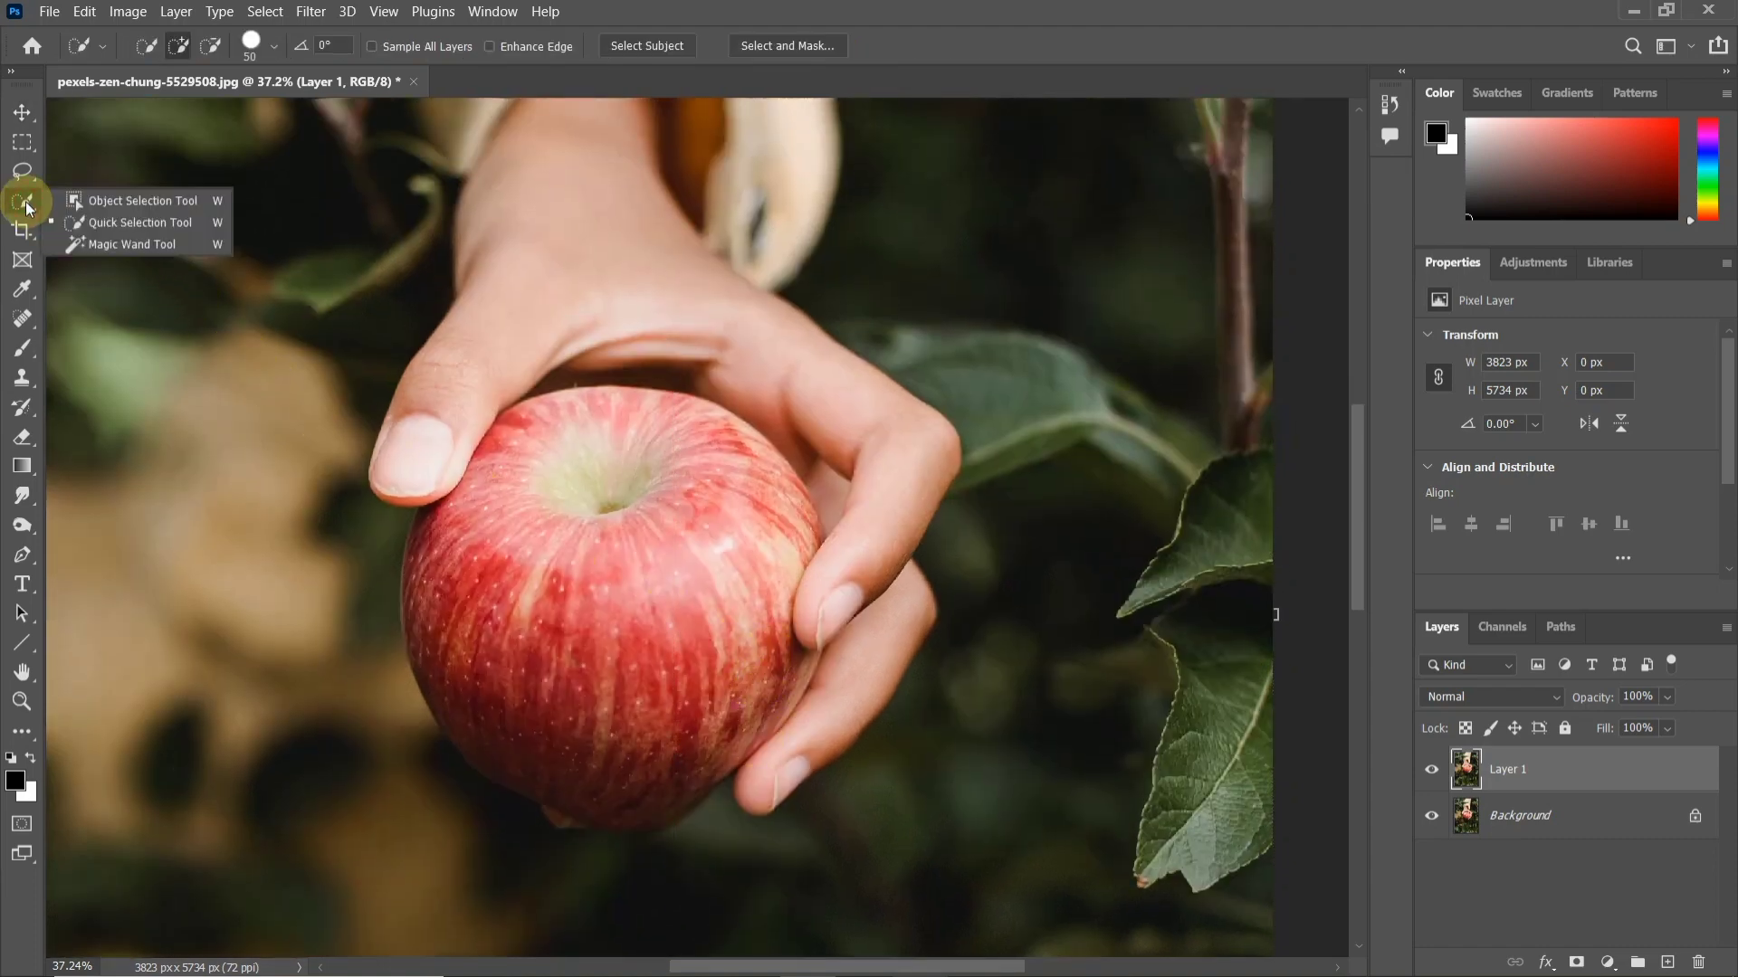
left_click(129, 219)
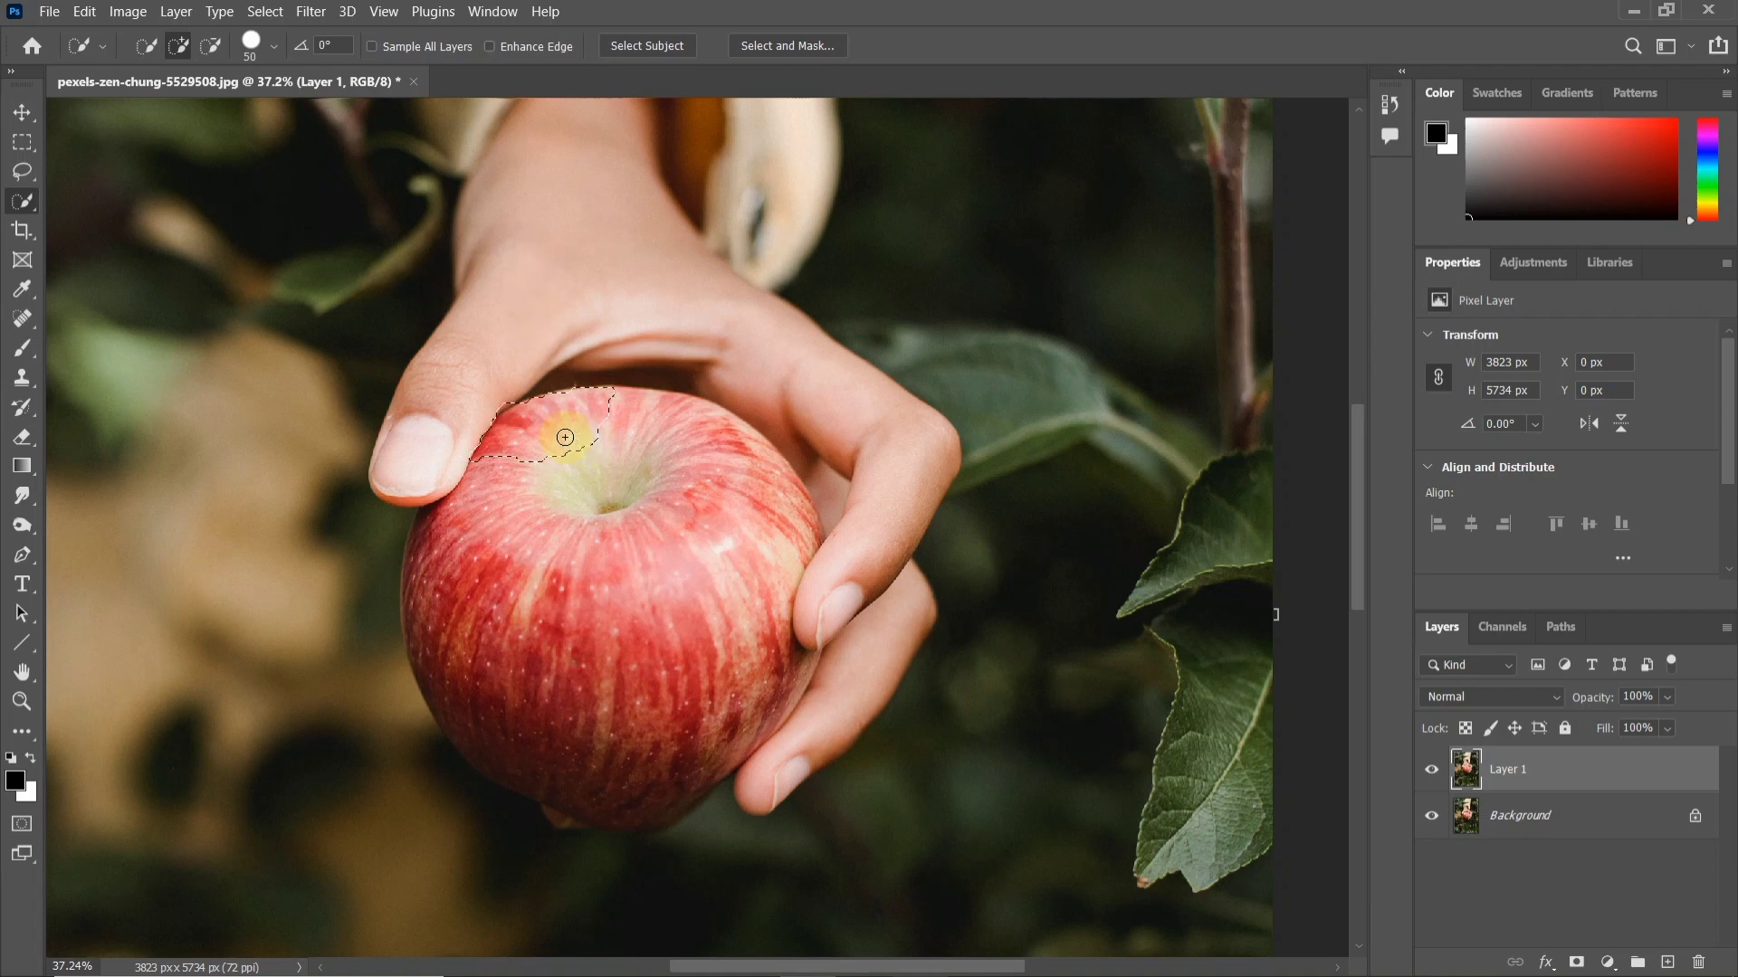
left_click_drag(734, 484, 741, 533)
scroll(724, 624, "up", 5)
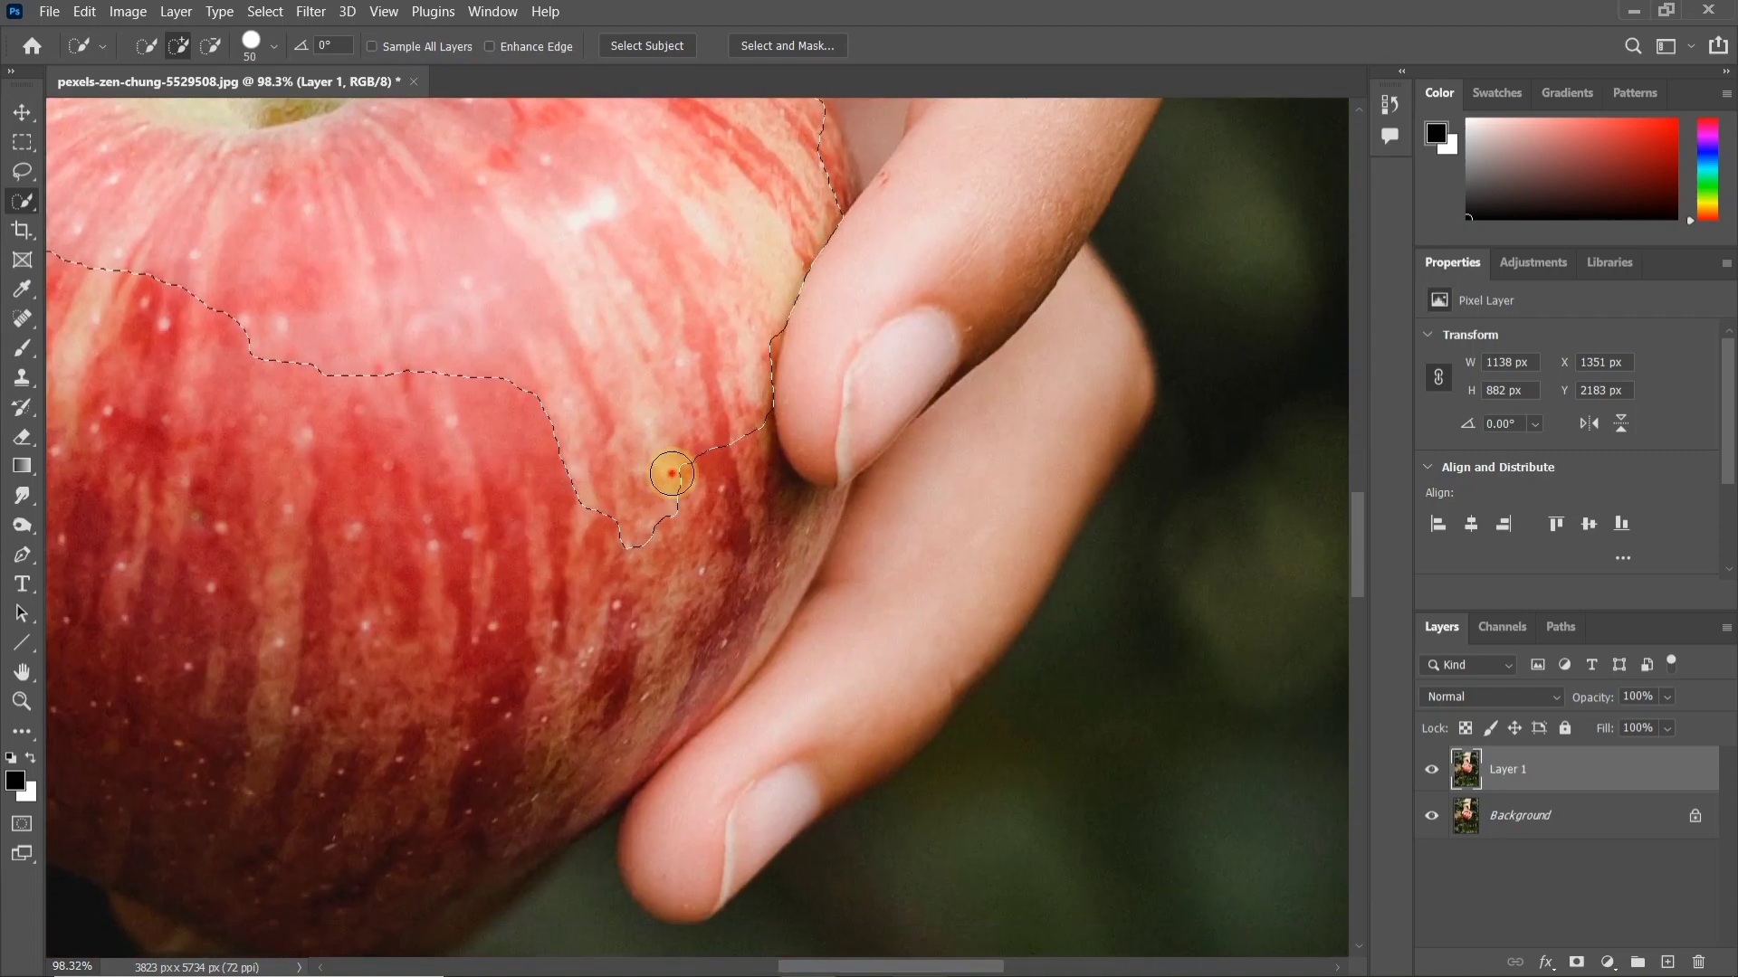
mouse_move(672, 473)
left_mouse_down()
mouse_move(737, 524)
mouse_move(787, 512)
mouse_move(775, 534)
mouse_move(815, 543)
left_mouse_up()
scroll(814, 507, "left", 5)
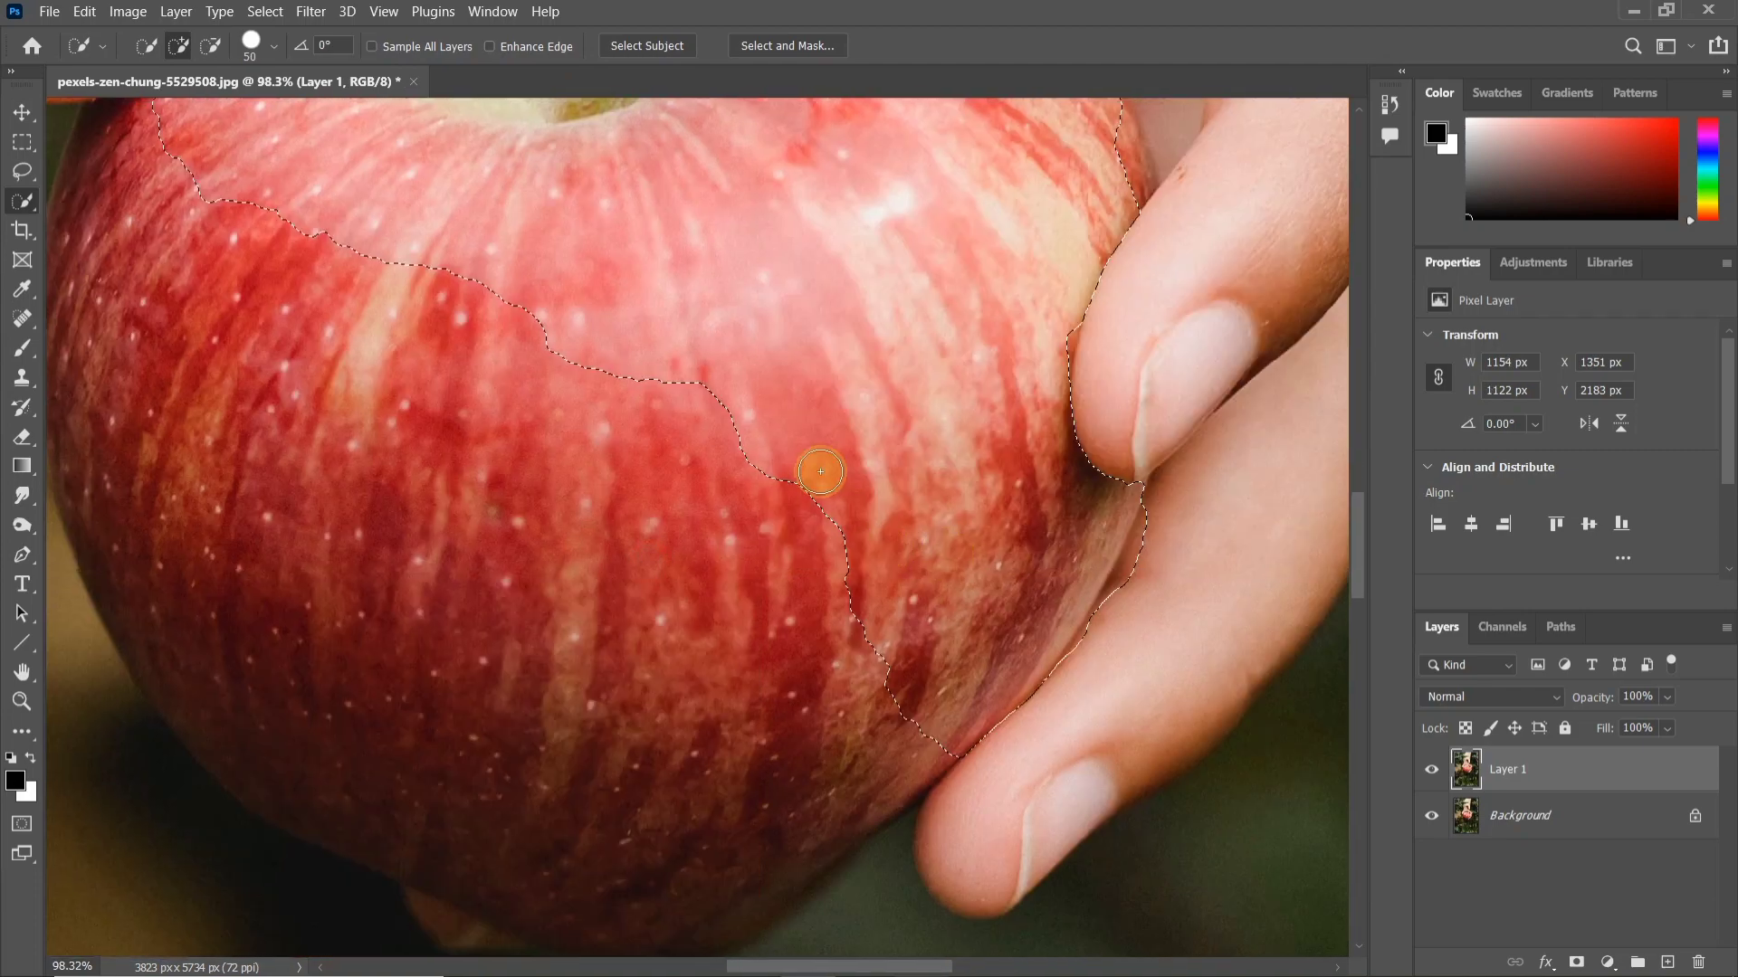
mouse_move(814, 465)
left_mouse_down()
mouse_move(763, 471)
mouse_move(619, 641)
mouse_move(575, 659)
mouse_move(684, 737)
mouse_move(679, 828)
mouse_move(594, 835)
mouse_move(469, 776)
mouse_move(353, 648)
left_mouse_up()
scroll(403, 481, "down", 5)
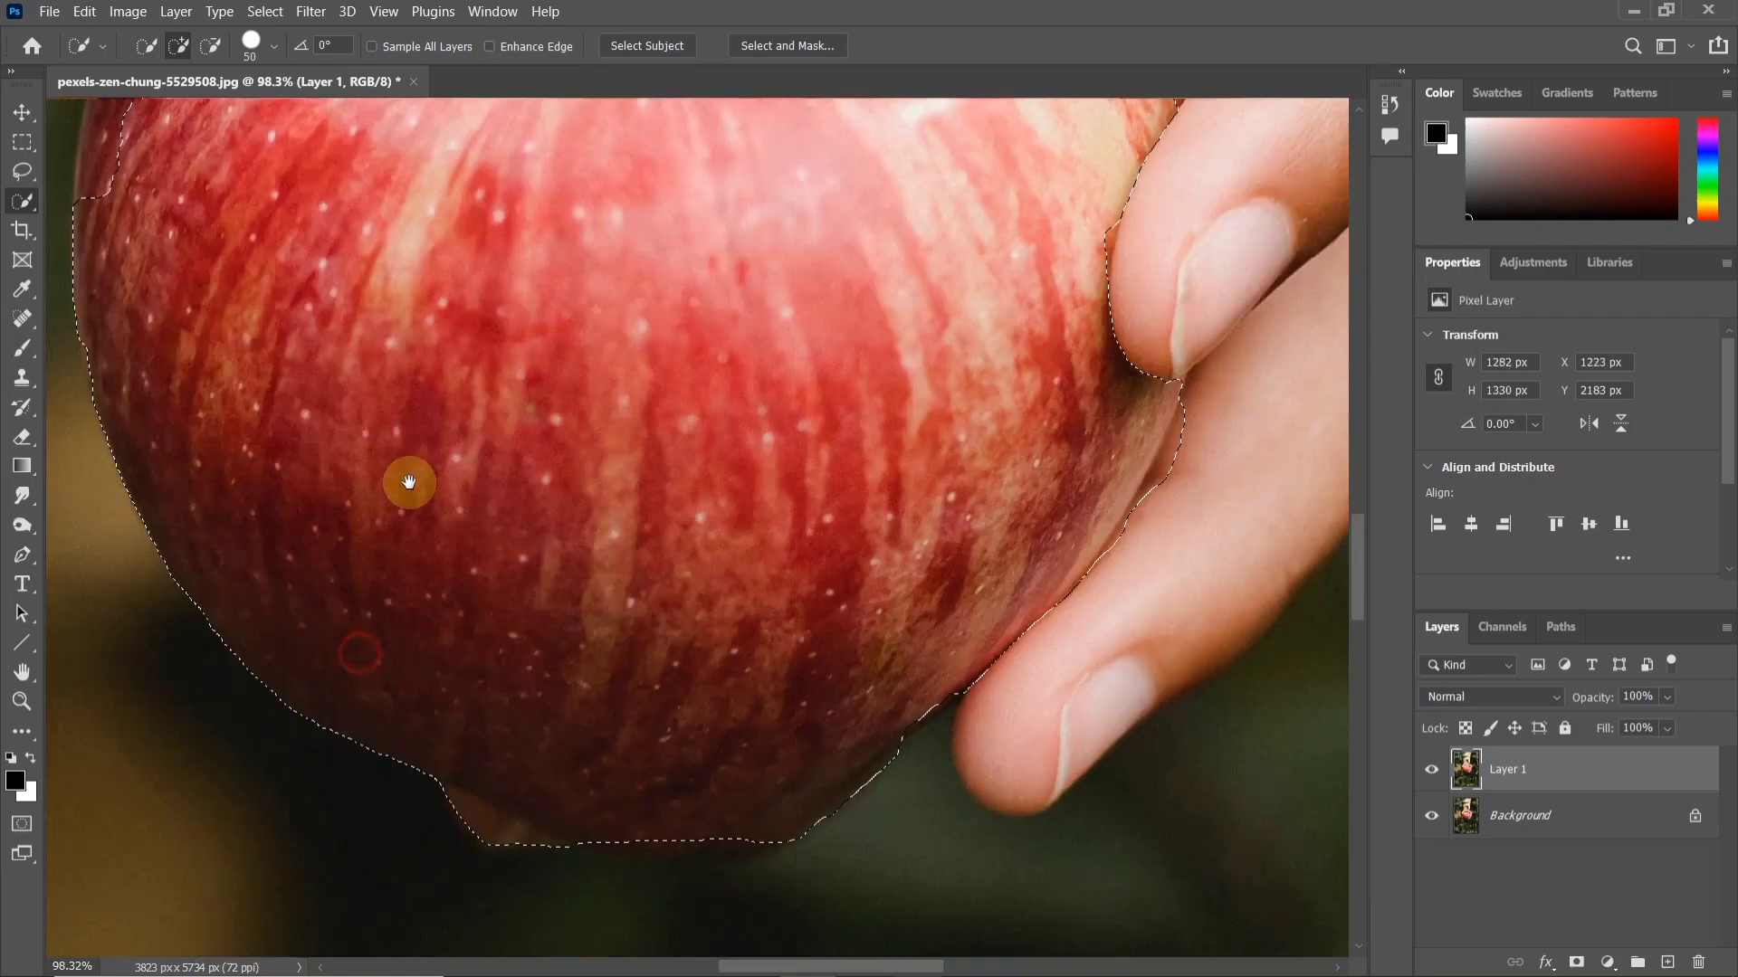
Step: Refine the selection along the apple's bottom edge, adding the missed dark strip and subtracting the background and small brown tip
scroll(650, 626, "up", 5)
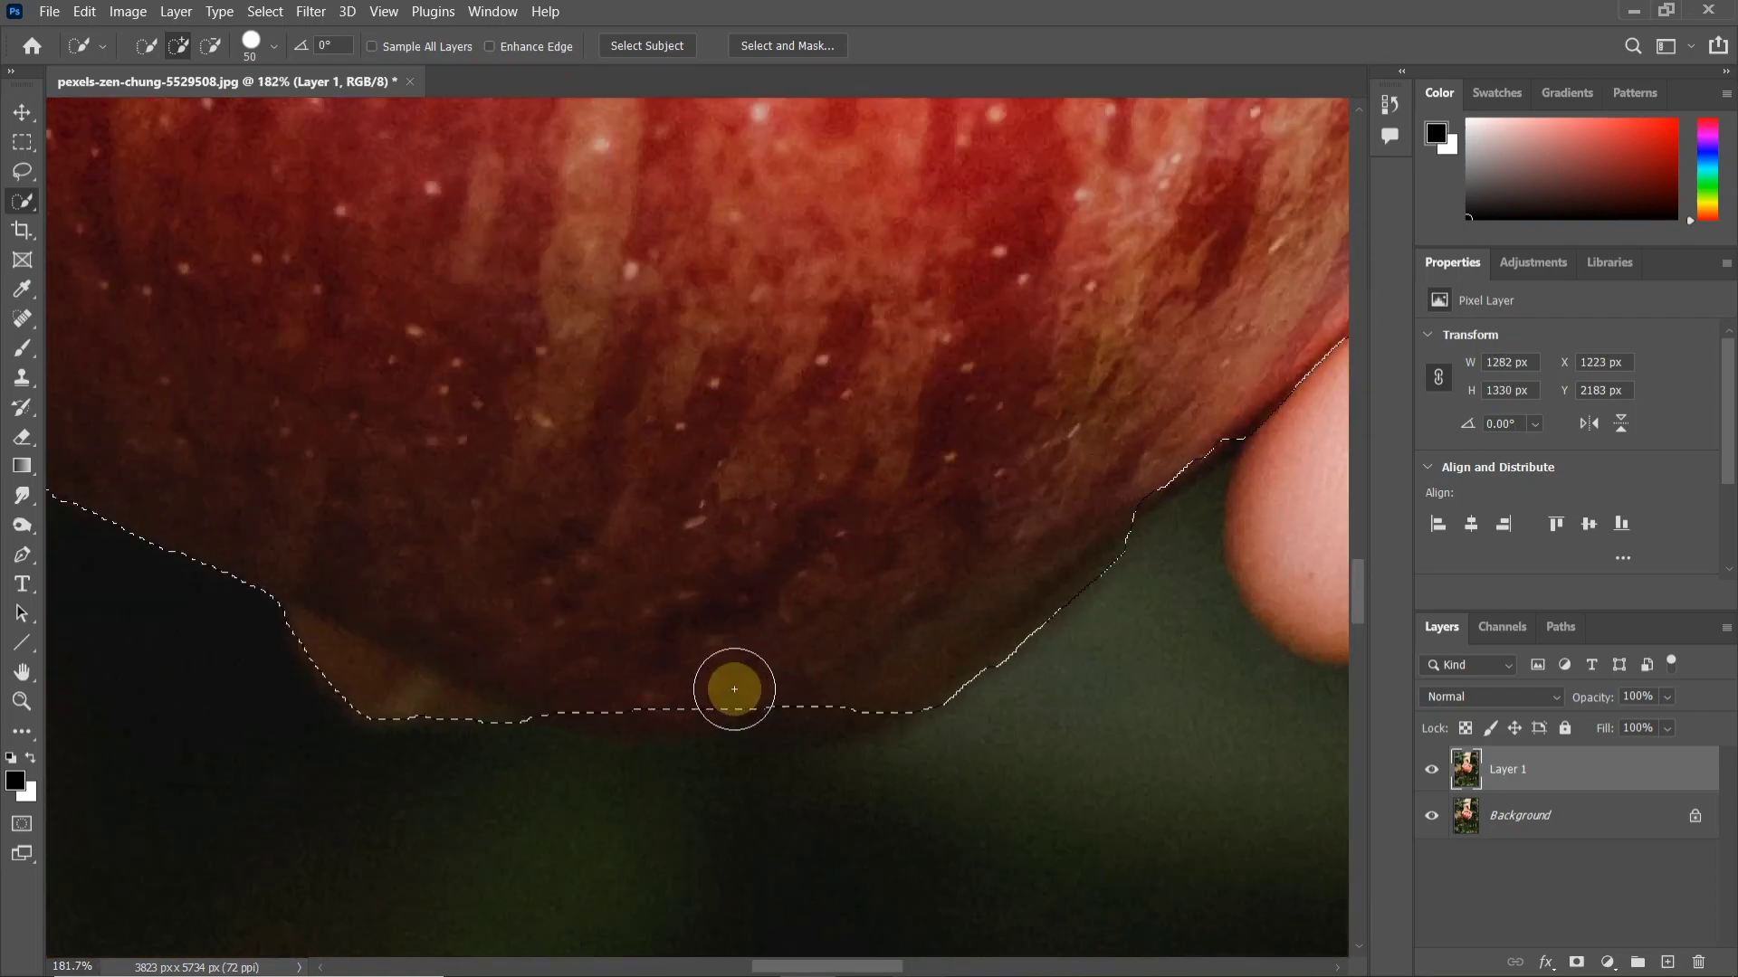
key("alt")
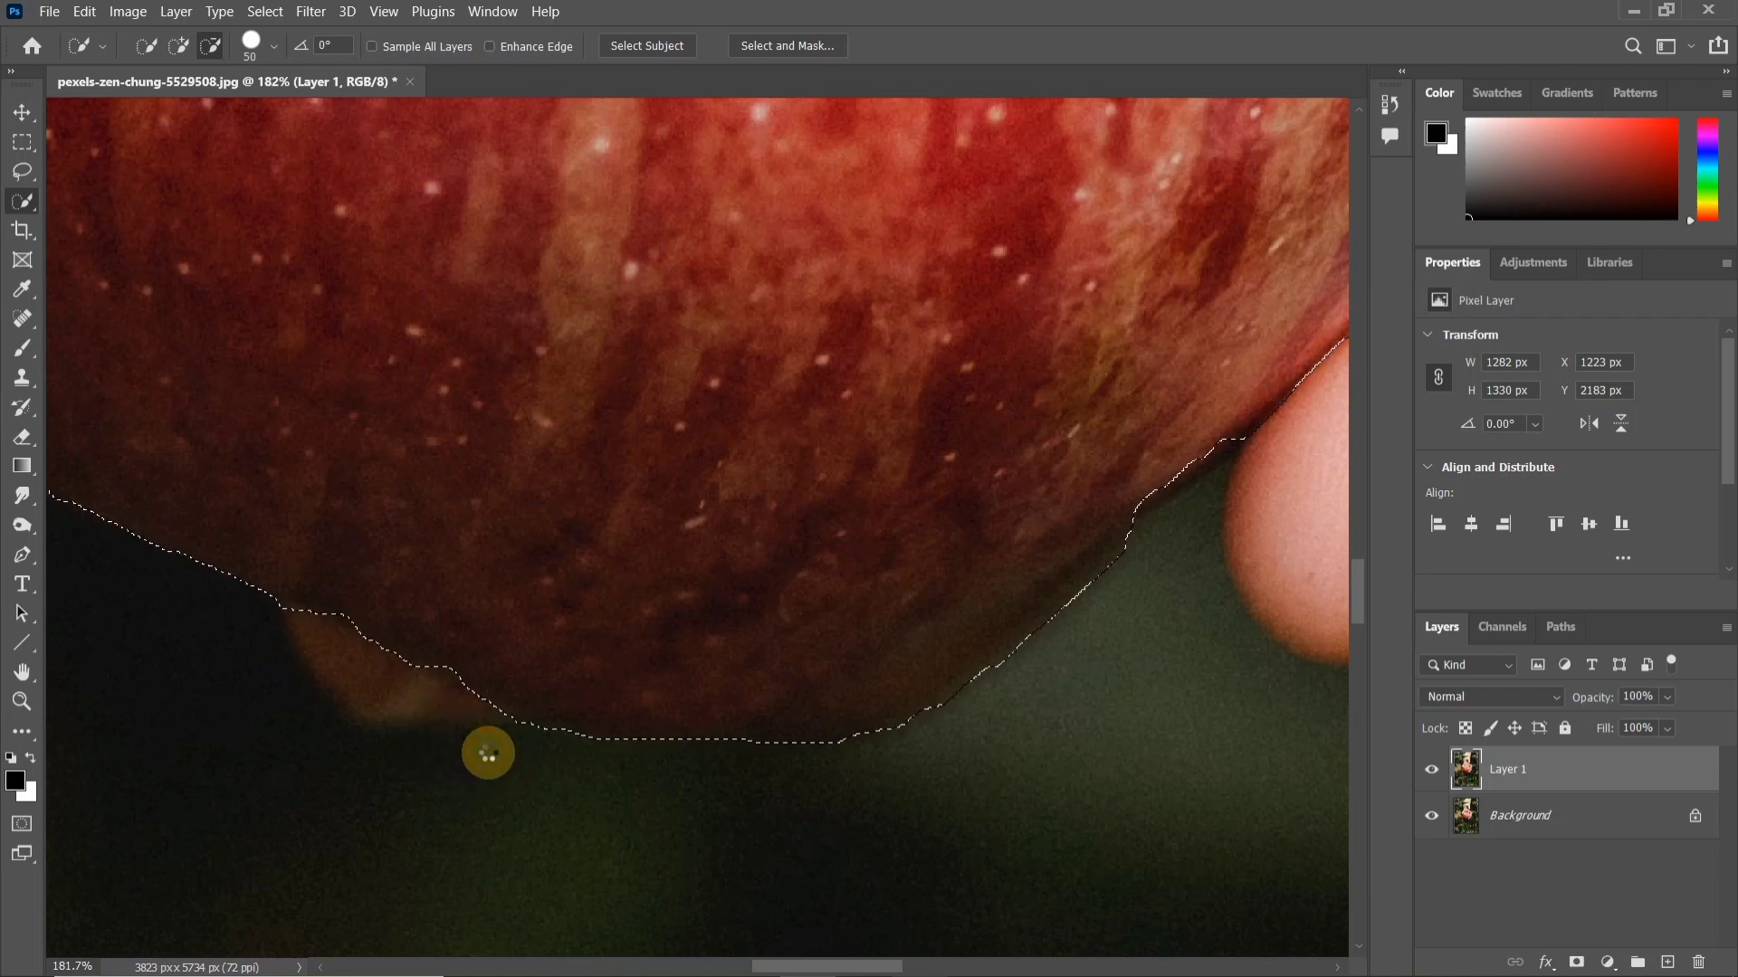
mouse_move(487, 753)
left_mouse_down()
mouse_move(720, 780)
mouse_move(1057, 748)
mouse_move(1089, 672)
mouse_move(1192, 548)
mouse_move(1177, 439)
mouse_move(1143, 460)
mouse_move(1220, 457)
mouse_move(1233, 493)
left_mouse_up()
key("alt")
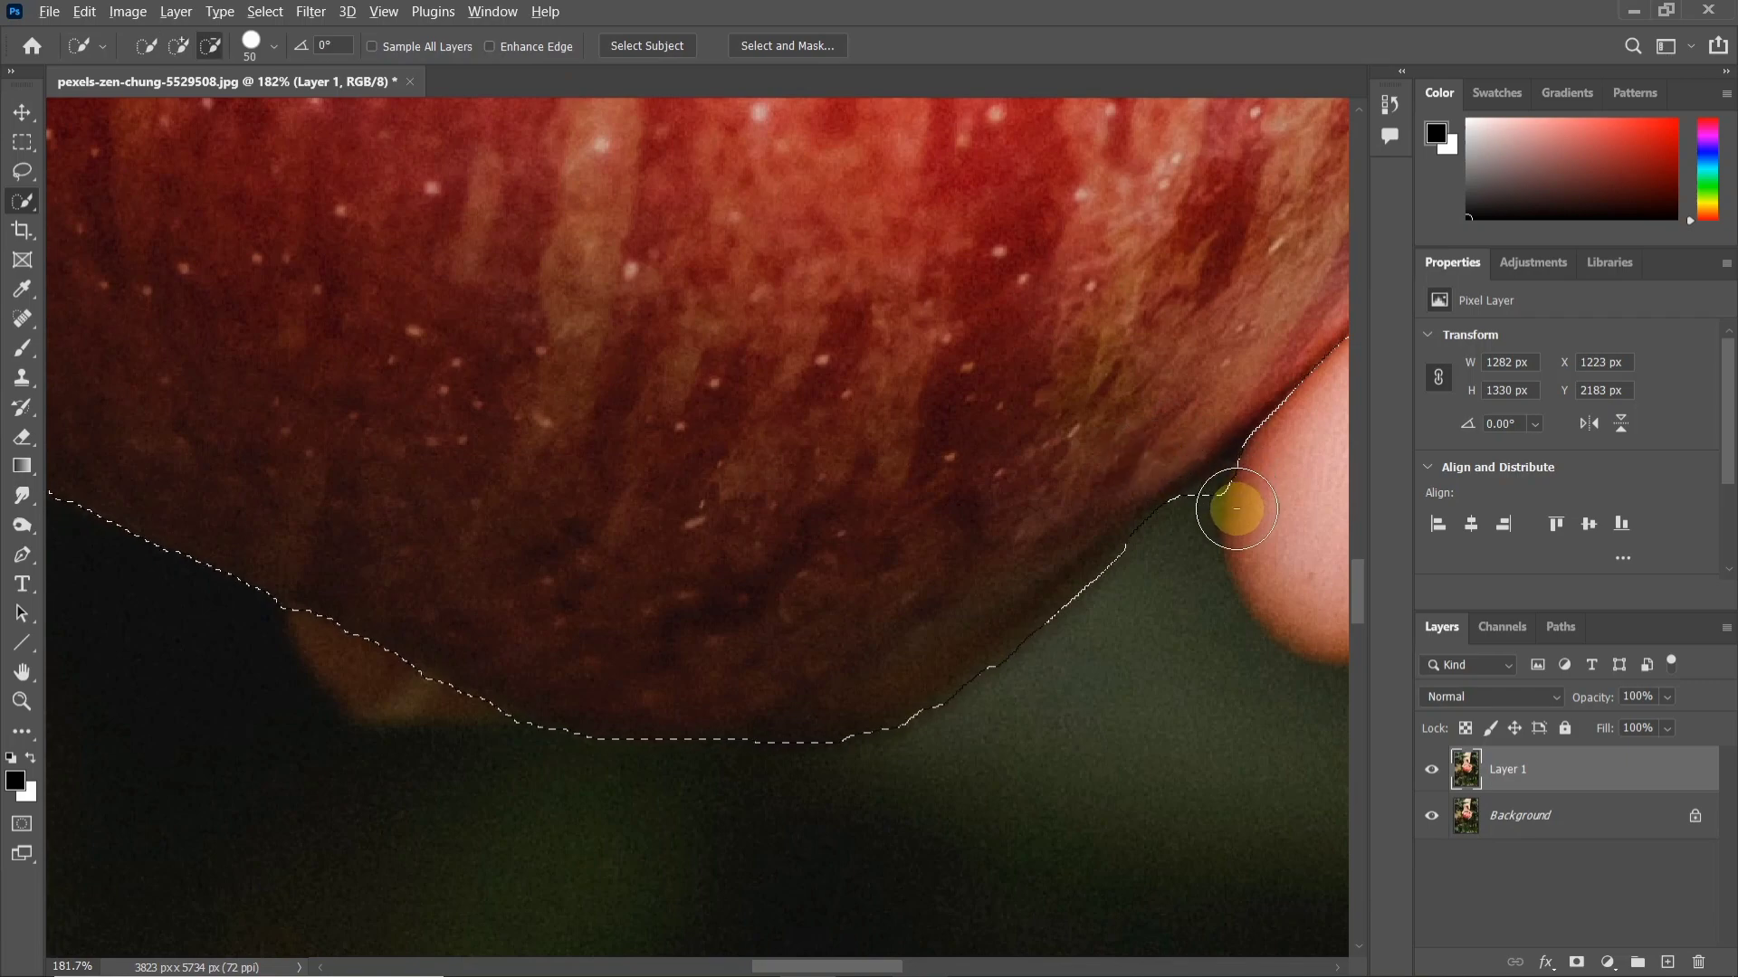
Step: Refine the selection along the apple's left and upper edges, adding missed apple areas and subtracting skin beside the thumb
scroll(1243, 519, "down", 3)
scroll(1039, 453, "up", 5)
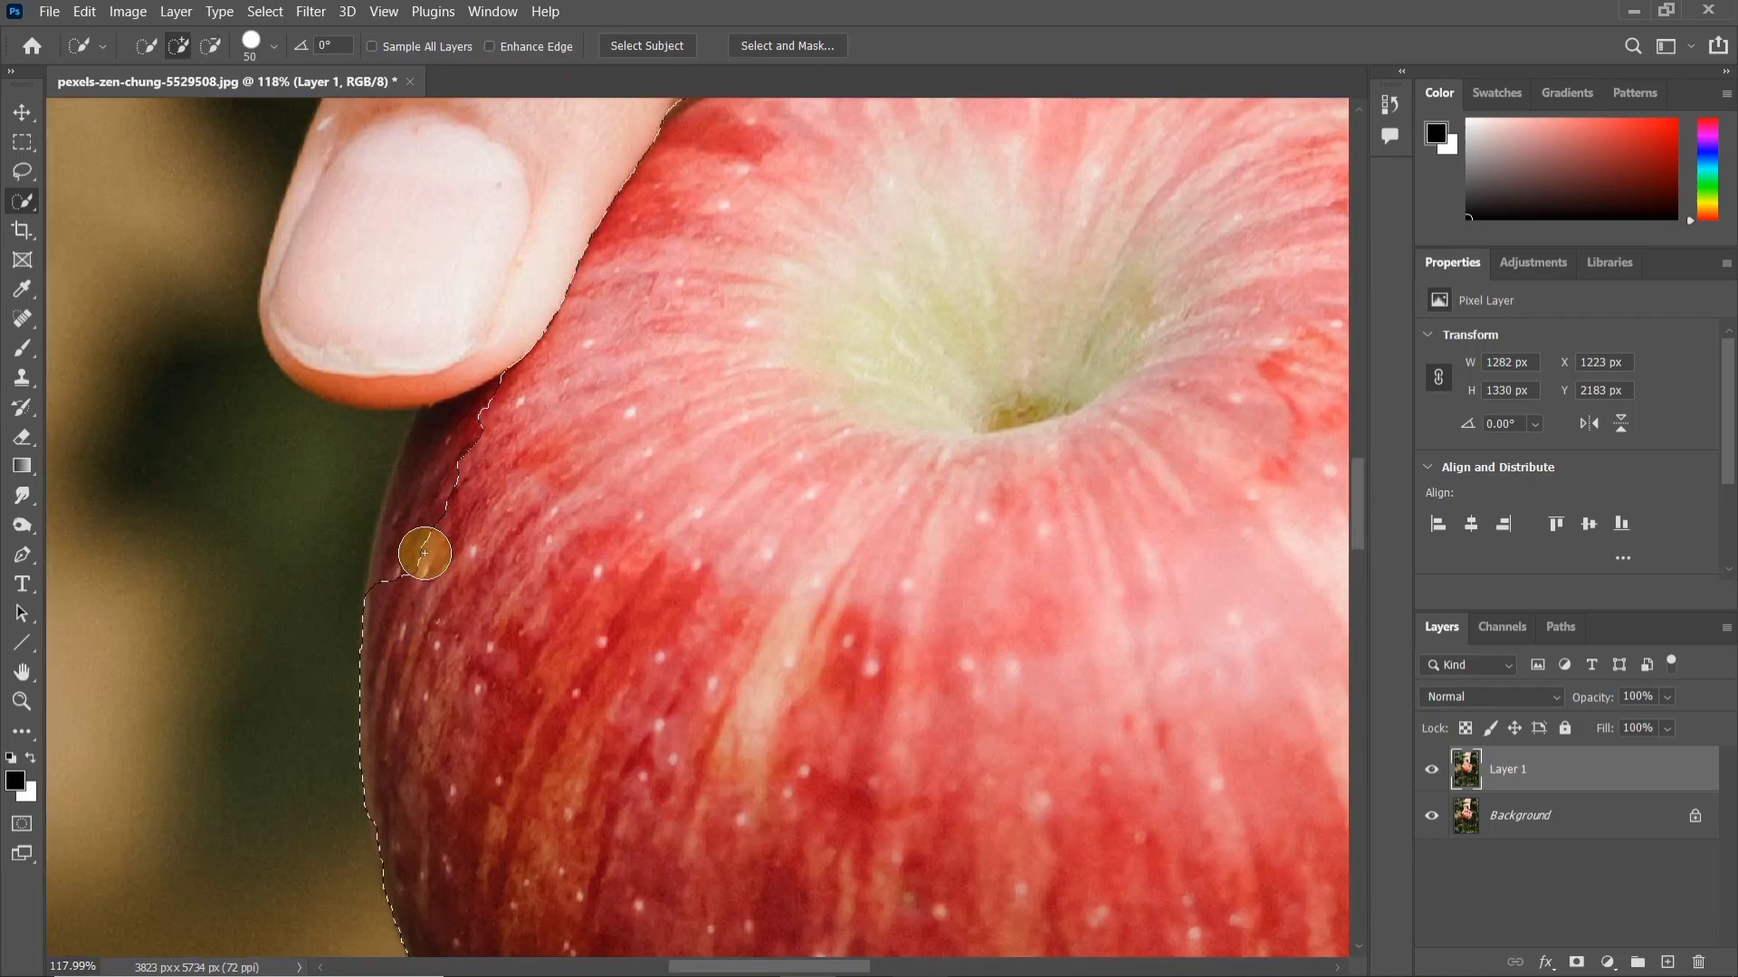
scroll(419, 547, "up", 3)
scroll(477, 714, "down", 3)
scroll(458, 357, "up", 3)
key("alt")
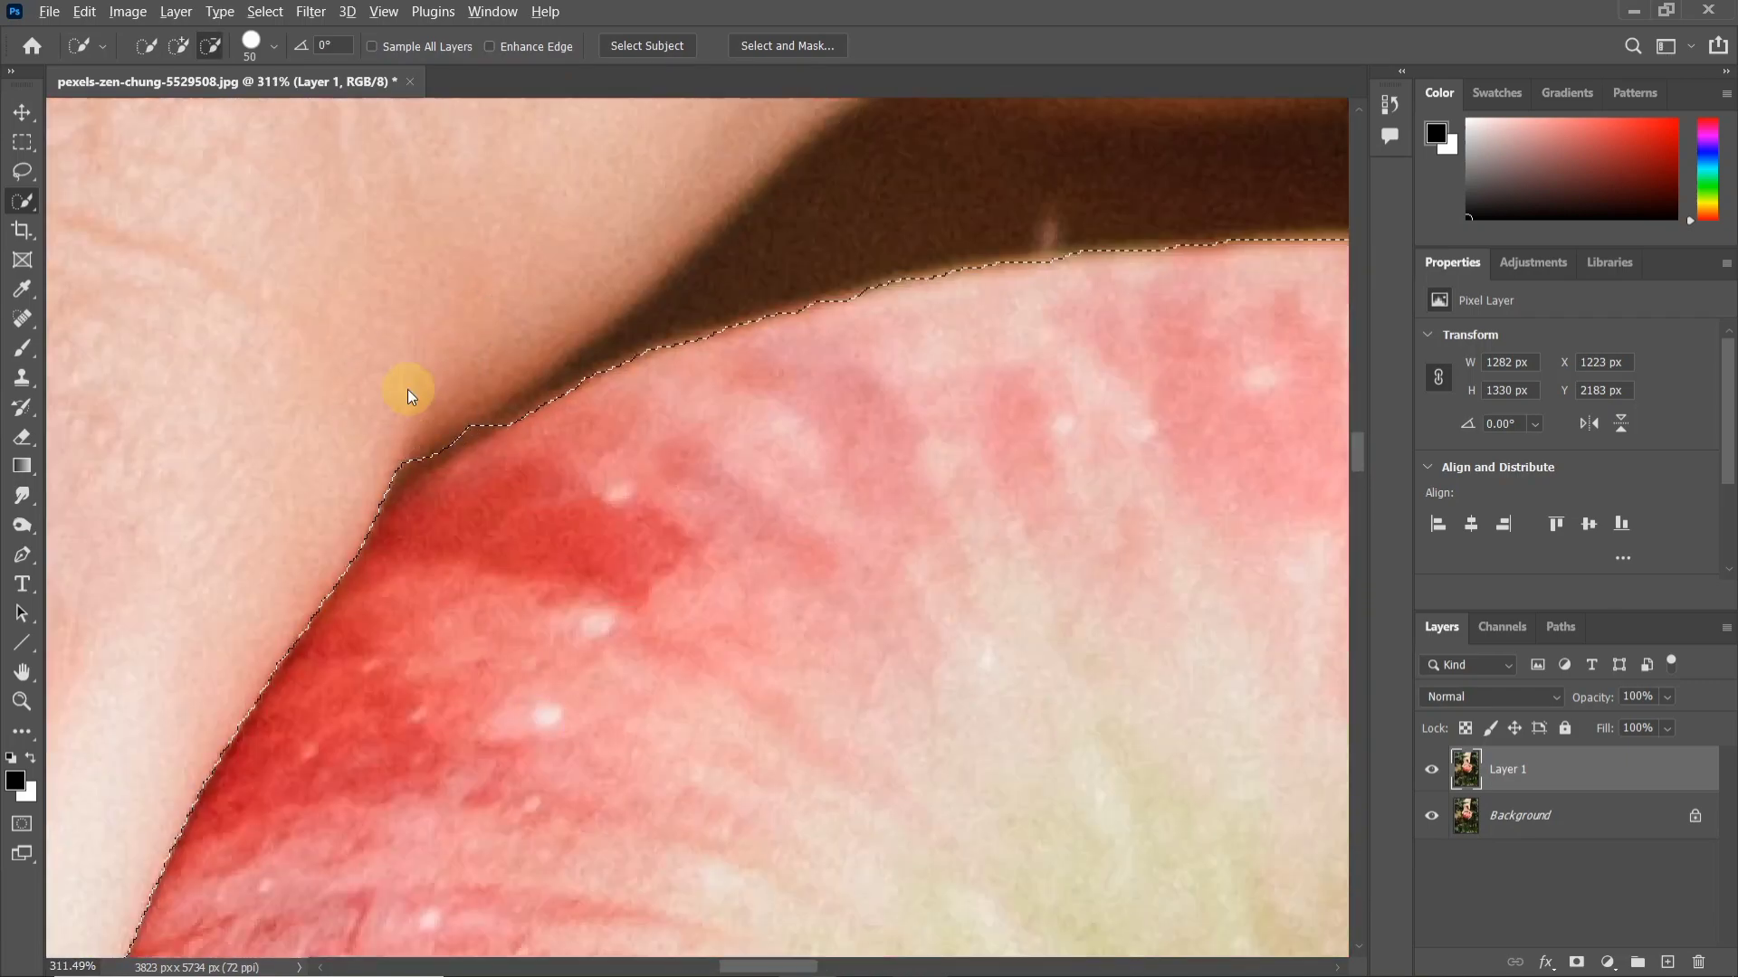
scroll(368, 414, "down", 3)
scroll(718, 454, "up", 3)
scroll(760, 543, "up", 2)
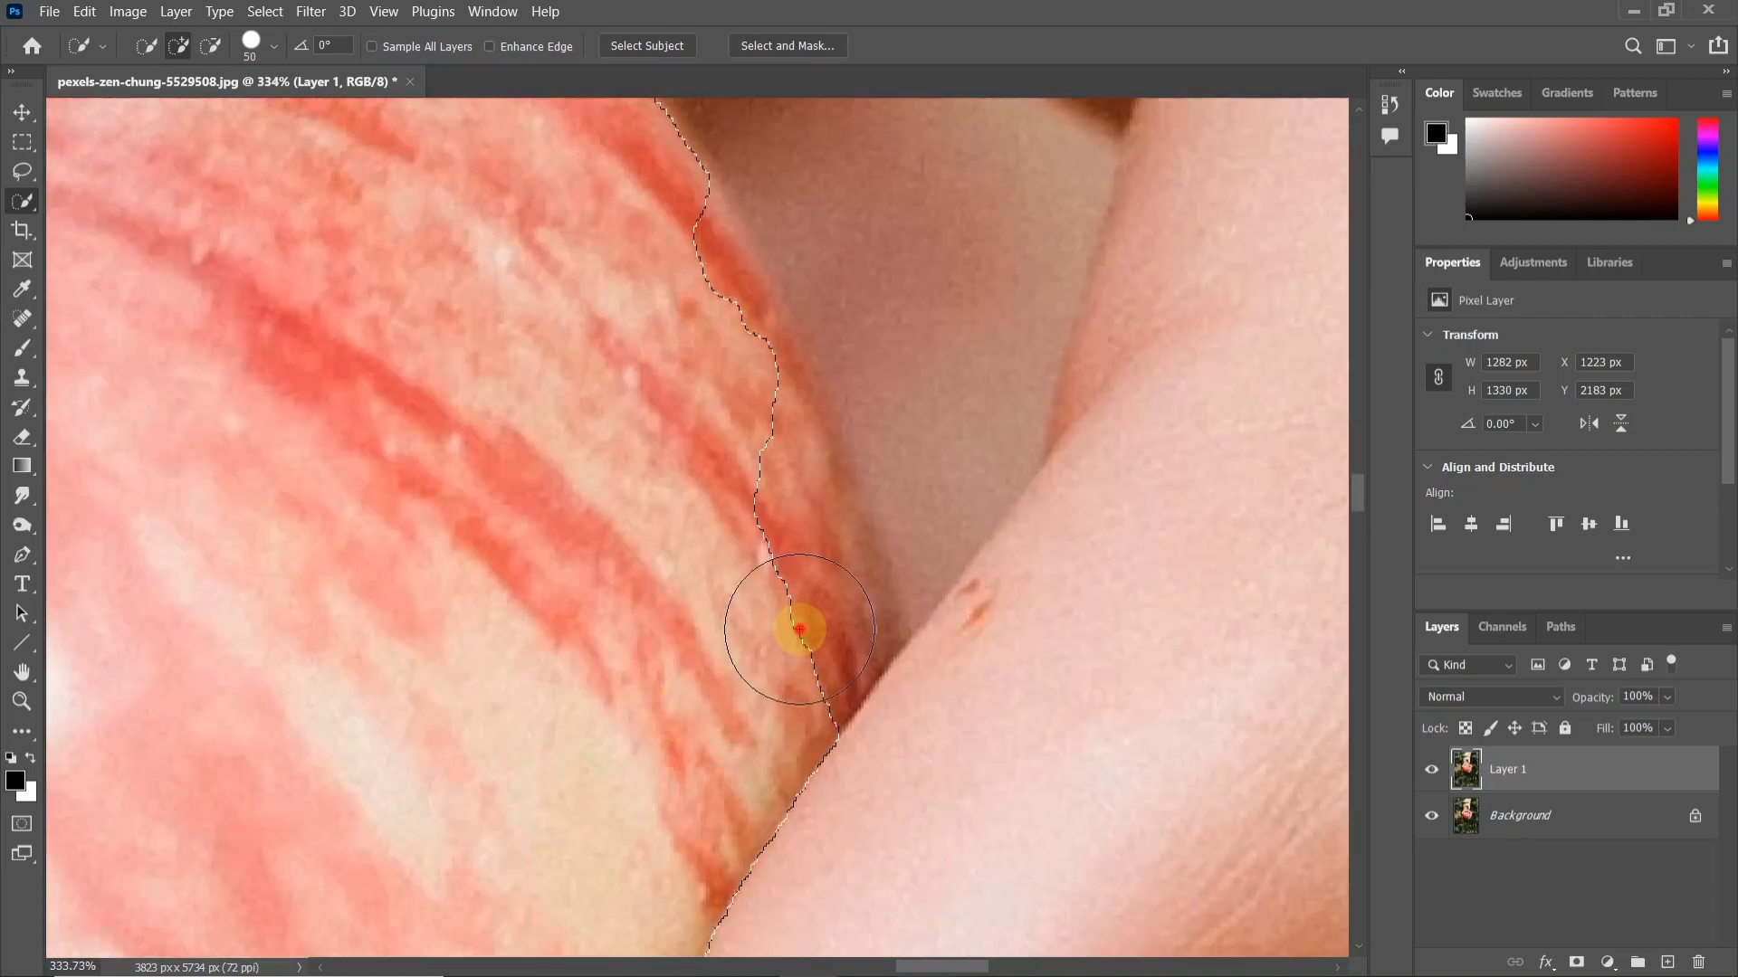
Step: Extend the selection along the apple's upper-right edge beside the index finger, using a Quick Selection brush size of 20
left_click_drag(796, 621, 830, 707)
key("bracketleft")
key("bracketleft")
key("bracketleft")
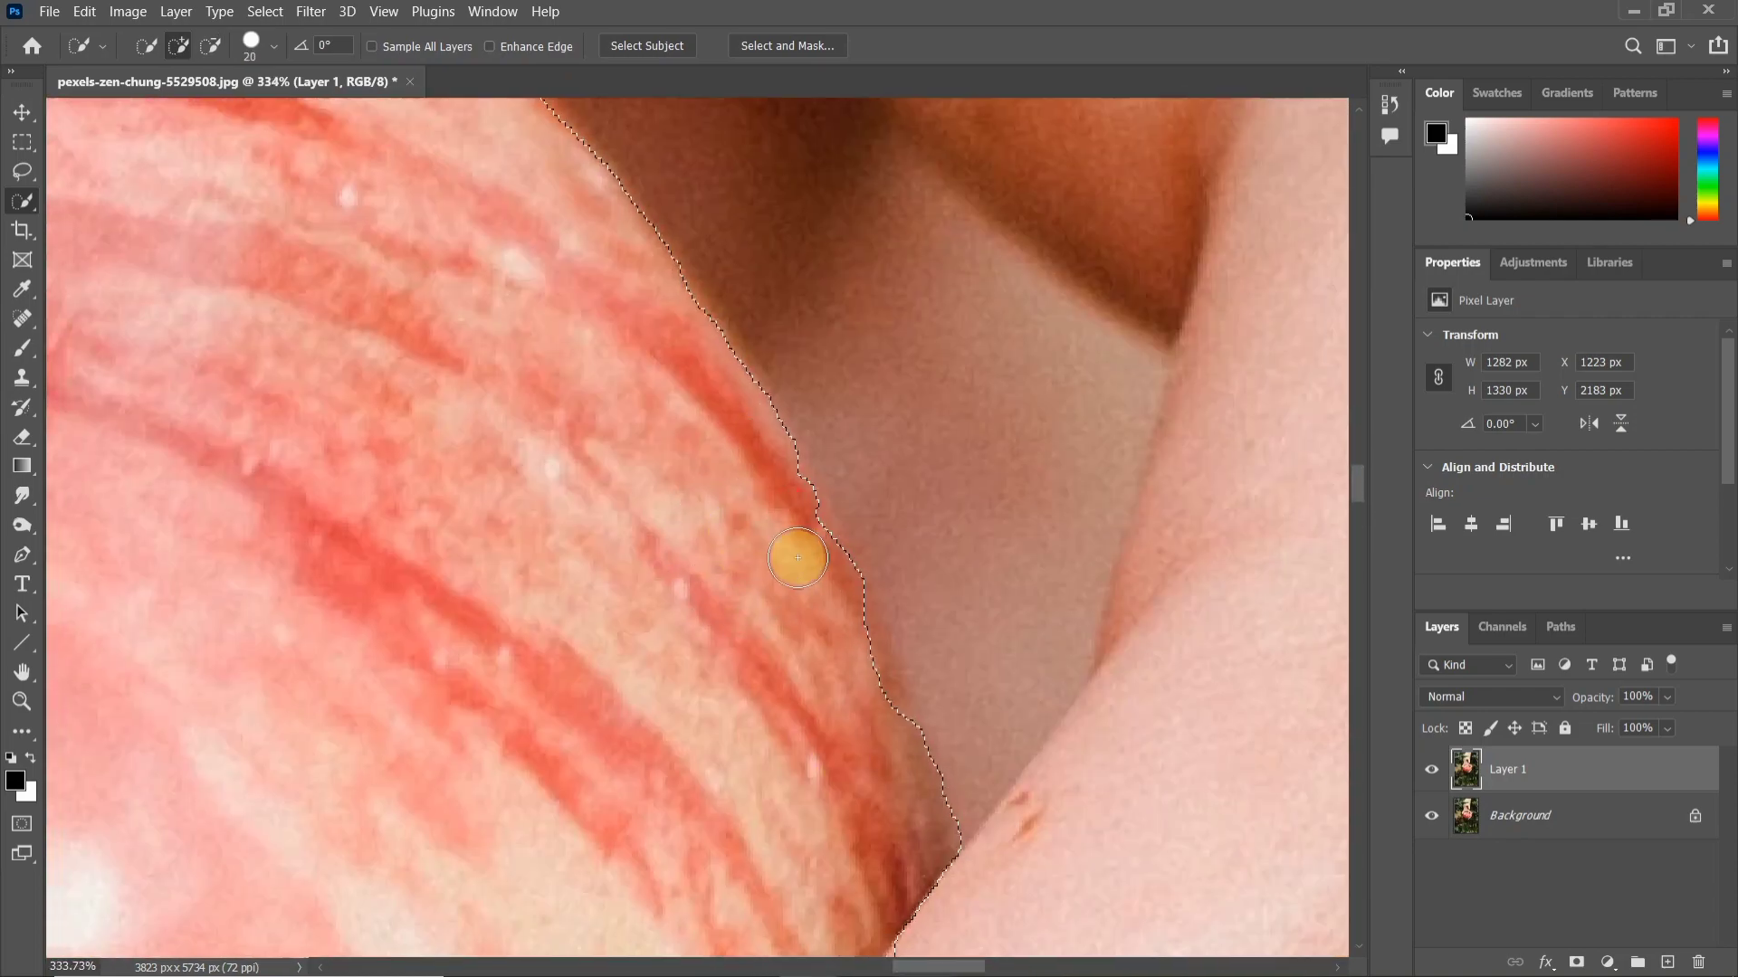
left_click(865, 686)
key("ctrl+z")
Step: Add the missed strip of the apple's upper-right edge to the selection with the Lasso tool
left_click(23, 171)
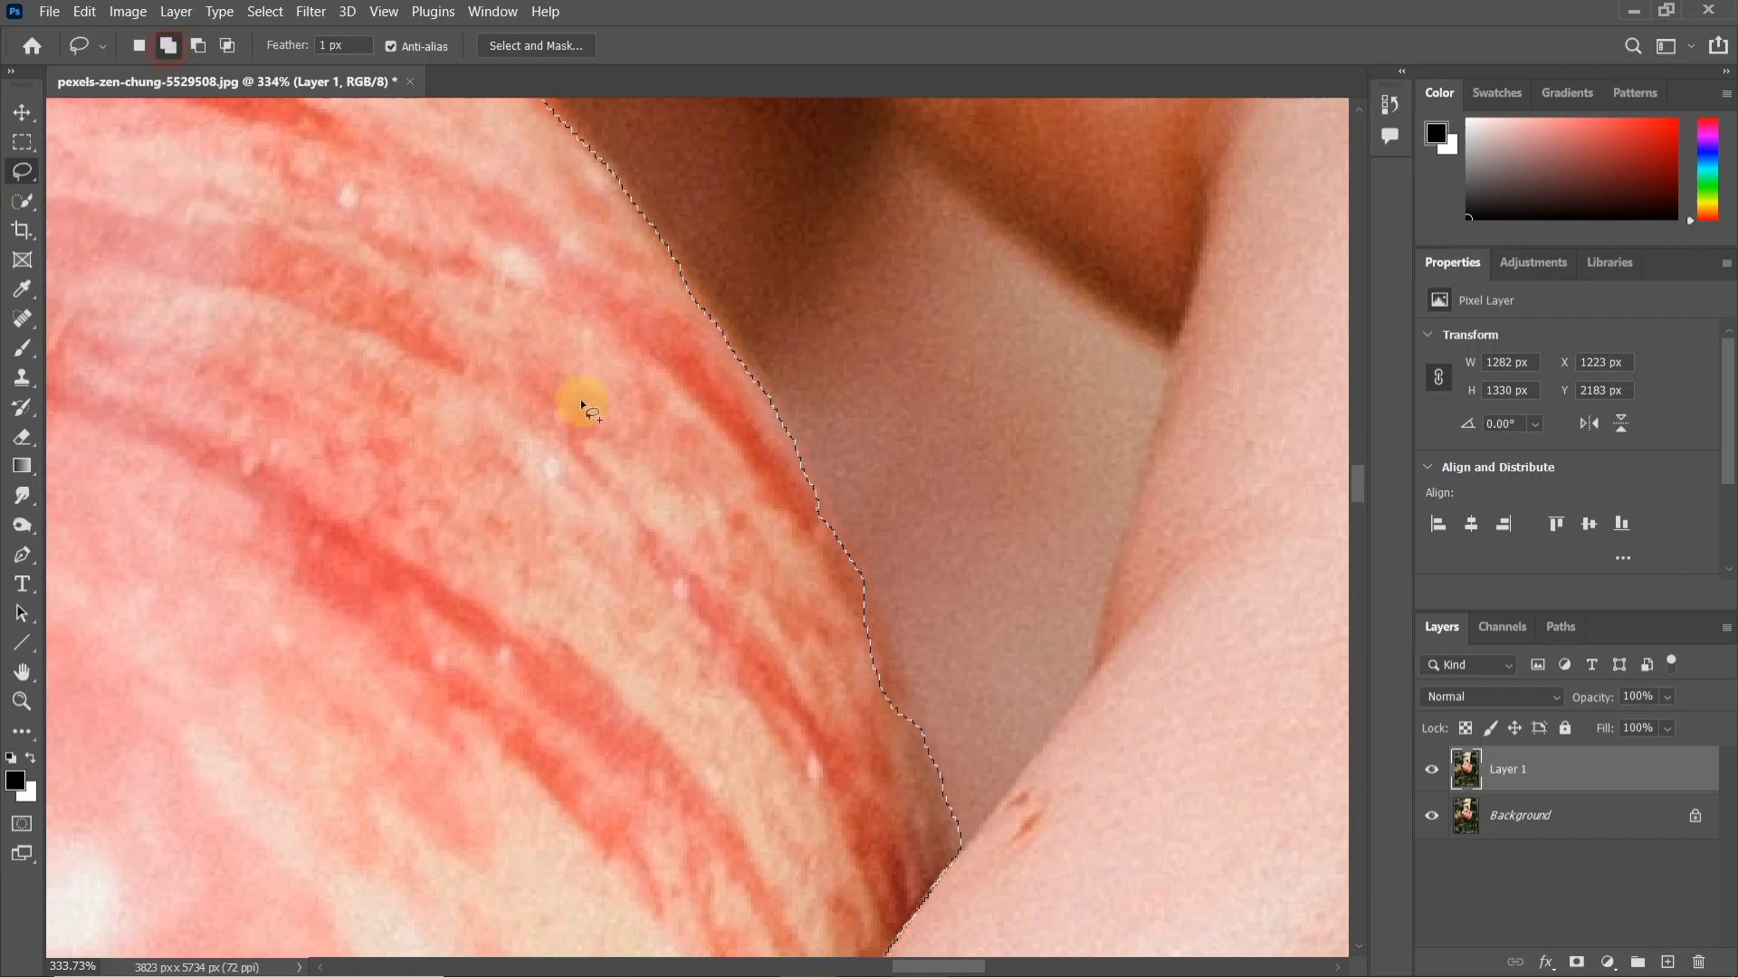
mouse_move(865, 584)
left_mouse_down()
mouse_move(783, 811)
mouse_move(589, 469)
mouse_move(602, 418)
mouse_move(535, 609)
mouse_move(588, 436)
left_mouse_up()
left_click(198, 45)
key("ctrl+z")
left_click(168, 45)
left_click_drag(622, 549, 589, 214)
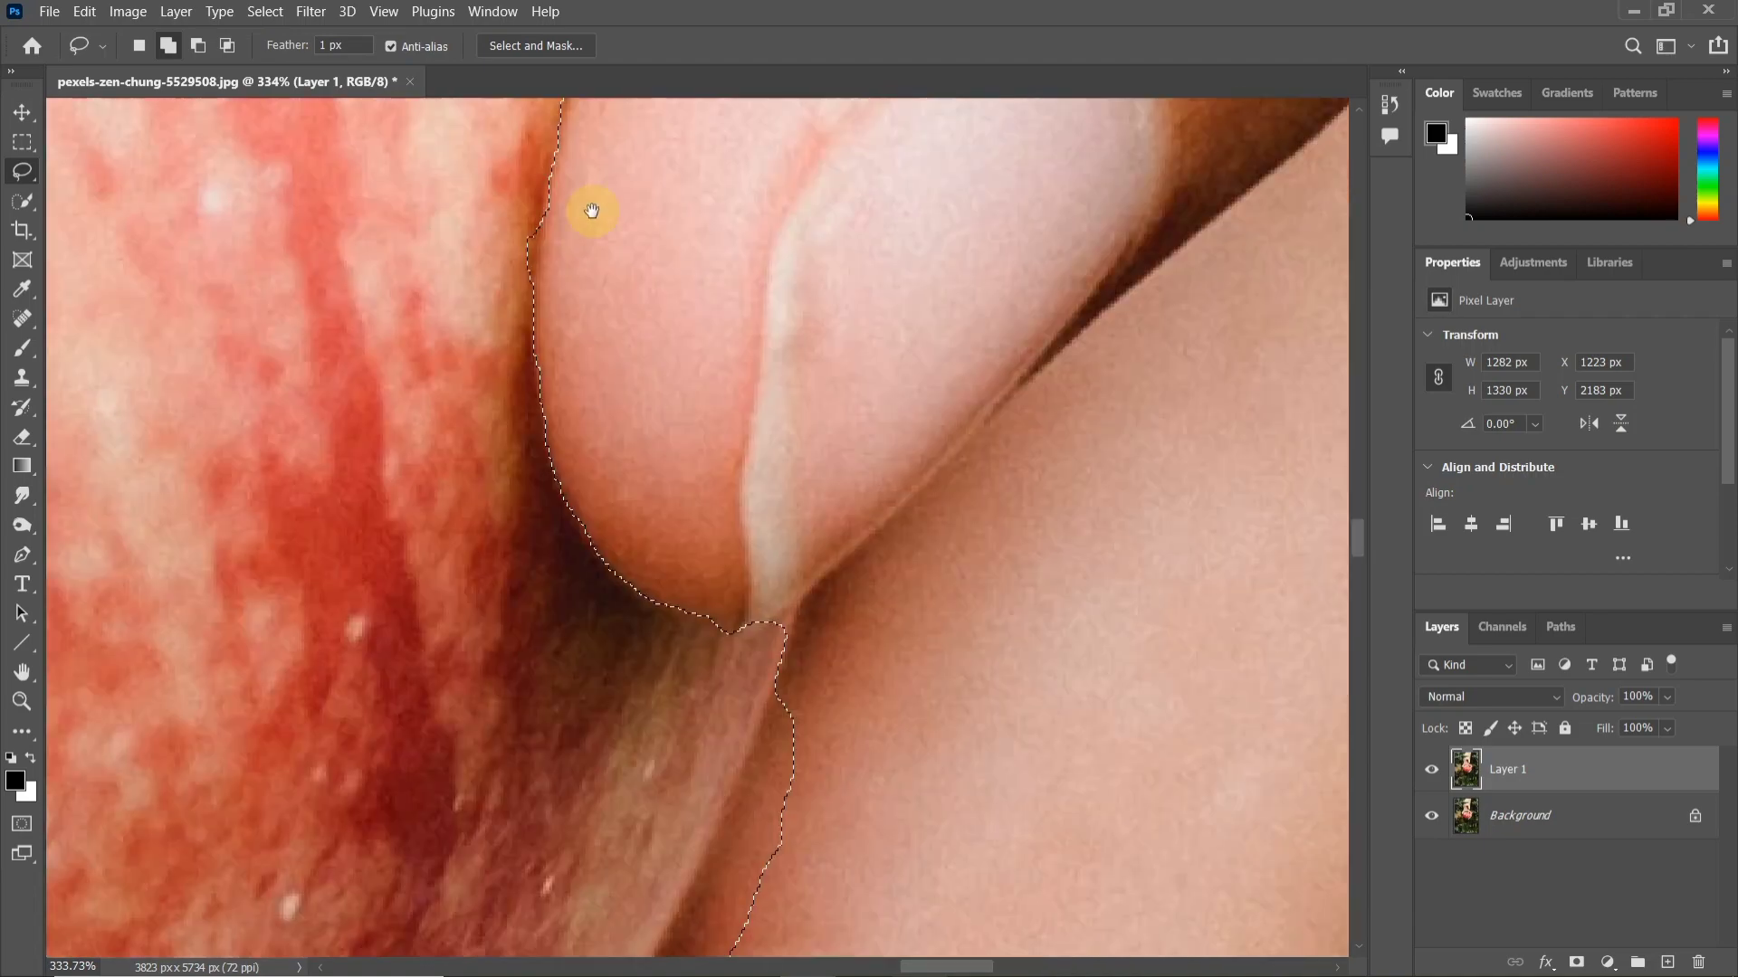
Step: Correct the apple selection with the Lasso tool where the apple meets the index fingertip and the finger below it
scroll(796, 672, "up", 3)
mouse_move(796, 673)
left_mouse_down()
mouse_move(770, 256)
mouse_move(793, 252)
mouse_move(762, 258)
mouse_move(773, 247)
mouse_move(723, 378)
mouse_move(756, 673)
mouse_move(736, 265)
mouse_move(624, 501)
mouse_move(856, 216)
left_mouse_up()
mouse_move(731, 377)
left_mouse_down()
mouse_move(924, 313)
mouse_move(815, 203)
mouse_move(722, 366)
mouse_move(863, 323)
mouse_move(761, 208)
mouse_move(708, 287)
mouse_move(858, 303)
left_mouse_up()
Step: Copy the selected apple to a new layer
scroll(858, 302, "down", 10)
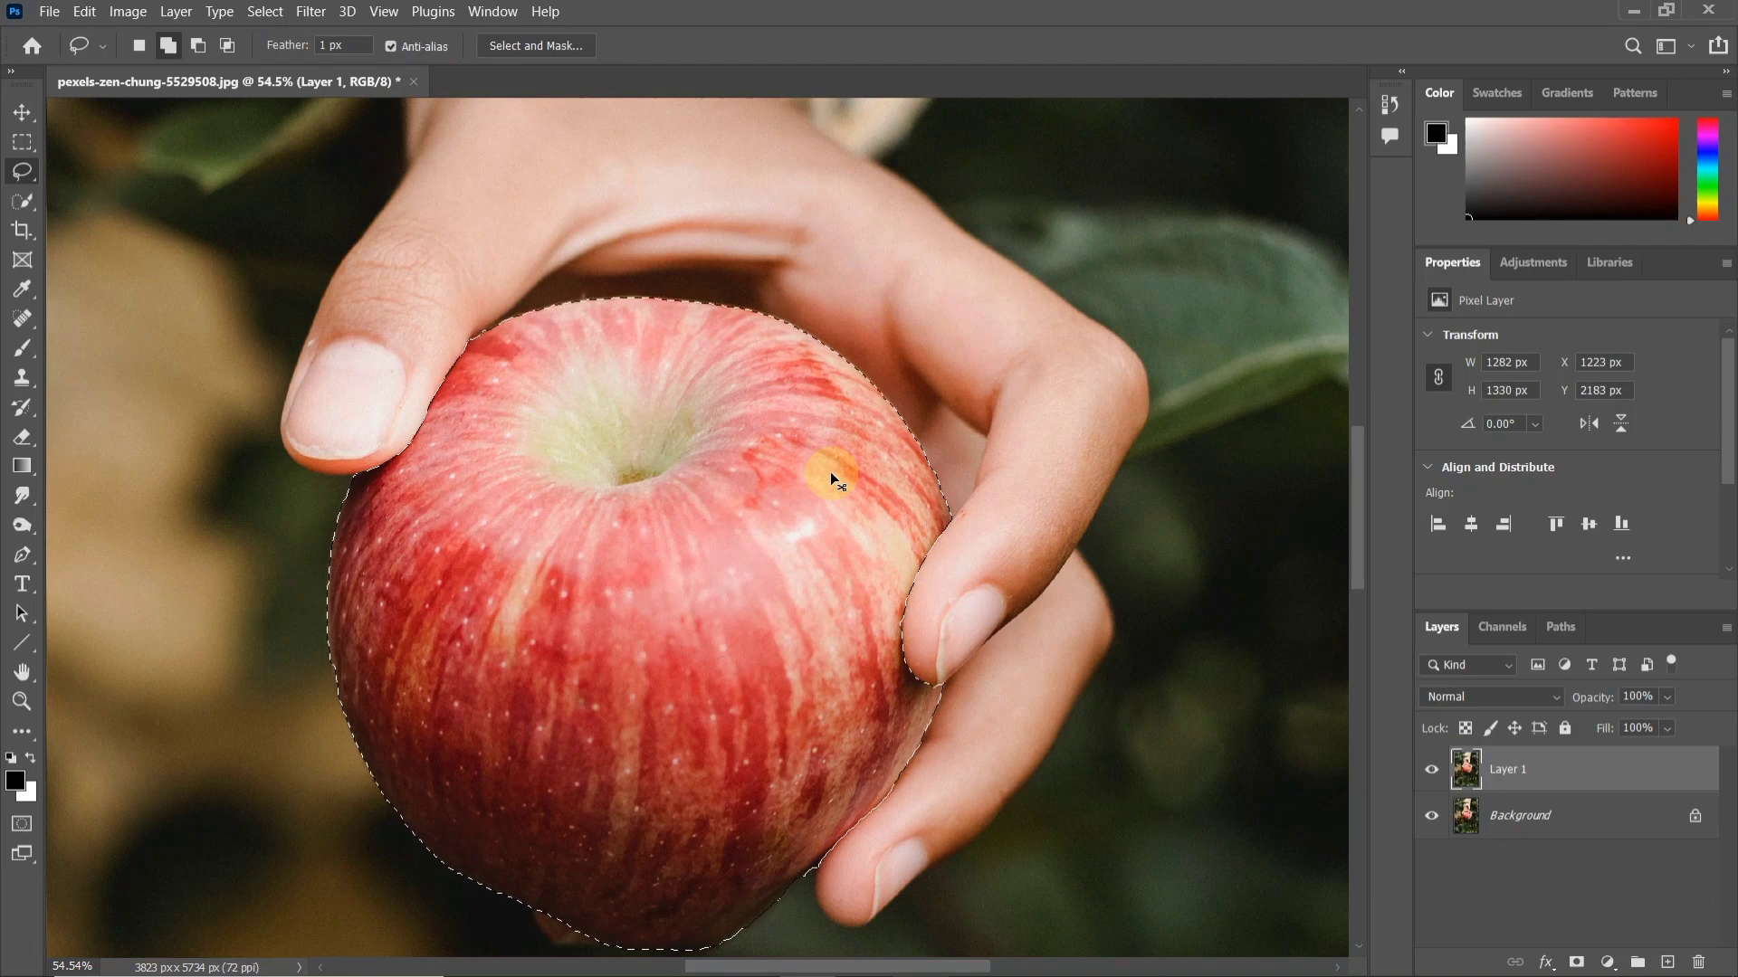
key("ctrl+j")
scroll(814, 443, "down", 2)
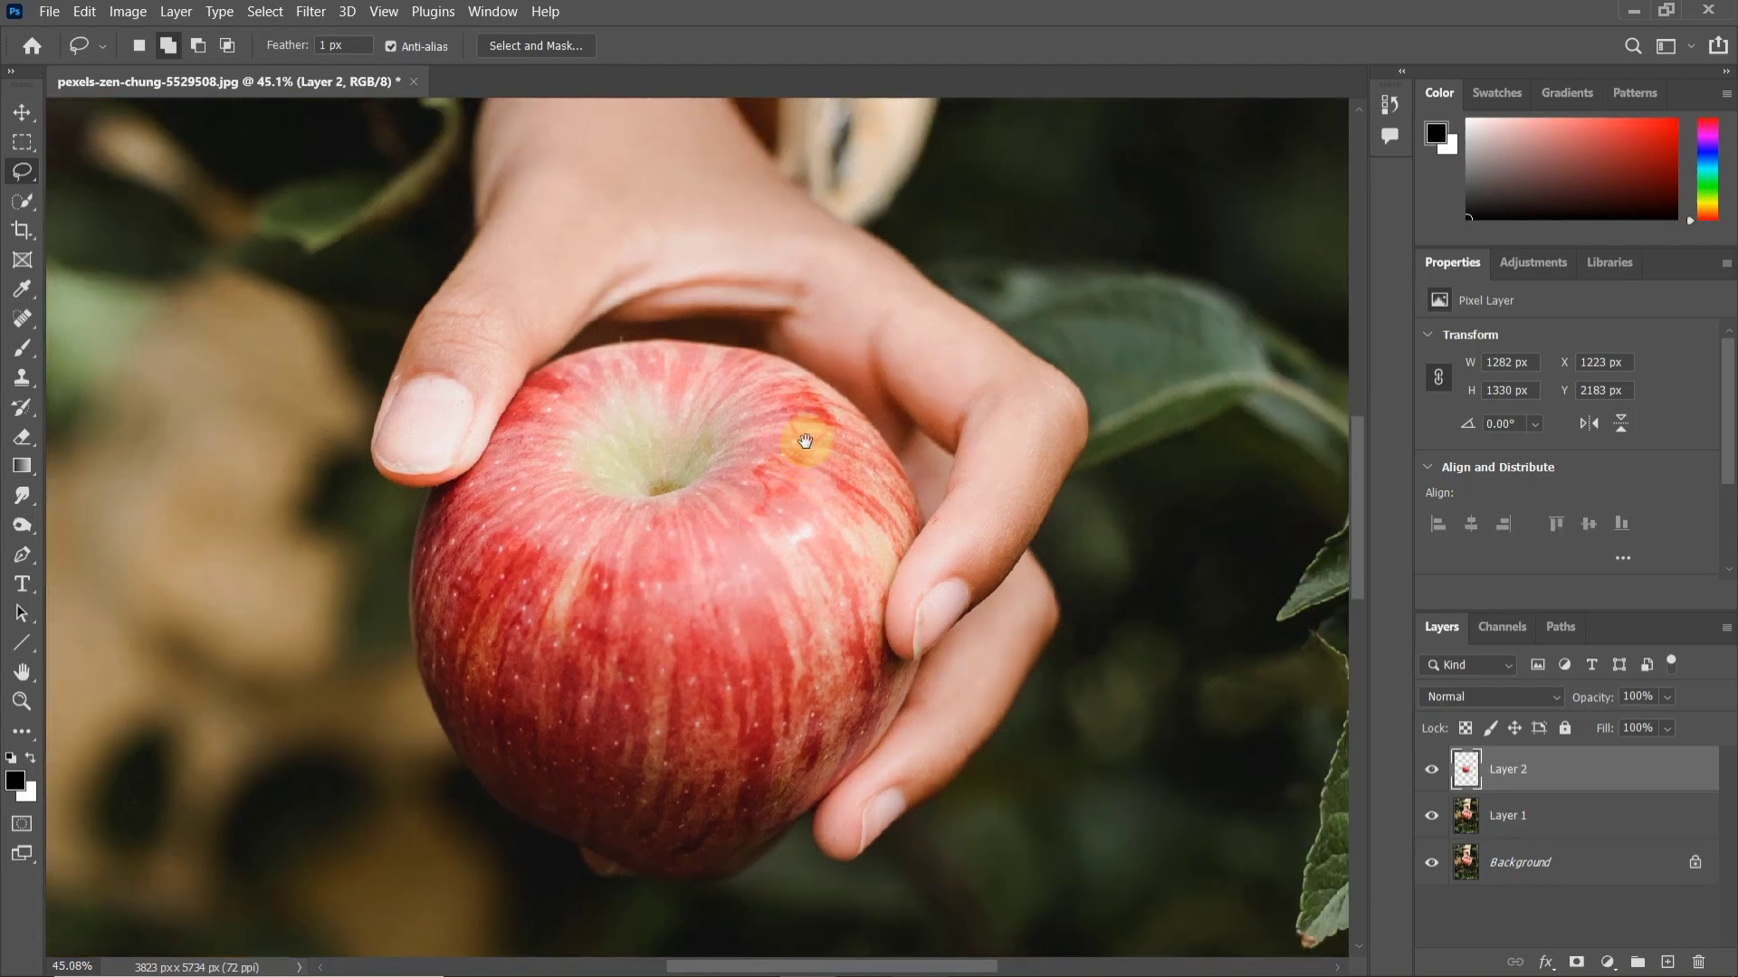
Step: Select the wrist, thumb and fingers on Layer 1 with the Quick Selection tool
left_click(1476, 806)
scroll(930, 456, "up", 2)
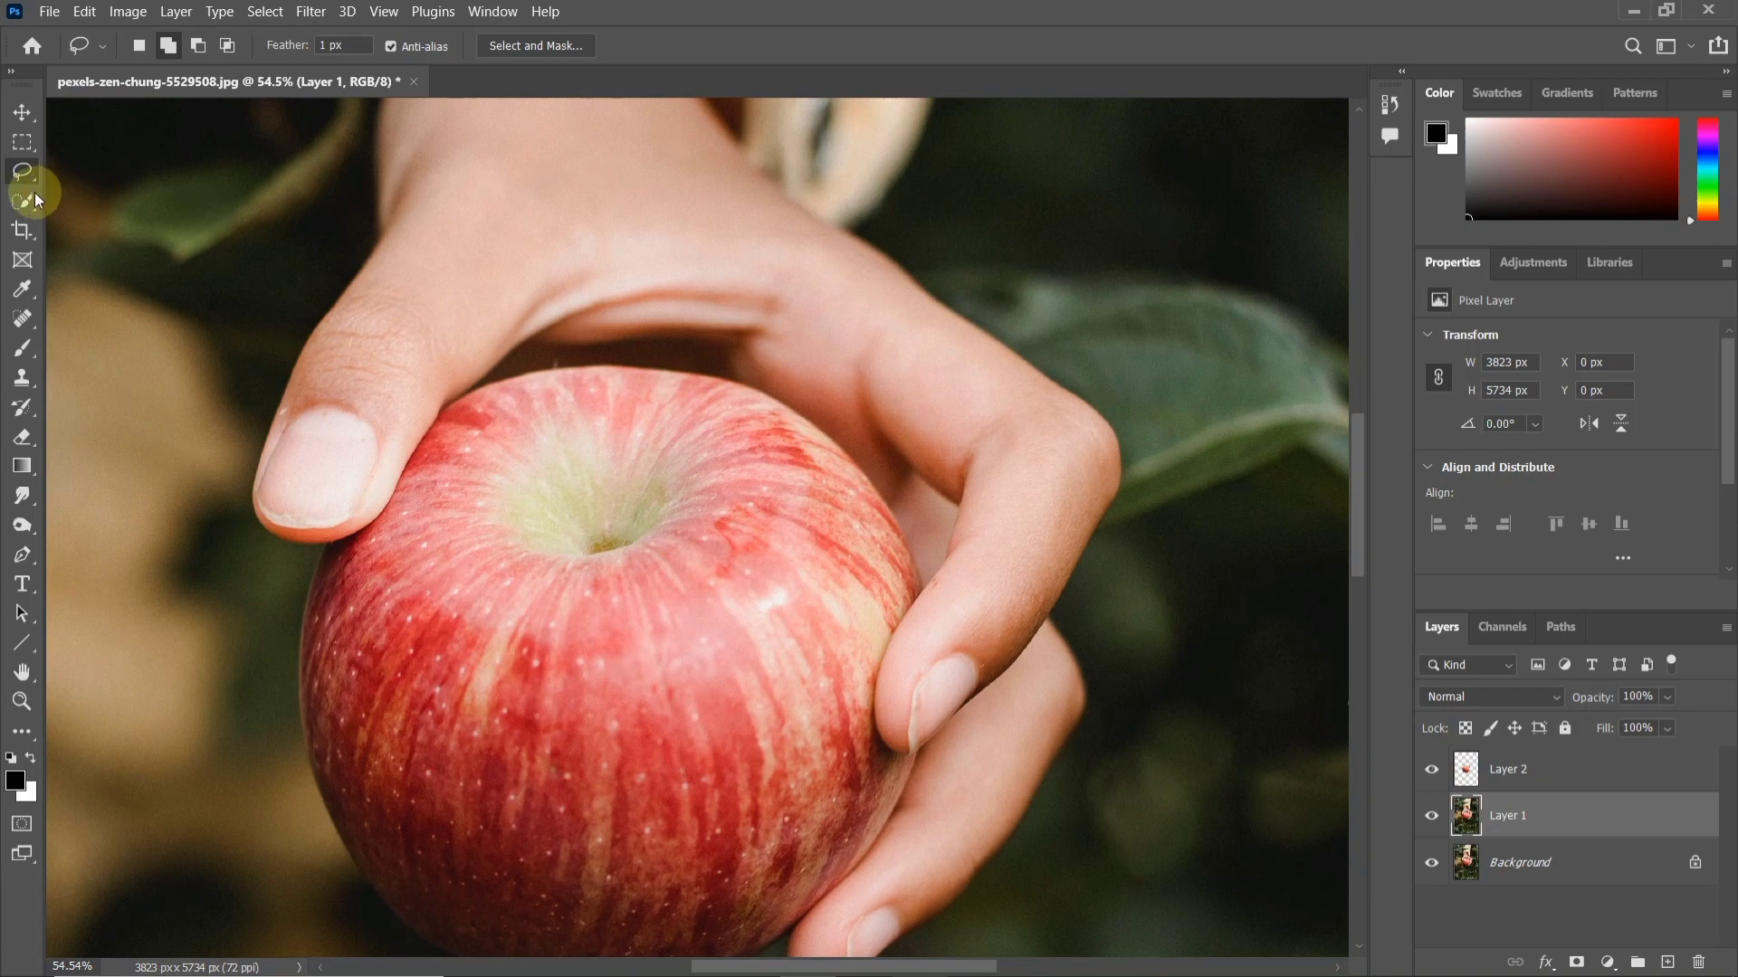
left_click(35, 199)
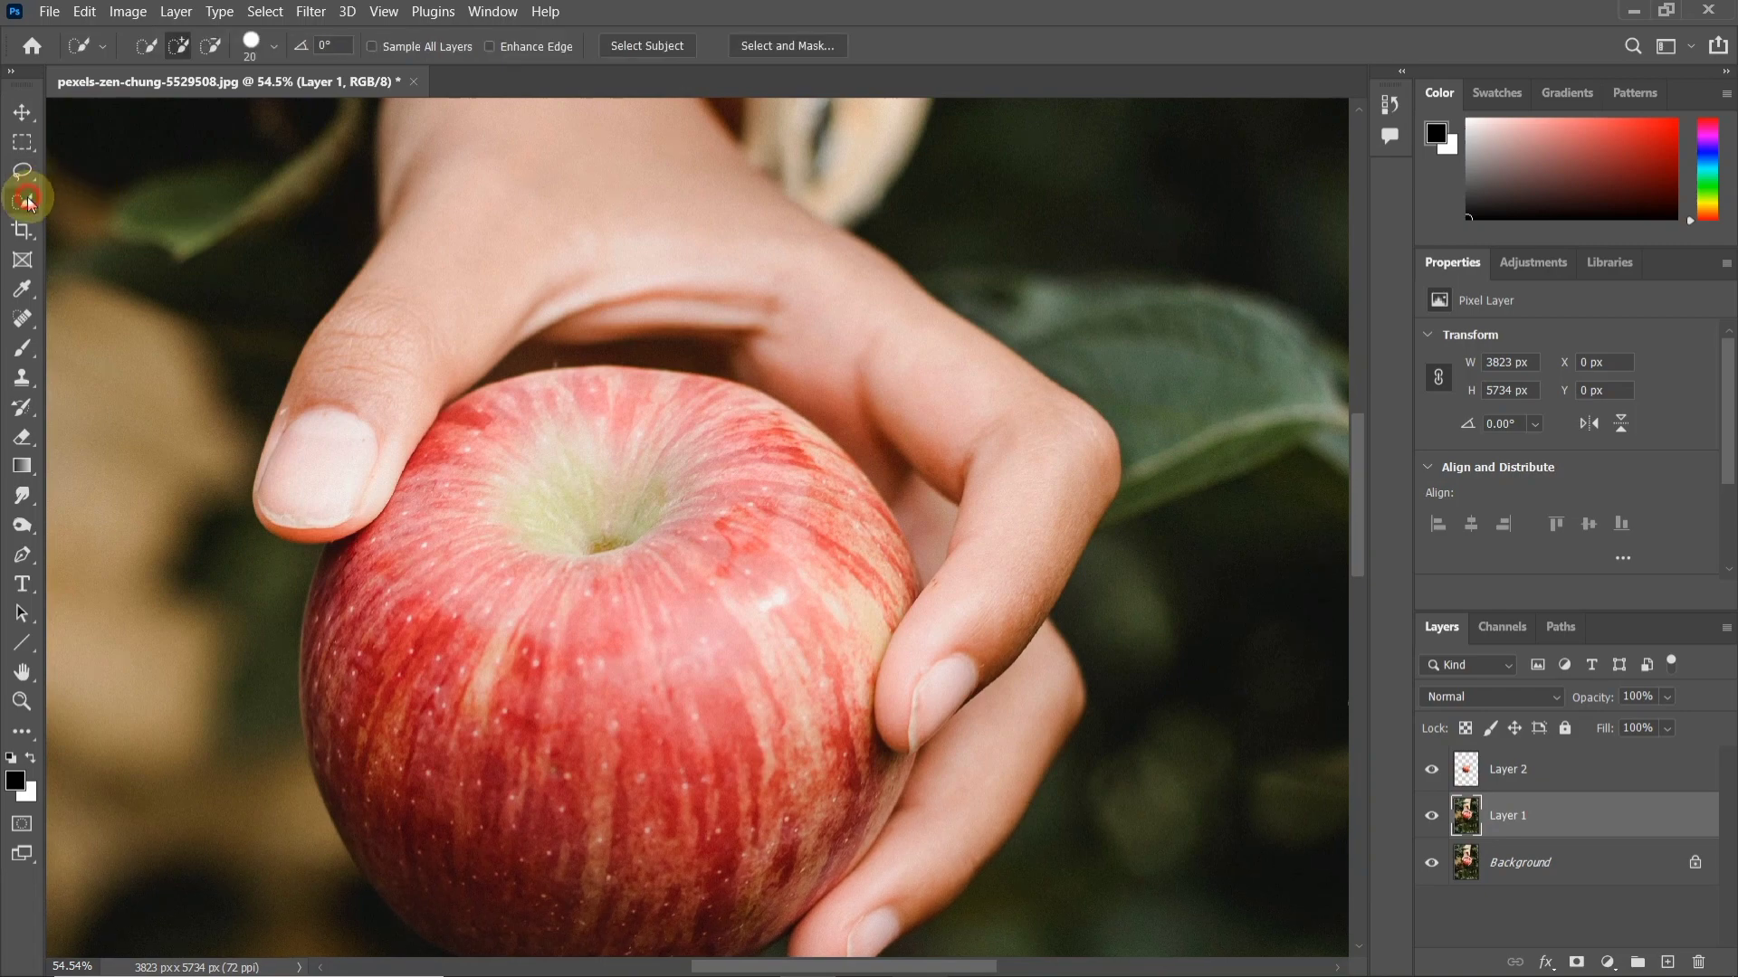
left_click(108, 221)
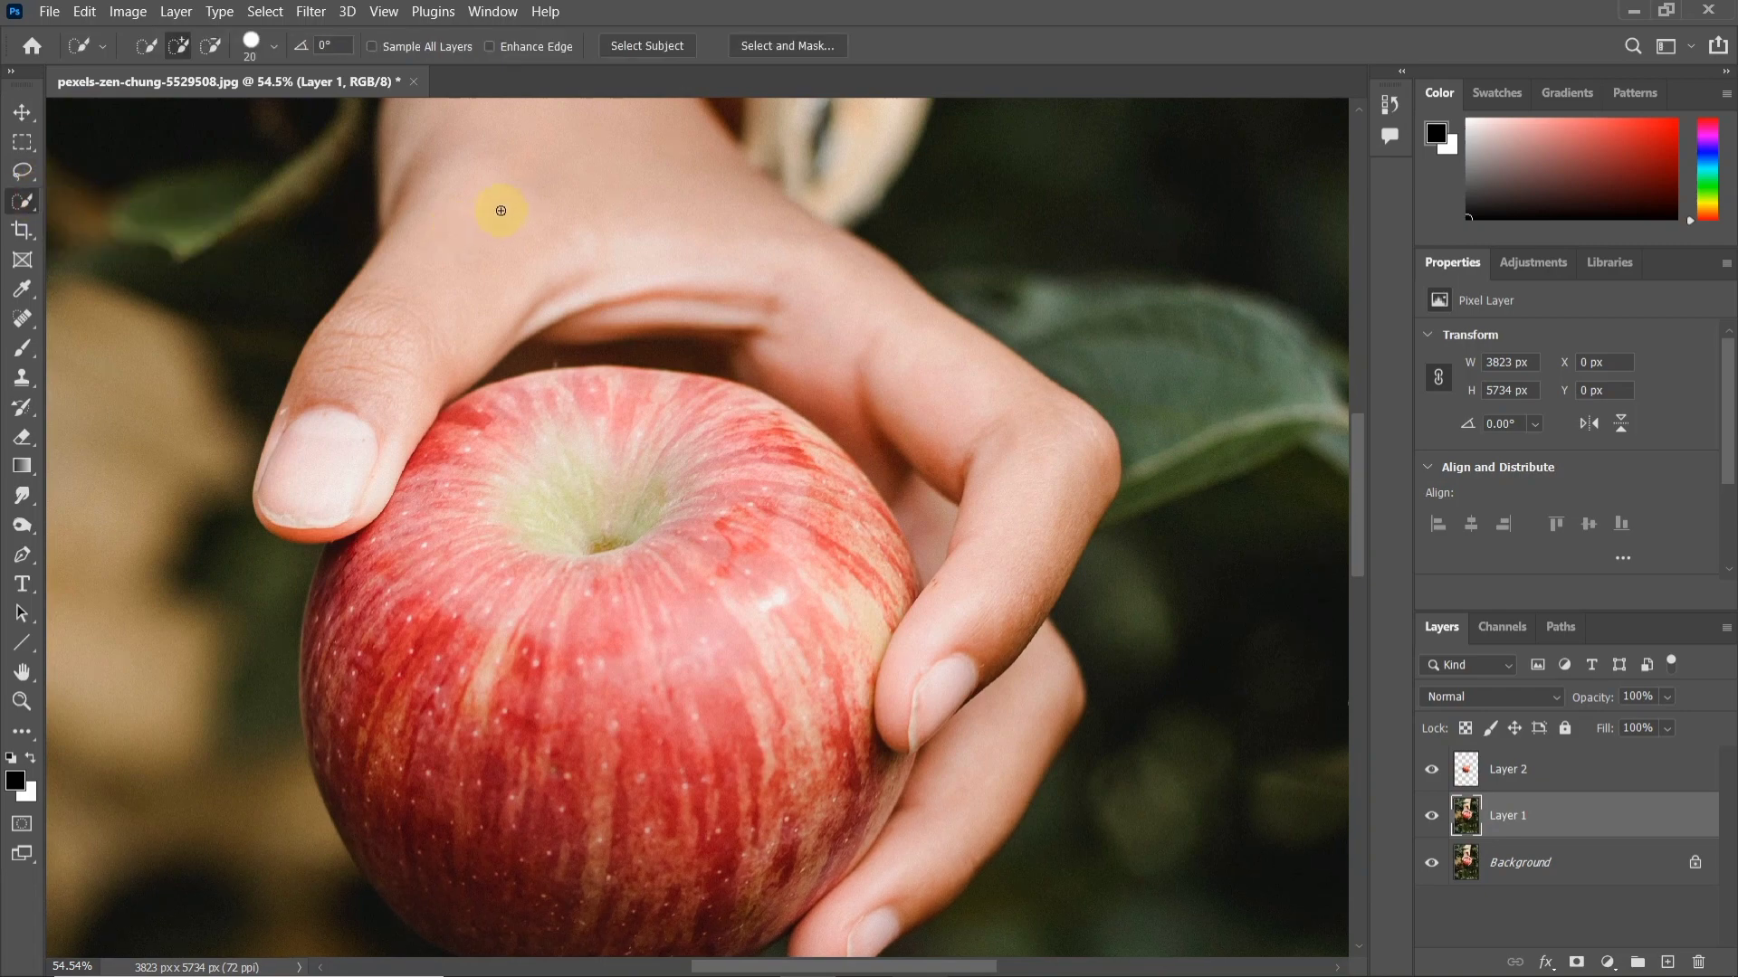
scroll(507, 236, "up", 3)
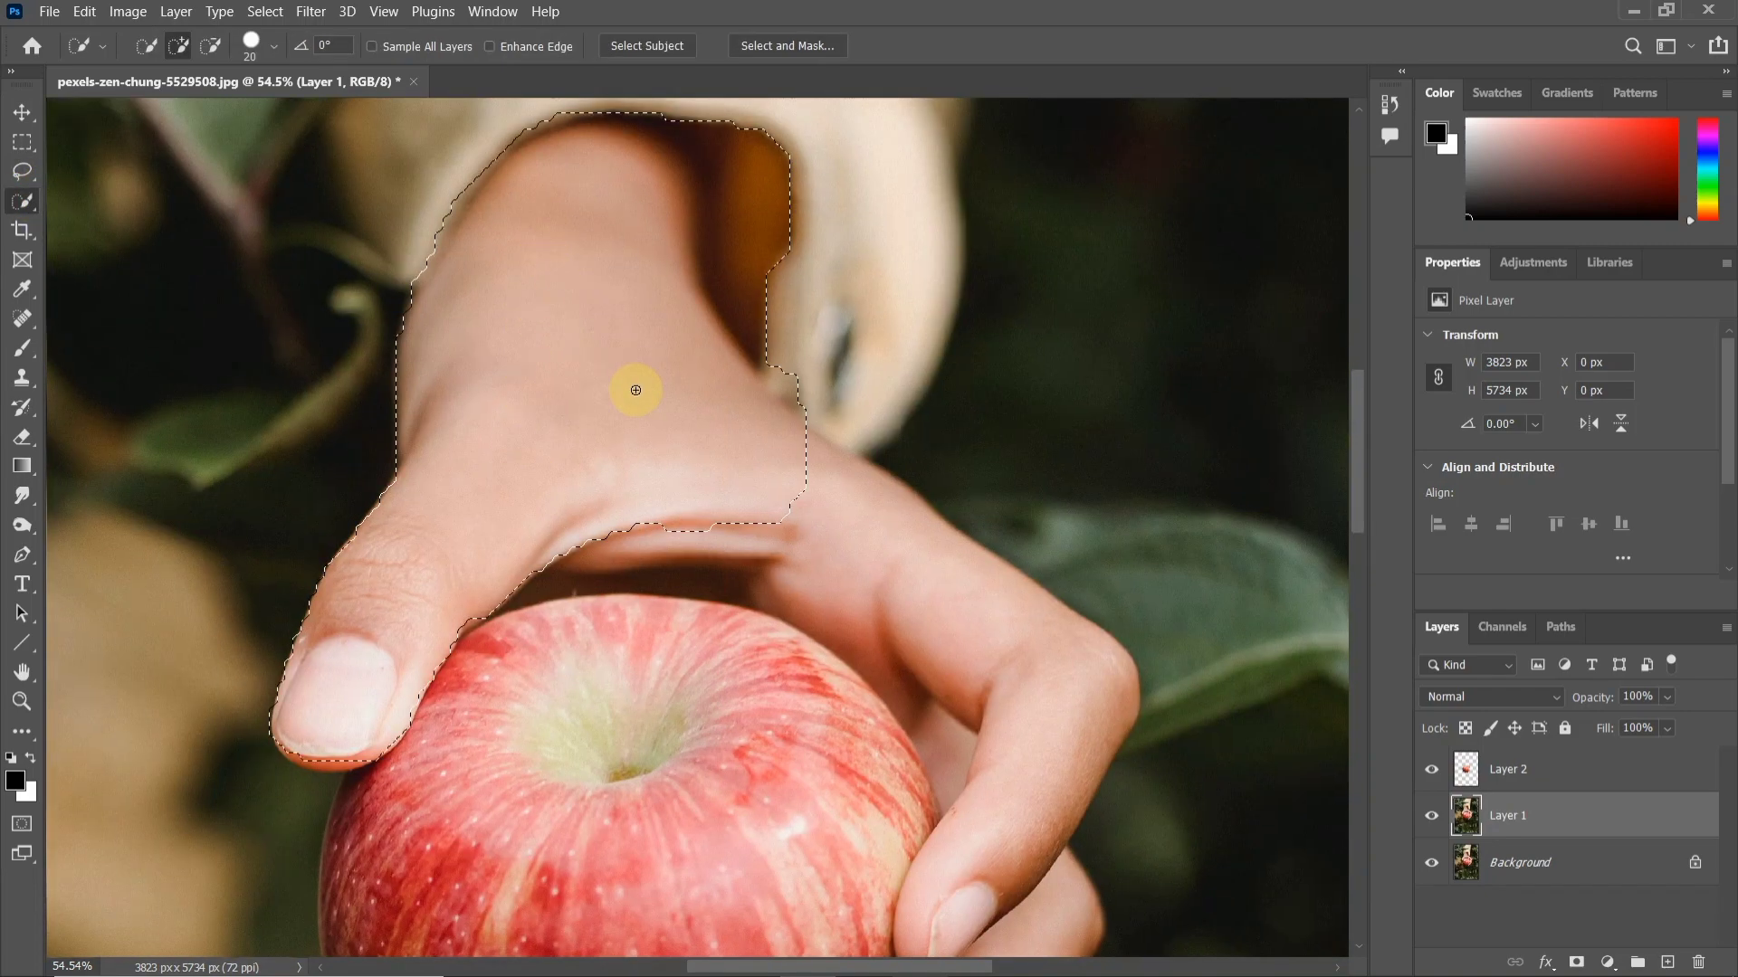
left_click_drag(574, 426, 558, 302)
scroll(552, 235, "down", 3)
left_click_drag(672, 278, 917, 374)
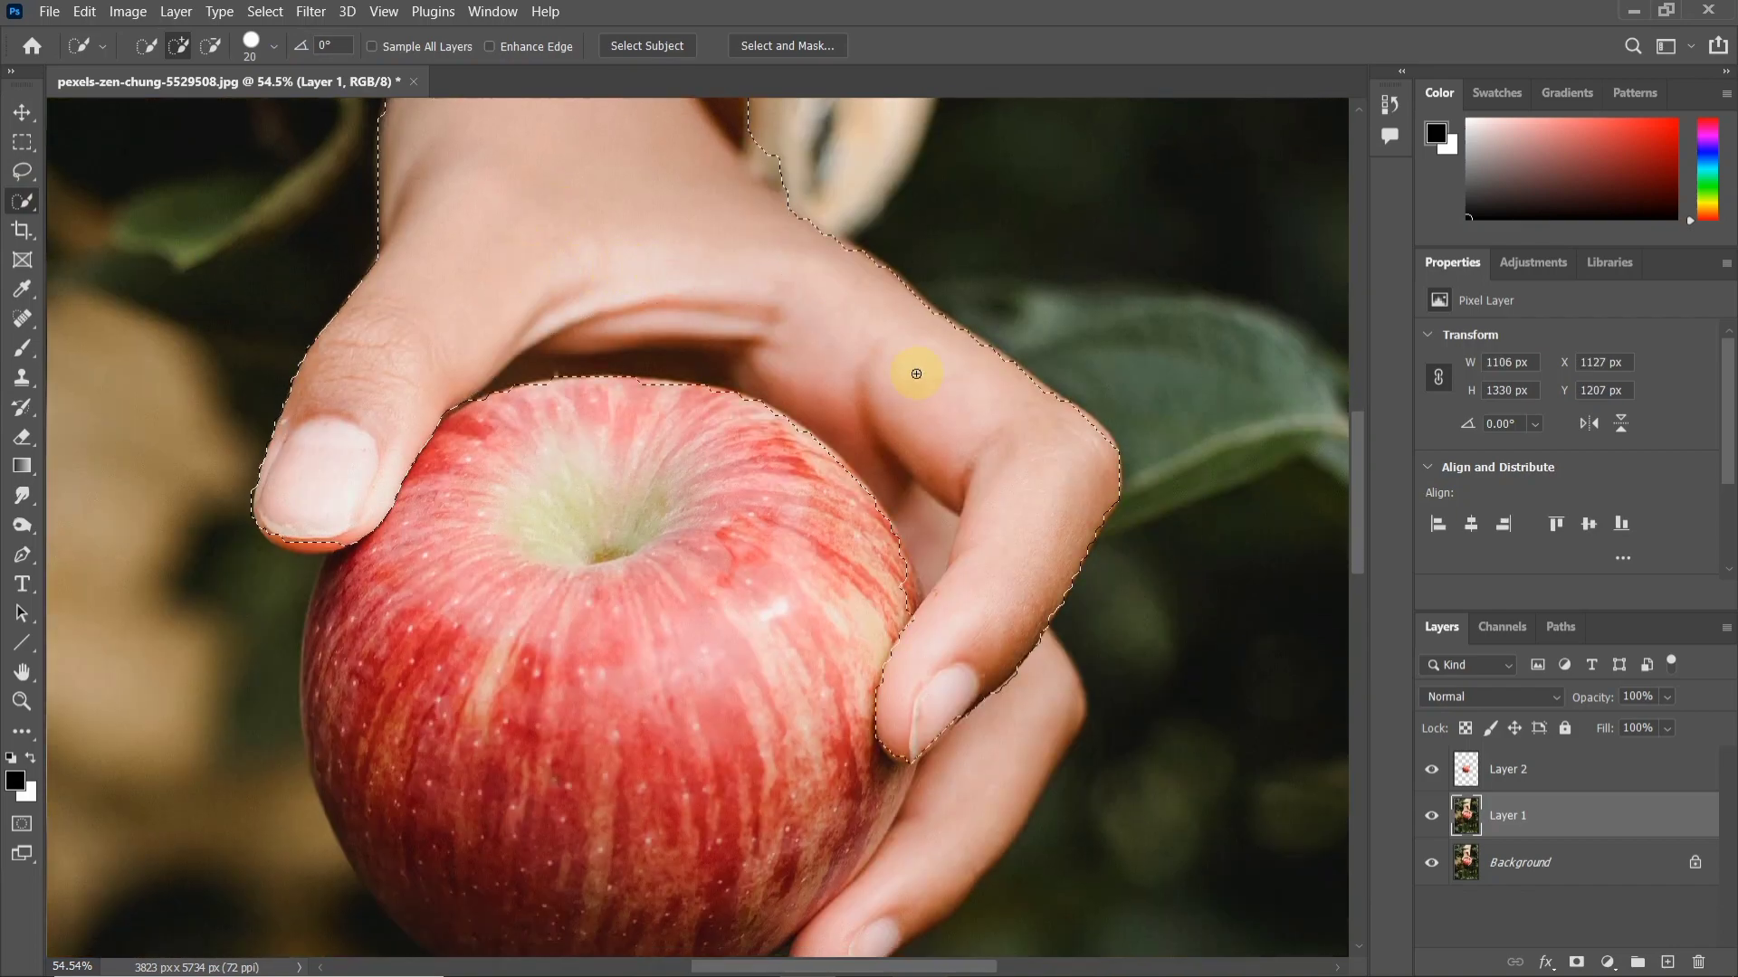
left_click_drag(971, 490, 884, 182)
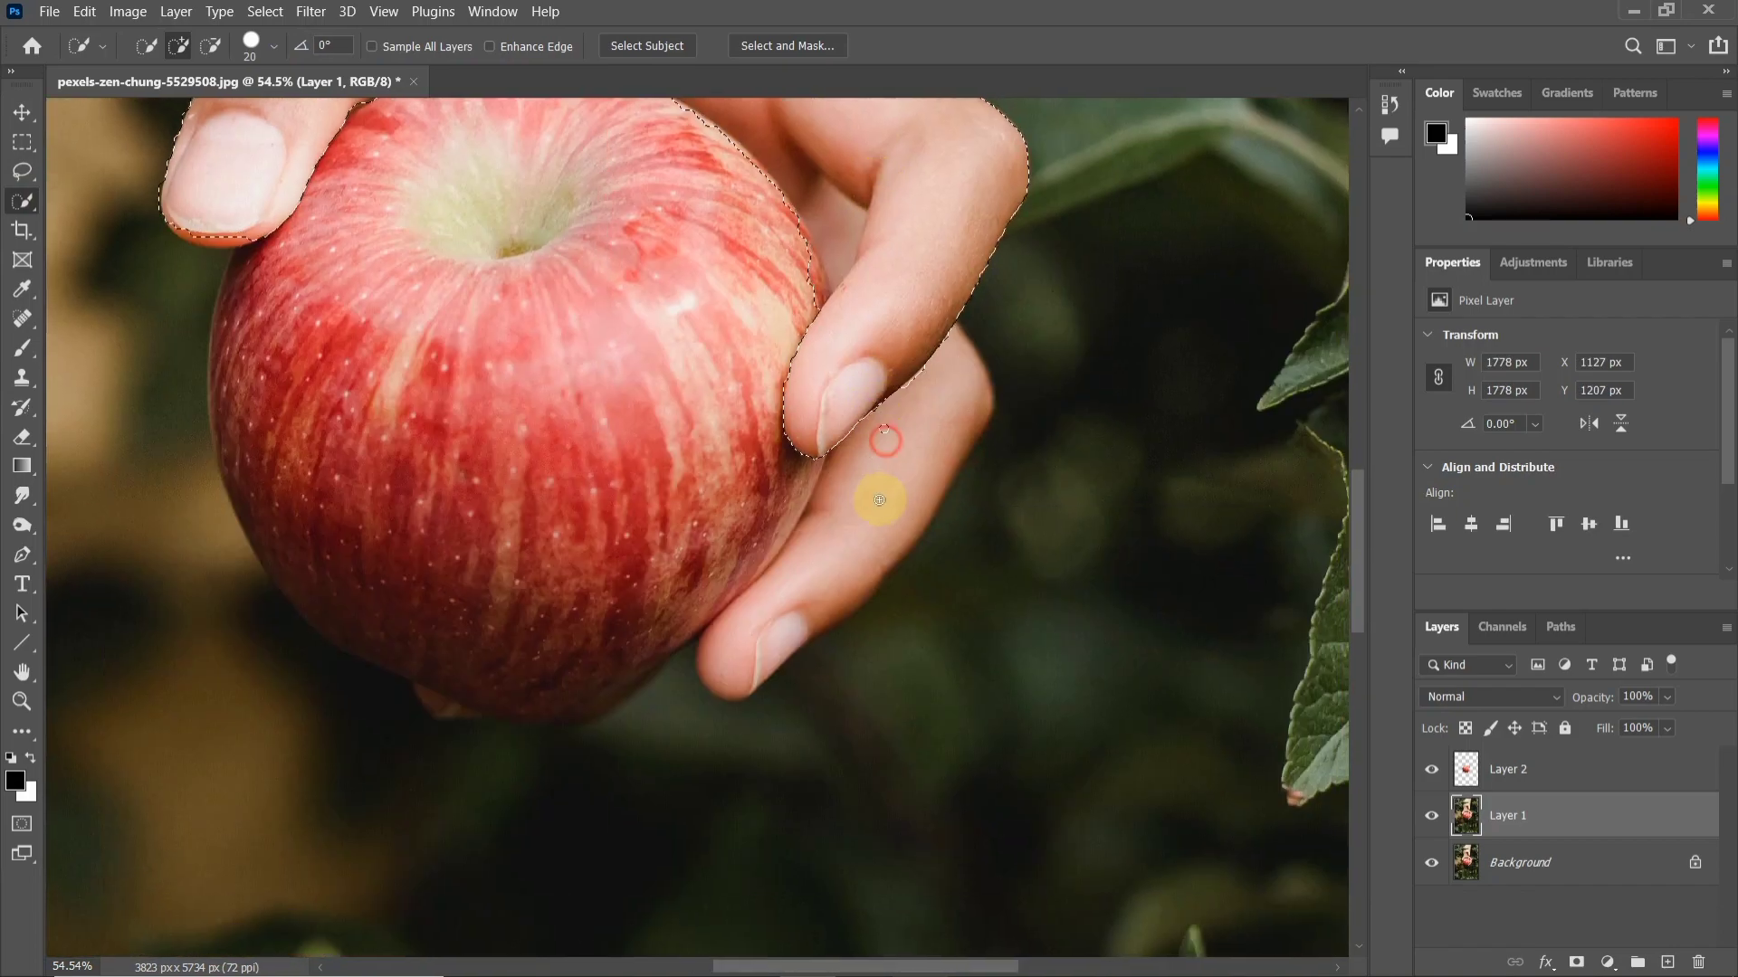
Step: Refine the hand selection between the apple, index fingertip and lower finger with the Quick Selection and Lasso tools, subtracting excess apple
scroll(803, 535, "up", 5)
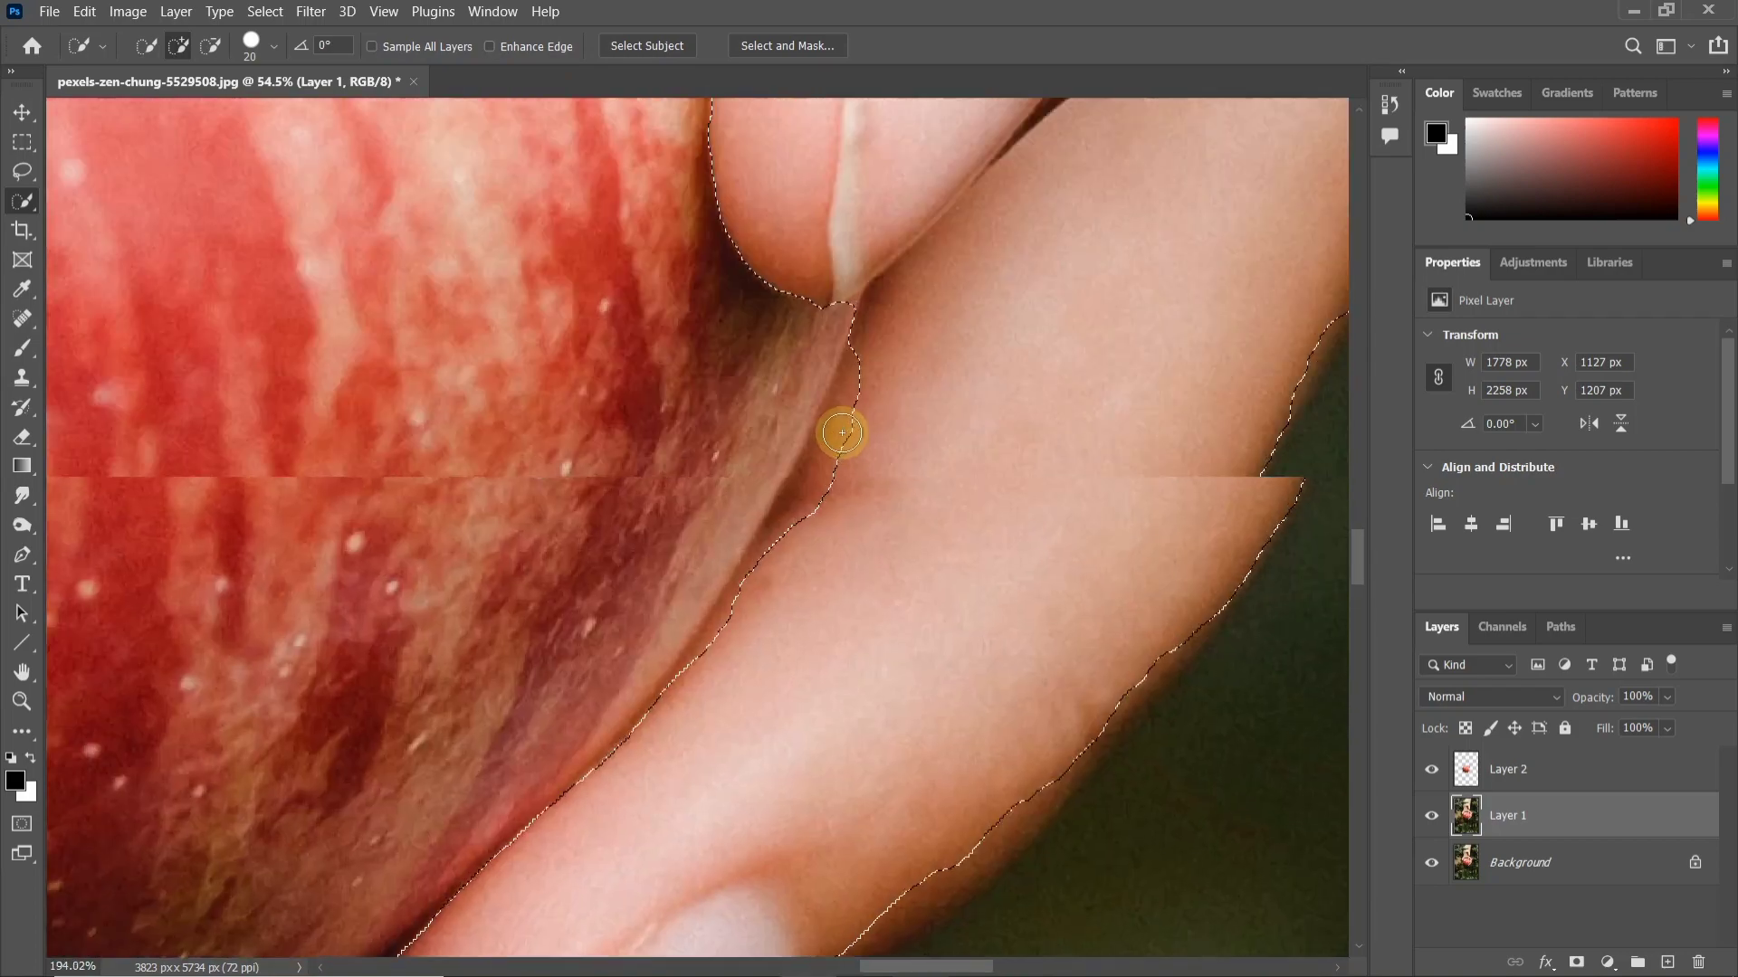
left_click_drag(841, 404, 853, 400)
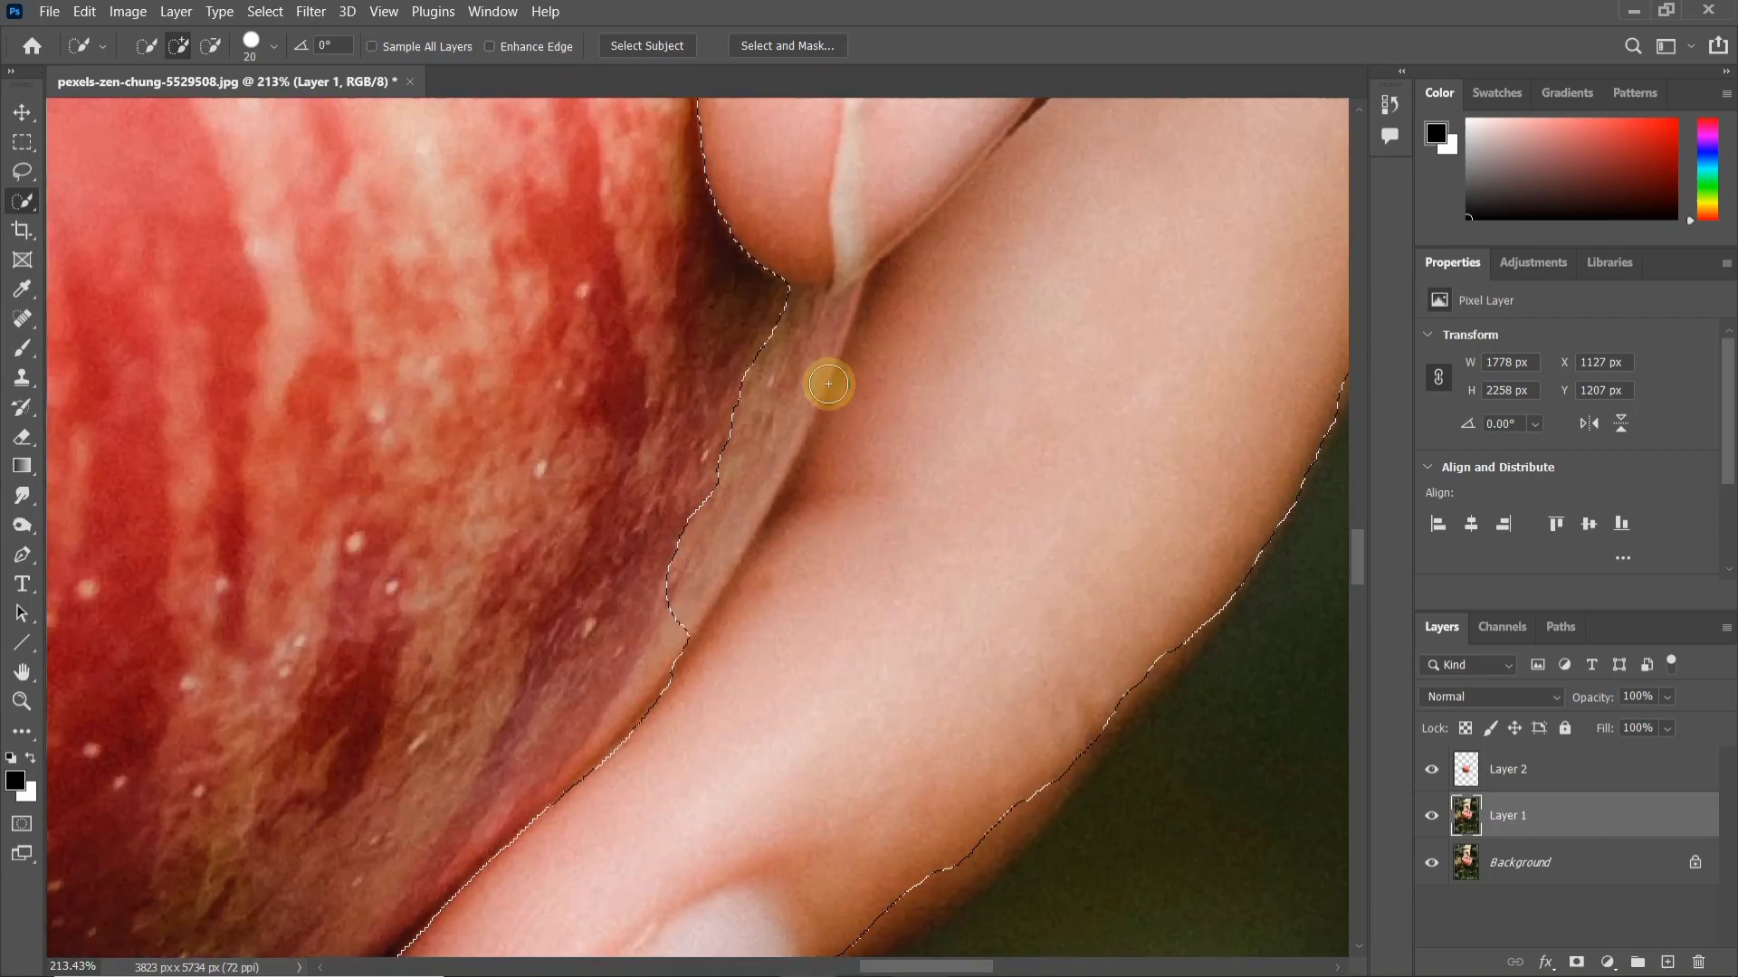
mouse_move(794, 332)
left_mouse_down()
mouse_move(777, 442)
mouse_move(789, 426)
mouse_move(648, 618)
mouse_move(714, 559)
mouse_move(681, 597)
mouse_move(783, 349)
mouse_move(837, 311)
mouse_move(797, 327)
mouse_move(497, 307)
mouse_move(764, 330)
mouse_move(716, 315)
left_mouse_up()
scroll(827, 305, "up", 5)
left_click(23, 171)
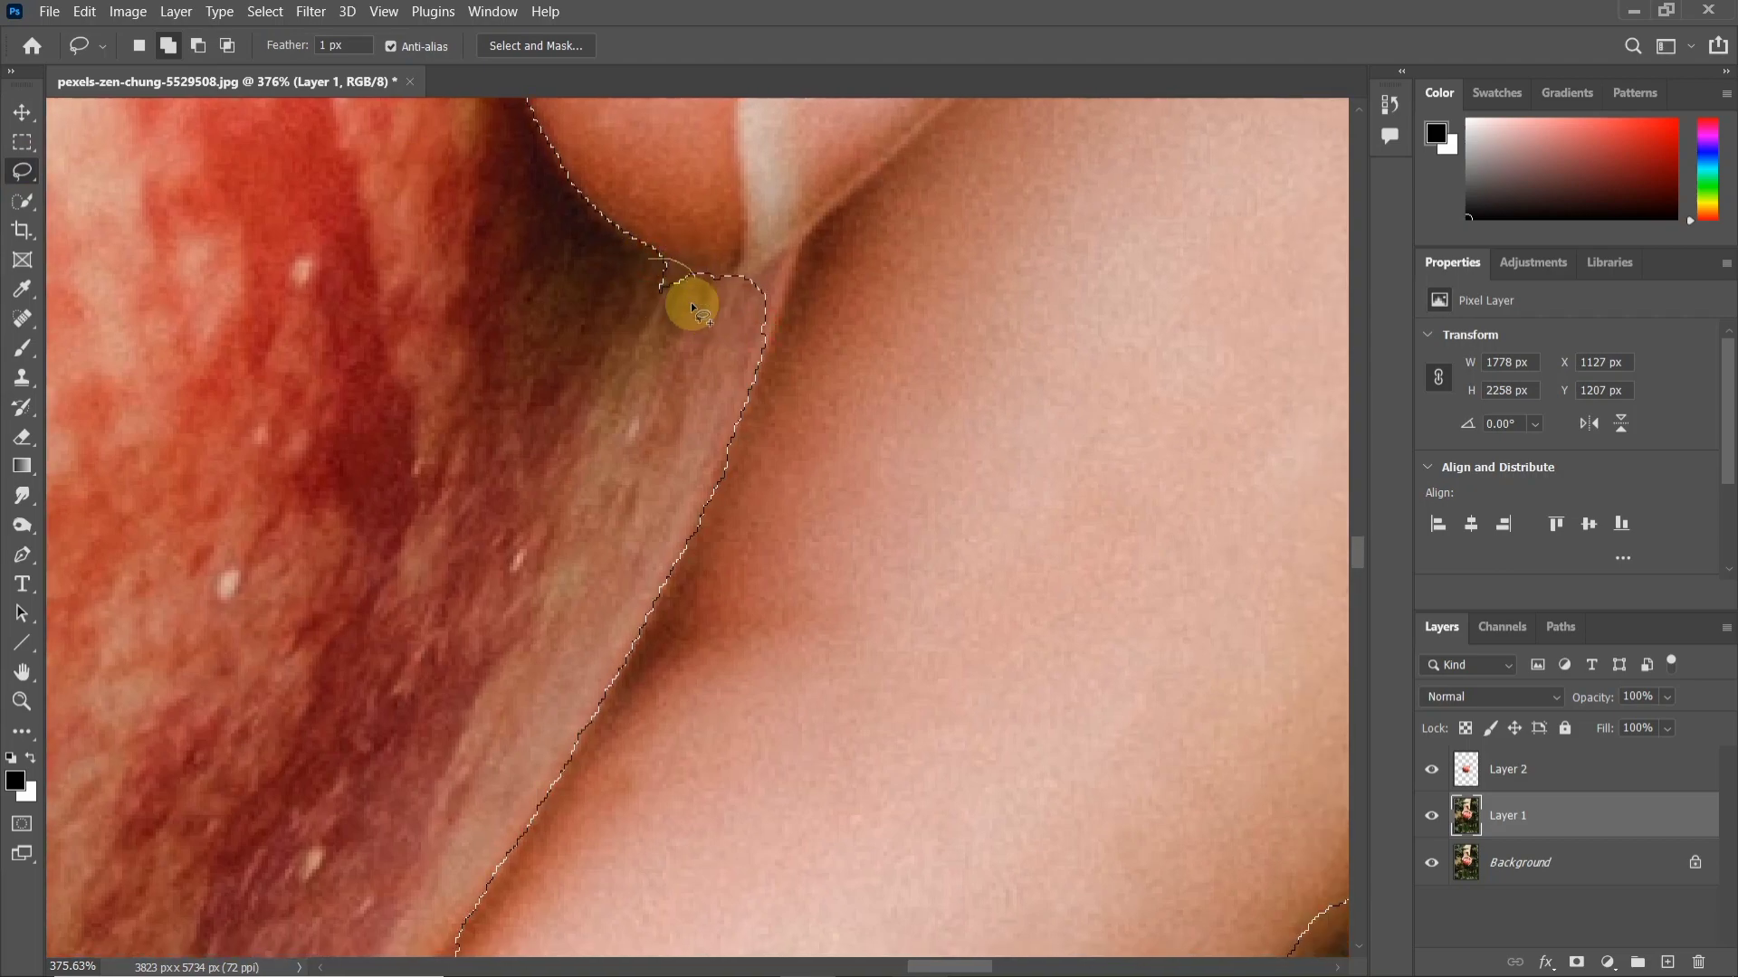
mouse_move(623, 241)
left_mouse_down()
mouse_move(695, 267)
mouse_move(649, 282)
mouse_move(752, 291)
mouse_move(785, 256)
left_mouse_up()
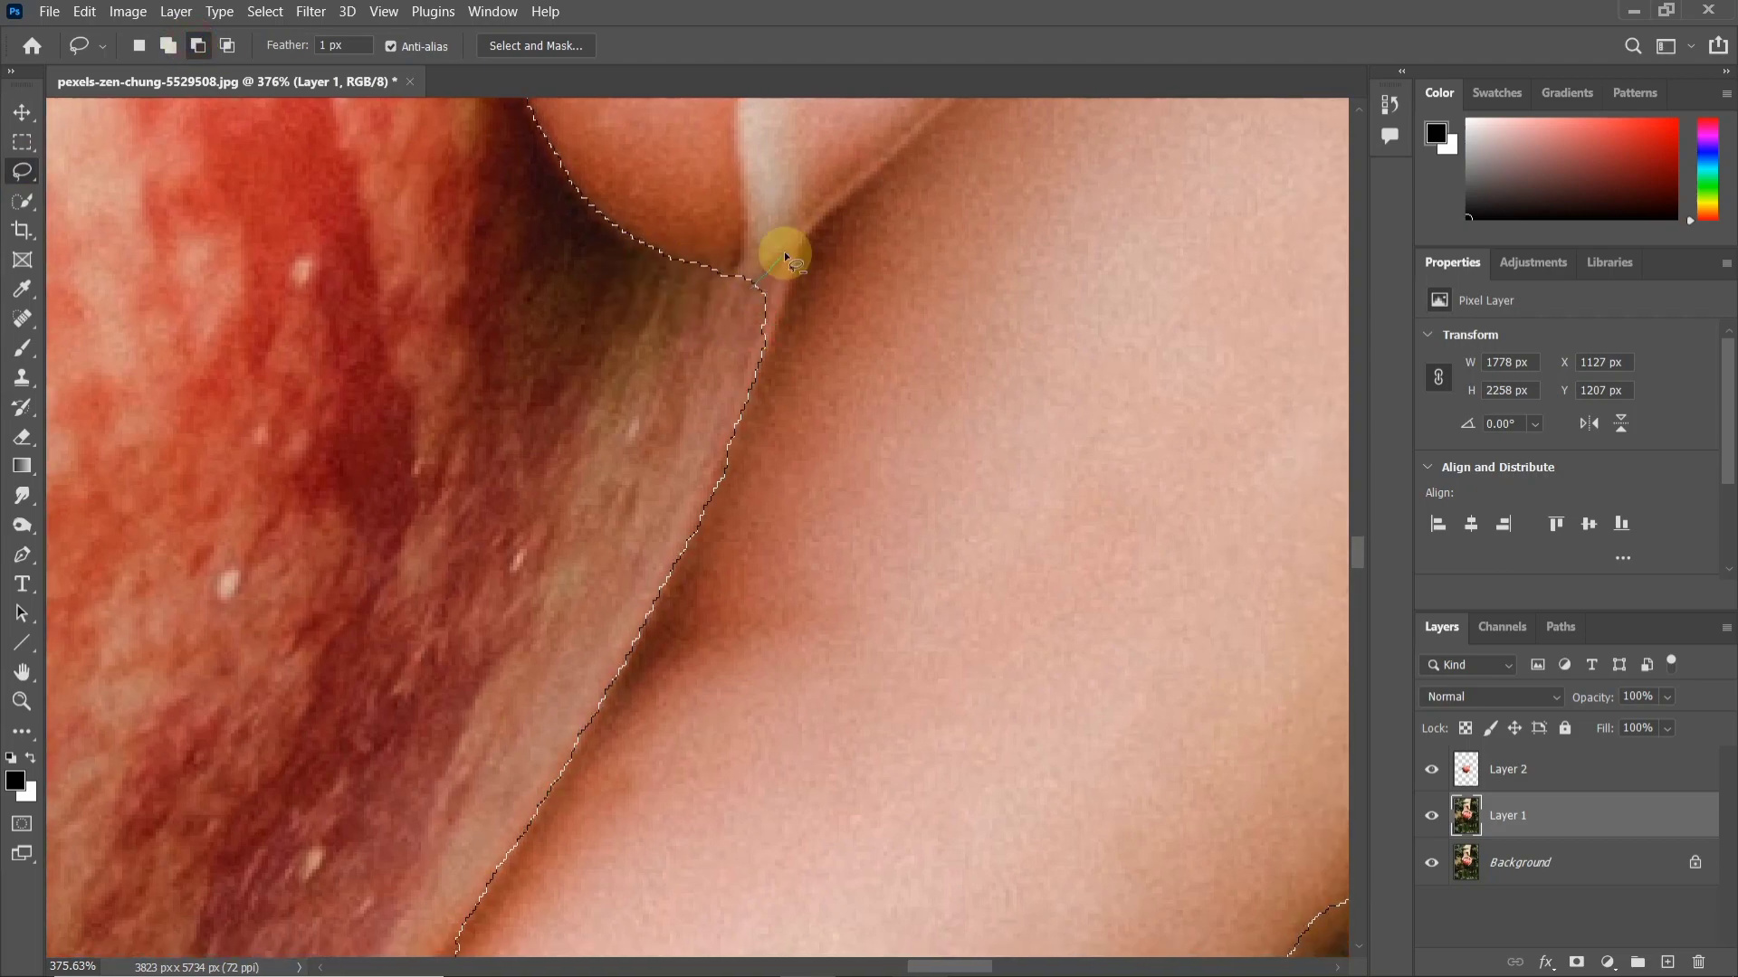
Step: Add the missed tip and outer edge of the lower finger to the hand selection with the Lasso tool
scroll(735, 322, "down", 4)
left_click(168, 45)
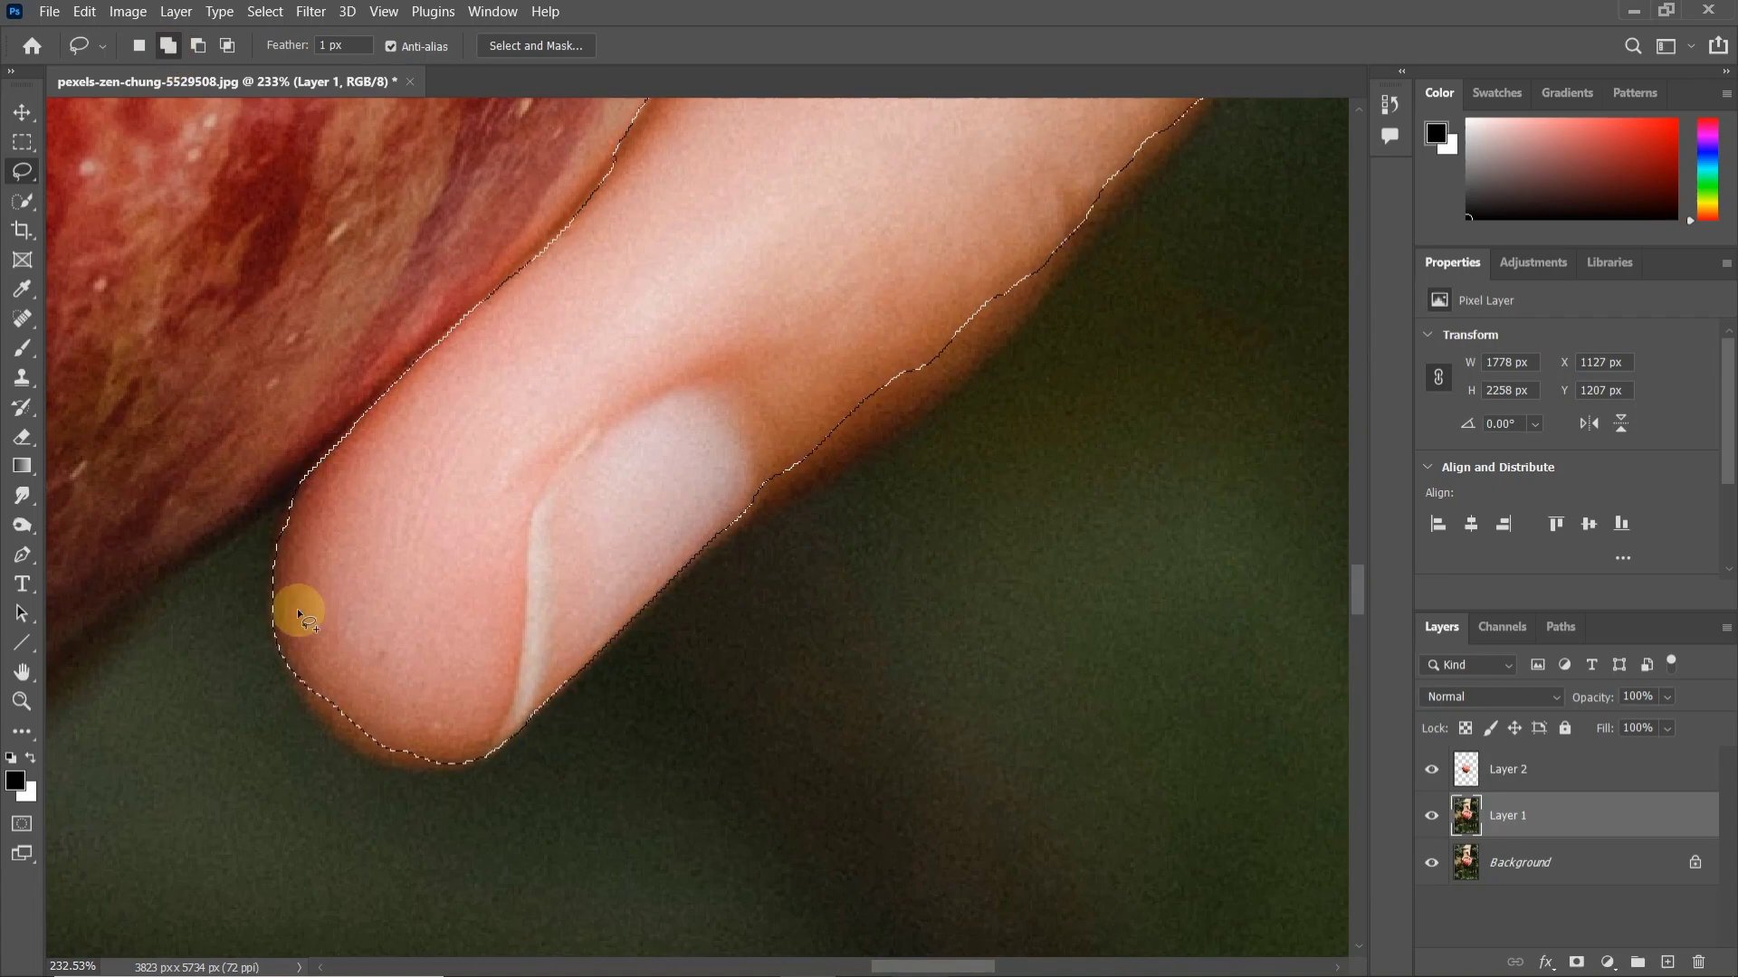
mouse_move(296, 645)
left_mouse_down()
mouse_move(367, 751)
mouse_move(193, 600)
left_mouse_up()
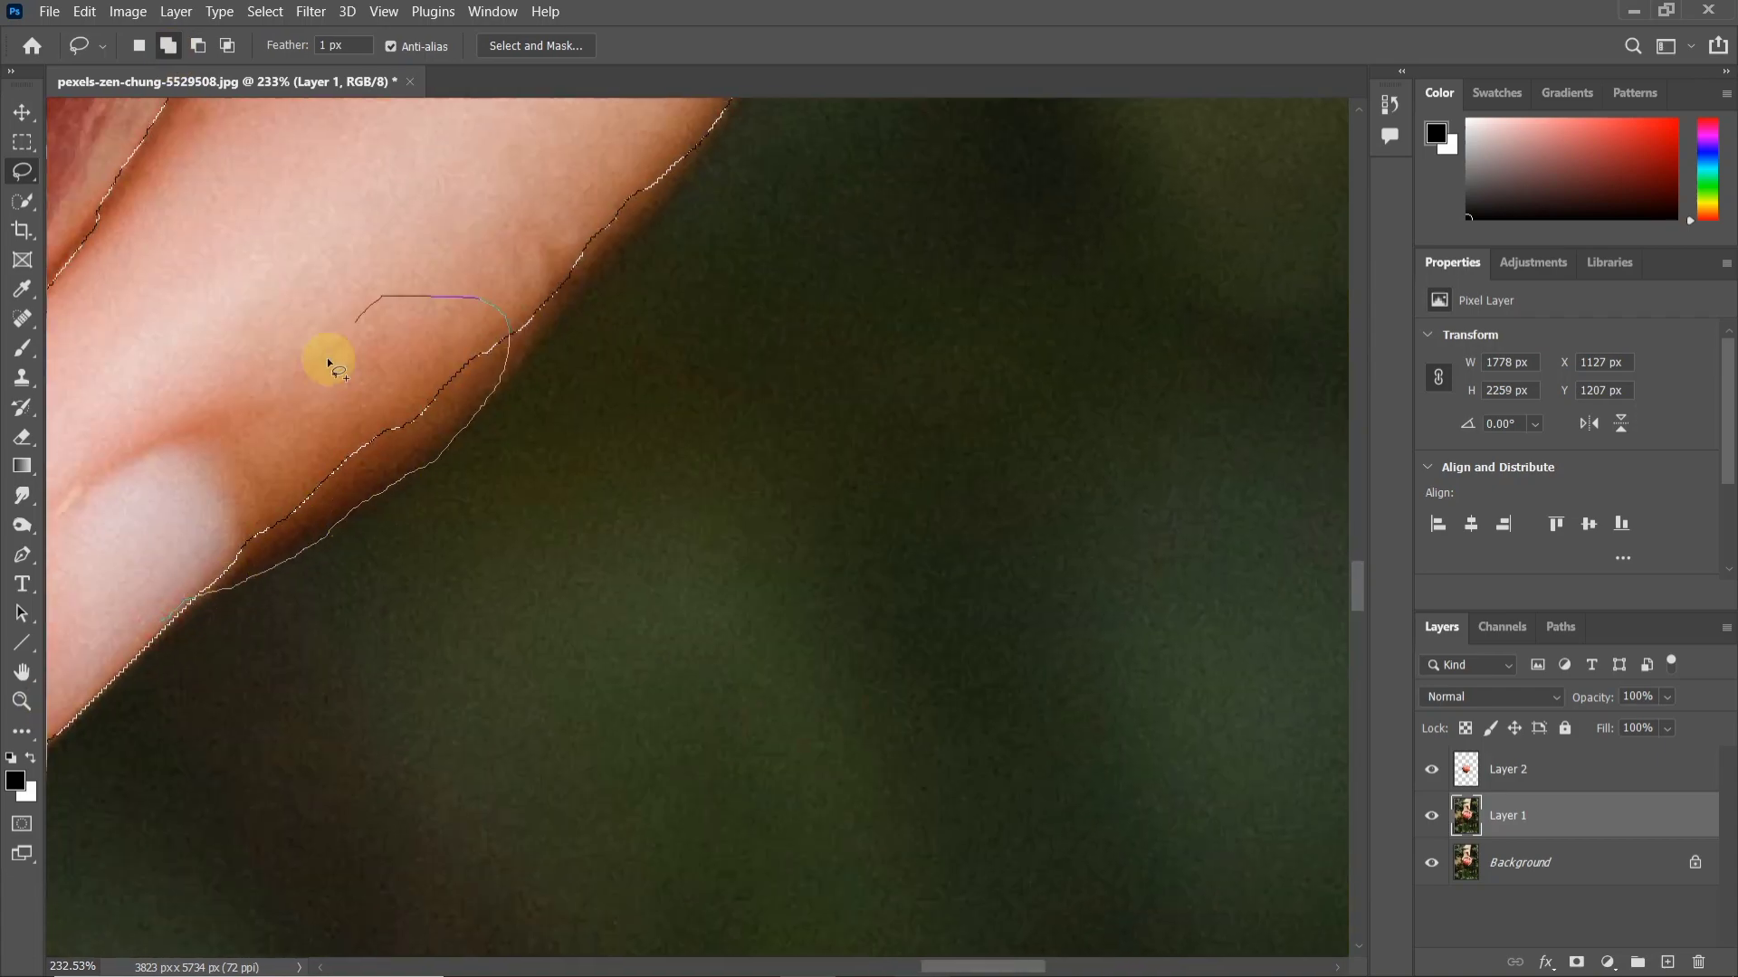
left_click_drag(328, 357, 441, 615)
left_click_drag(238, 831, 237, 828)
scroll(643, 822, "down", 10)
Step: Add the missed skin between the apple's upper-right edge and the bent index finger to the selection
scroll(485, 795, "up", 9)
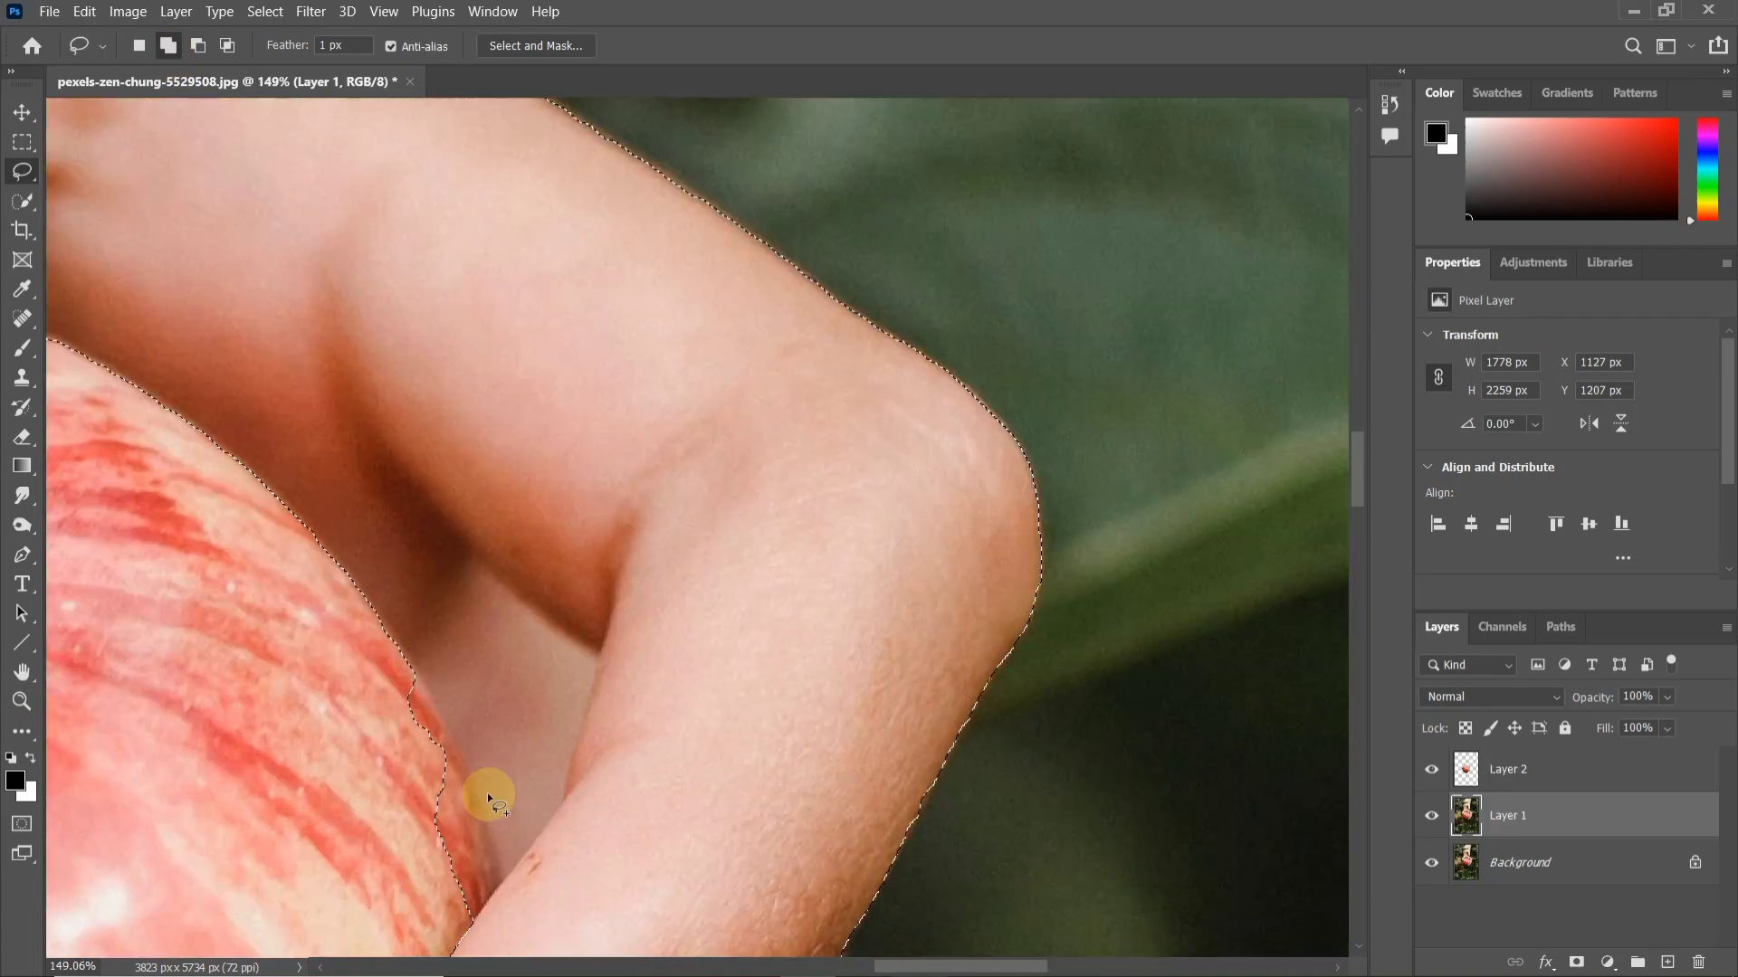
left_click_drag(398, 373, 472, 482)
left_click_drag(417, 697, 417, 697)
scroll(524, 554, "down", 10)
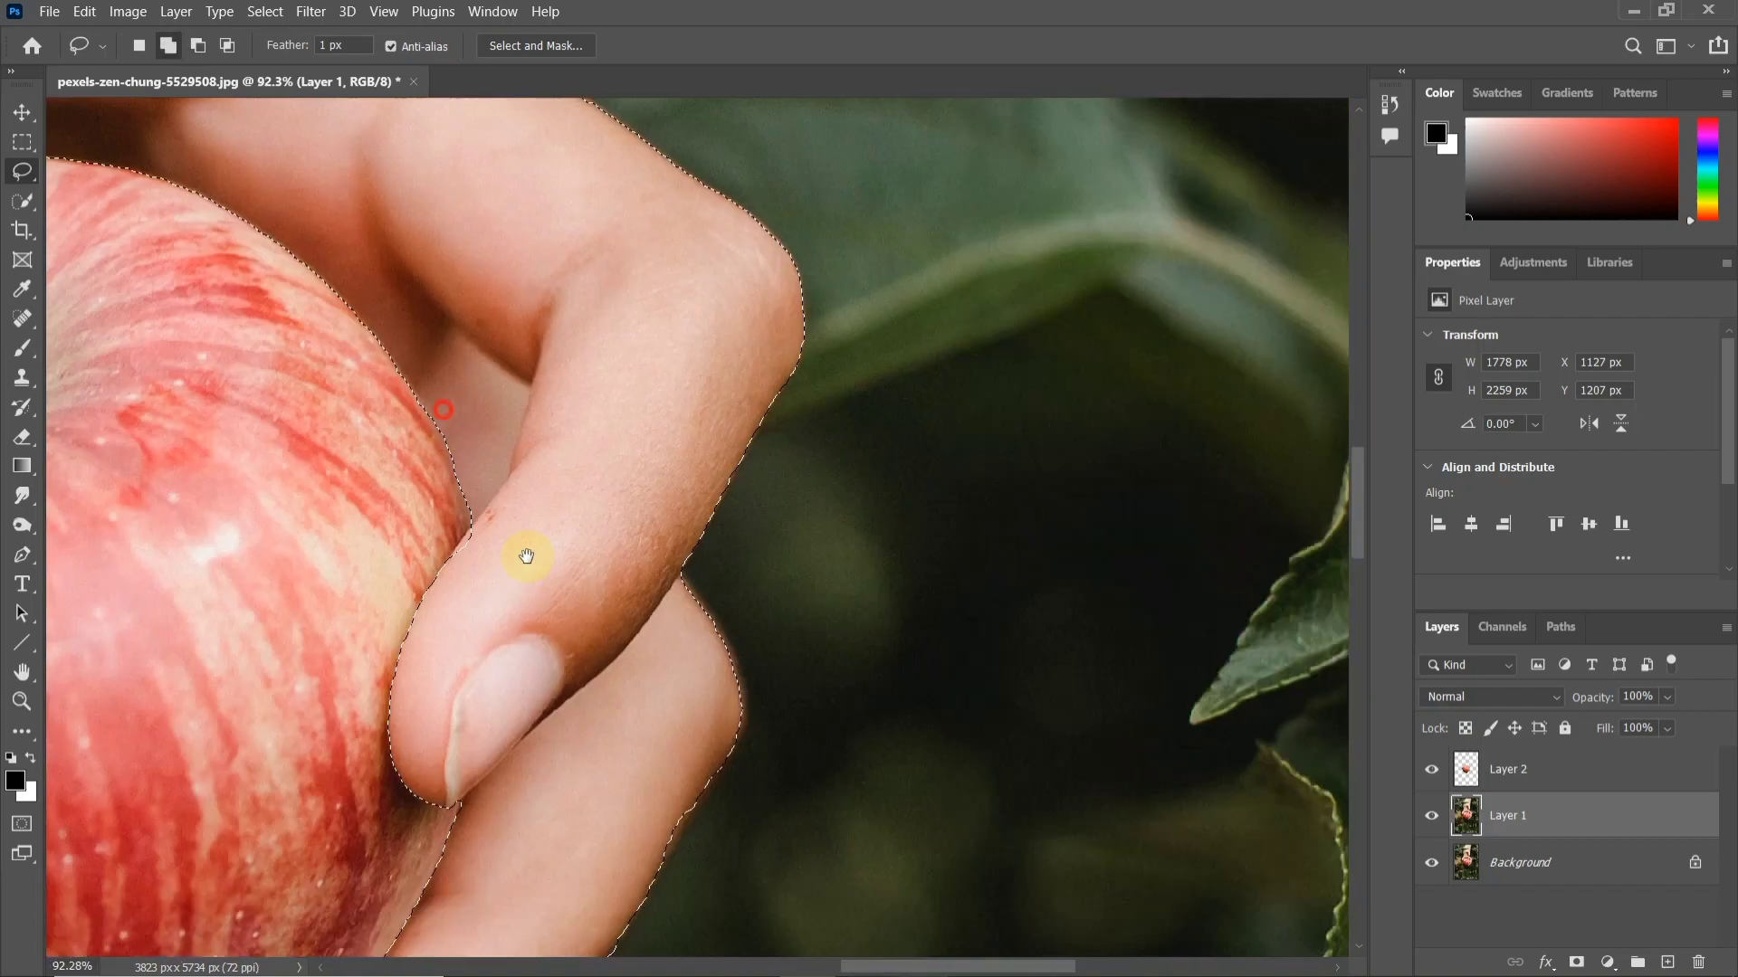
Step: Clean up the remaining rough edges of the hand selection around the wrist and thumb with the Lasso tool
scroll(404, 329, "up", 6)
left_click_drag(594, 525, 594, 525)
scroll(504, 280, "down", 6)
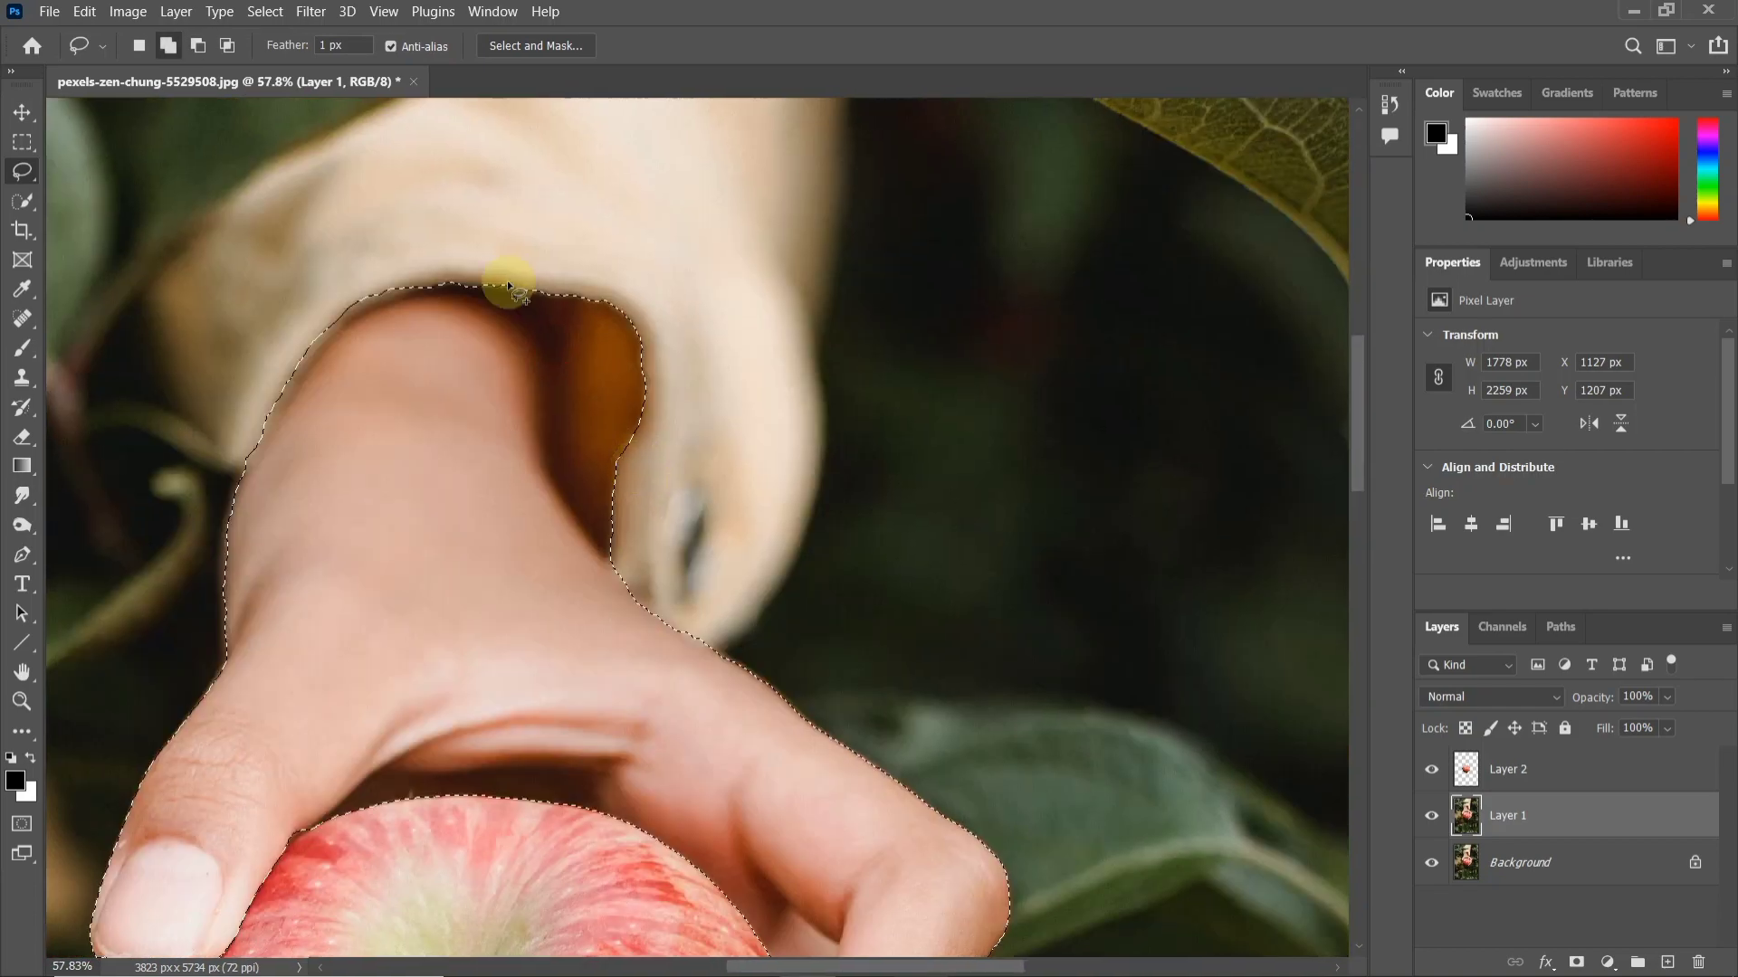
scroll(194, 612, "up", 8)
mouse_move(205, 425)
left_mouse_down()
mouse_move(250, 536)
mouse_move(334, 556)
left_mouse_up()
left_click_drag(404, 461, 404, 461)
scroll(482, 491, "down", 7)
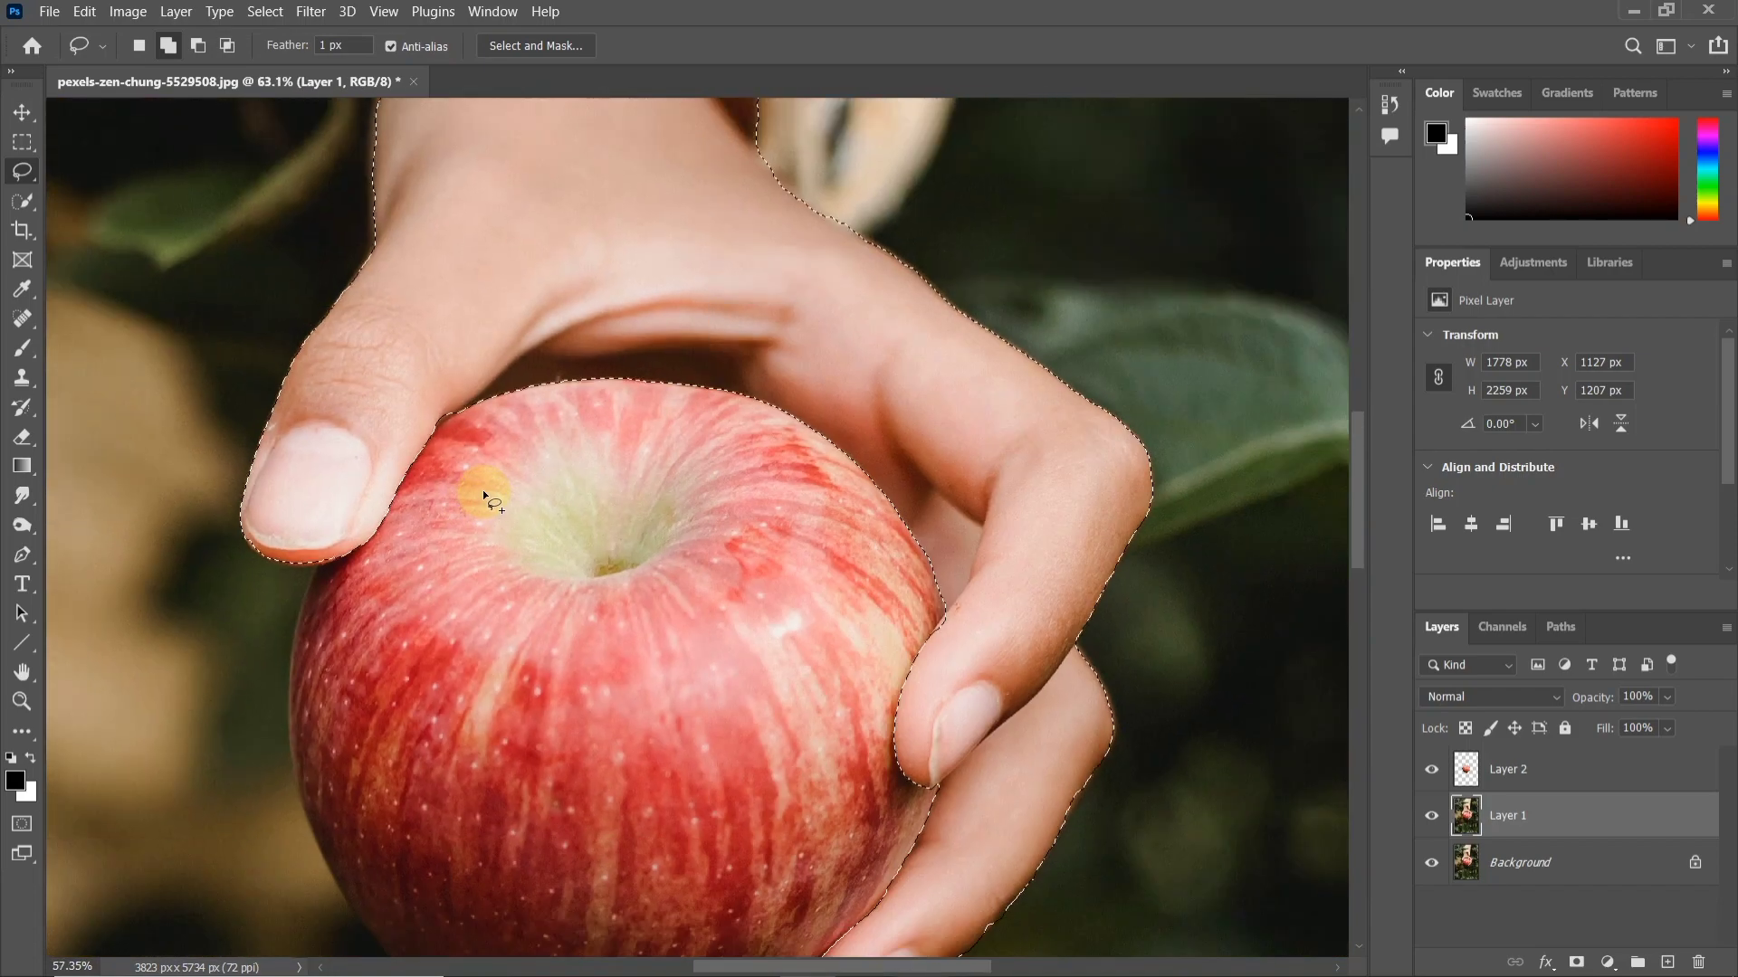
Step: Copy the selected hand from Layer 1 onto its own new layer
key("ctrl+j")
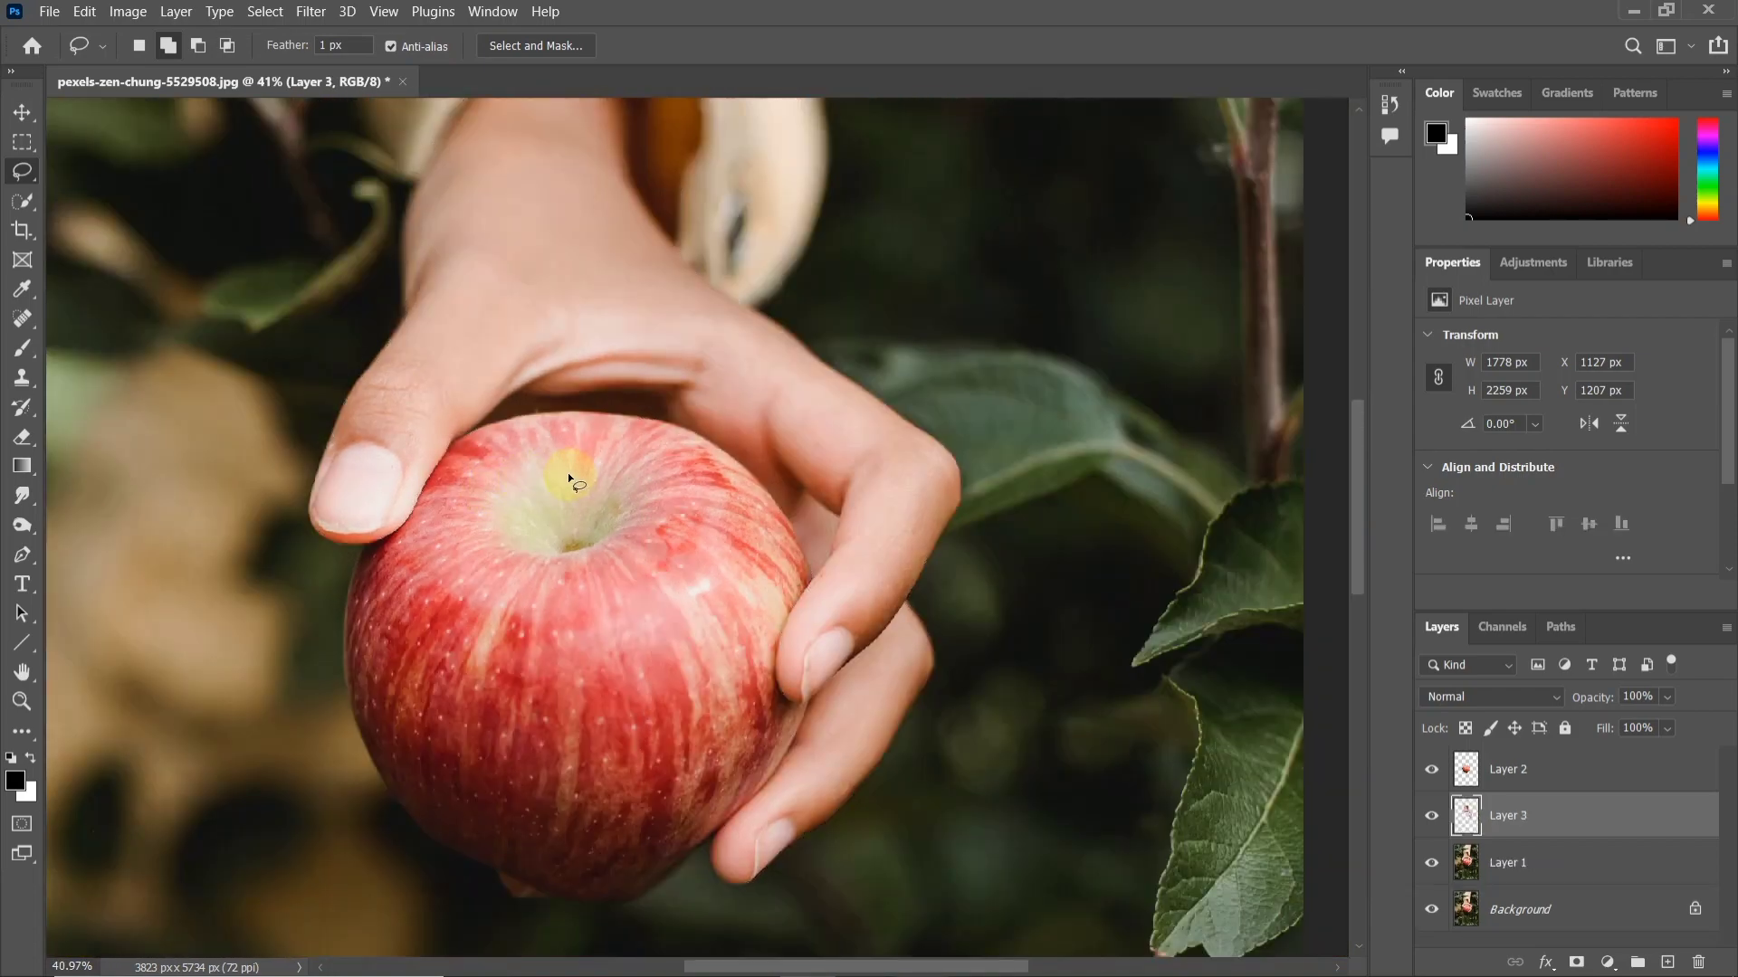
scroll(628, 481, "down", 1)
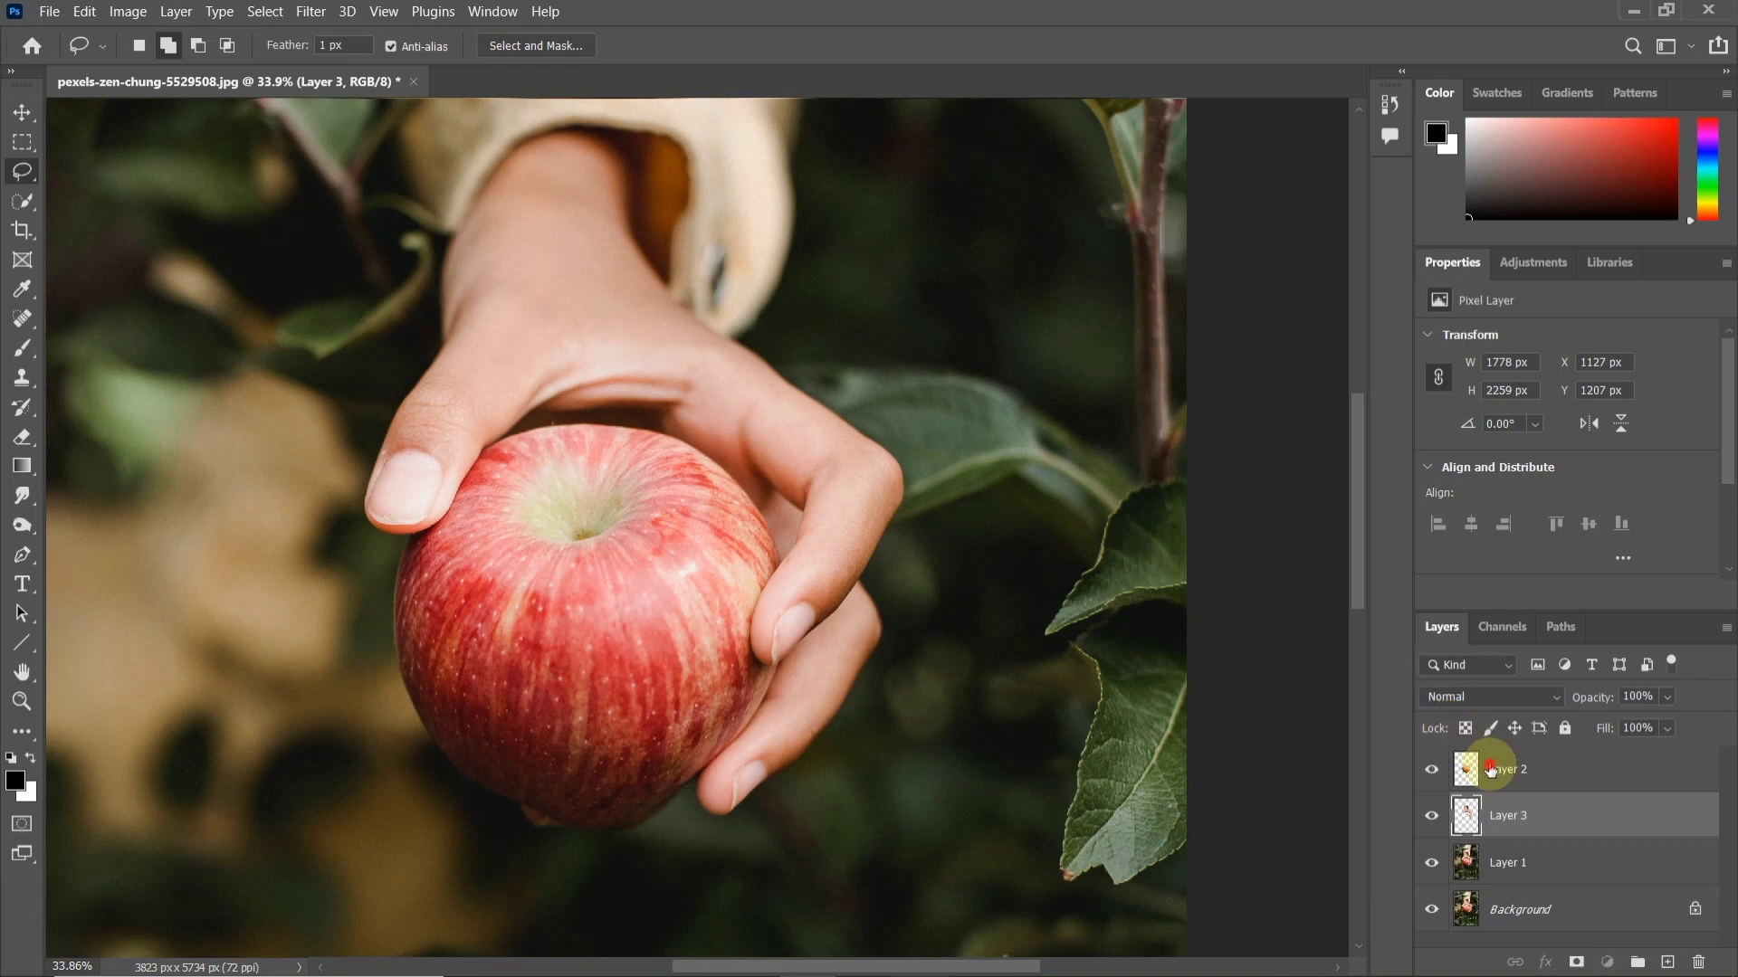
Step: Set the apple layer (Layer 2) to the Linear Dodge (Add) blend mode and convert it to a smart object
left_click(1491, 770)
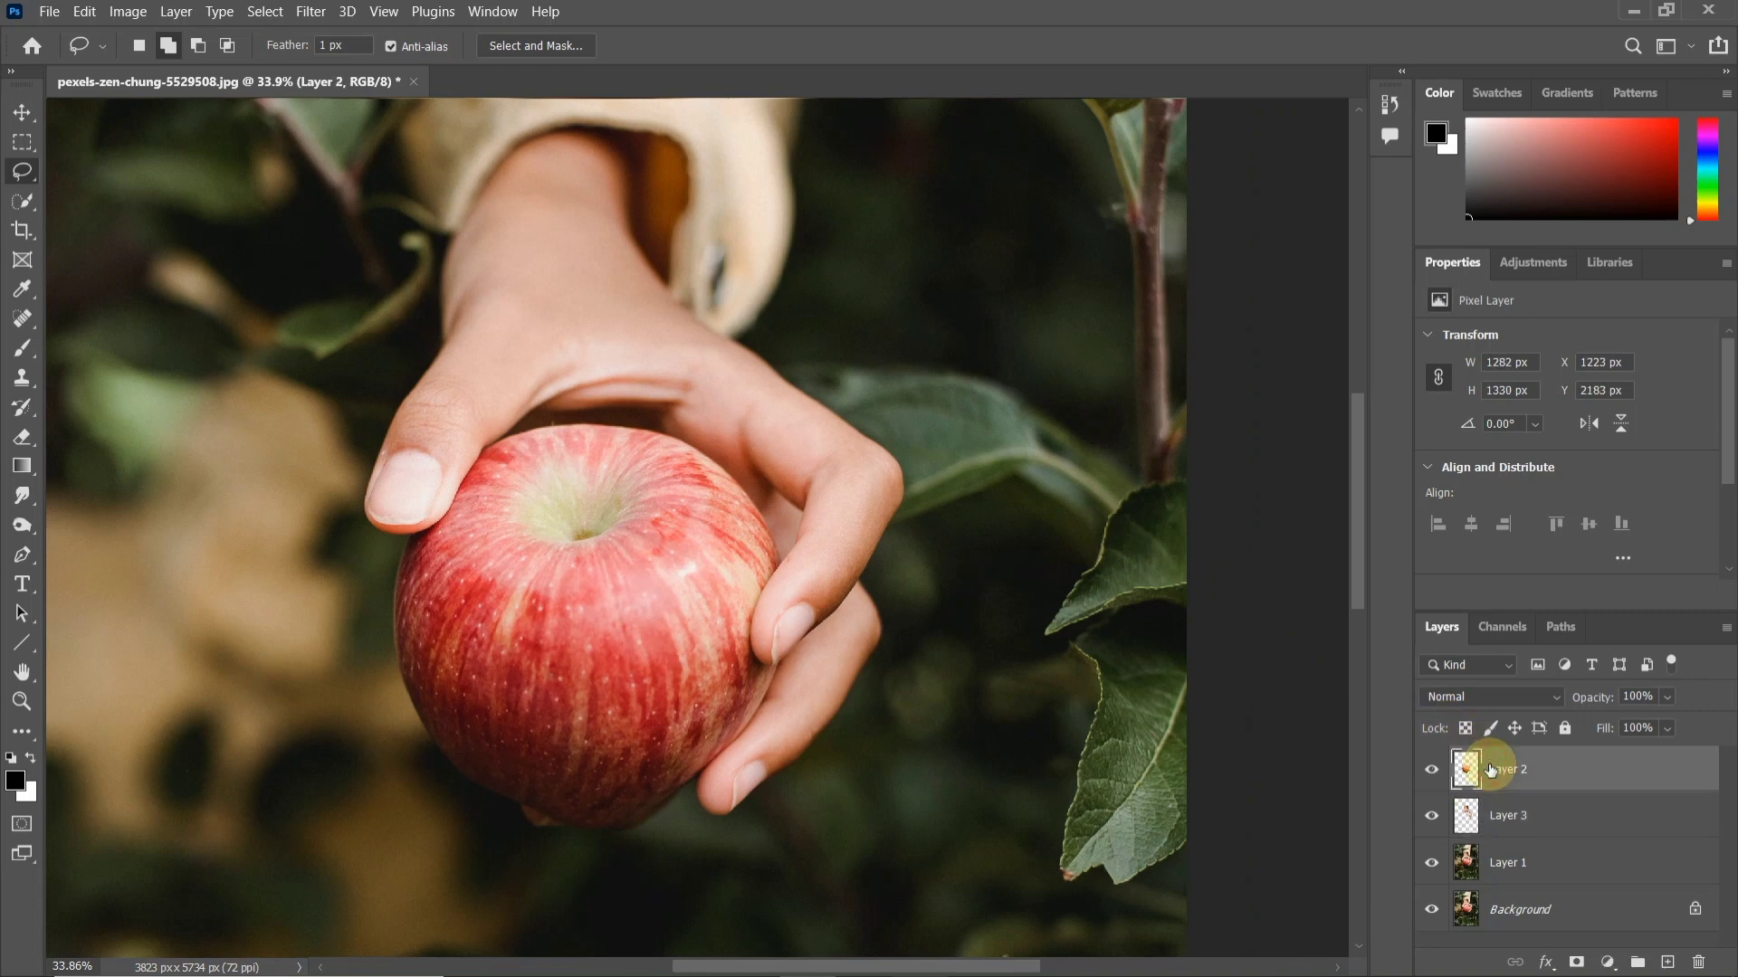
left_click(1523, 697)
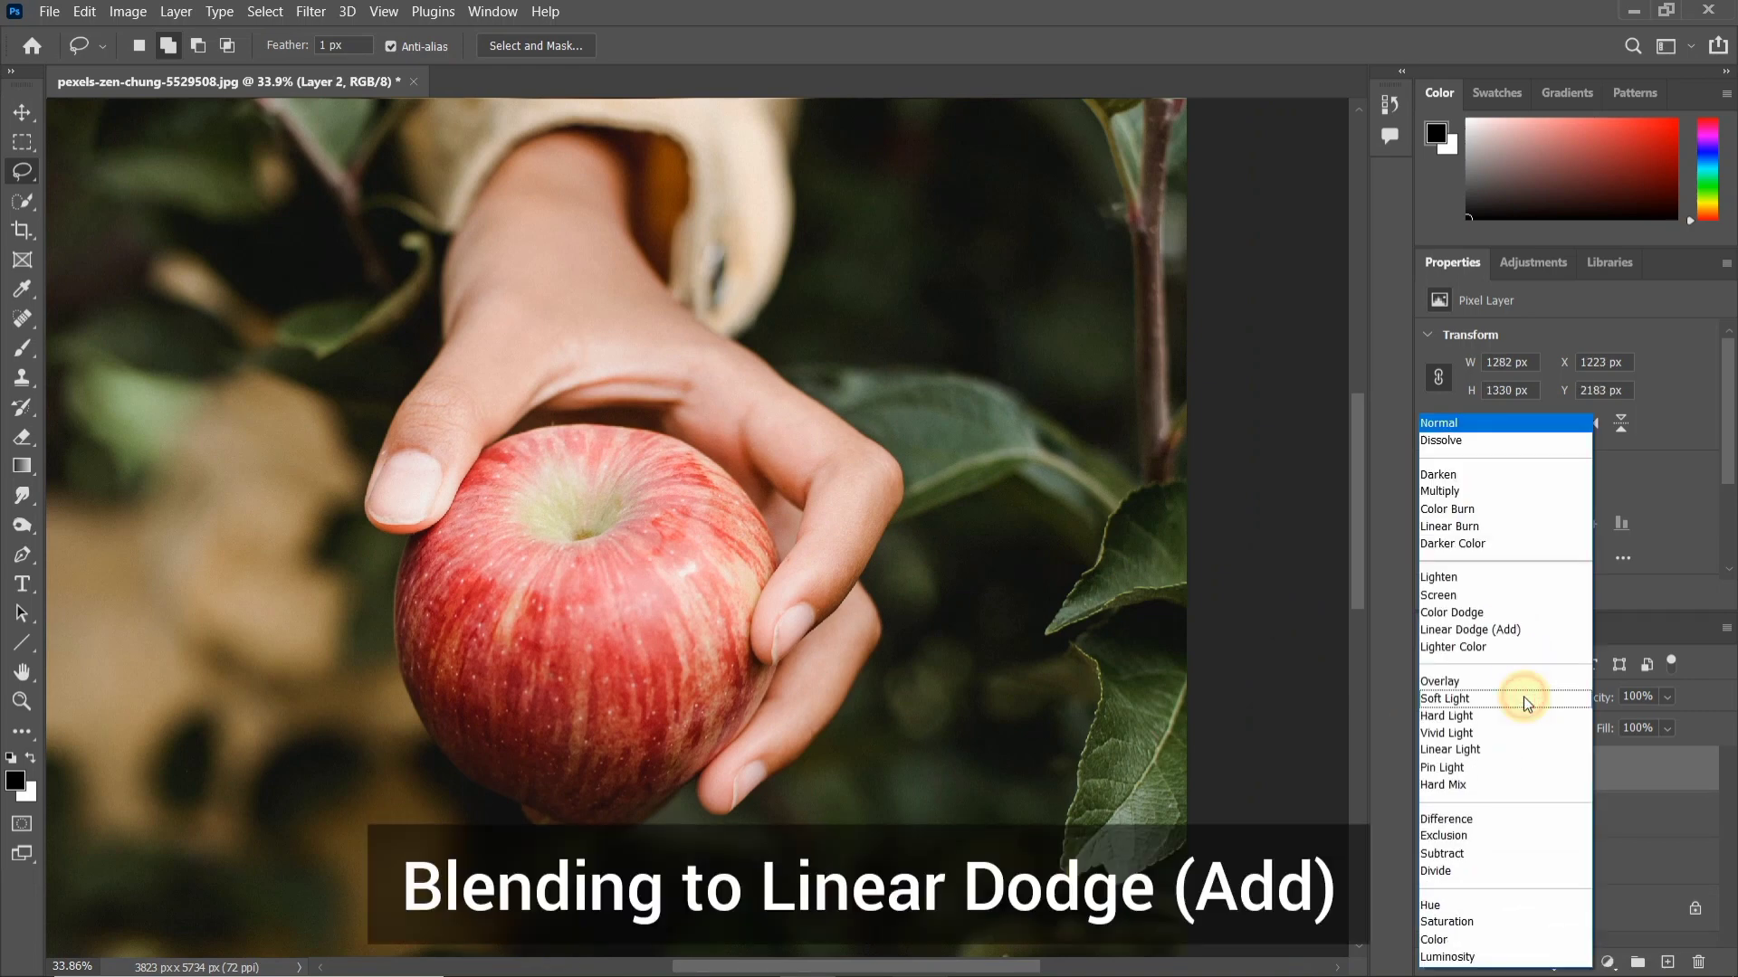
left_click(1515, 632)
right_click(1565, 770)
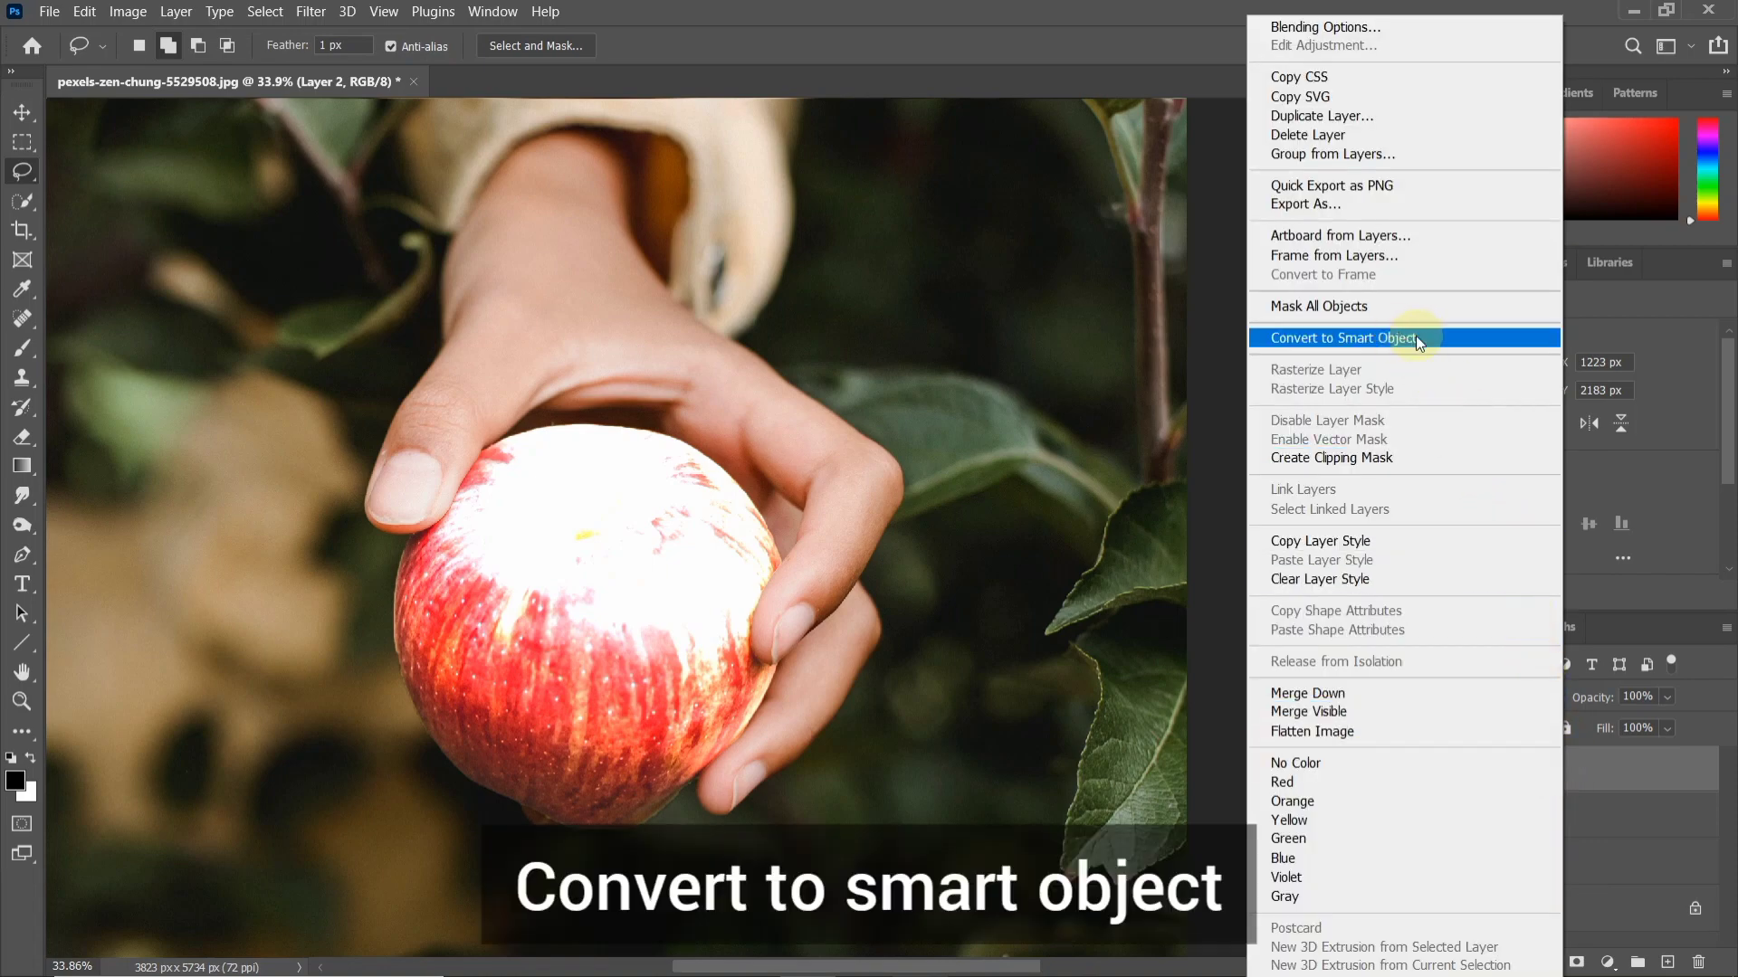
left_click(1453, 339)
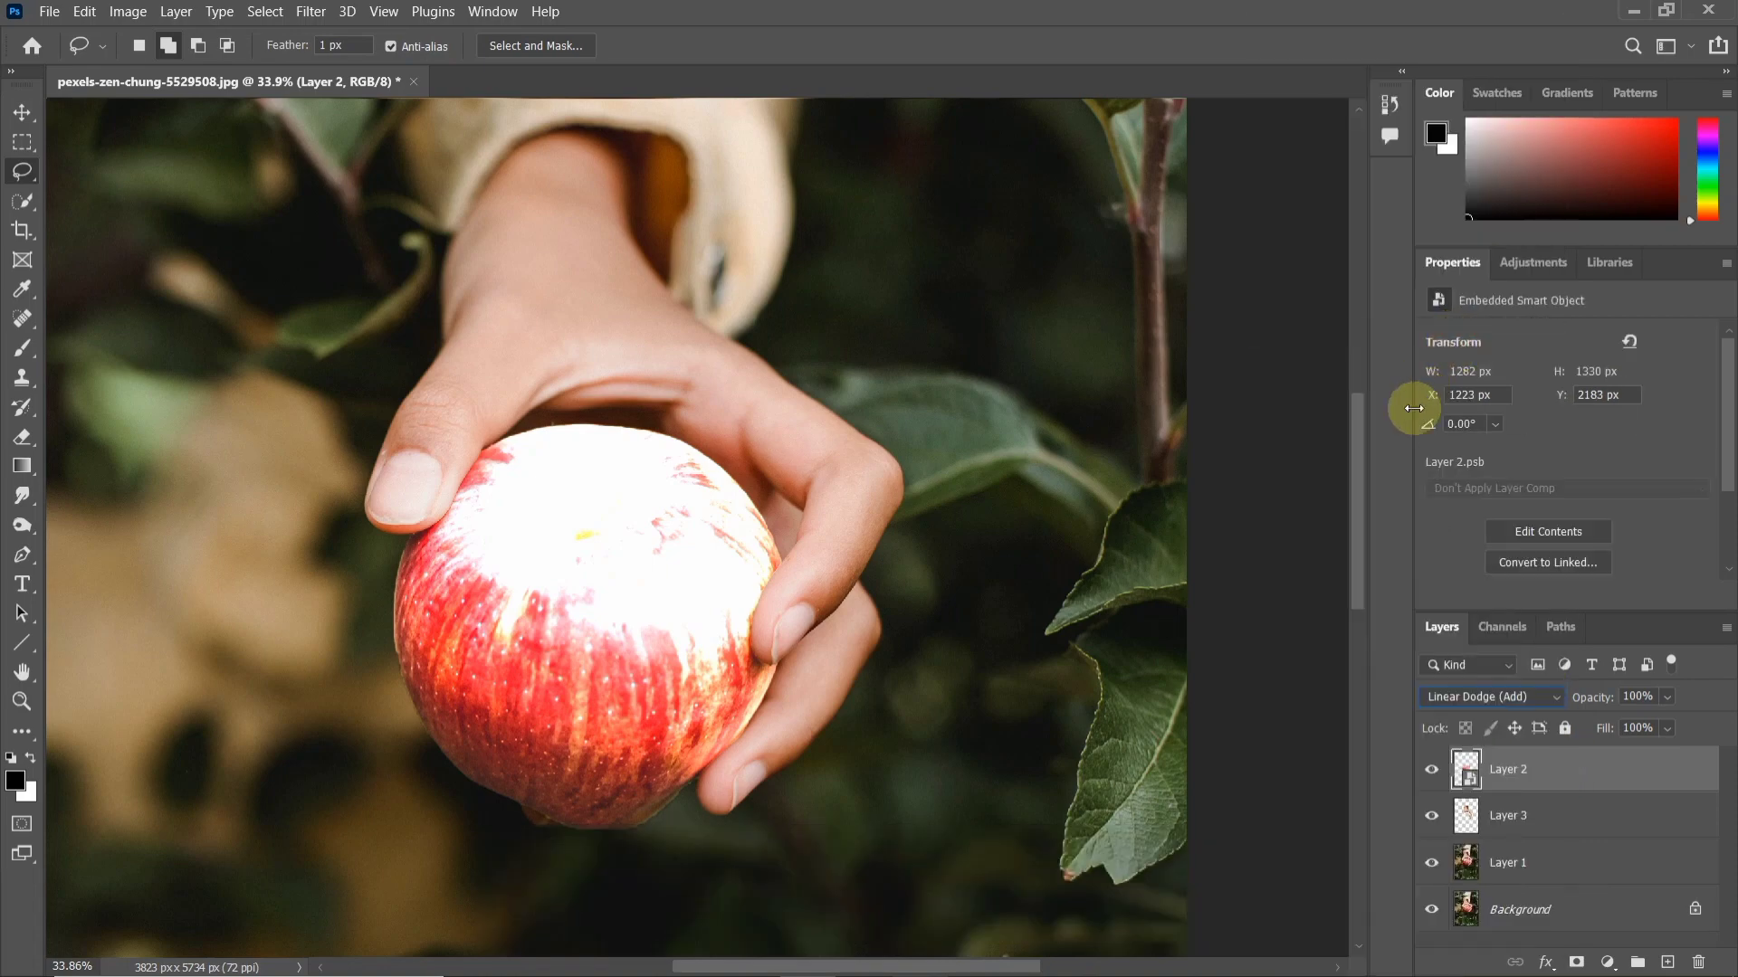
Step: Apply a Gaussian Blur smart filter with a 5-pixel radius to the apple smart object
left_click(309, 14)
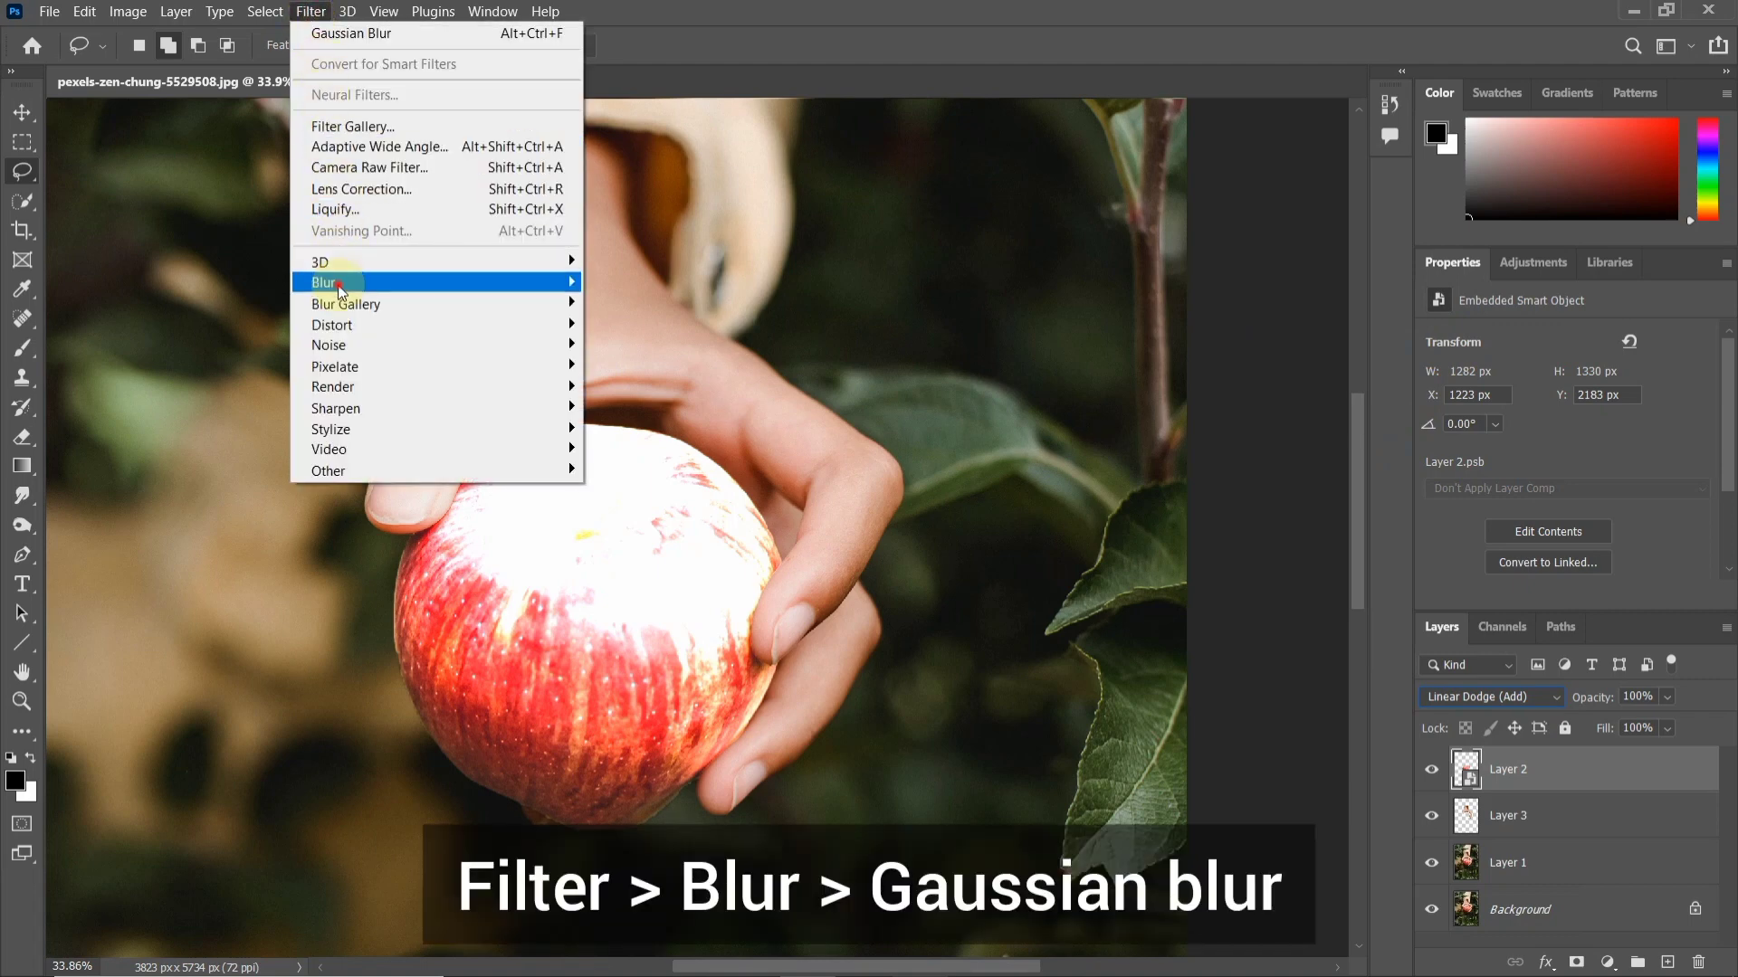
mouse_move(339, 288)
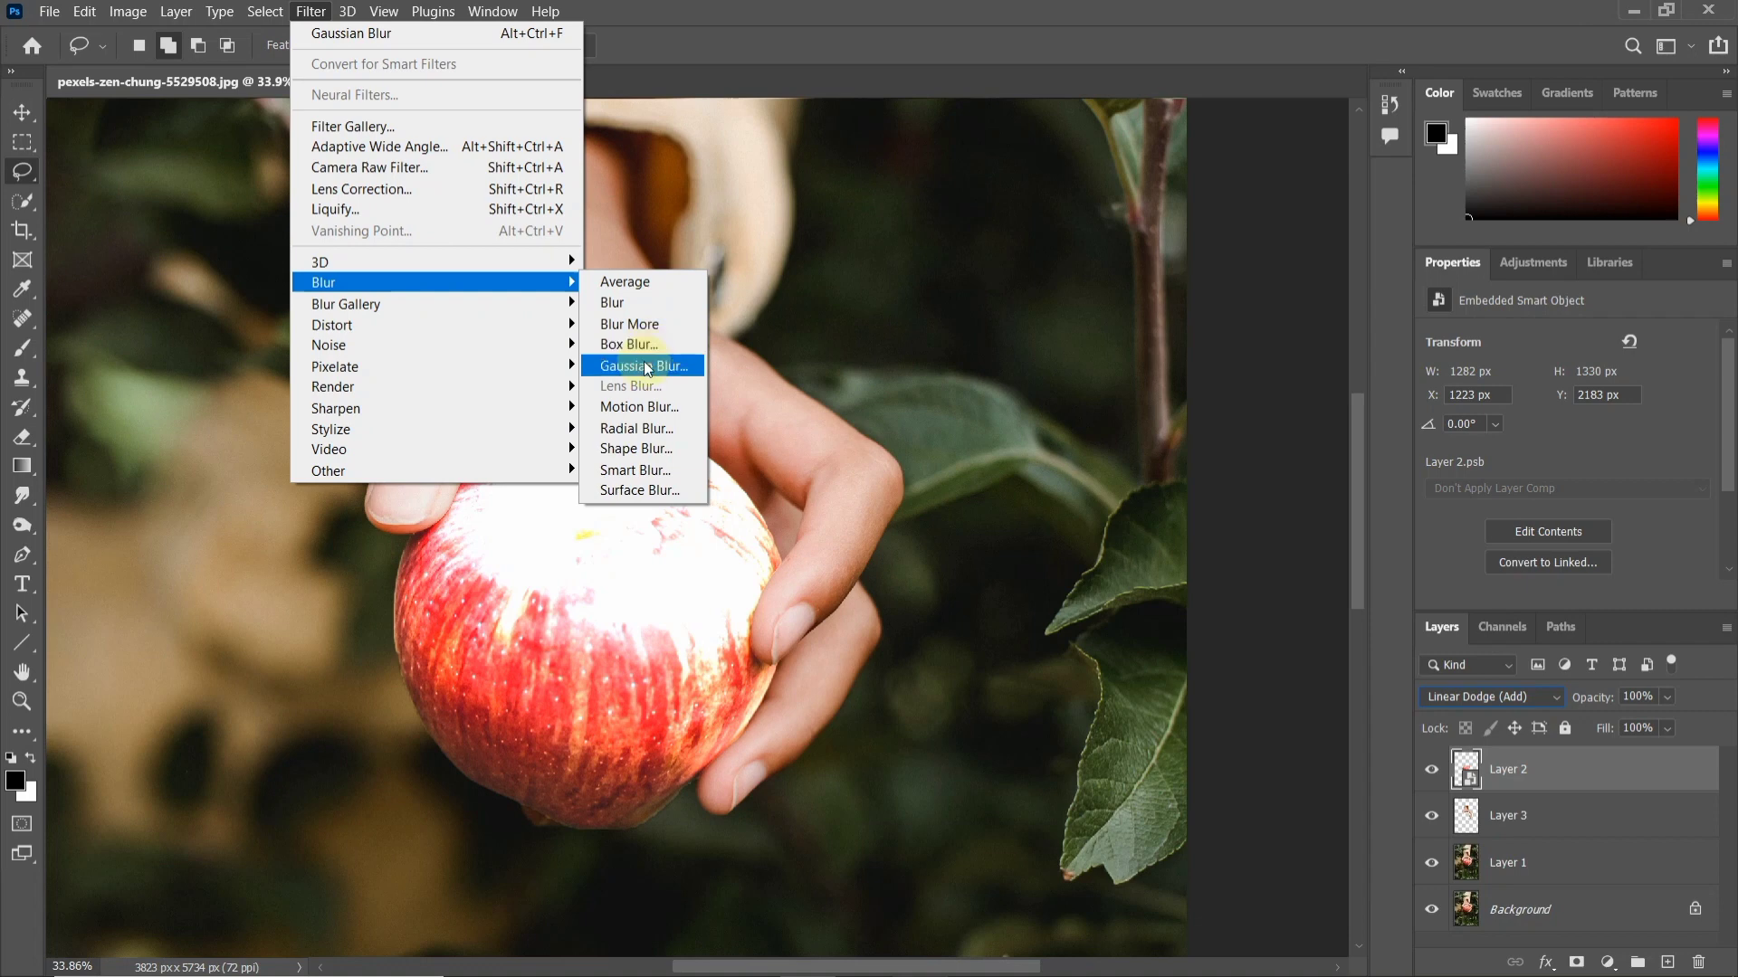
left_click(675, 367)
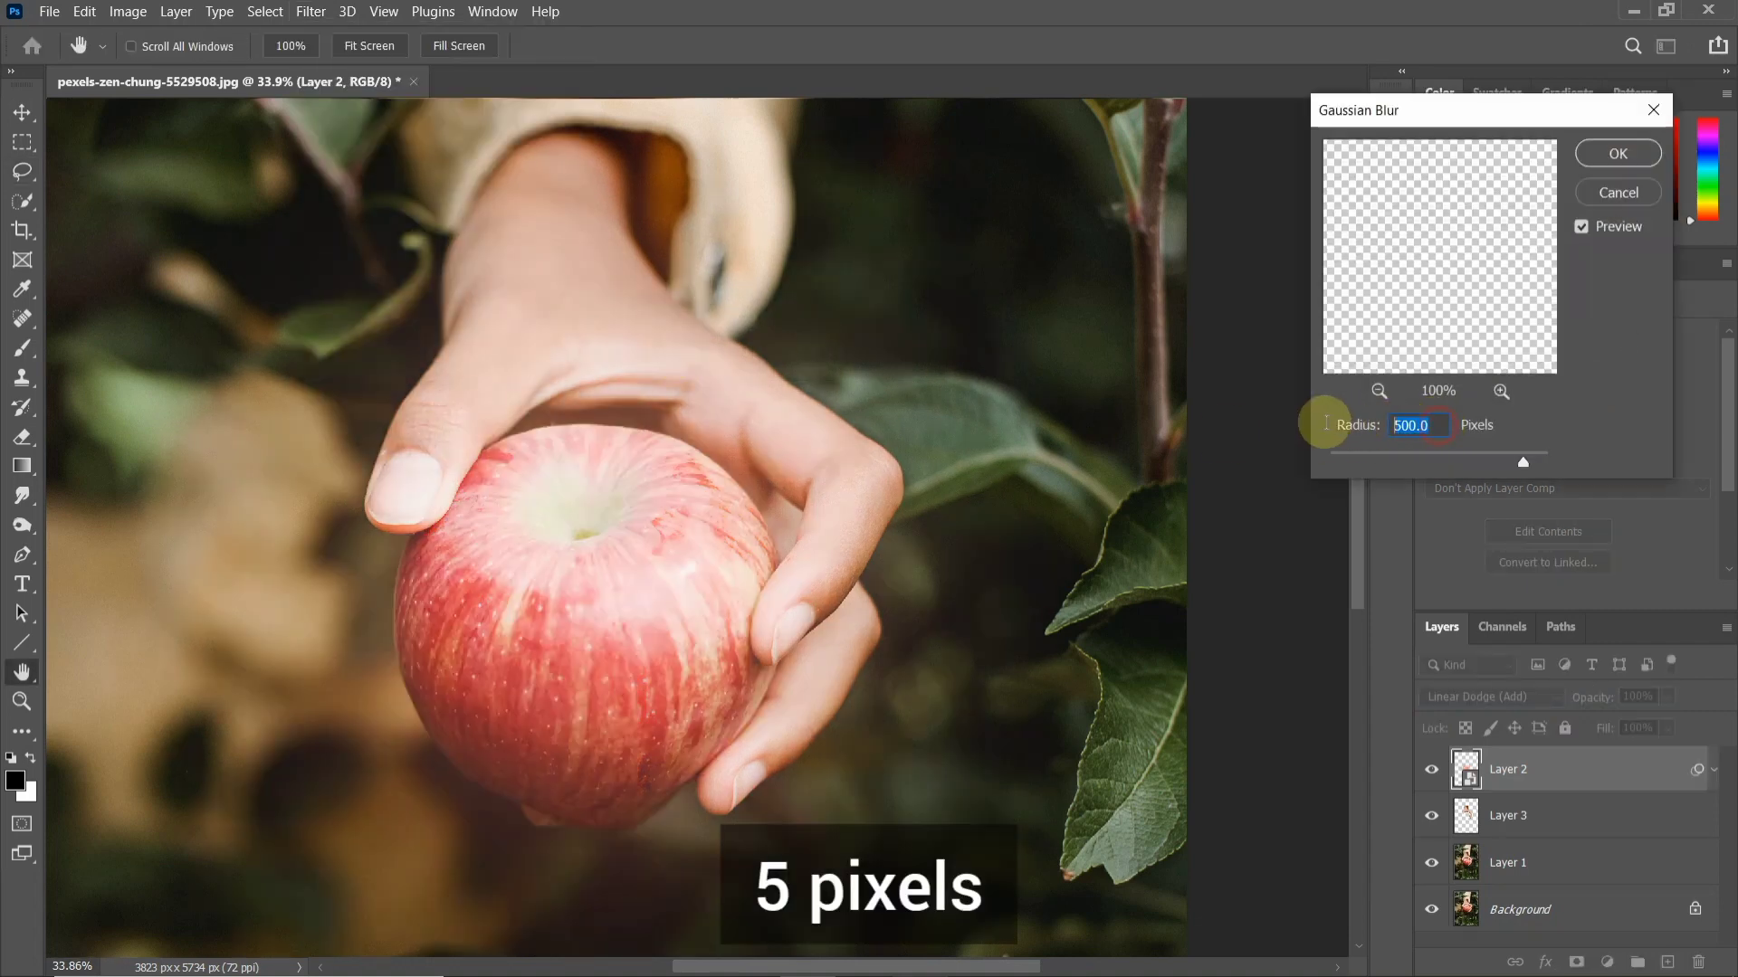
type("5")
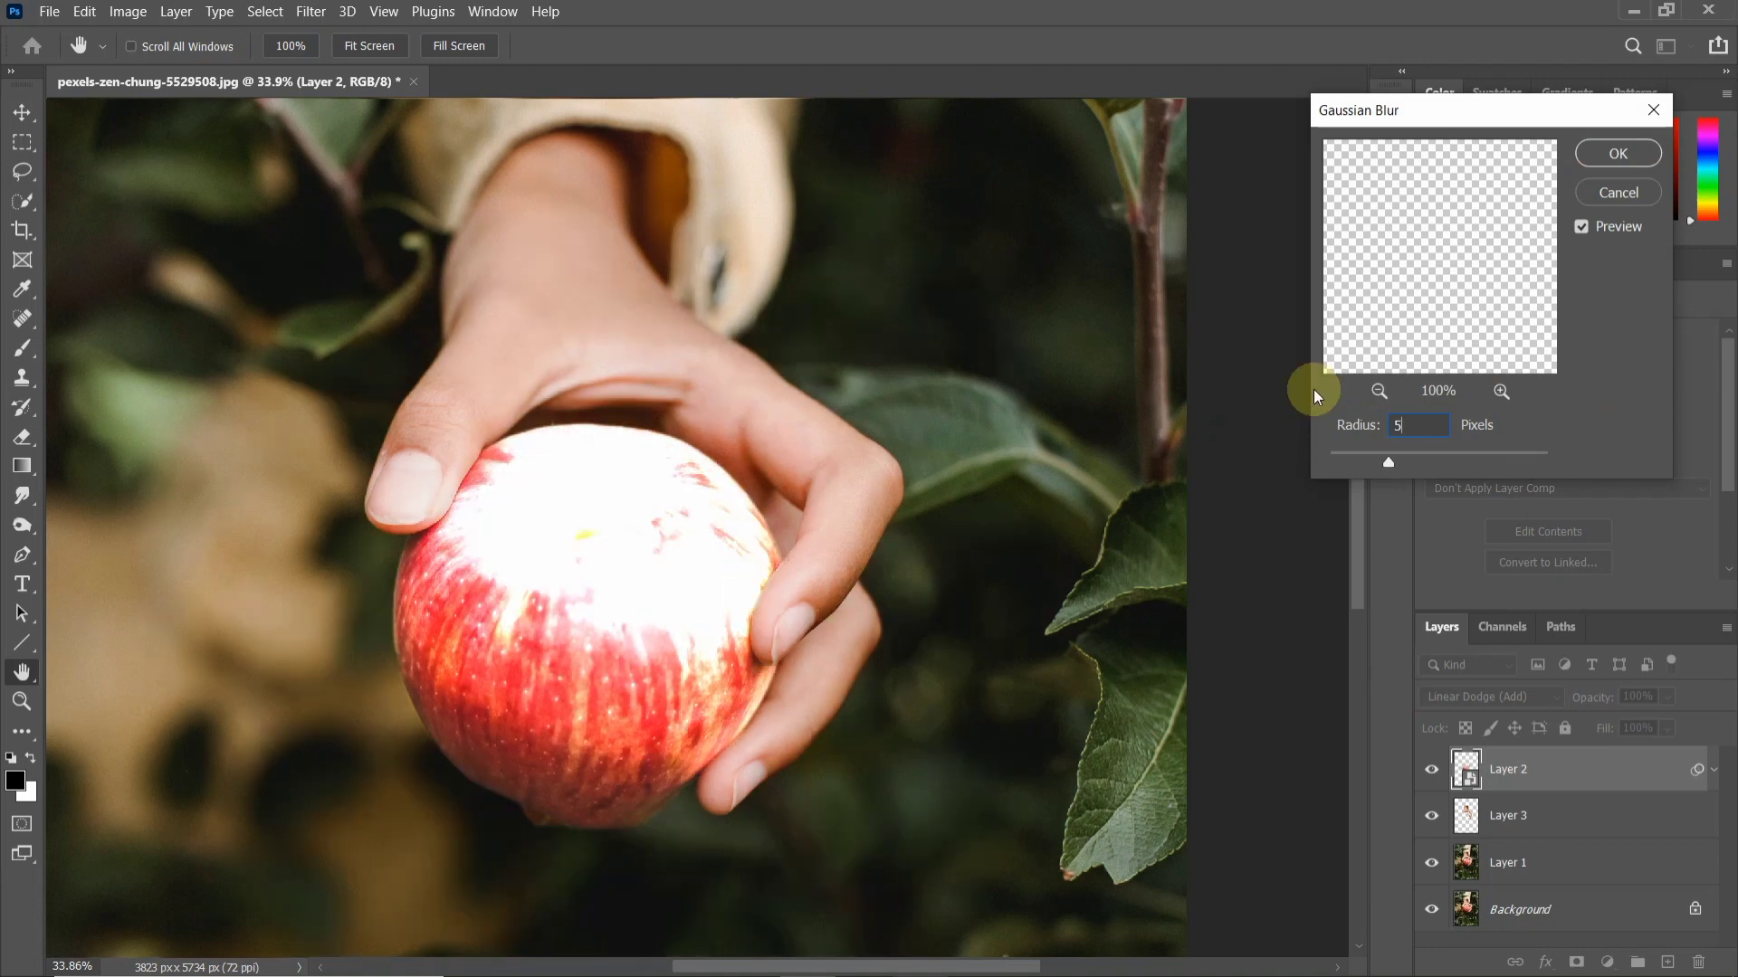
left_click(1618, 154)
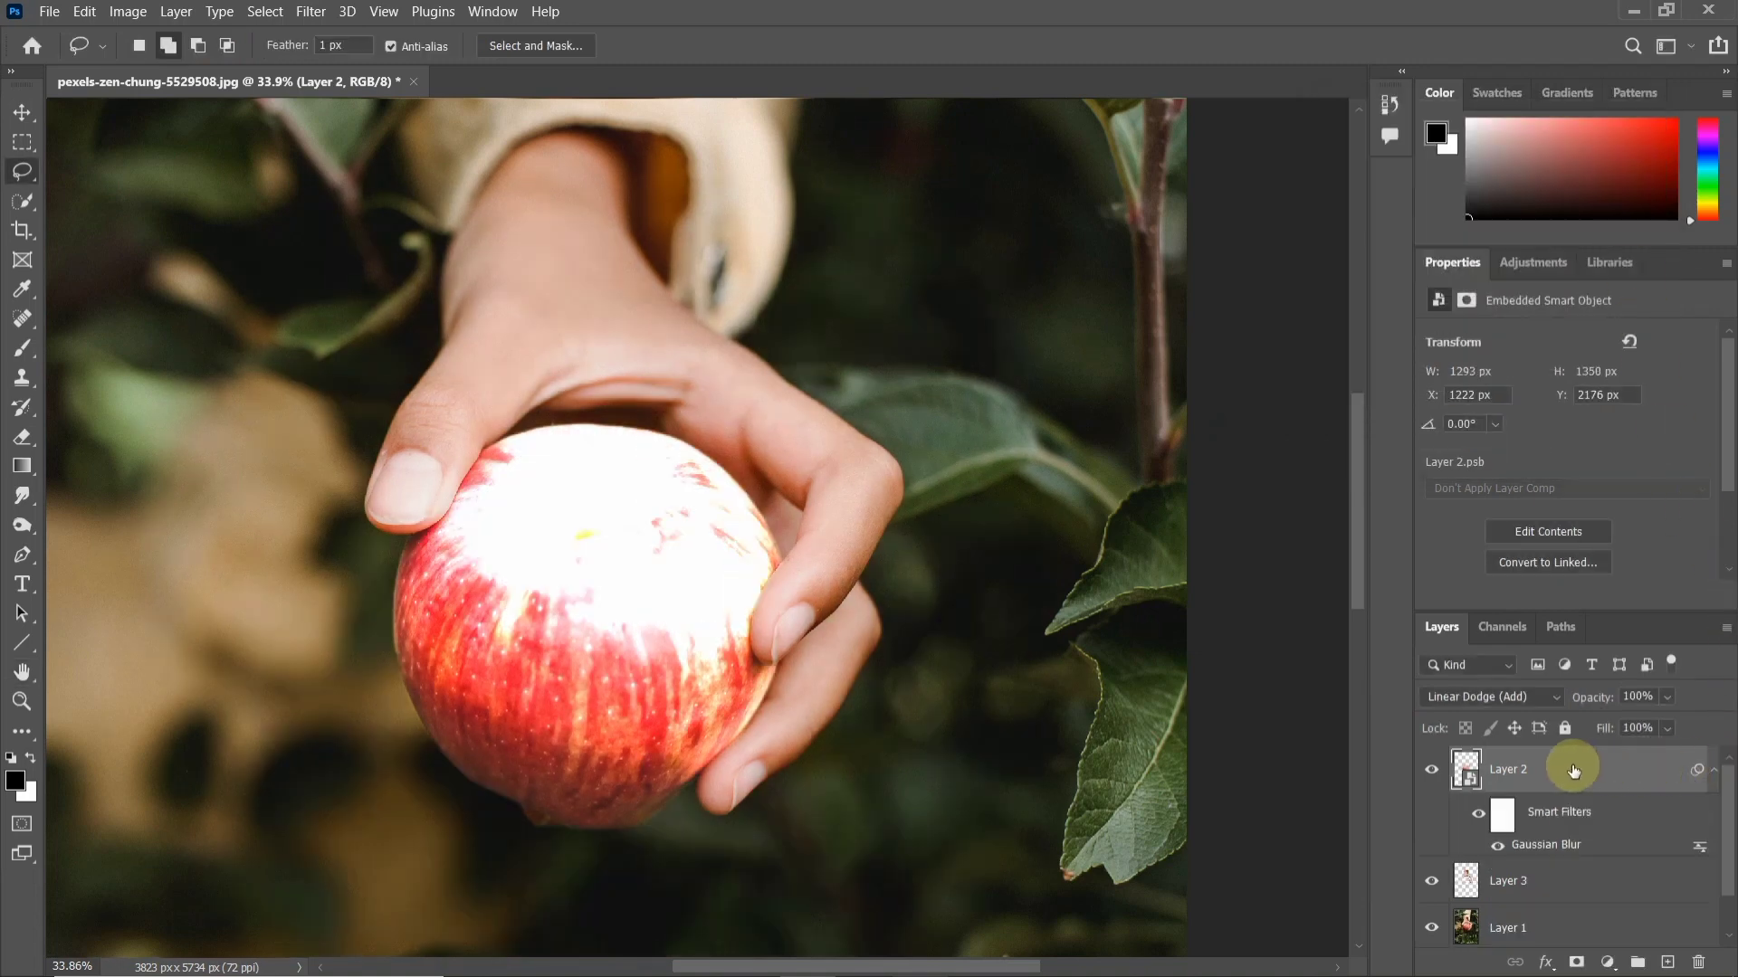
Step: Duplicate the blurred apple layer and set the copy's Gaussian Blur radius to 50 pixels
key("ctrl+j")
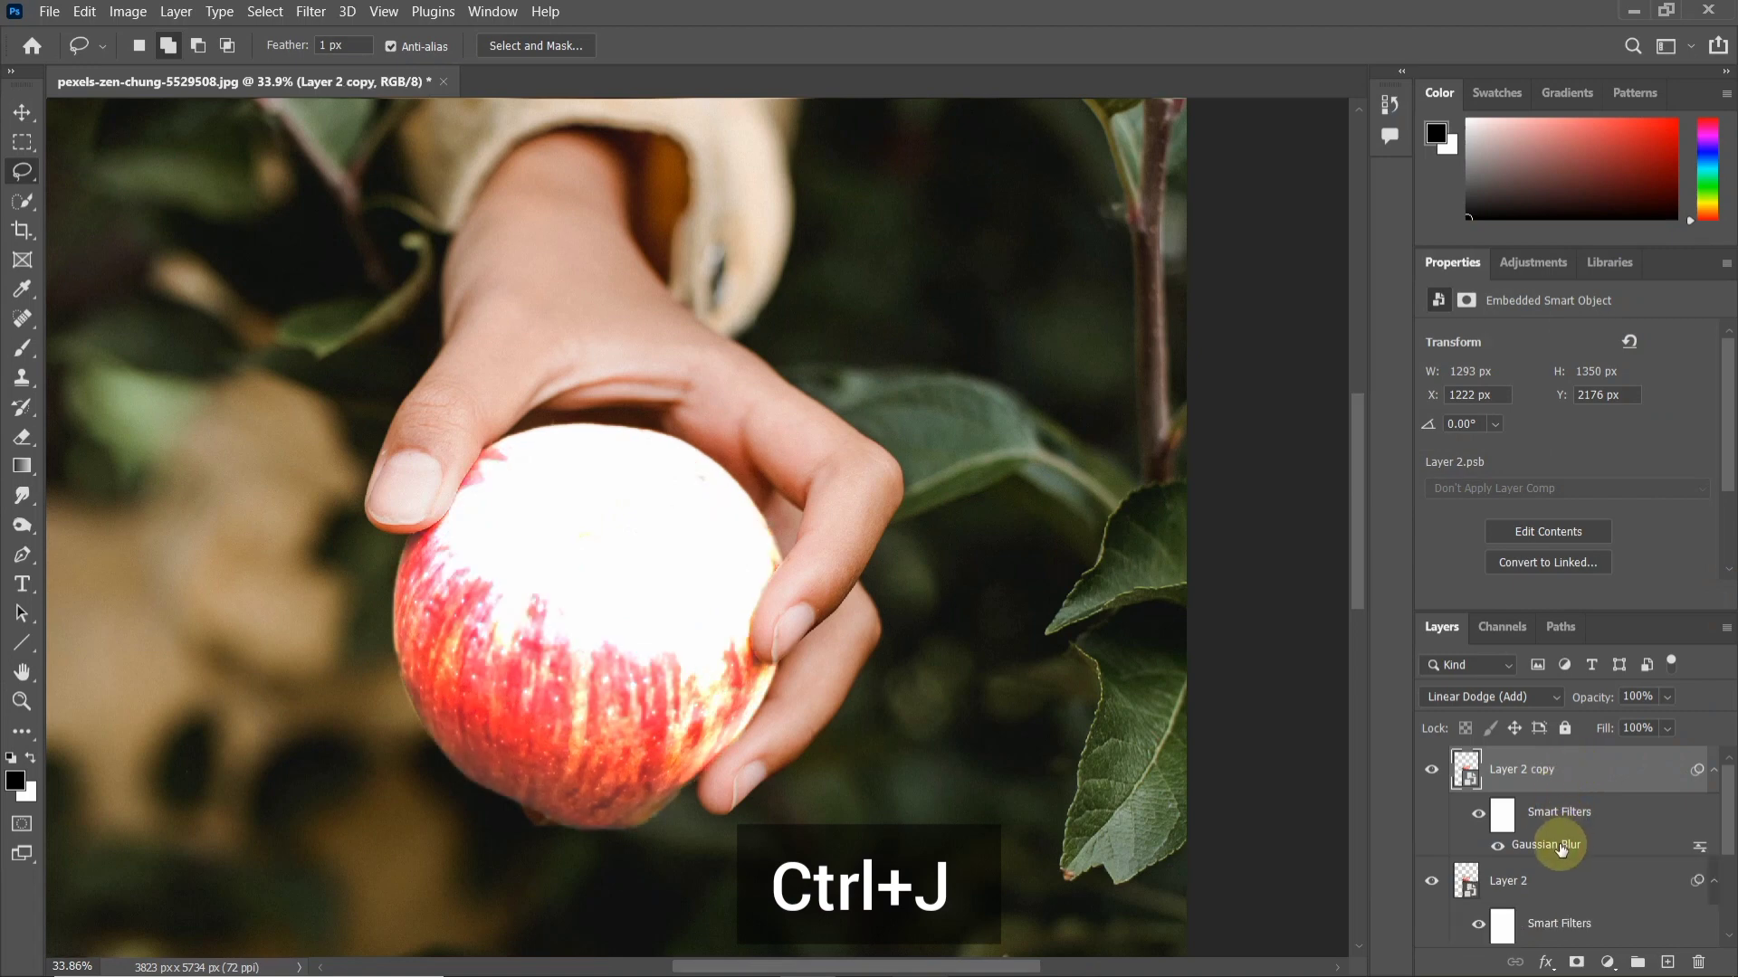
double_click(1560, 846)
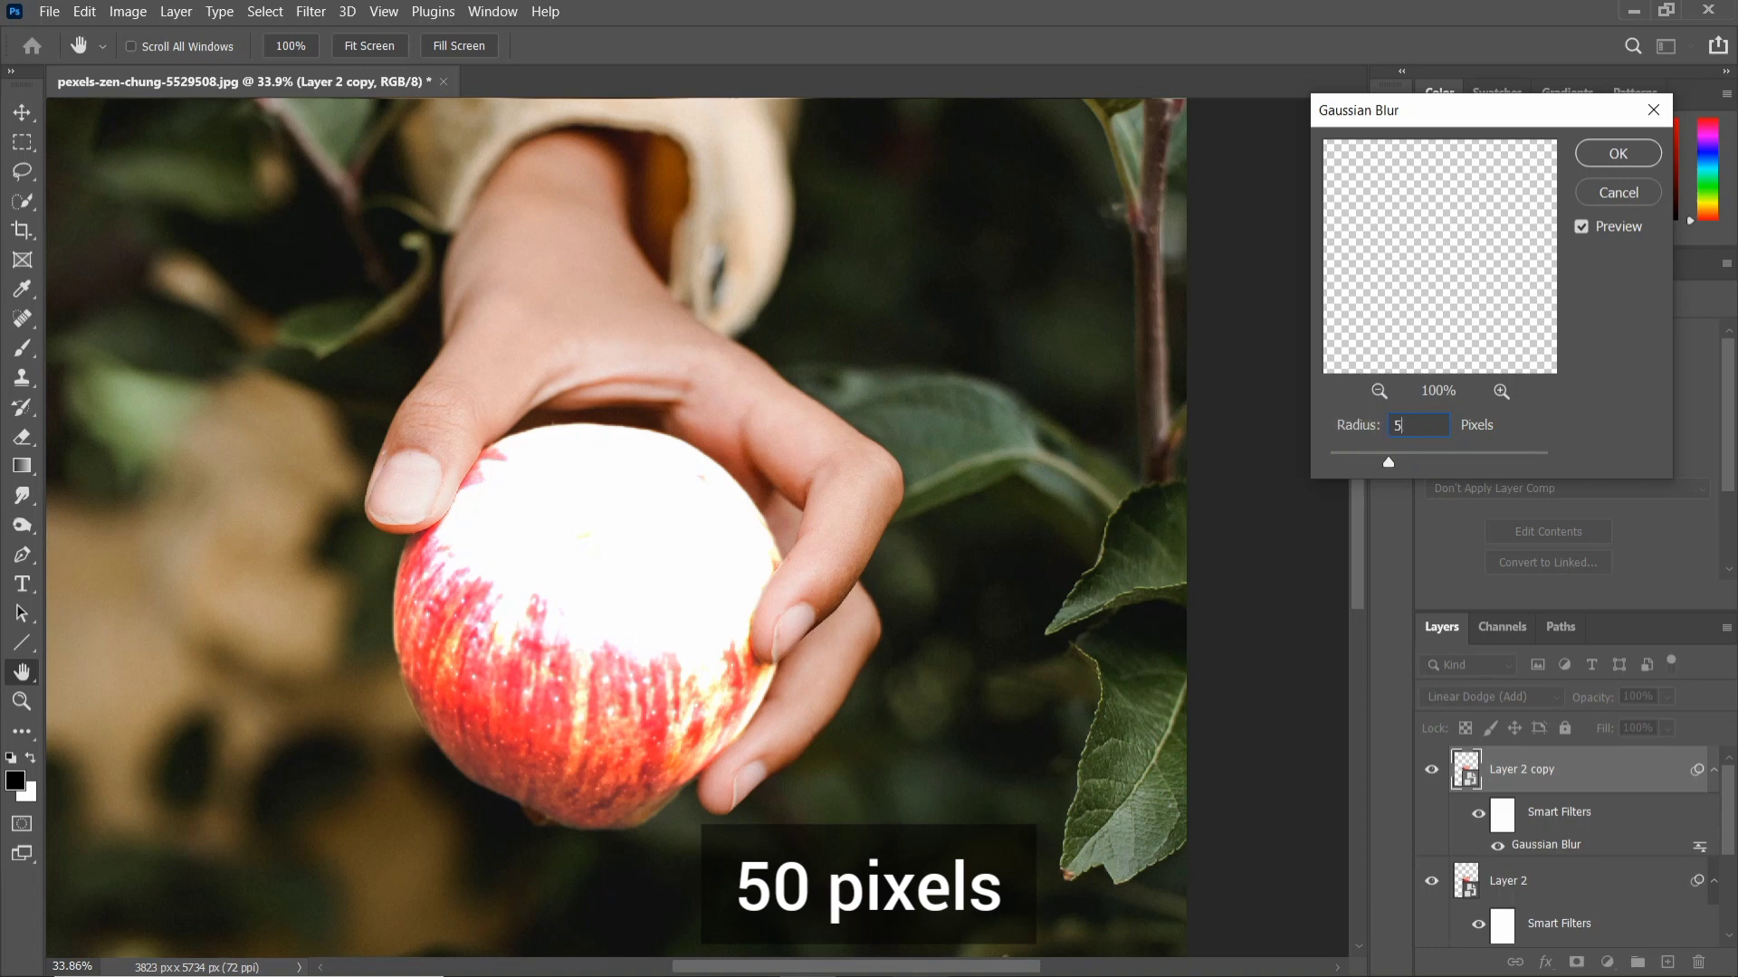
key("Return")
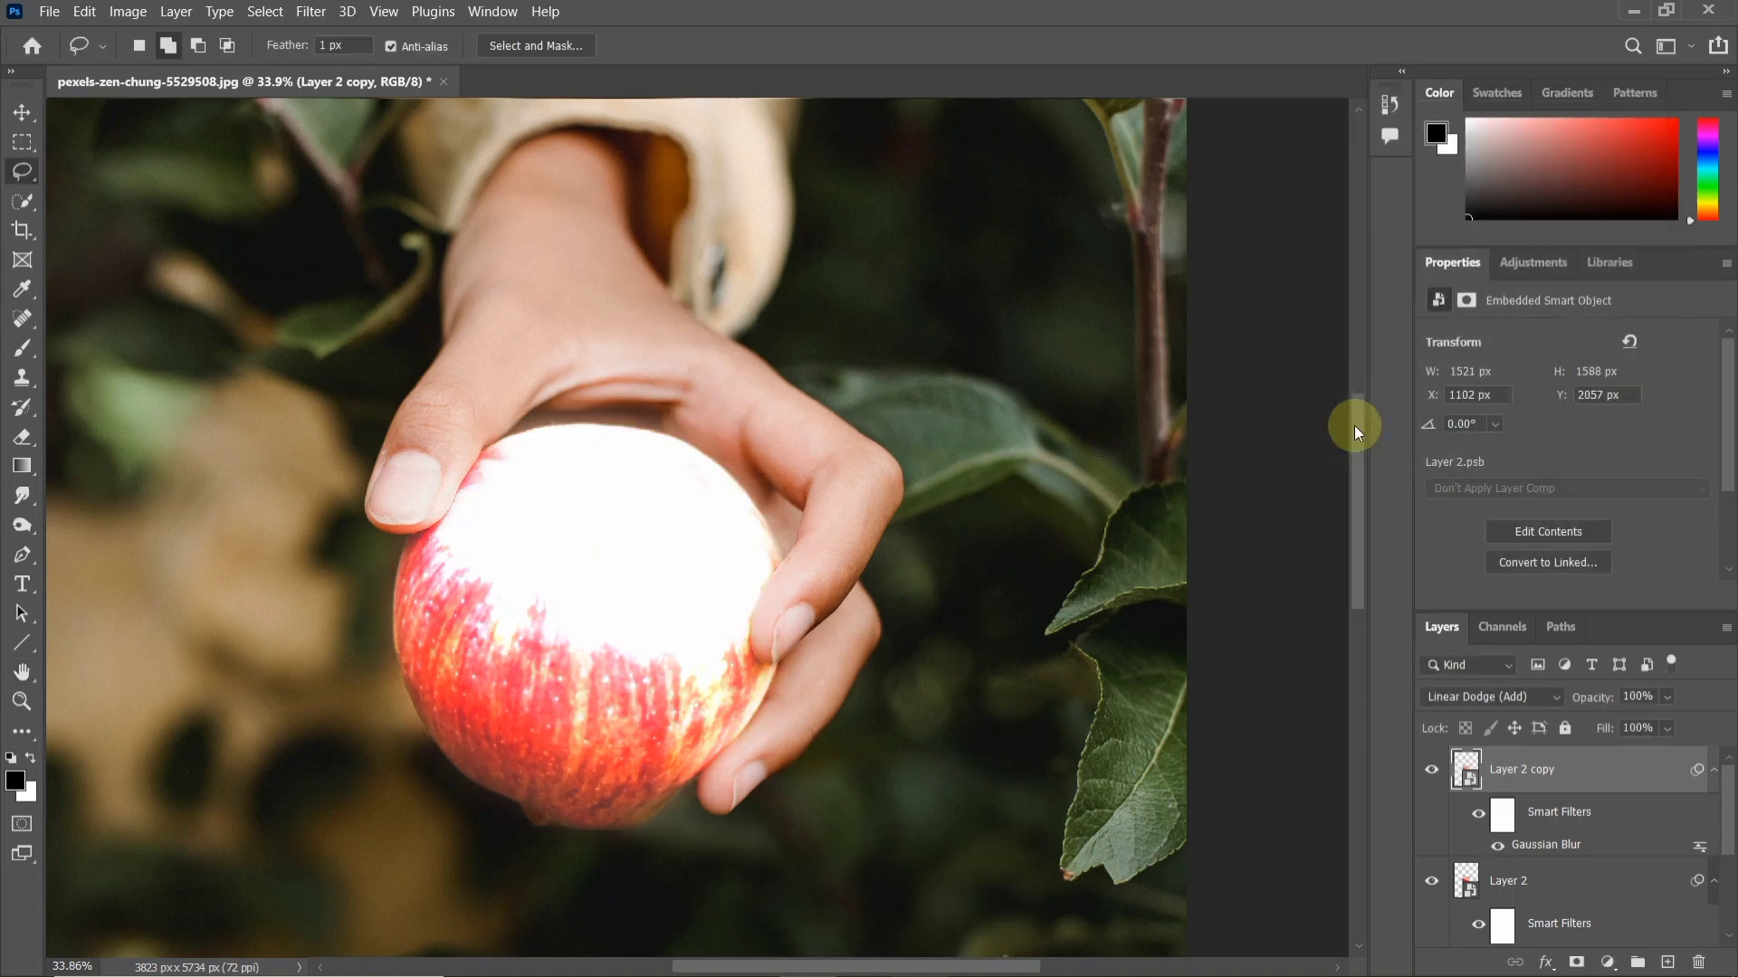
Step: Duplicate the 50-pixel blur layer and set the new copy's Gaussian Blur radius to 100 pixels
key("ctrl+j")
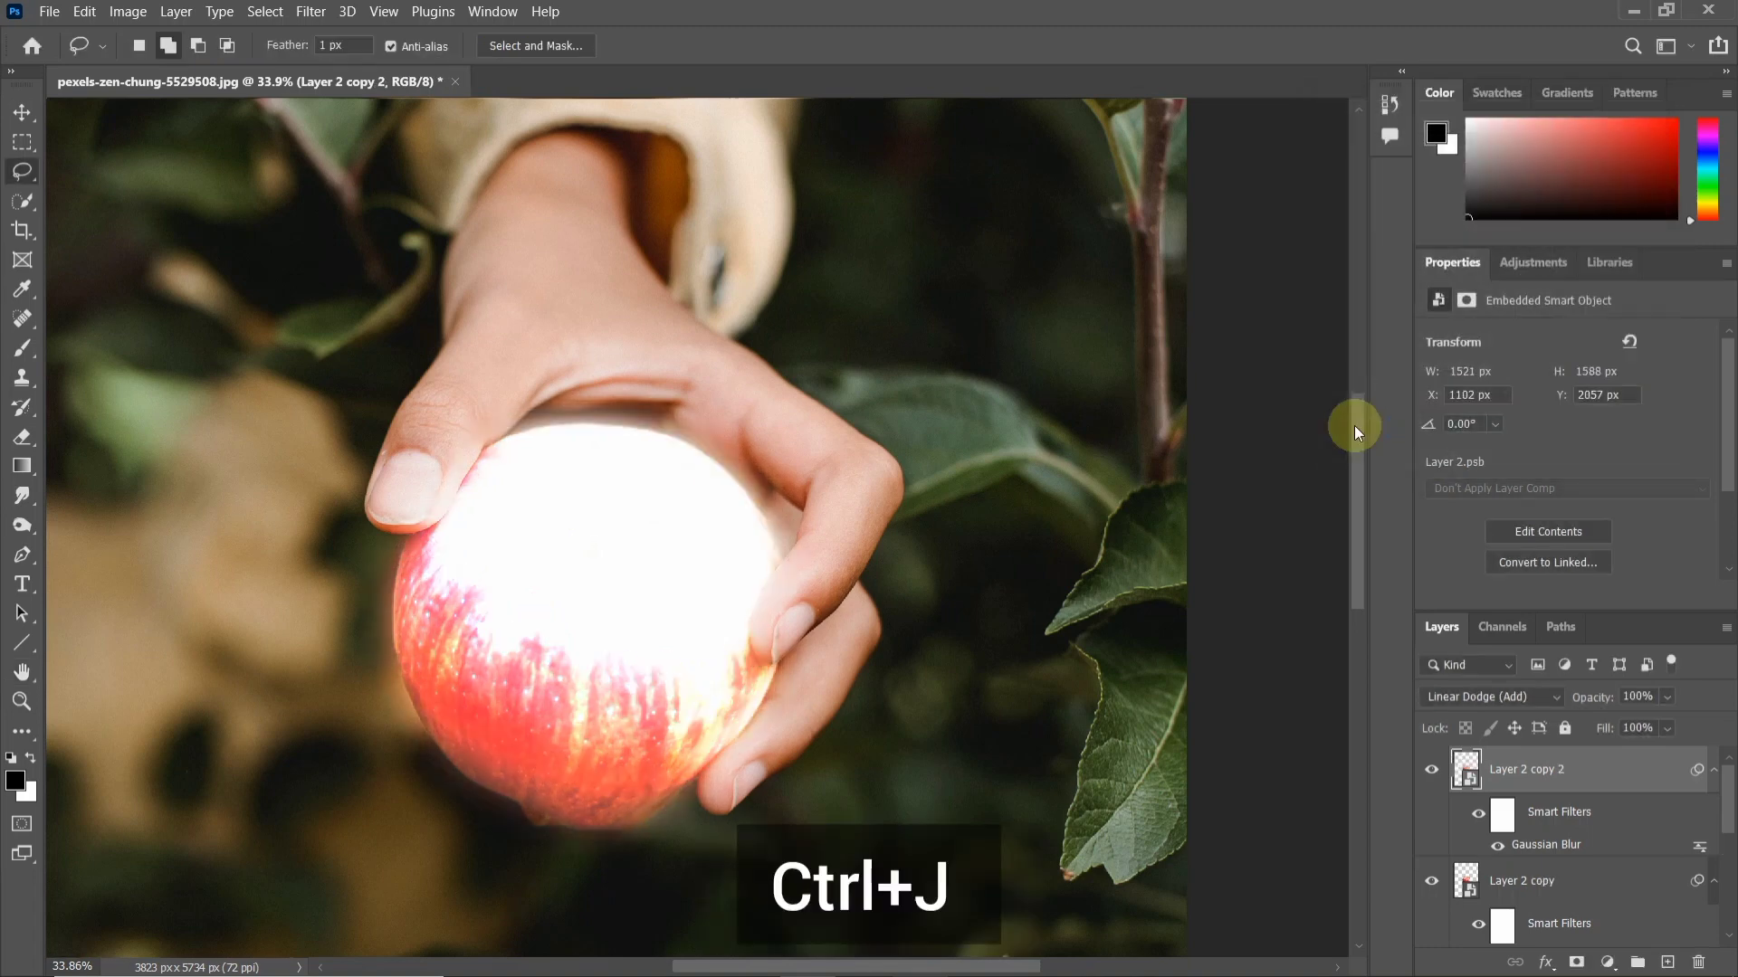
double_click(1549, 843)
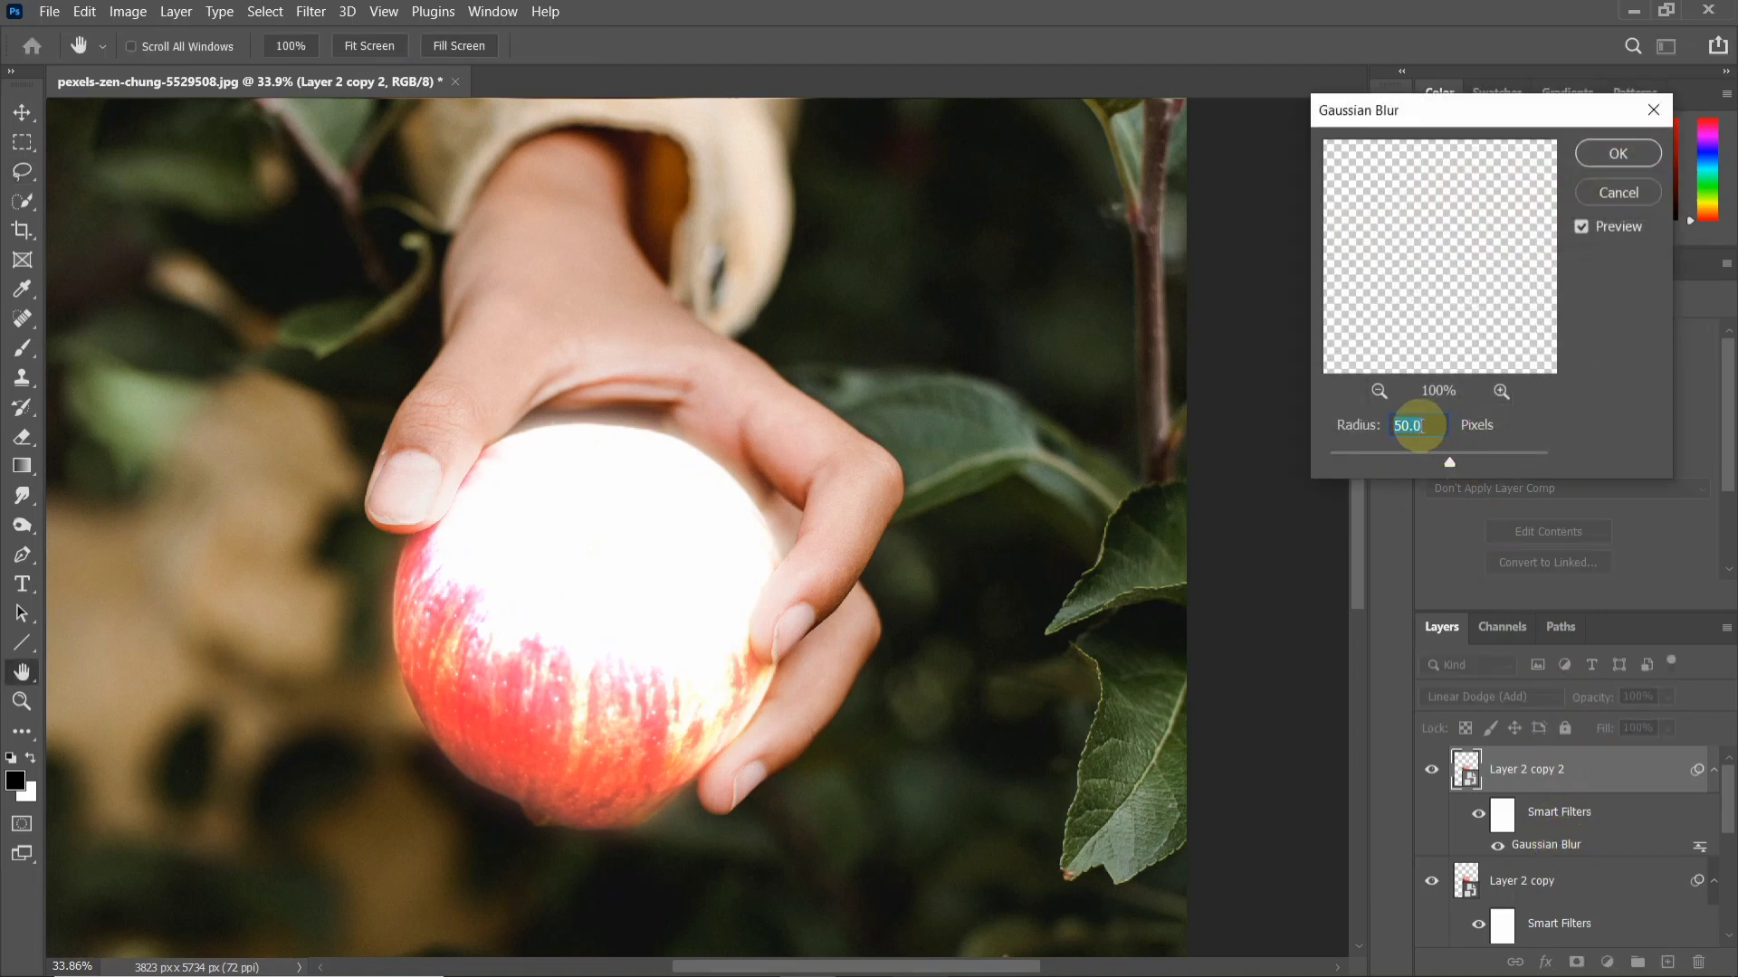
type("1")
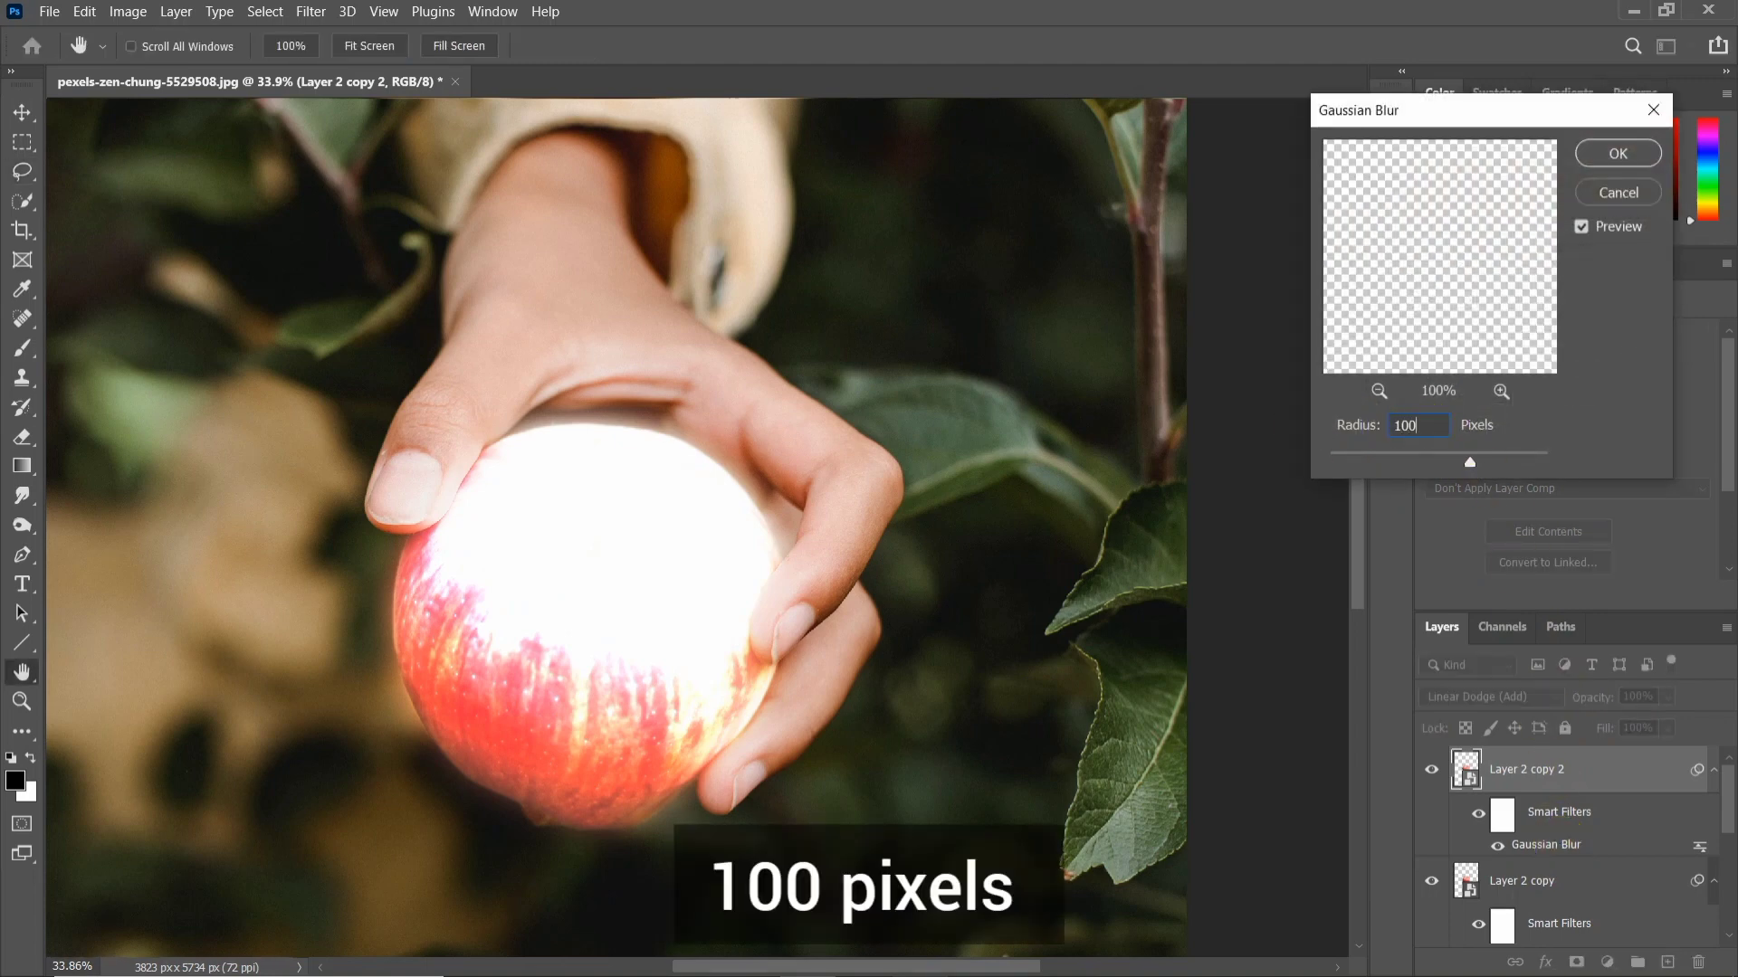
type("00")
key("Return")
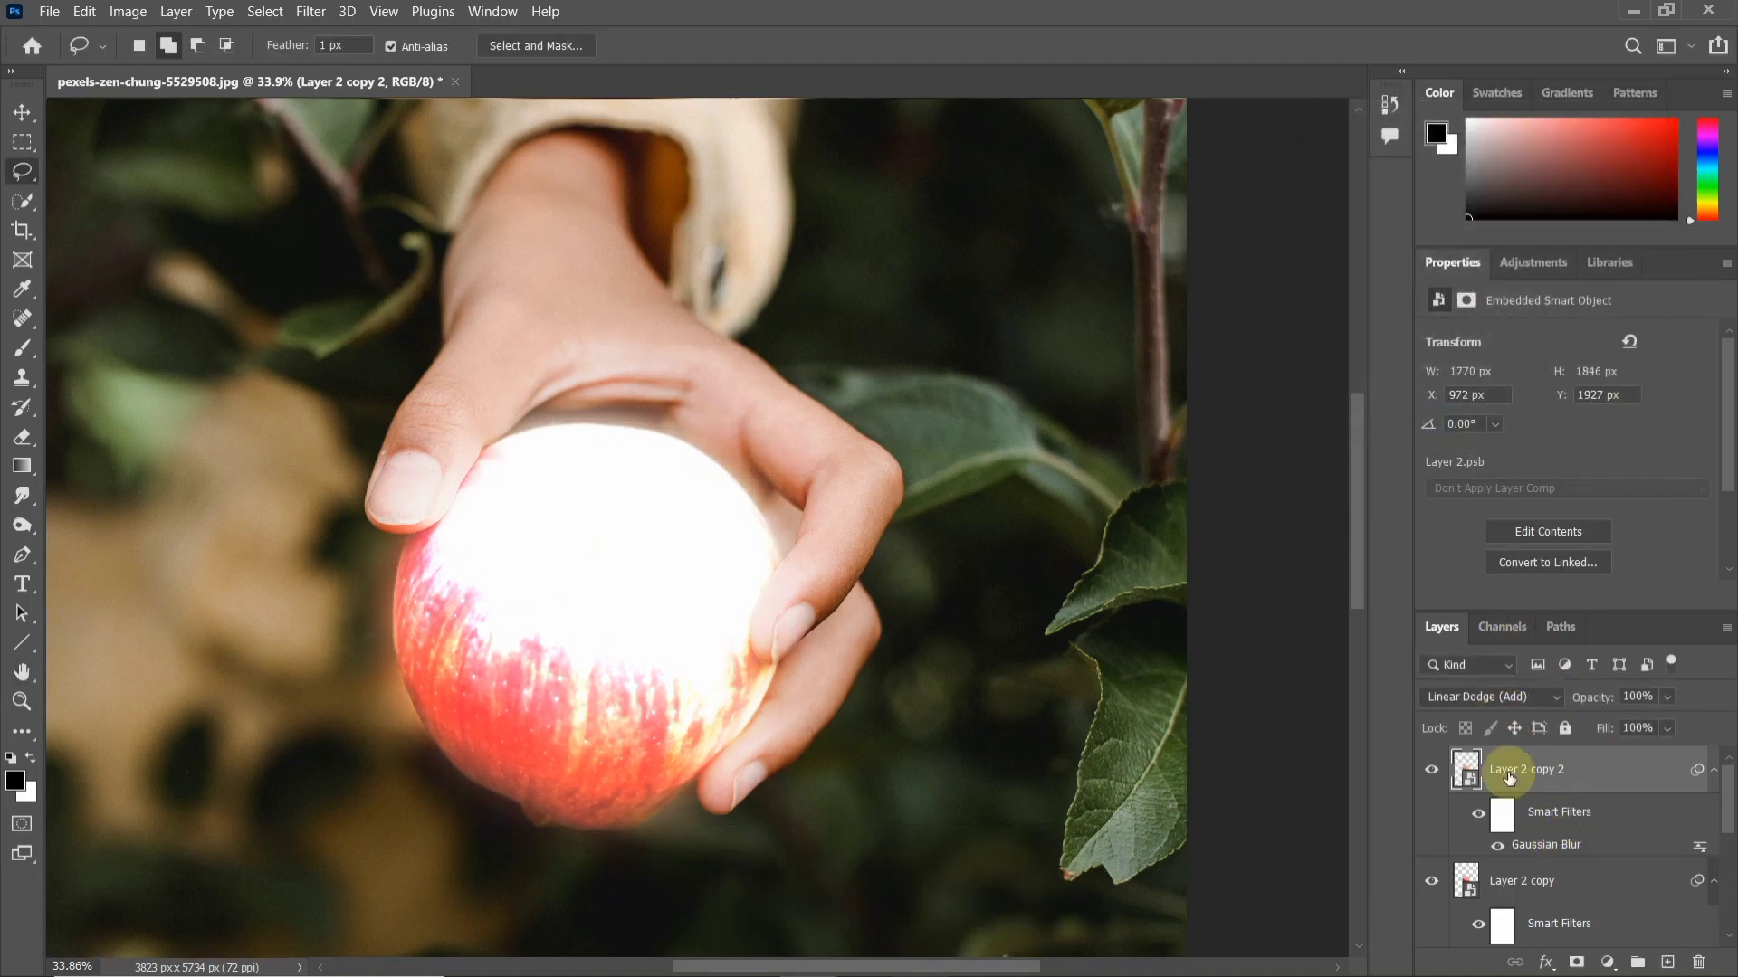
Step: Duplicate the 100-pixel blur layer and set the new copy's Gaussian Blur radius to 250 pixels
key("ctrl+j")
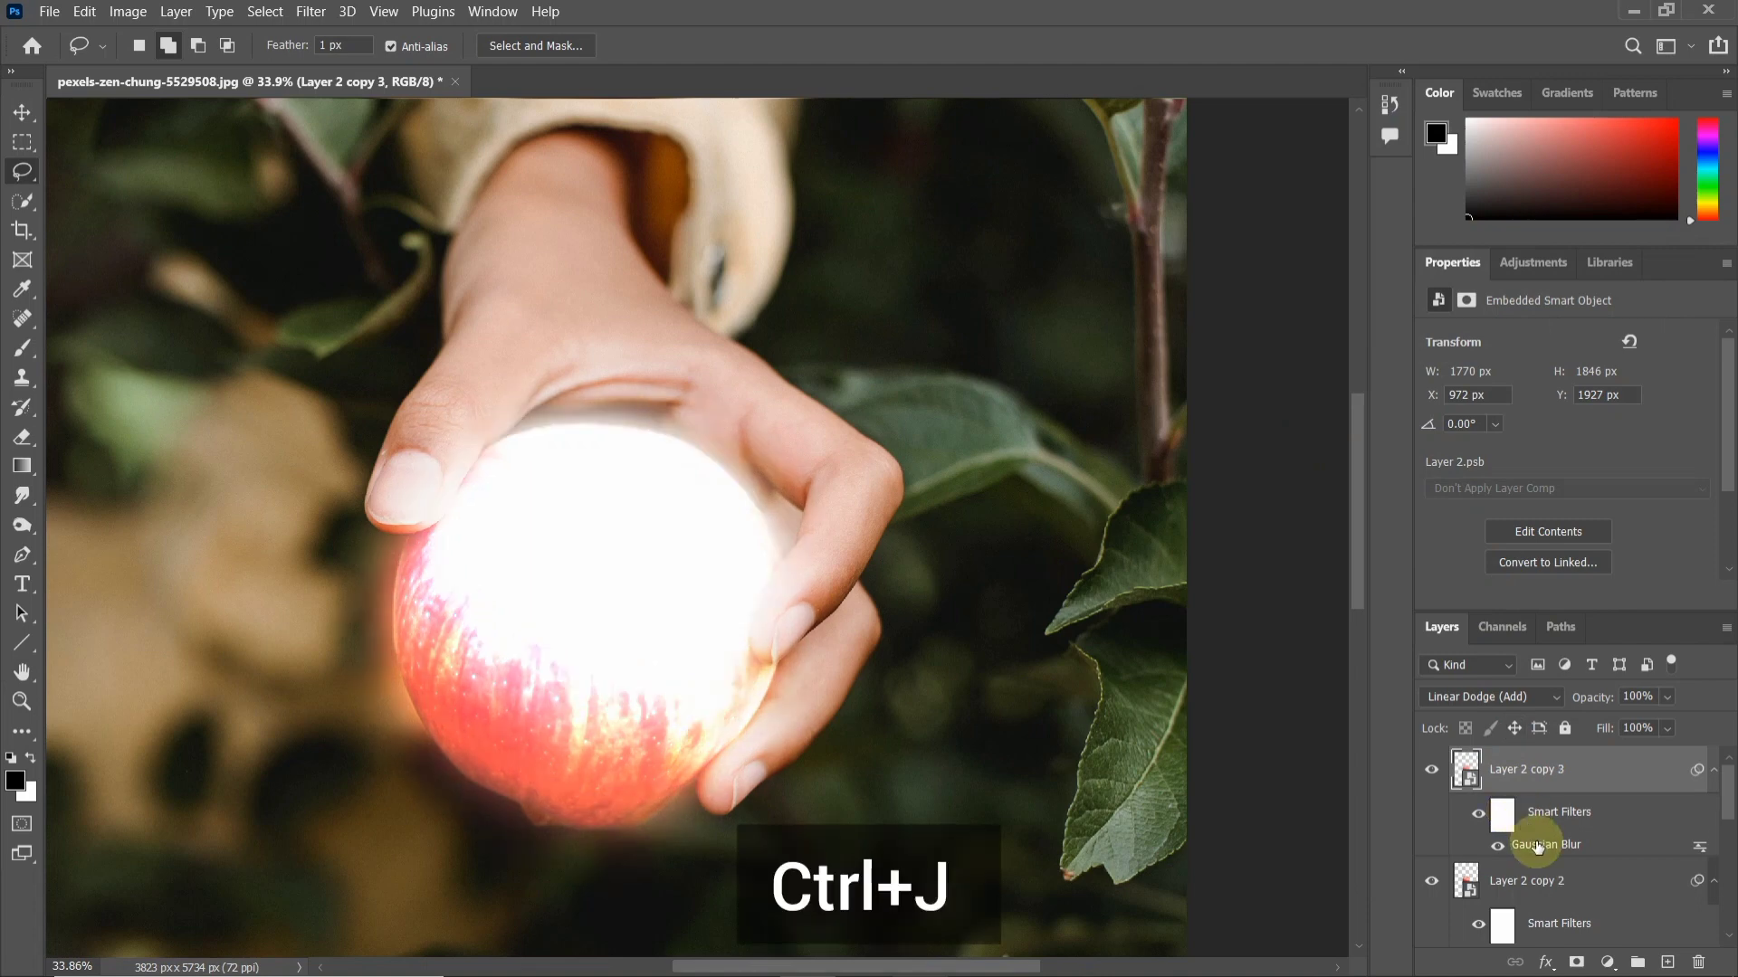
double_click(1537, 845)
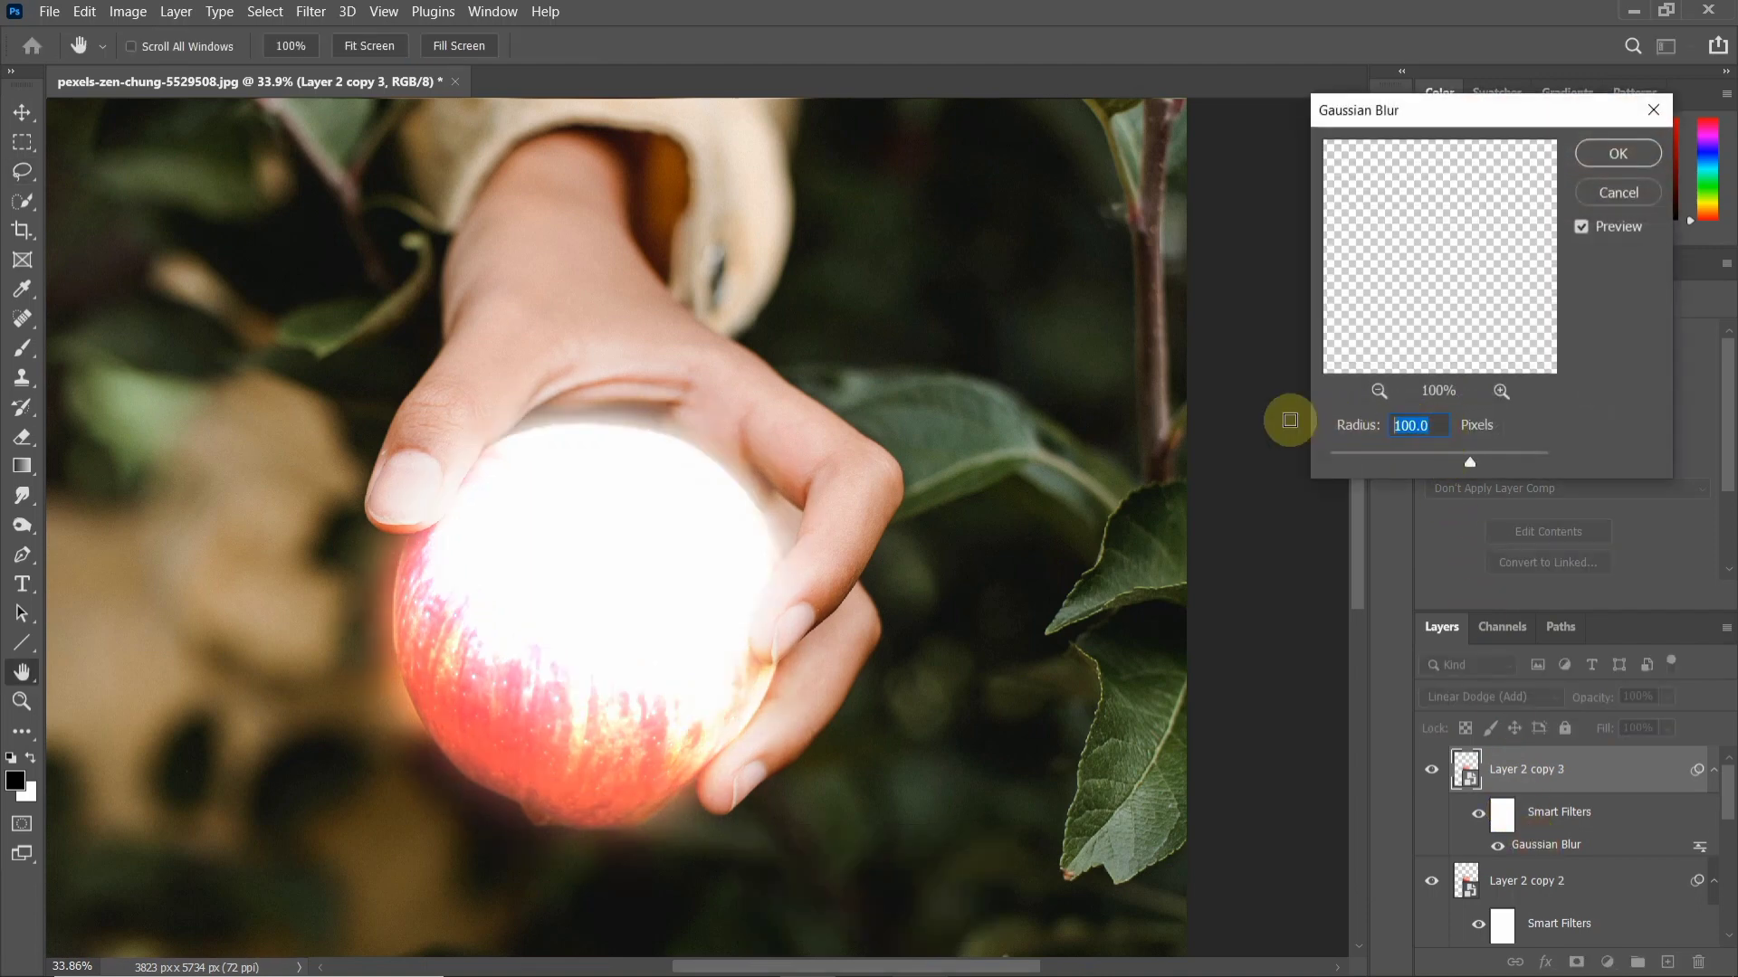
type("250")
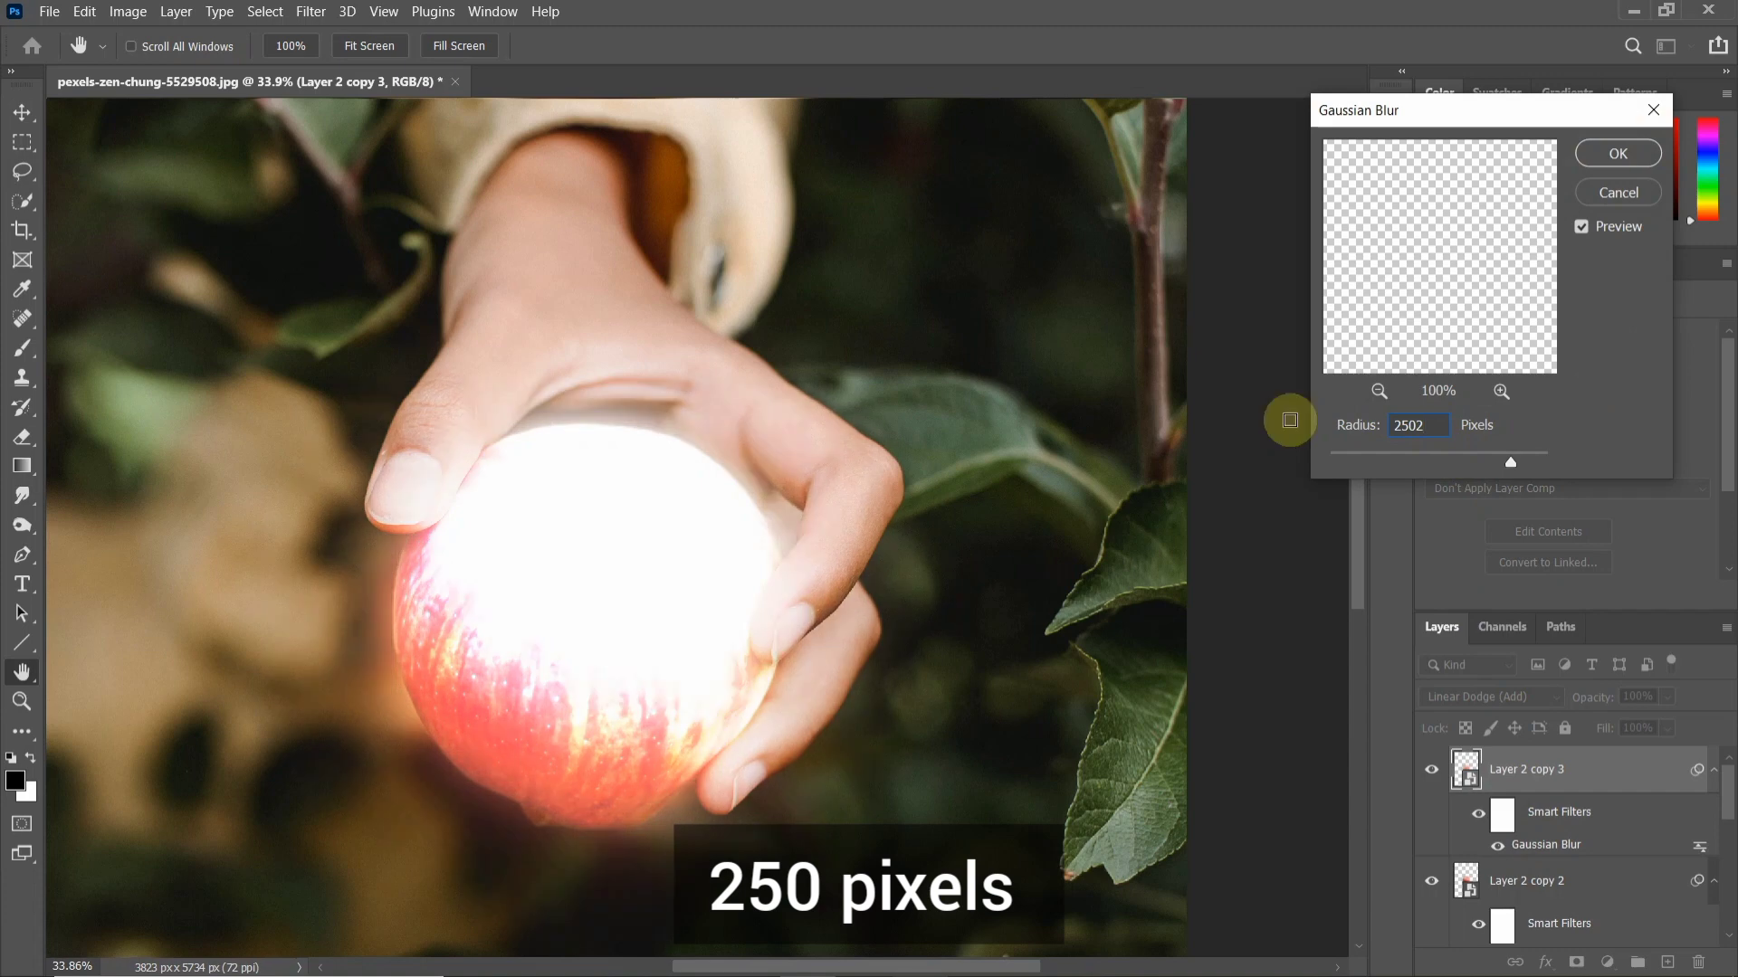
key("Return")
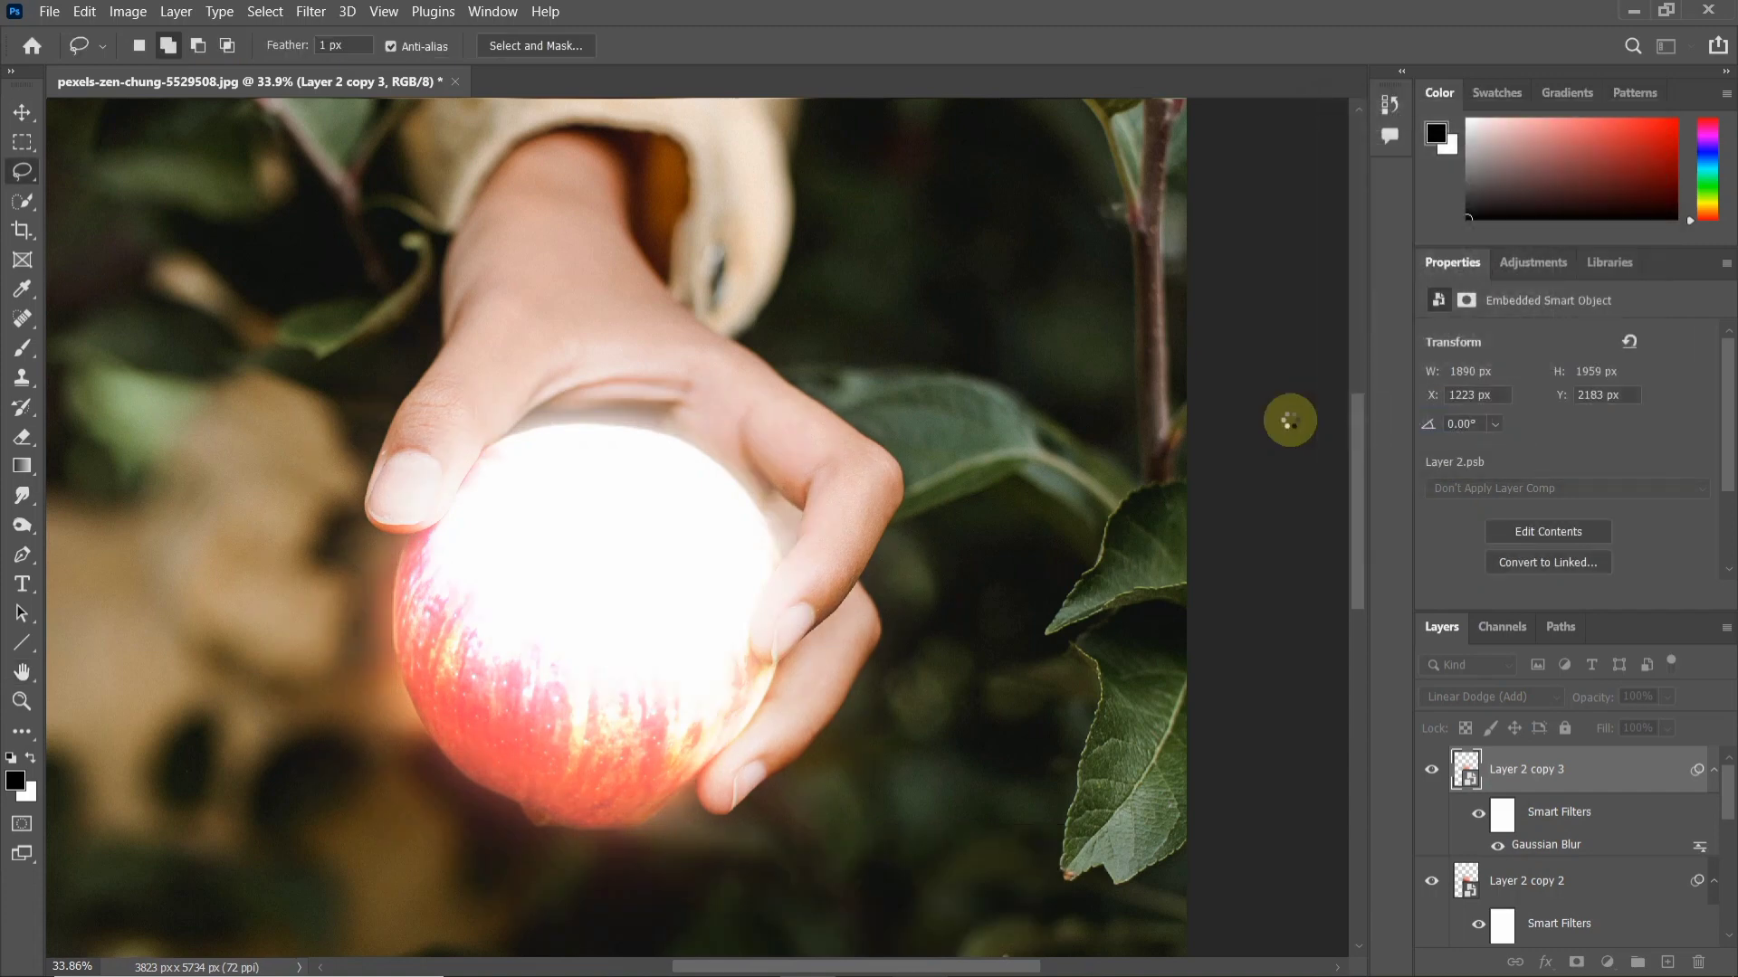
Step: Duplicate the 250-pixel blur layer and set the new copy's Gaussian Blur radius to 500 pixels
key("ctrl+j")
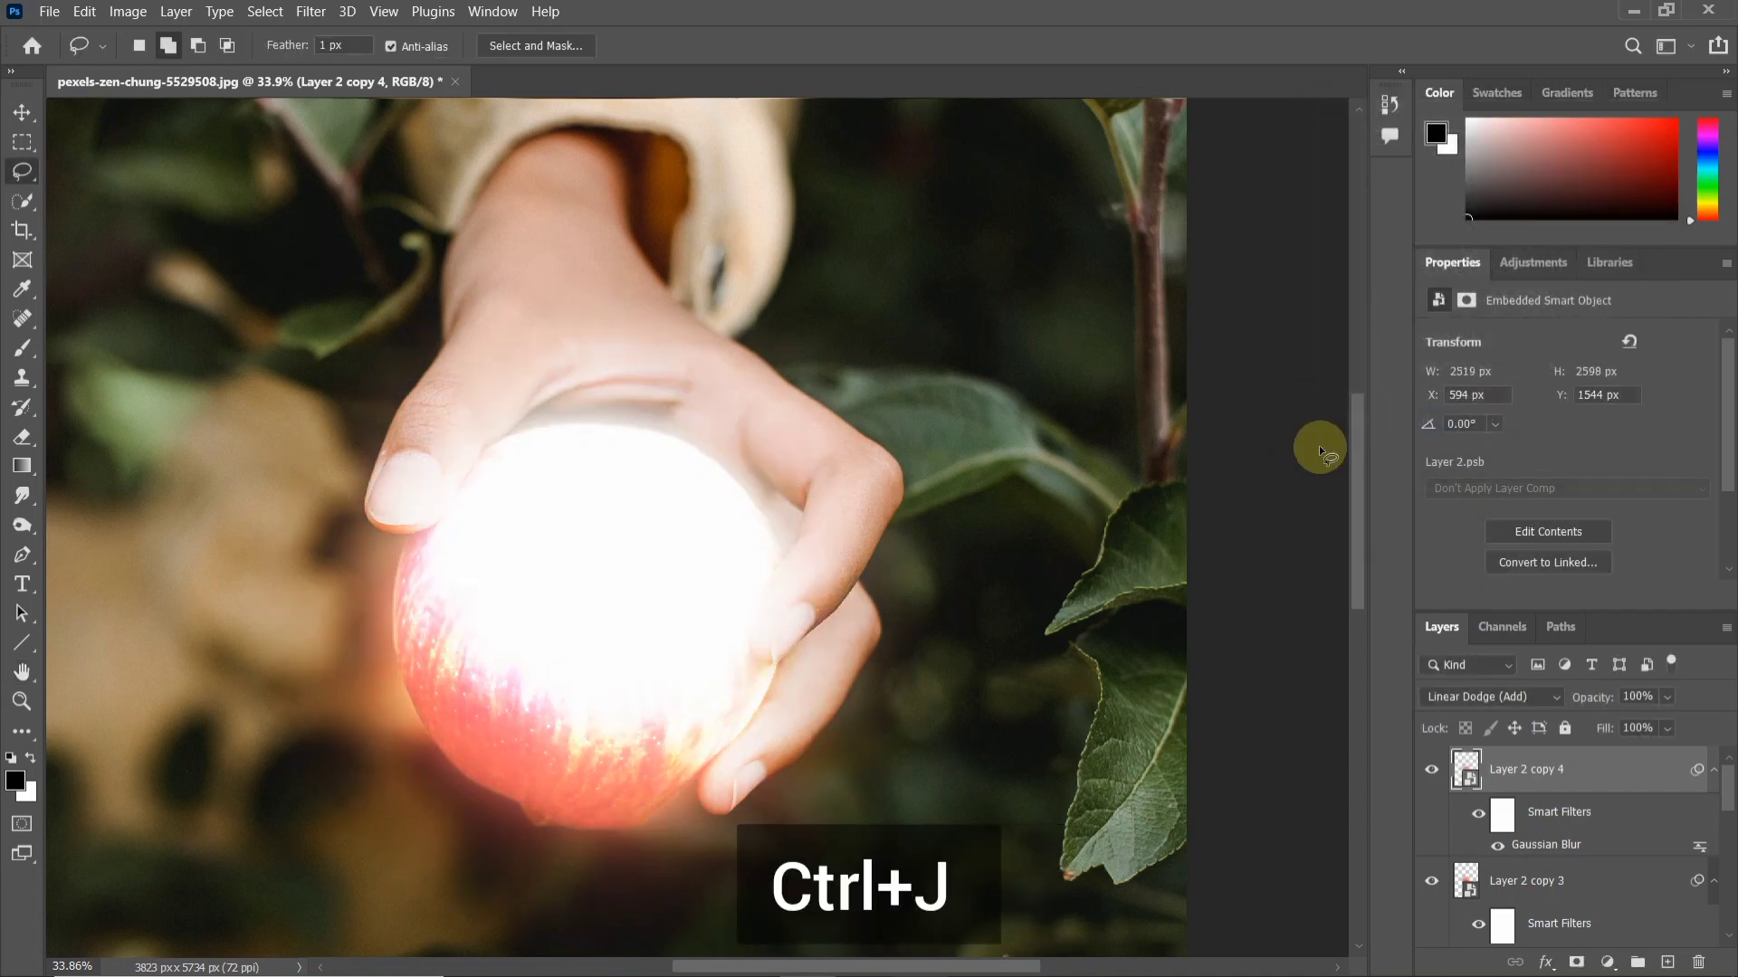
double_click(1536, 846)
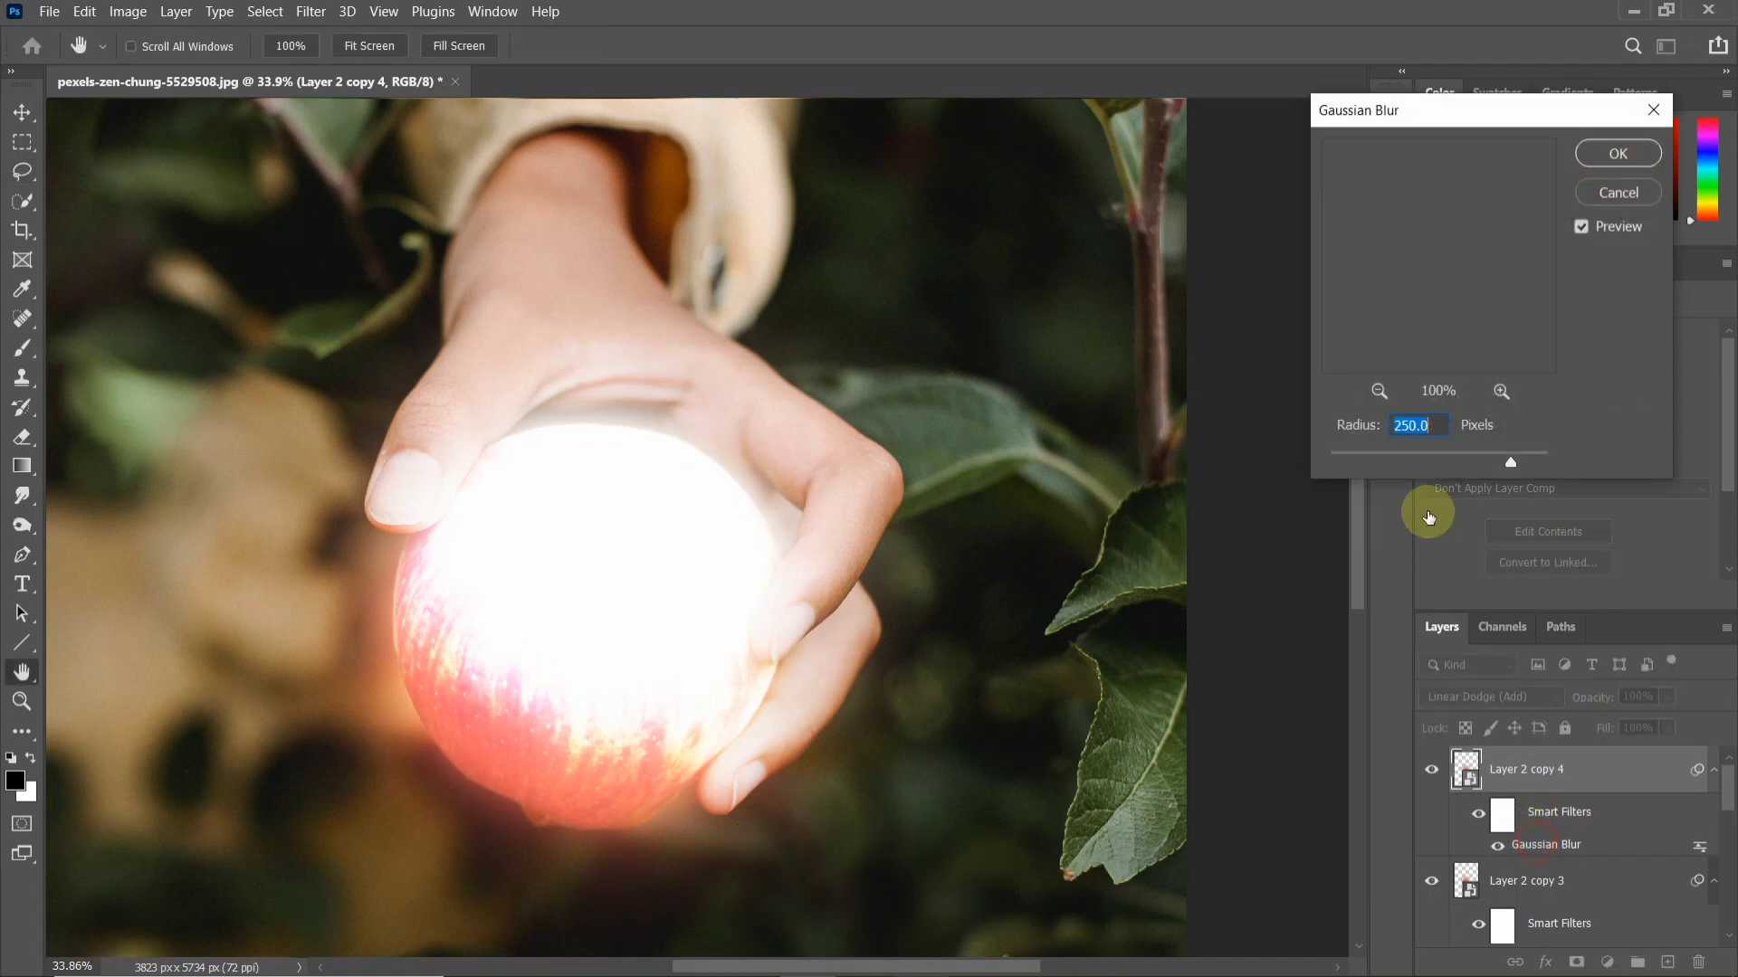
type("500")
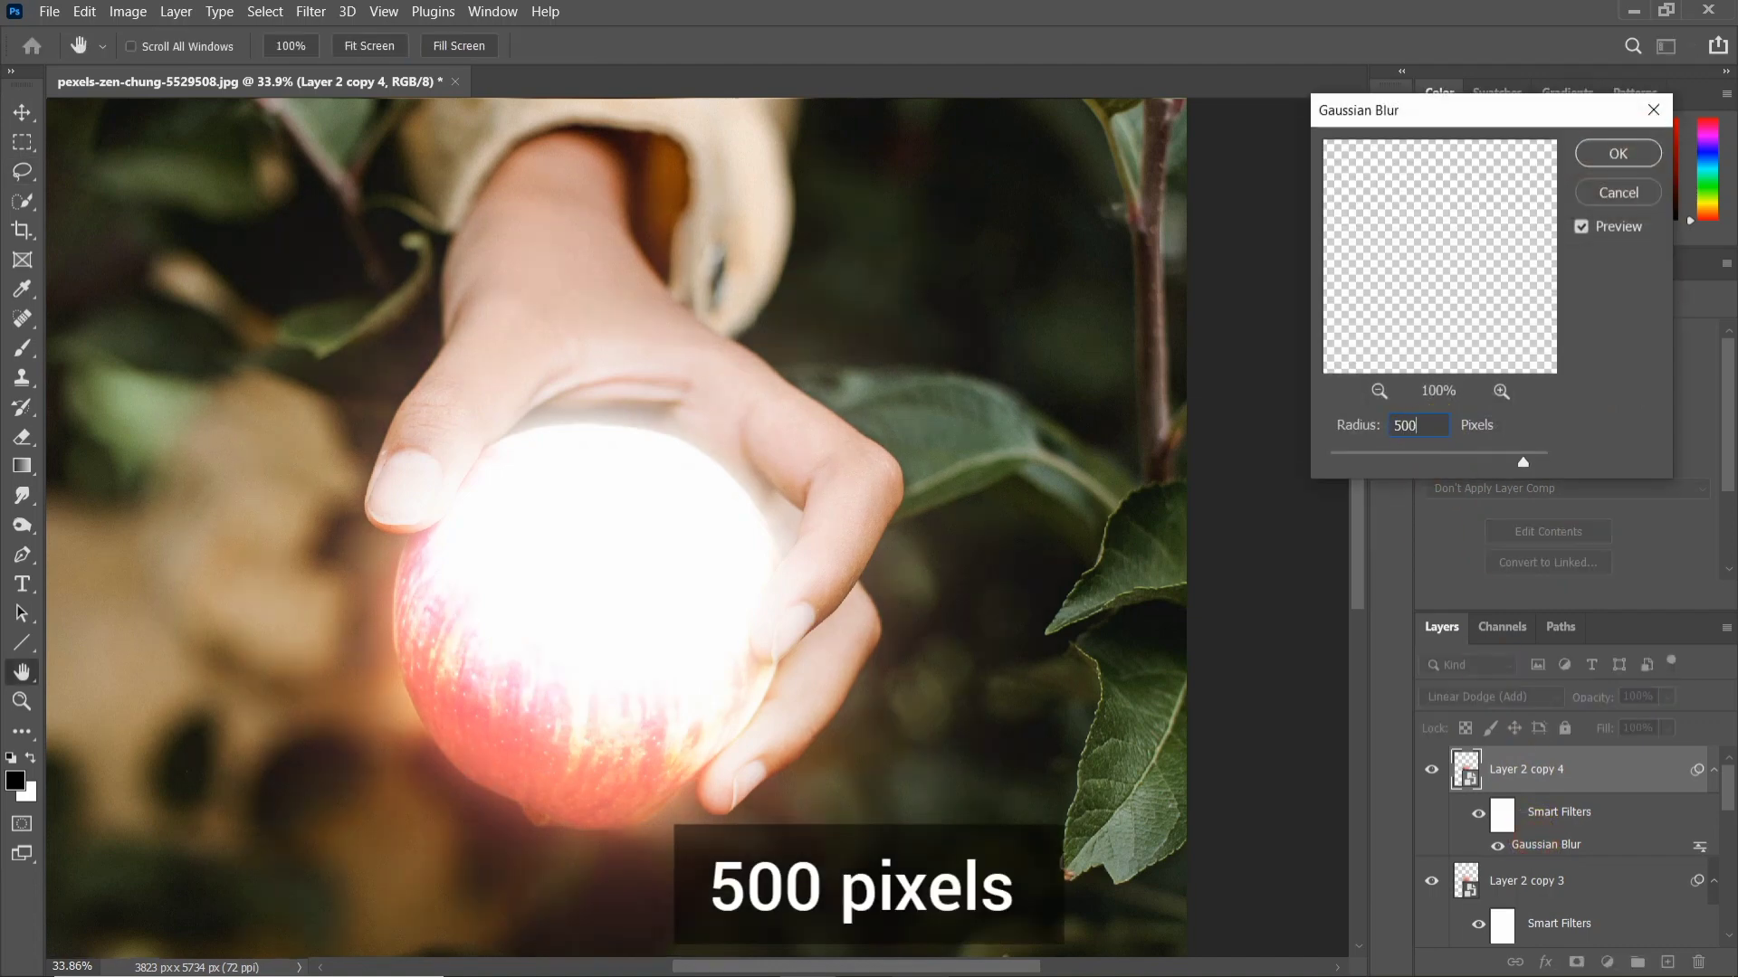
key("Return")
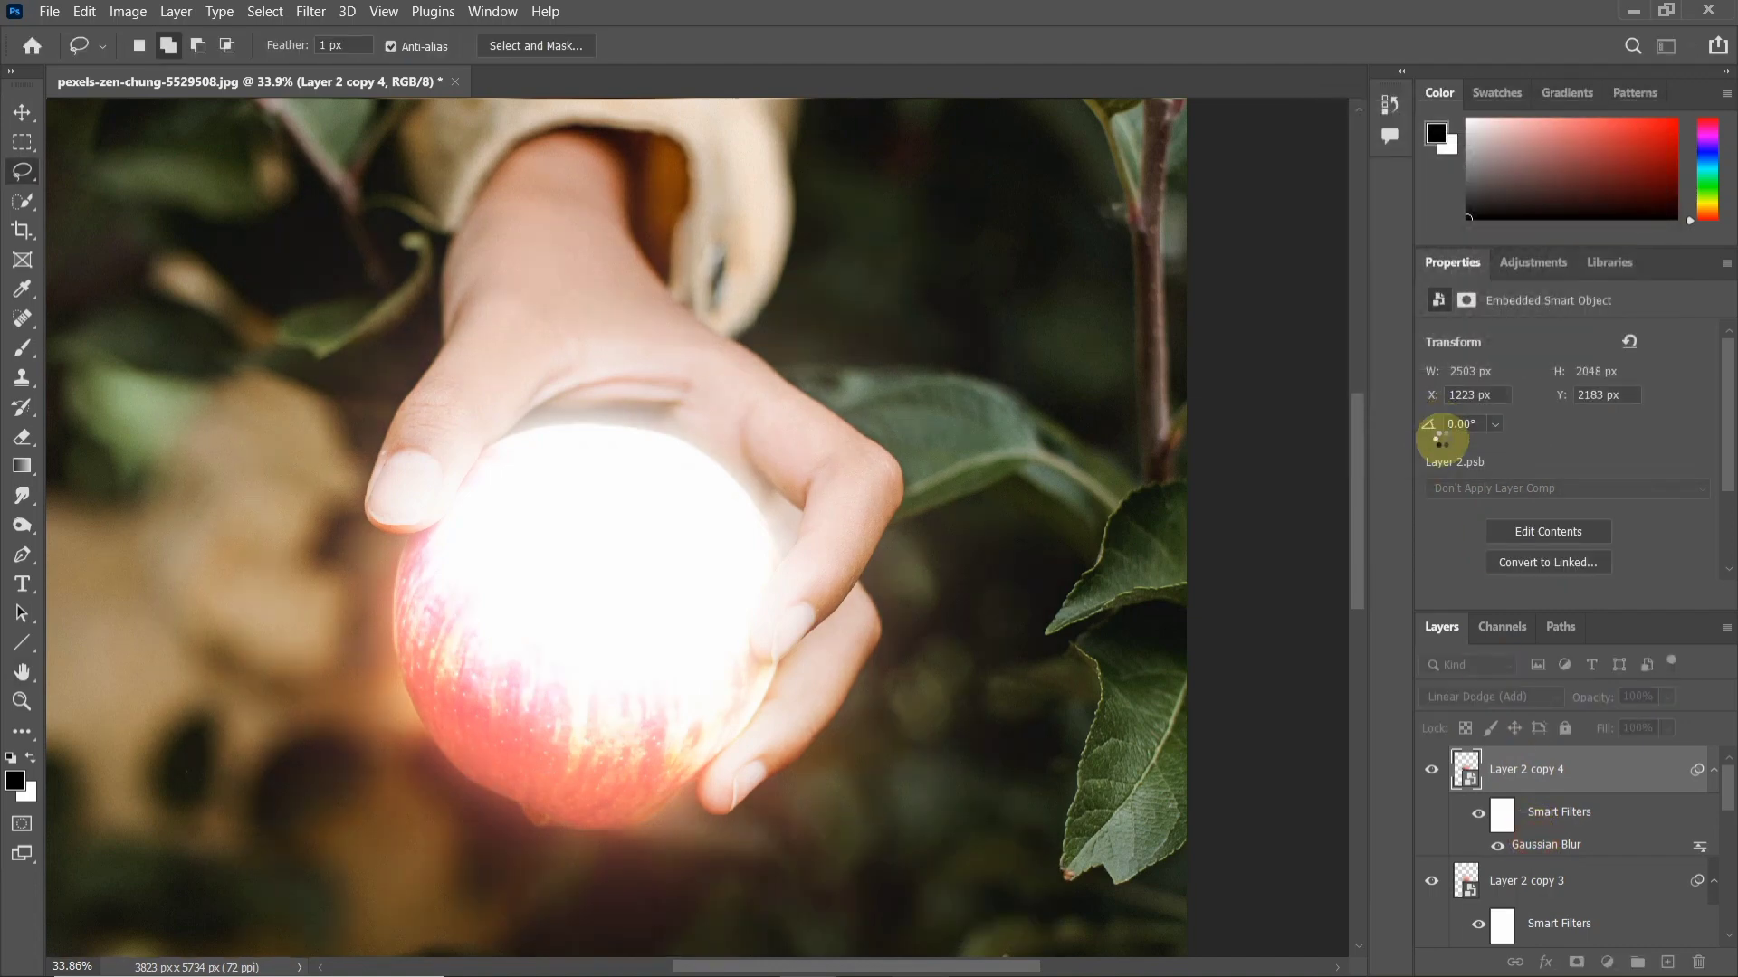
Step: Collapse the smart filter lists of all five blurred apple layers, from Layer 2 copy 4 down to Layer 2
left_click(1712, 775)
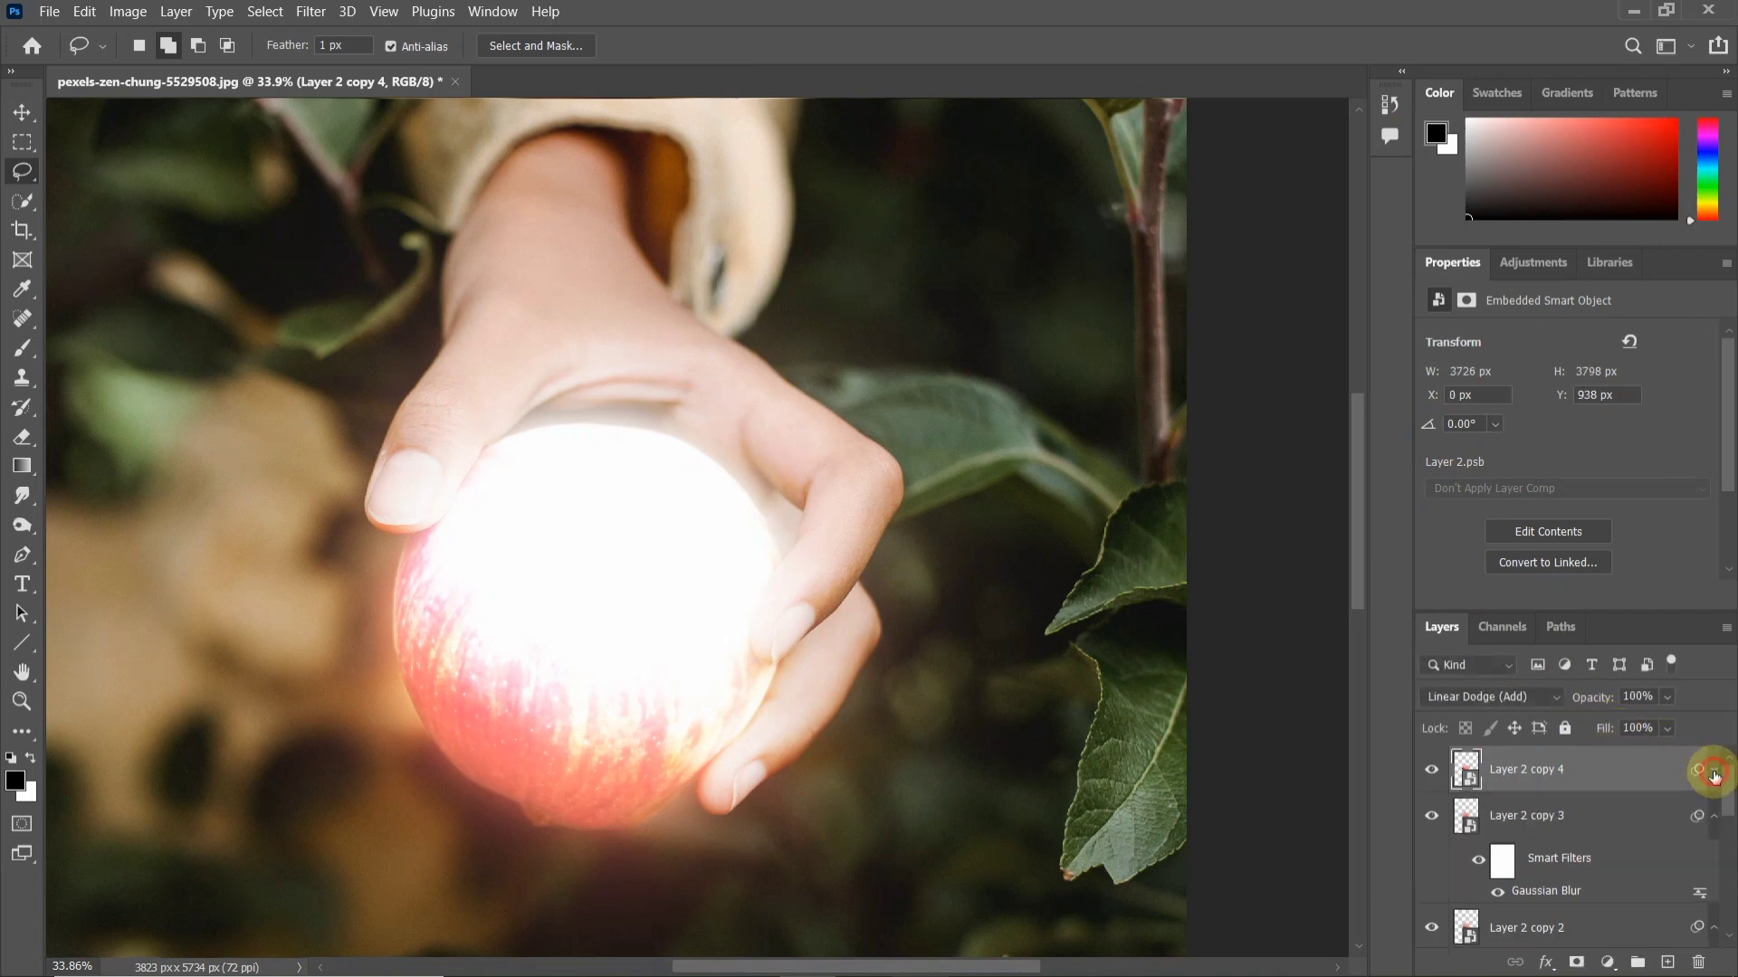
left_click(1713, 814)
scroll(1692, 794, "down", 1)
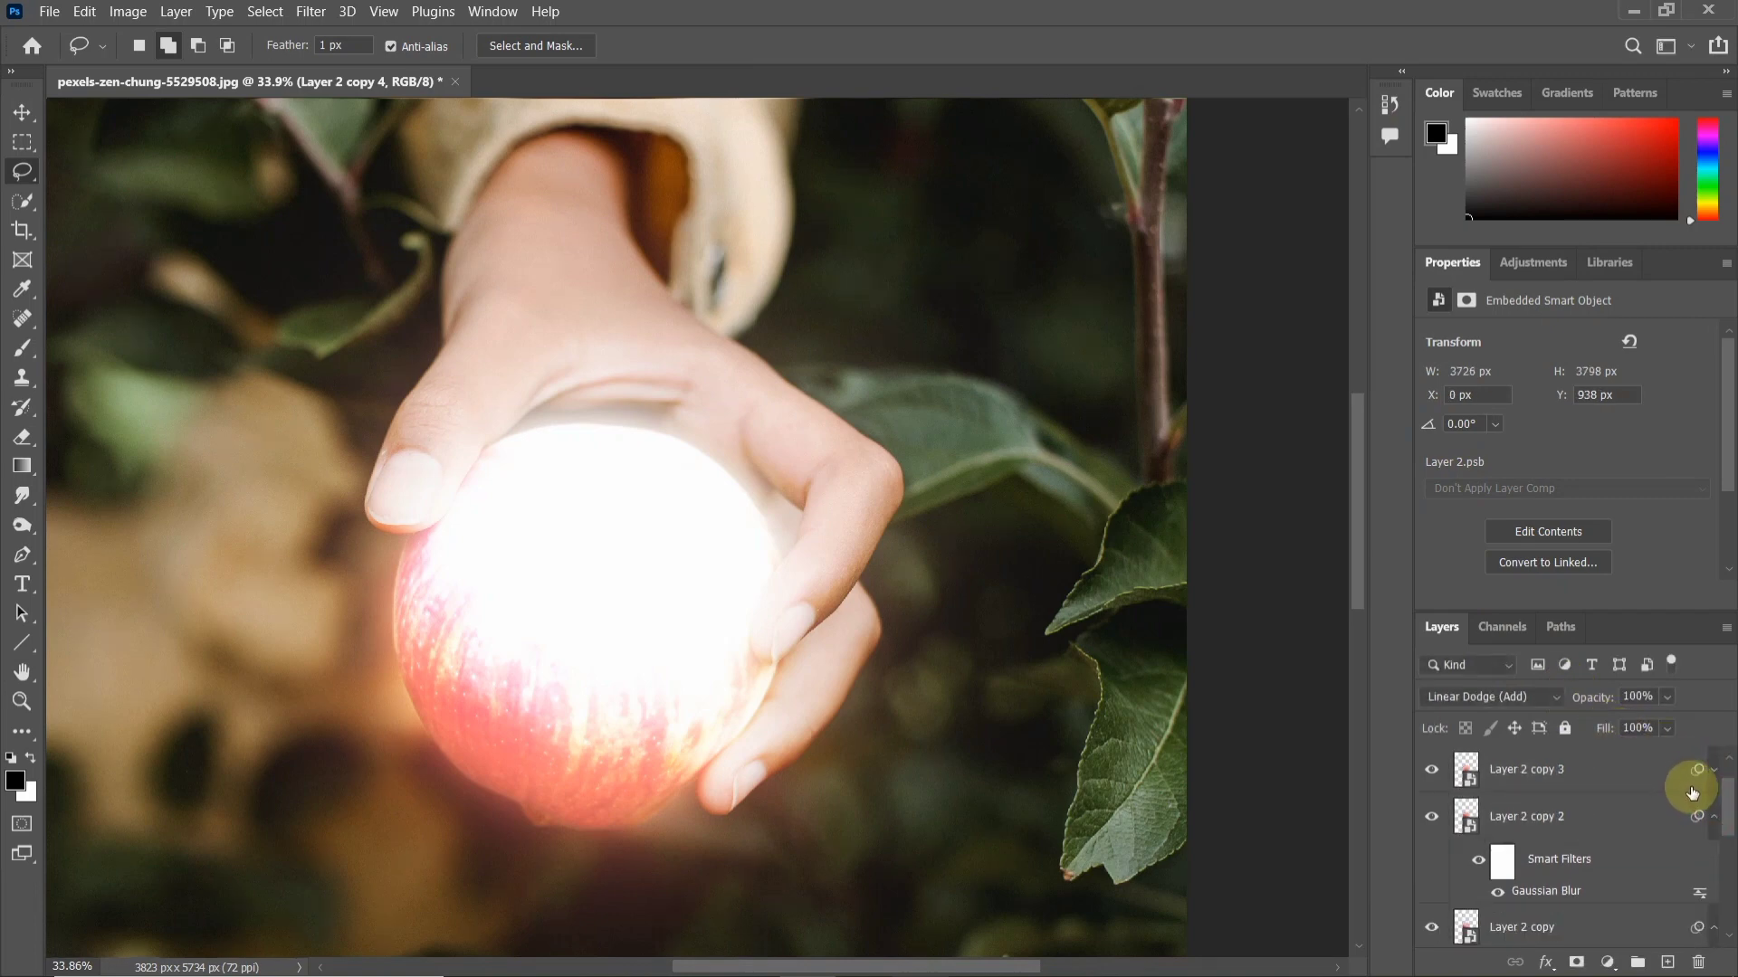
left_click(1712, 820)
left_click(1715, 867)
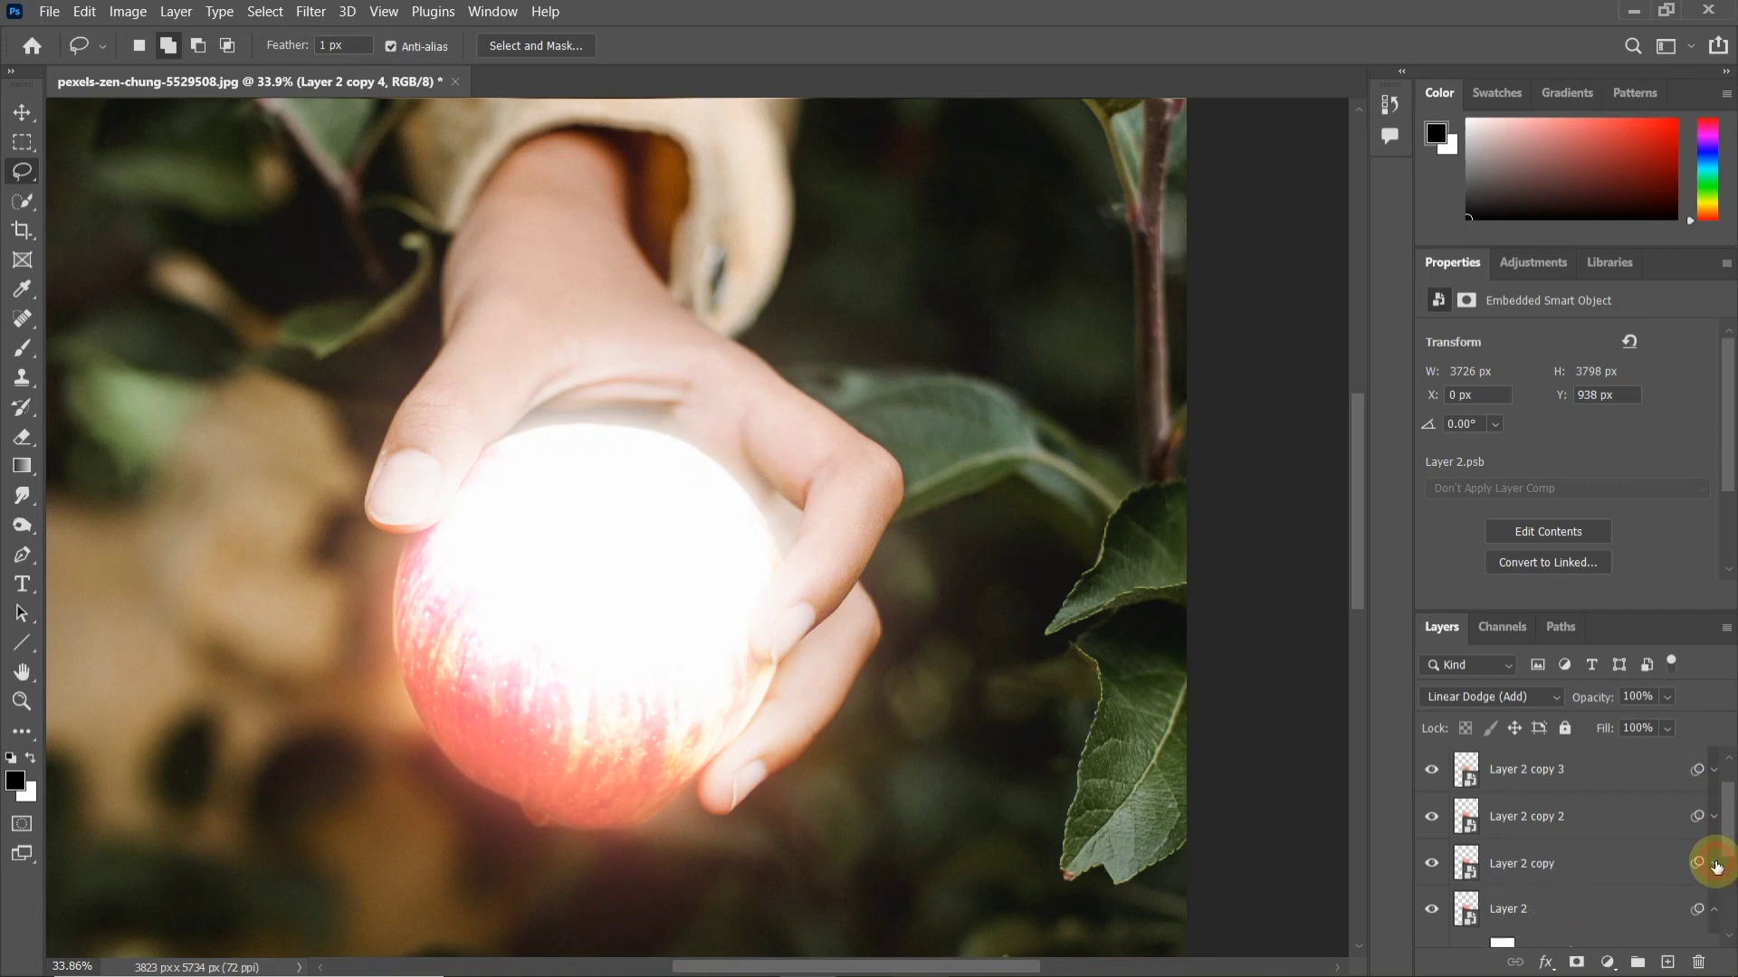
scroll(1717, 870, "down", 1)
left_click(1715, 867)
scroll(1695, 860, "down", 1)
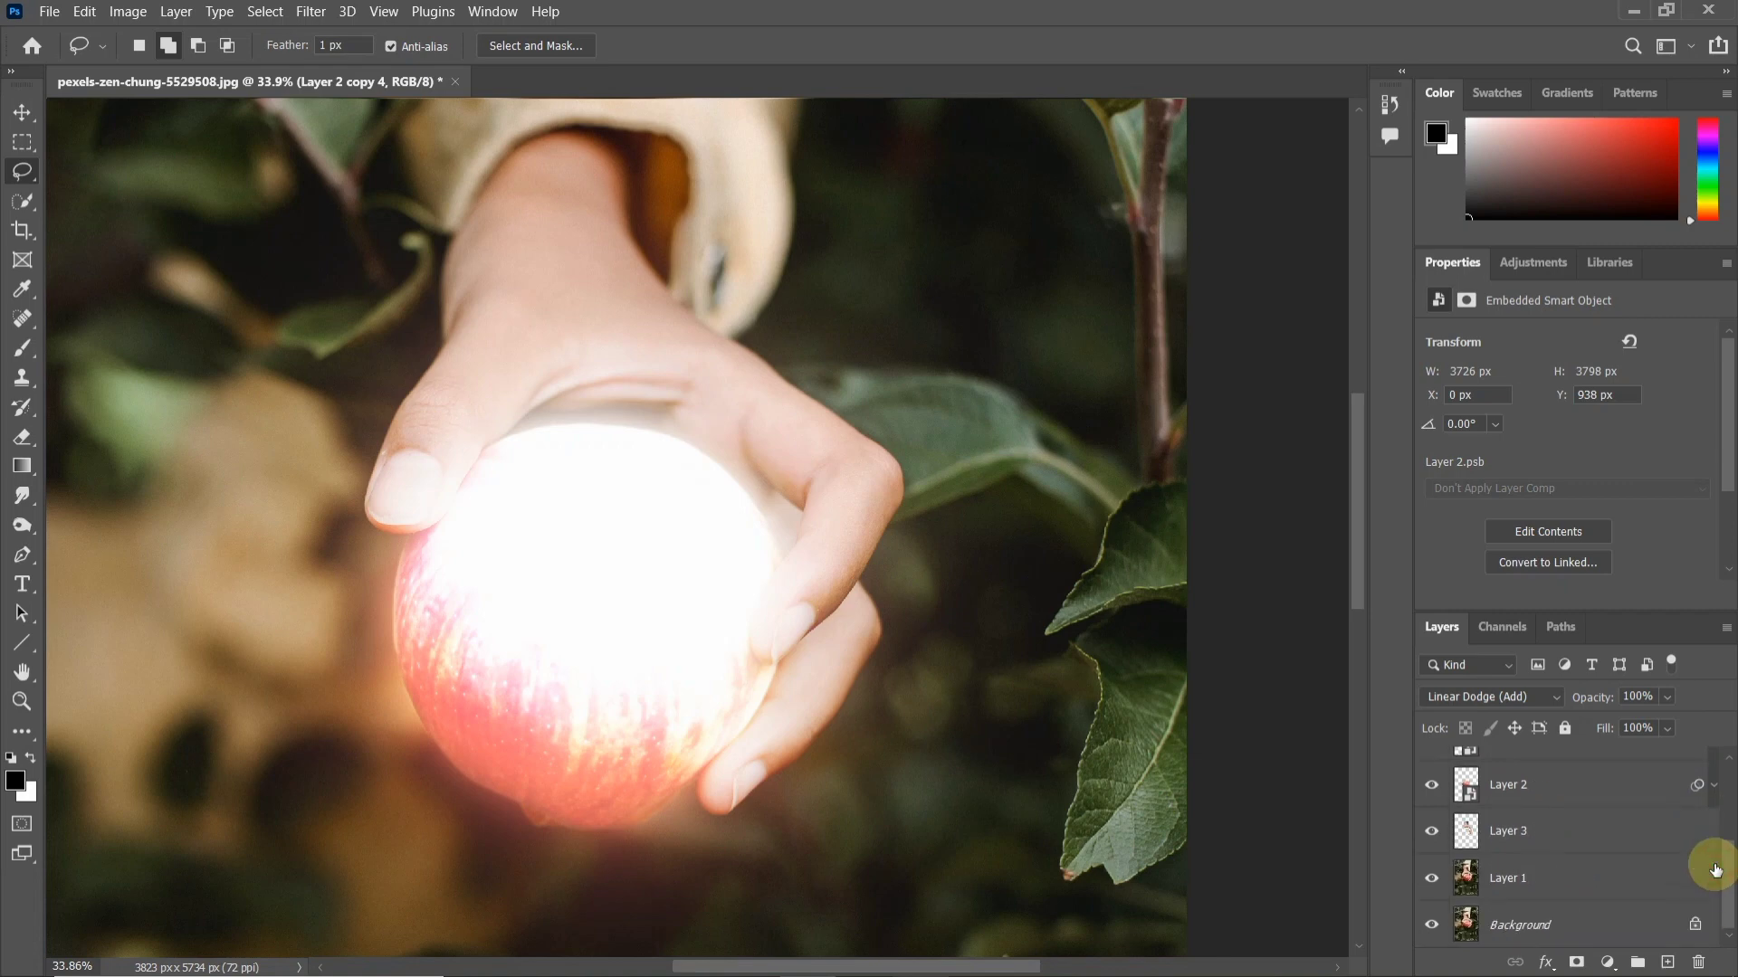
Step: Group the five blurred apple layers, Layer 2 through Layer 2 copy 4, and name the group "apple glow"
scroll(1691, 861, "up", 3)
scroll(1597, 820, "down", 2)
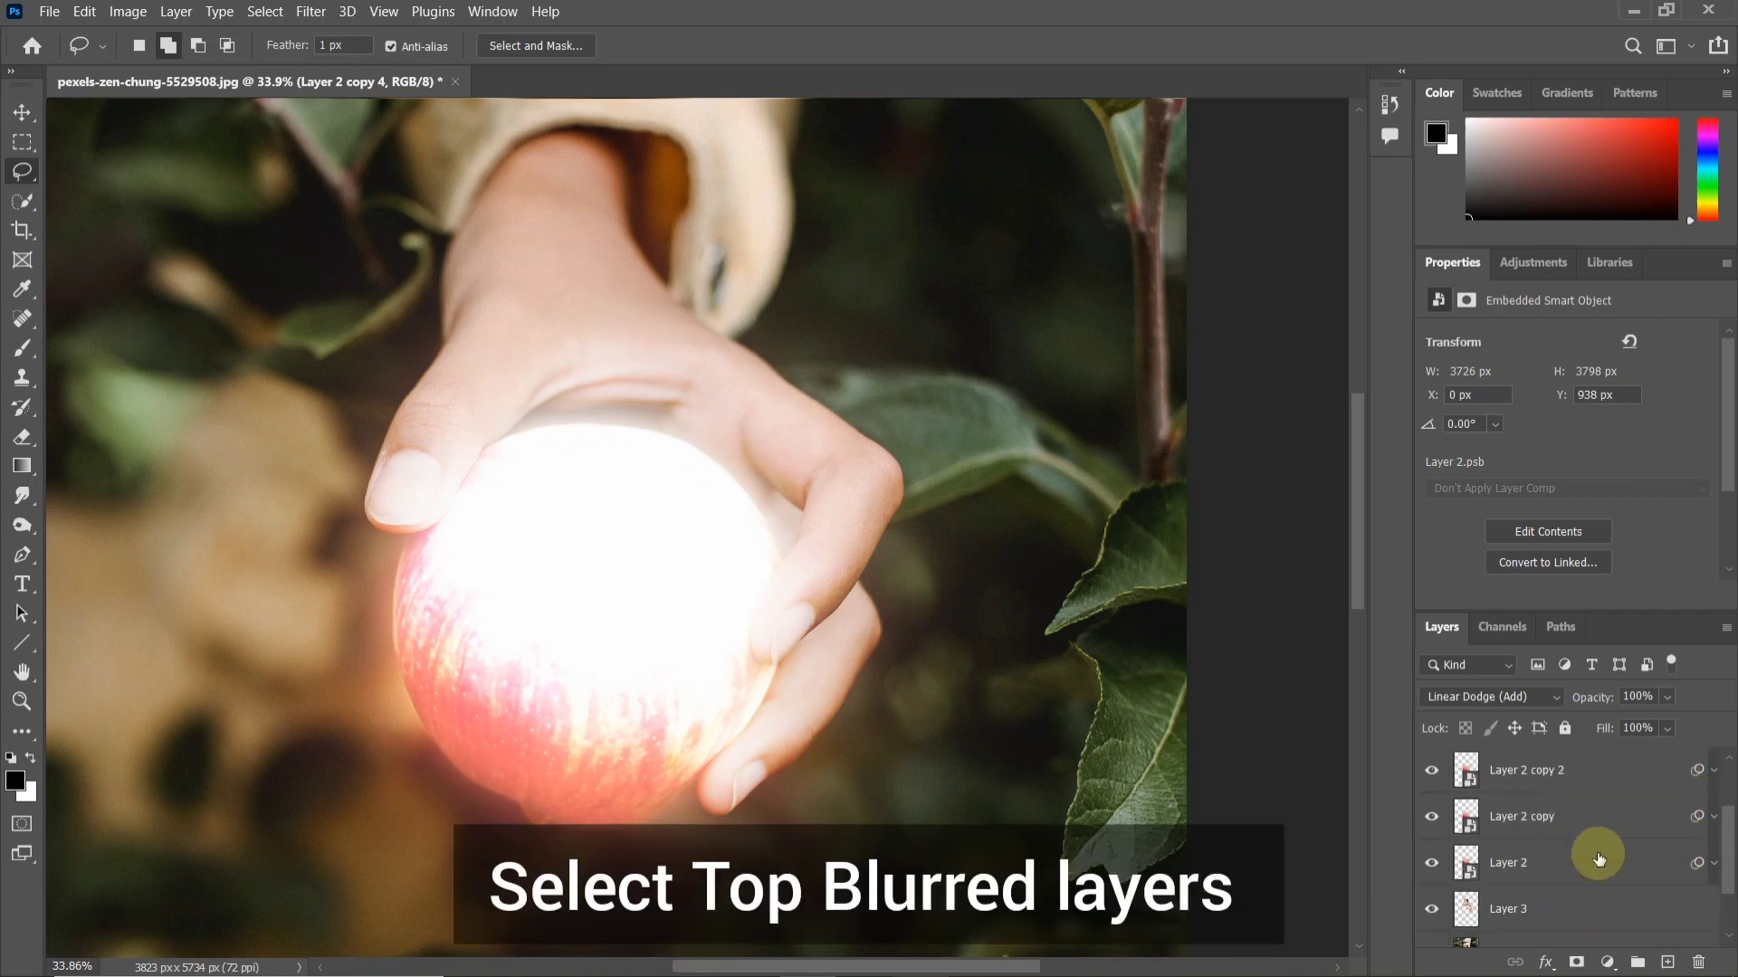
left_click(1550, 869, "shift")
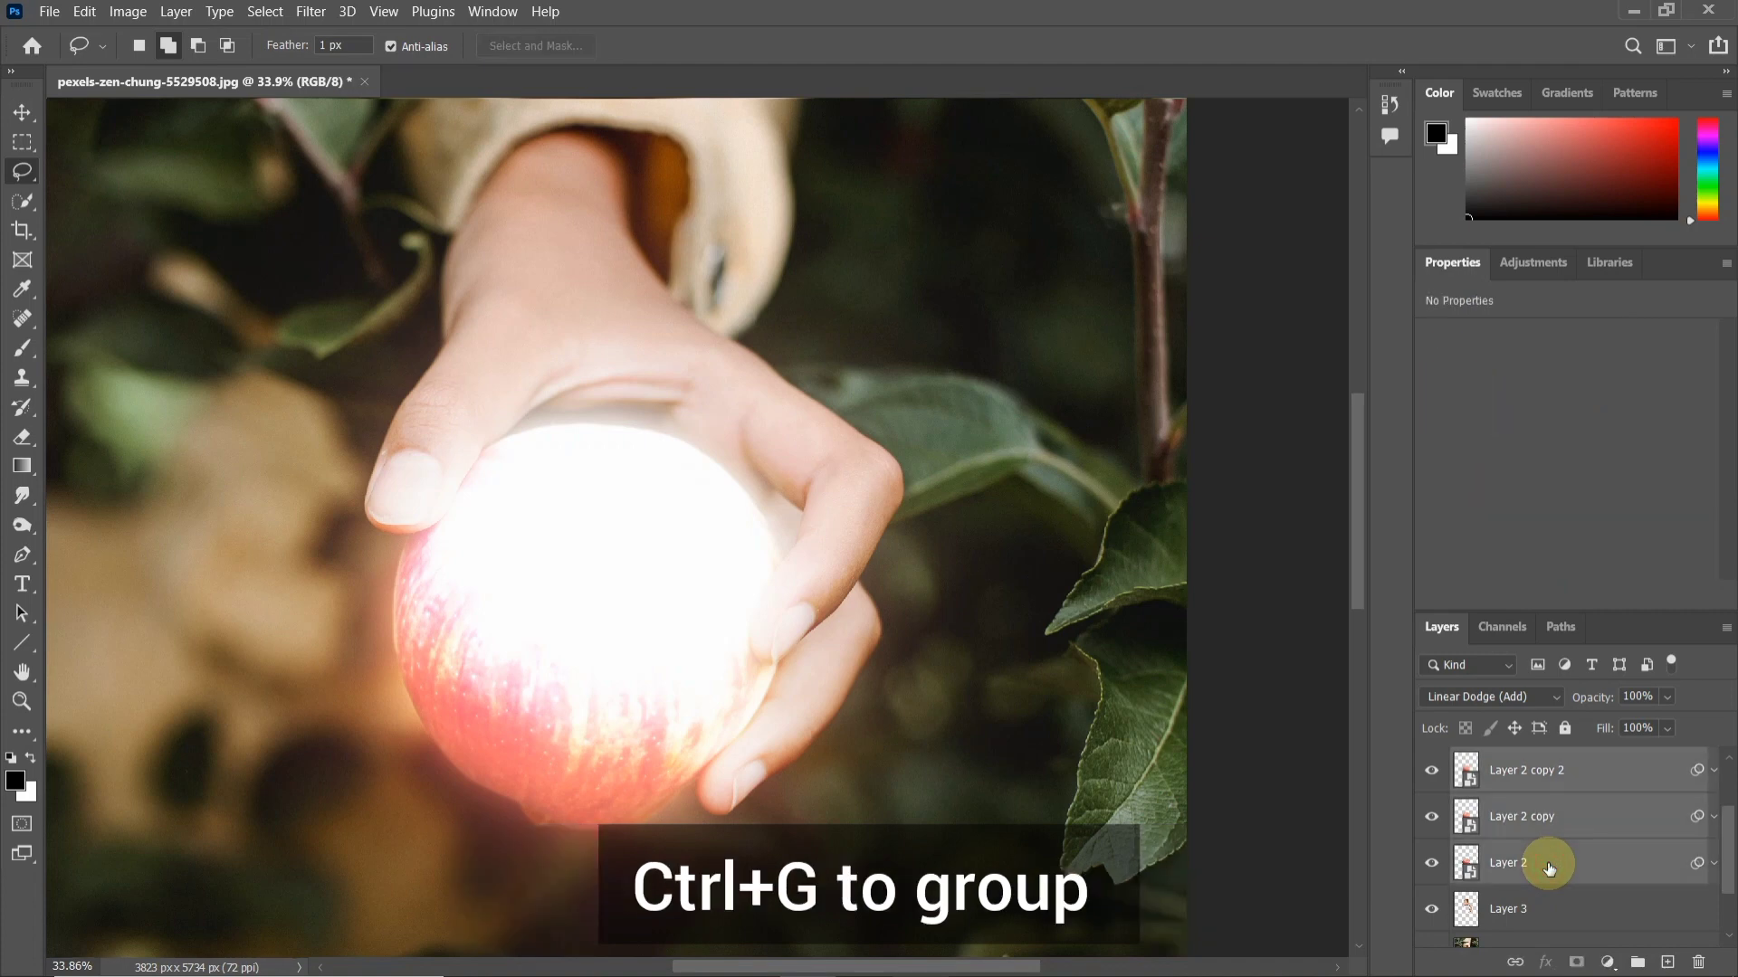
key("ctrl+g")
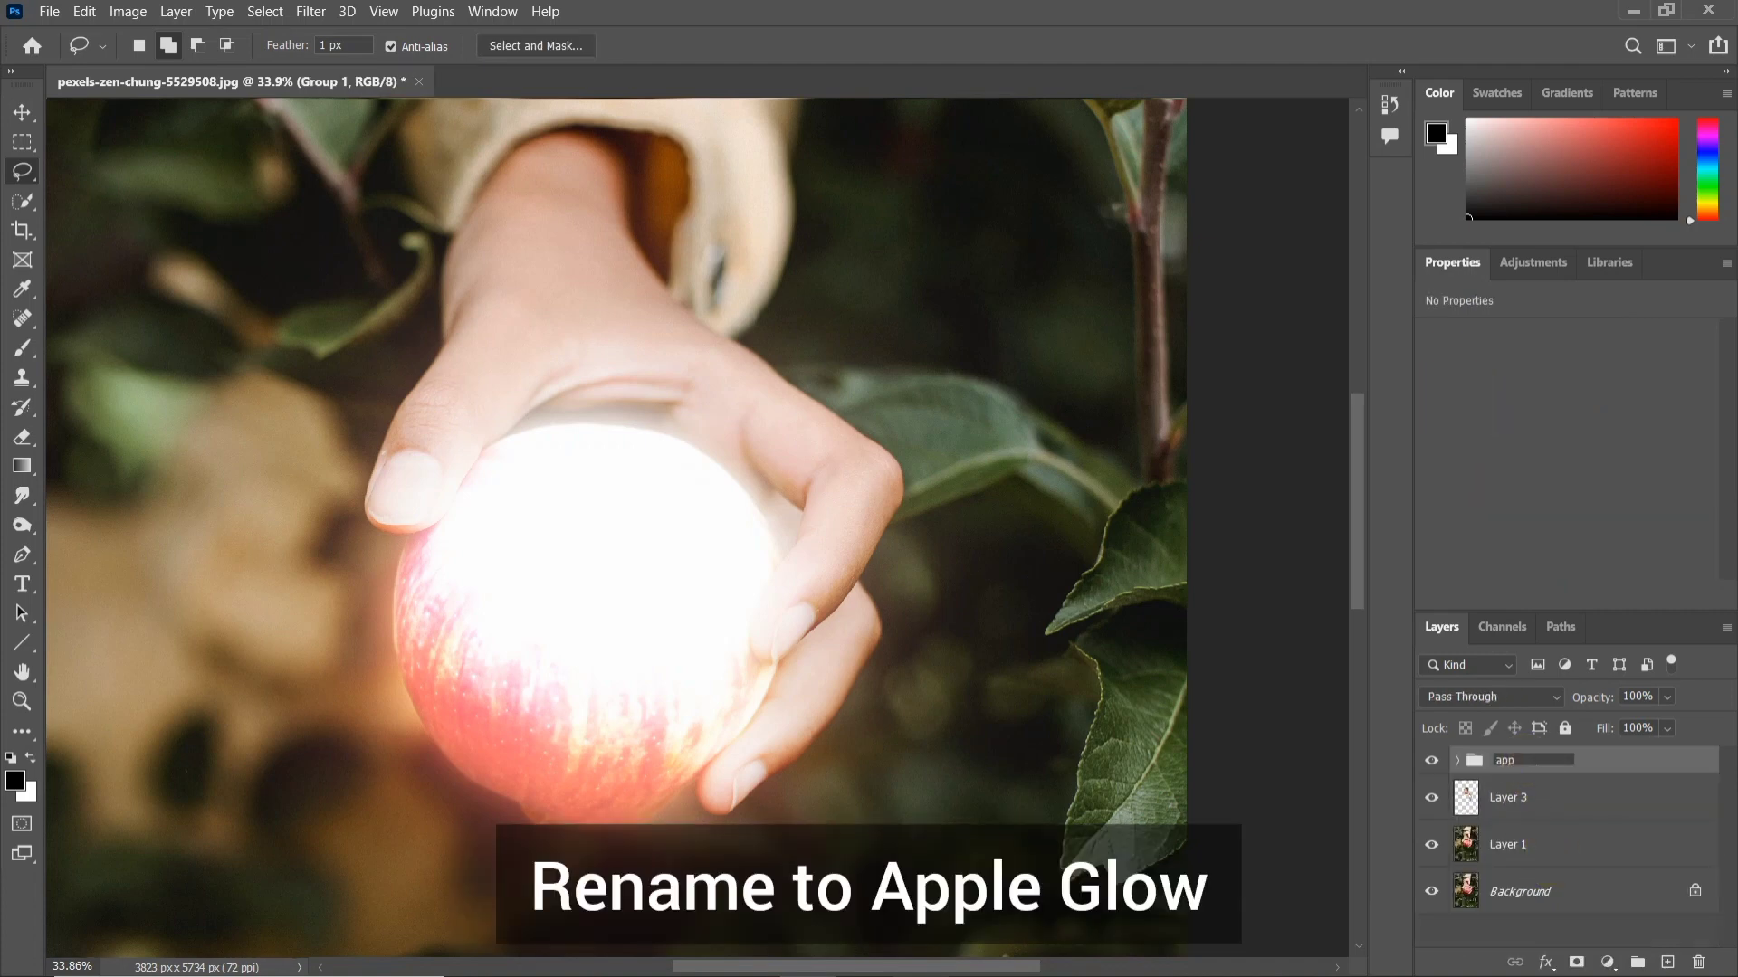
type("w")
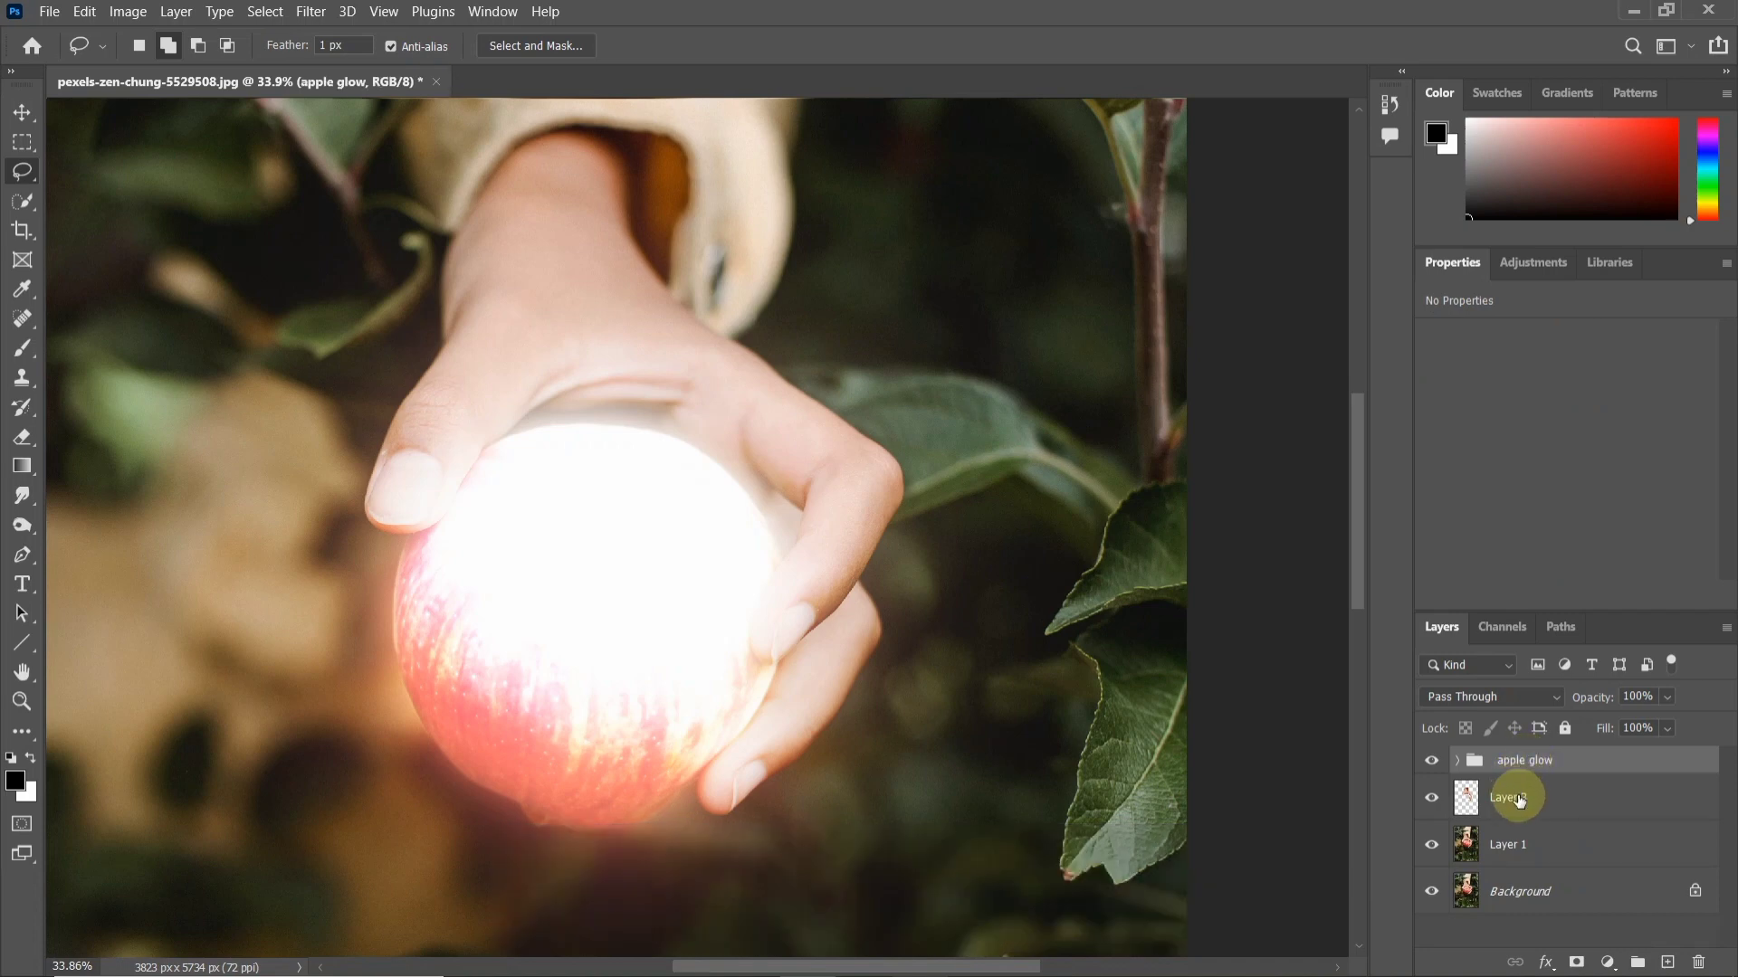
Step: Add a Color Lookup adjustment layer above Layer 1 using the NightFromDay.CUBE 3D LUT
left_click(1520, 848)
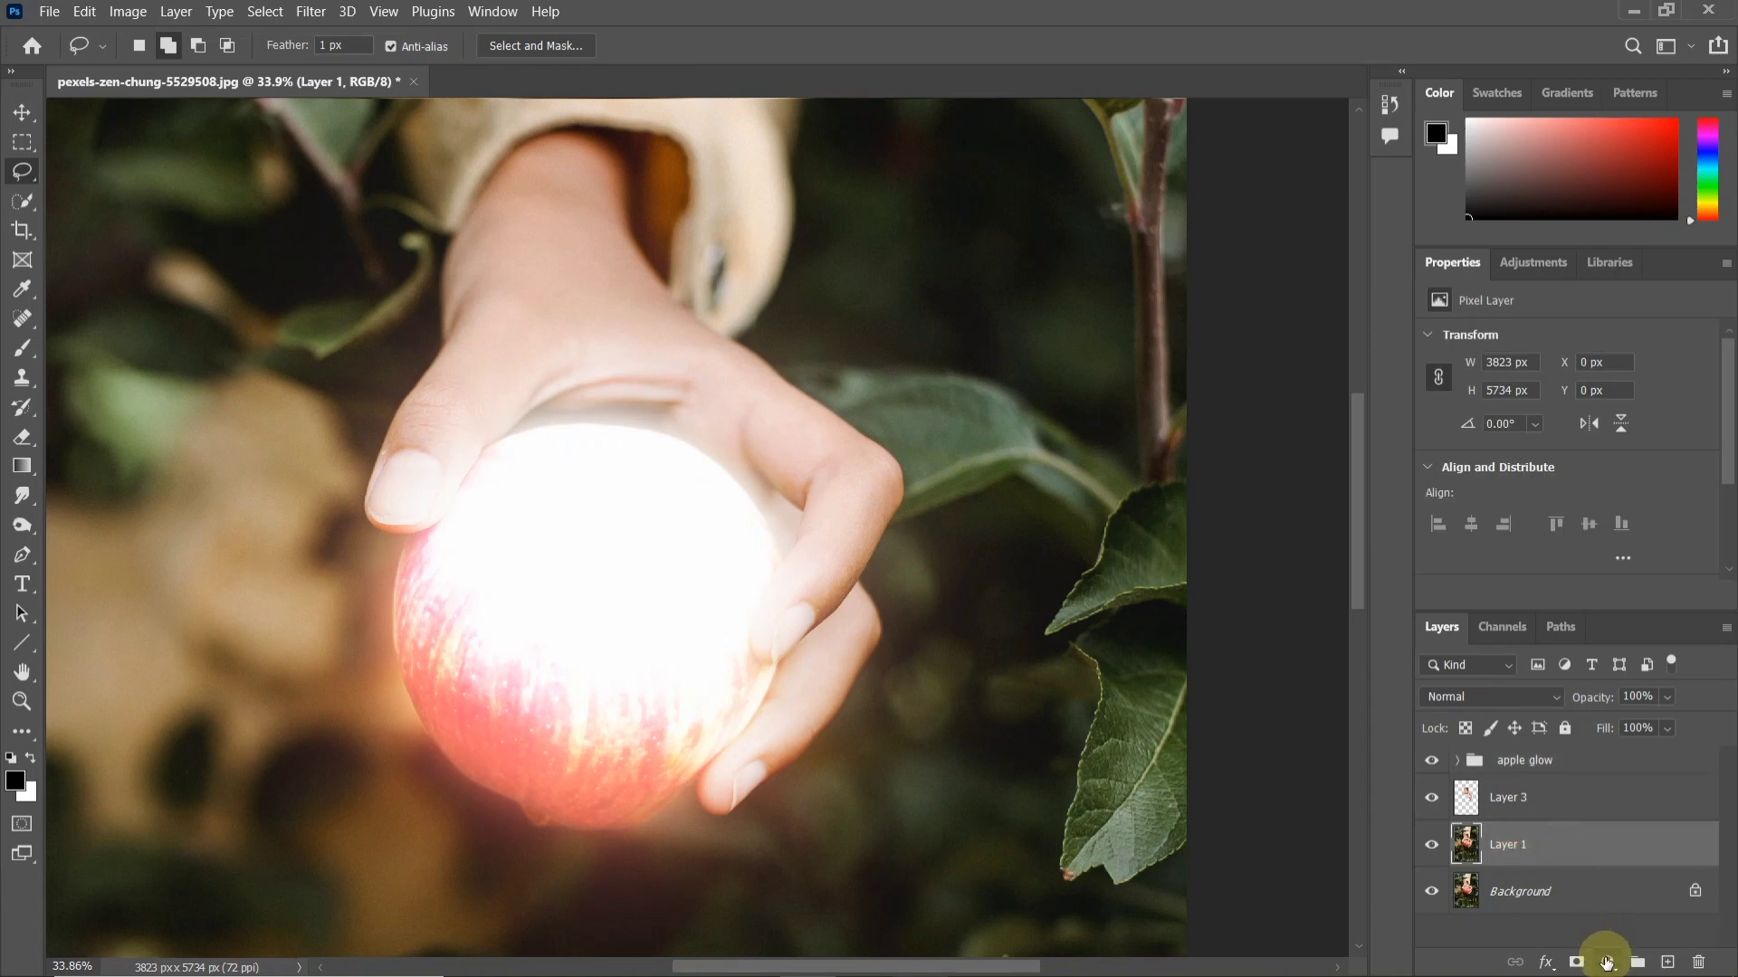
left_click(1606, 962)
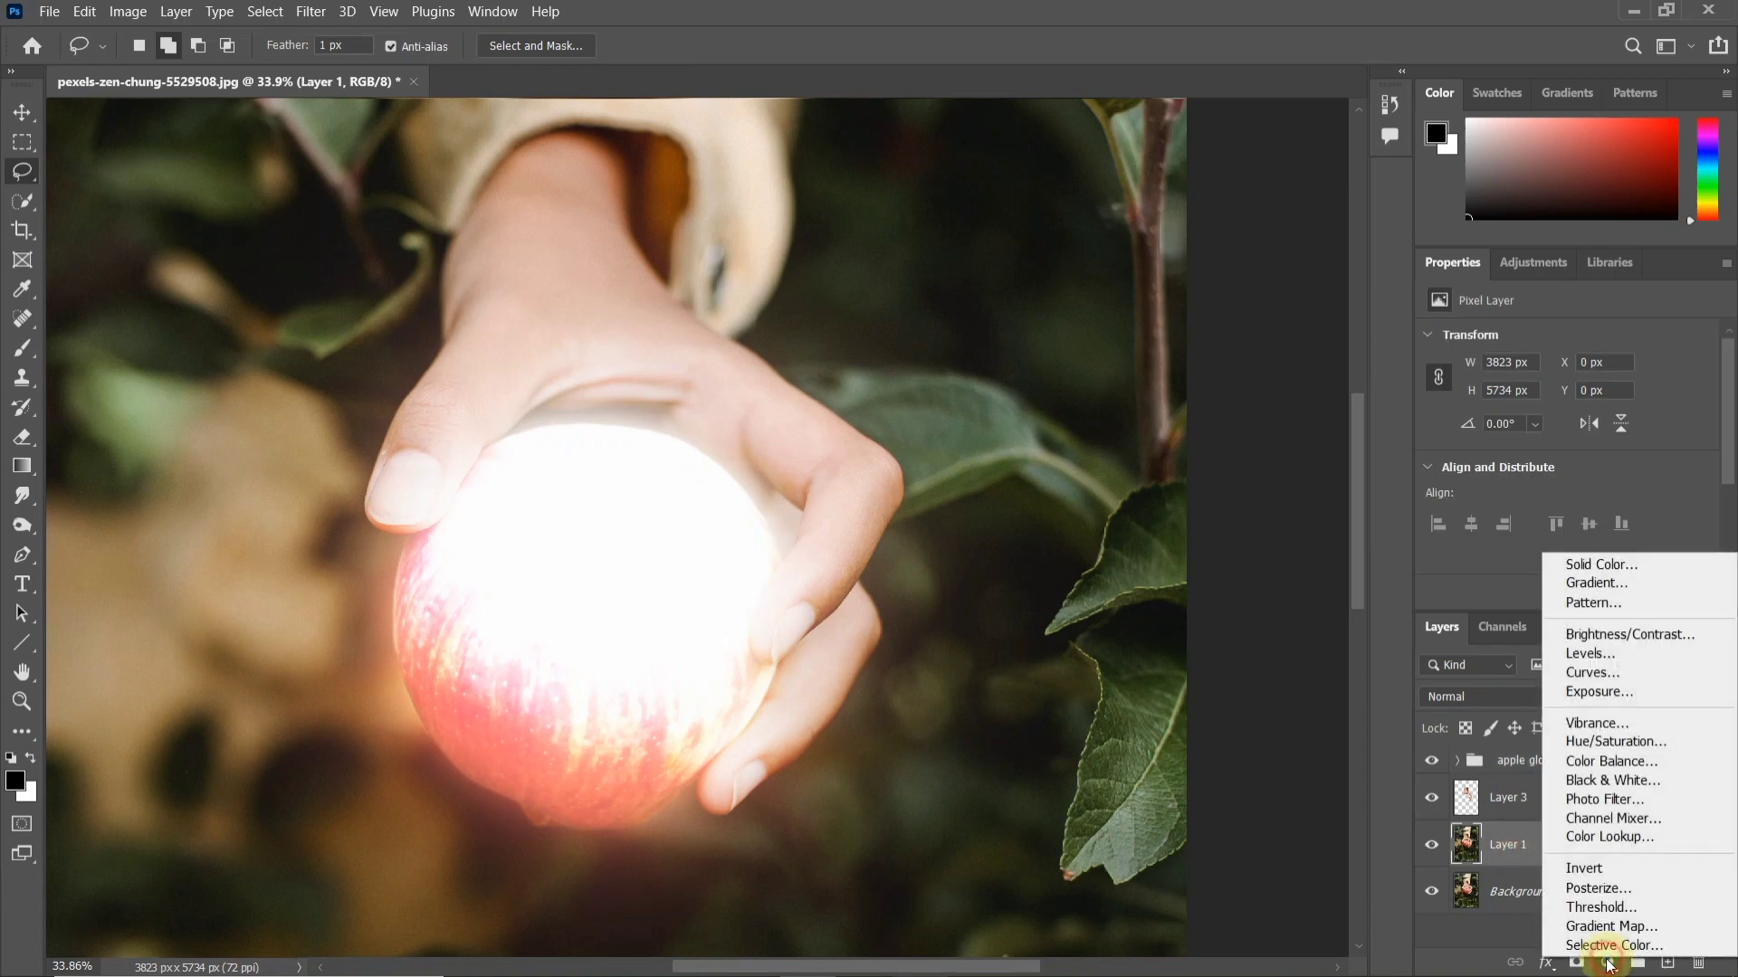
left_click(1627, 838)
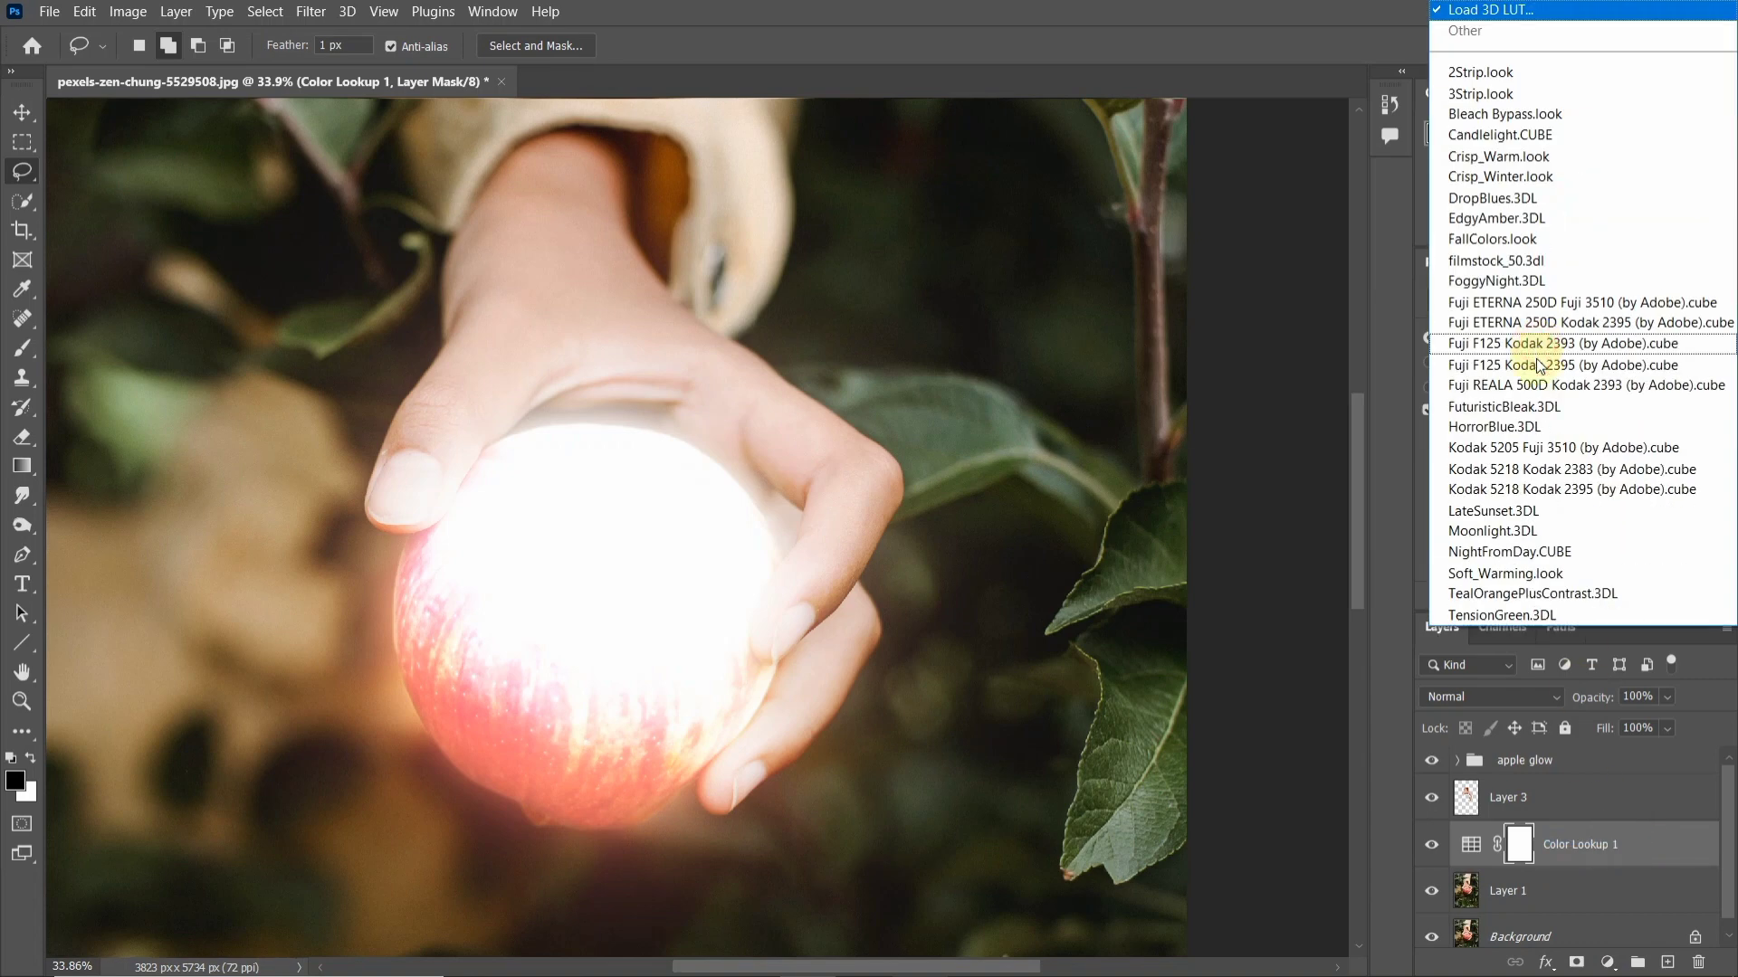
left_click(1610, 551)
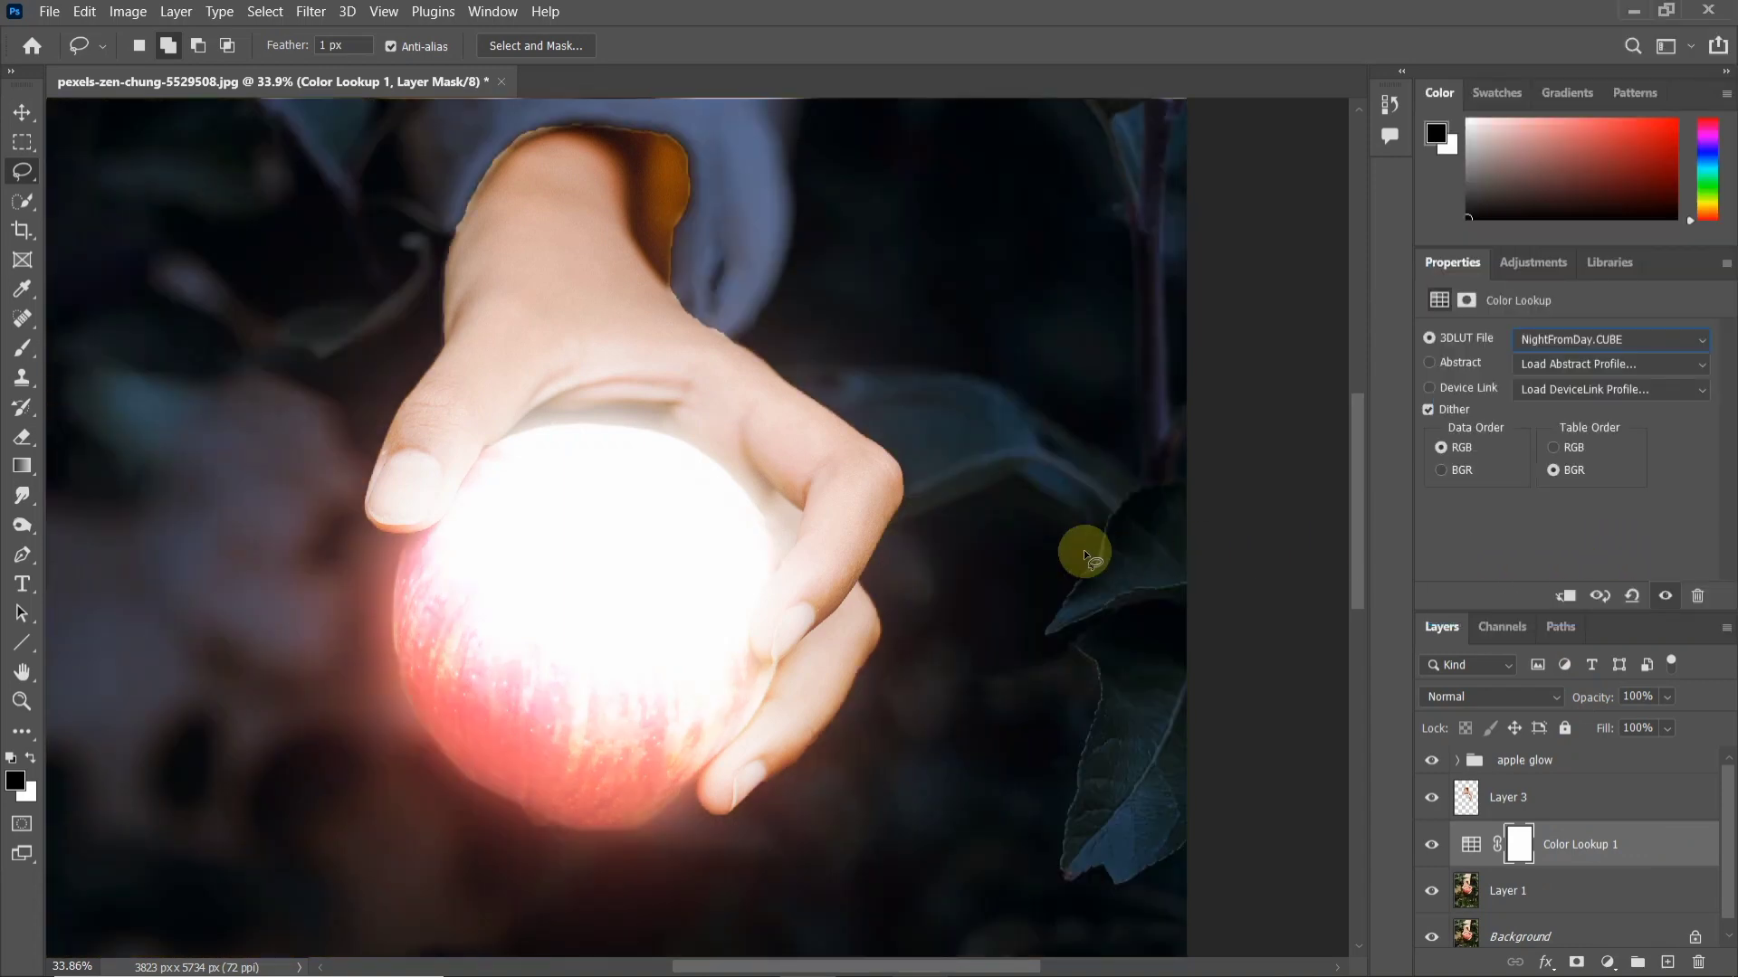
left_click_drag(1078, 562, 1051, 550)
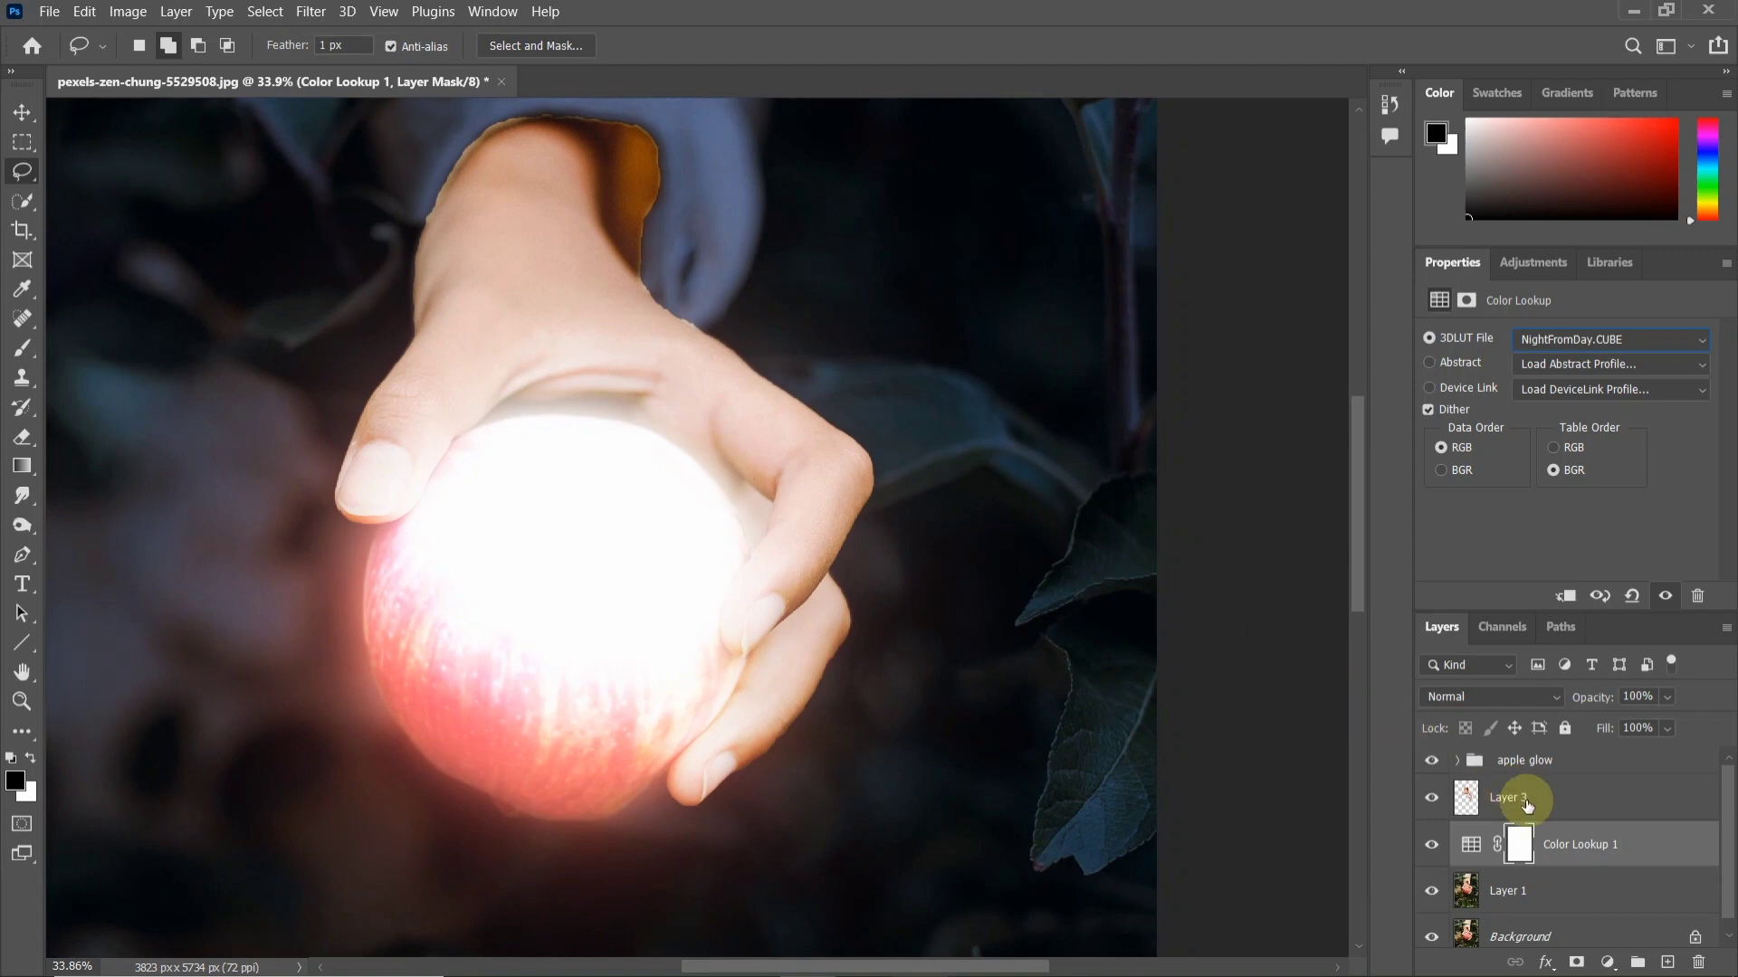
Step: Move the hand layer, Layer 3, below the Color Lookup 1 adjustment layer
left_click_drag(1527, 798, 1535, 874)
scroll(1023, 569, "down", 2)
left_click_drag(1019, 572, 969, 565)
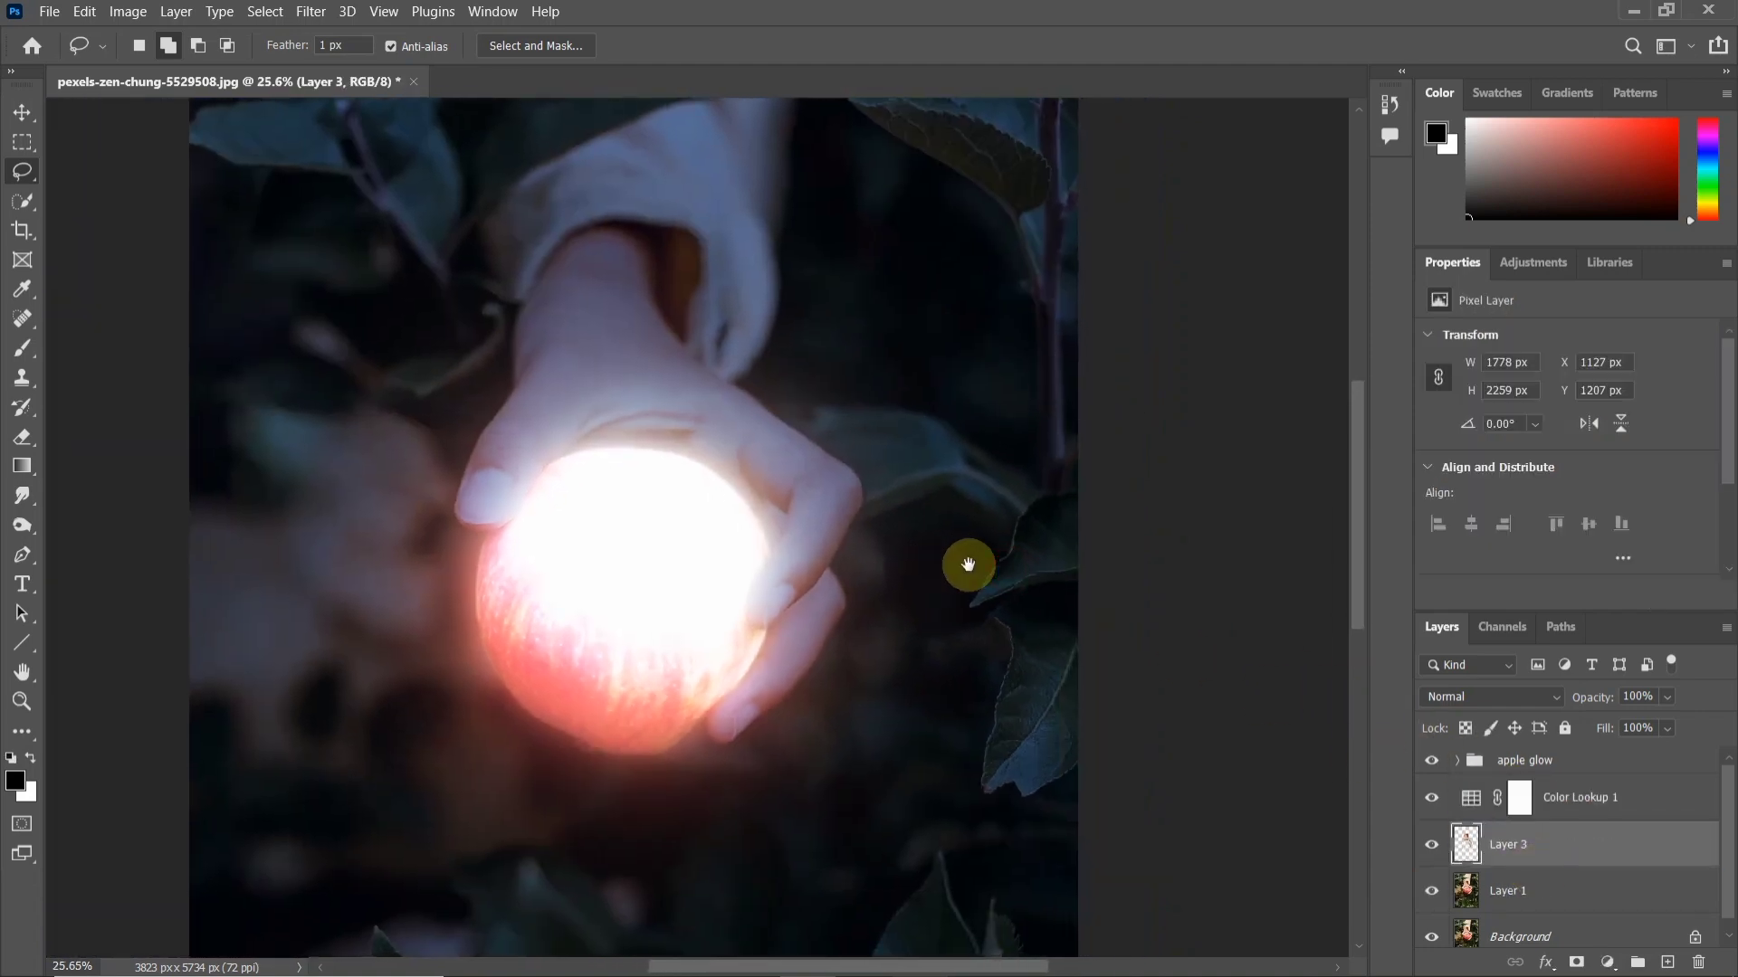
Step: Add a Color Balance adjustment above Color Lookup 1, with midtones Cyan–Red -7, Magenta–Green -14 and Yellow–Blue +26
left_click(1577, 800)
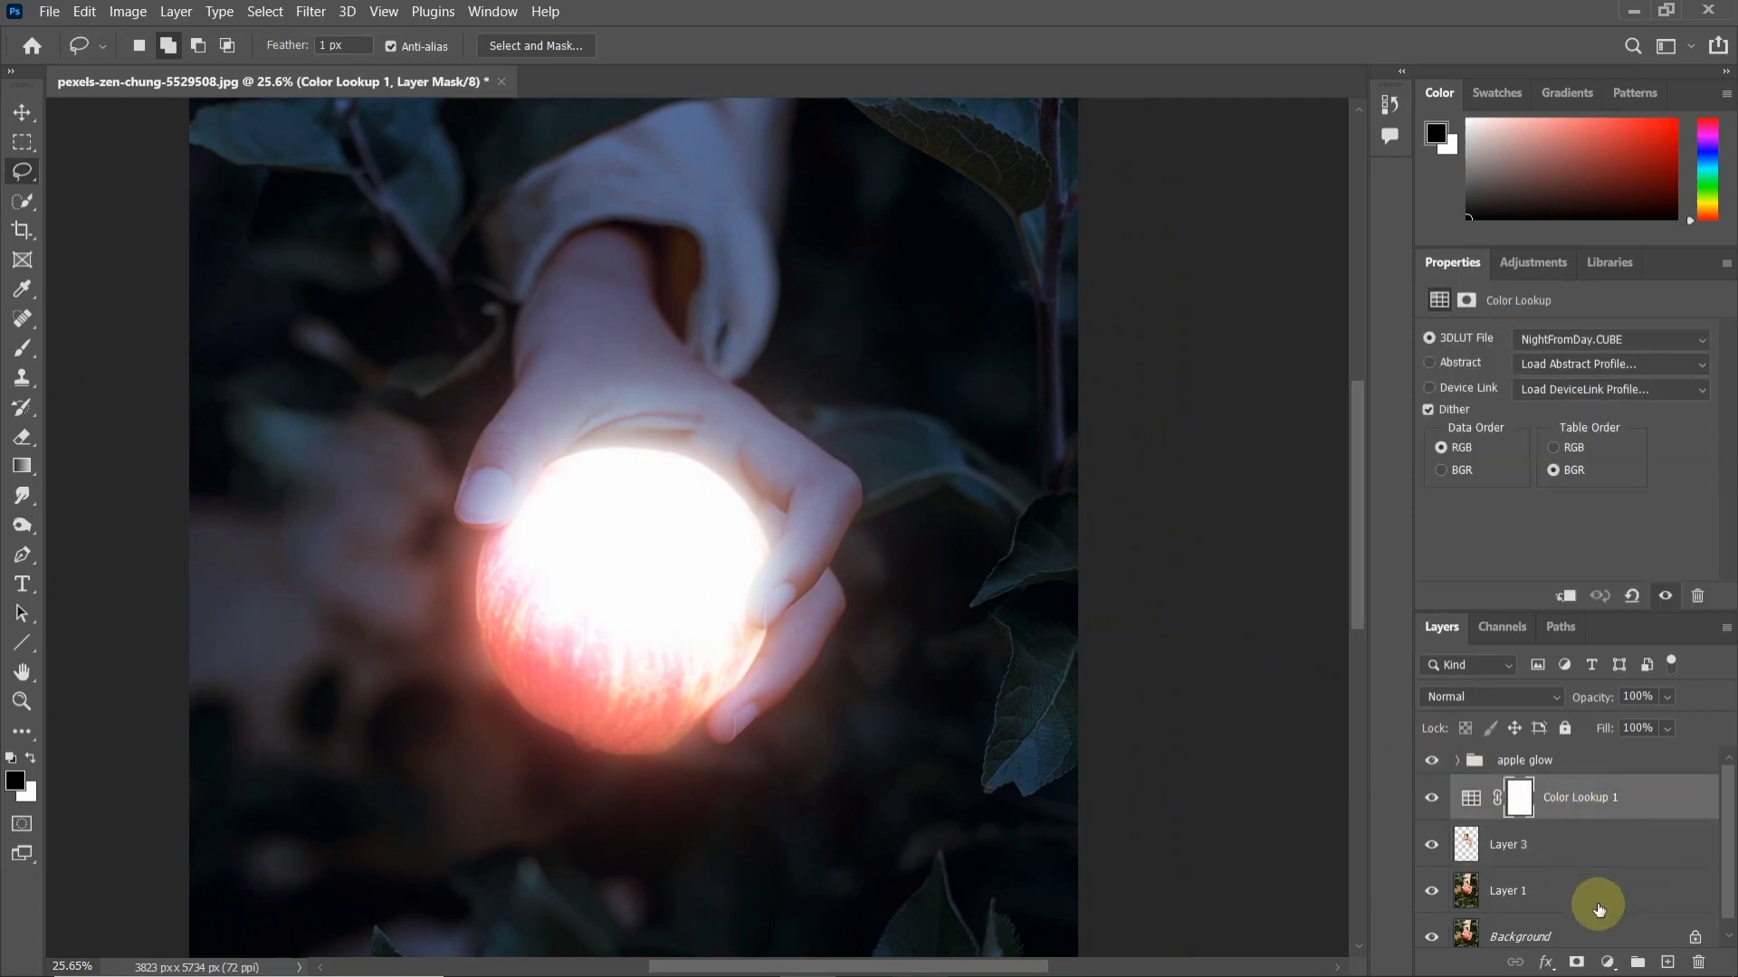
left_click(1608, 962)
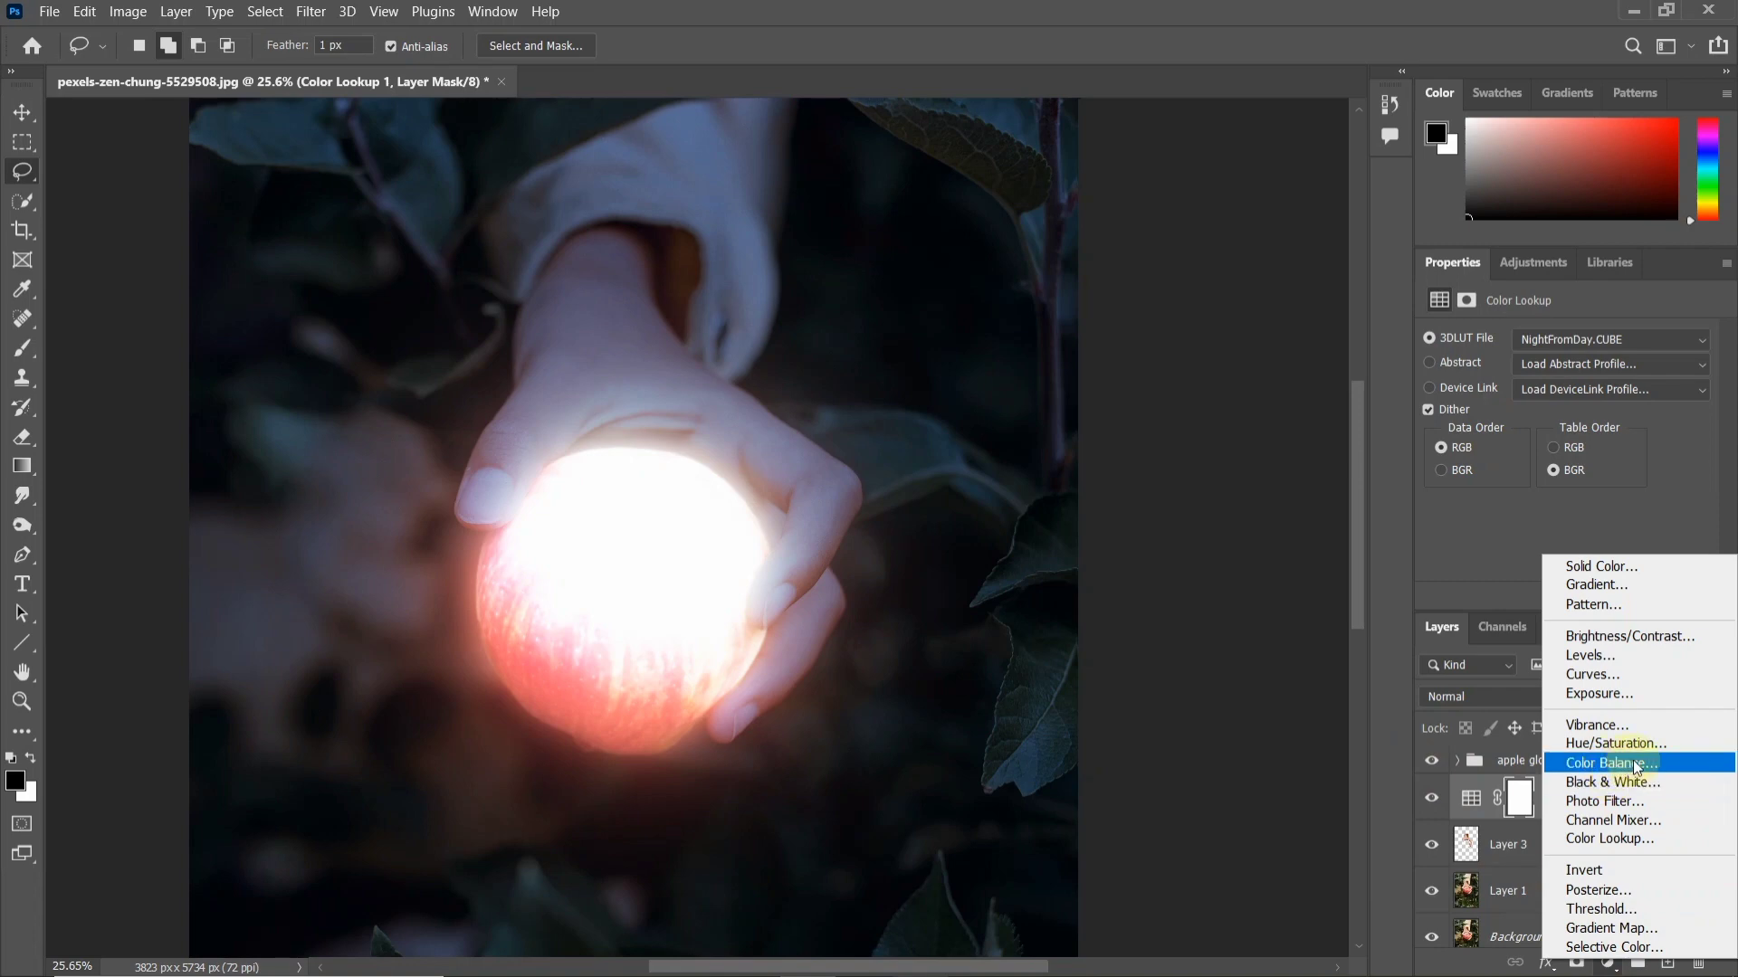
left_click(1636, 768)
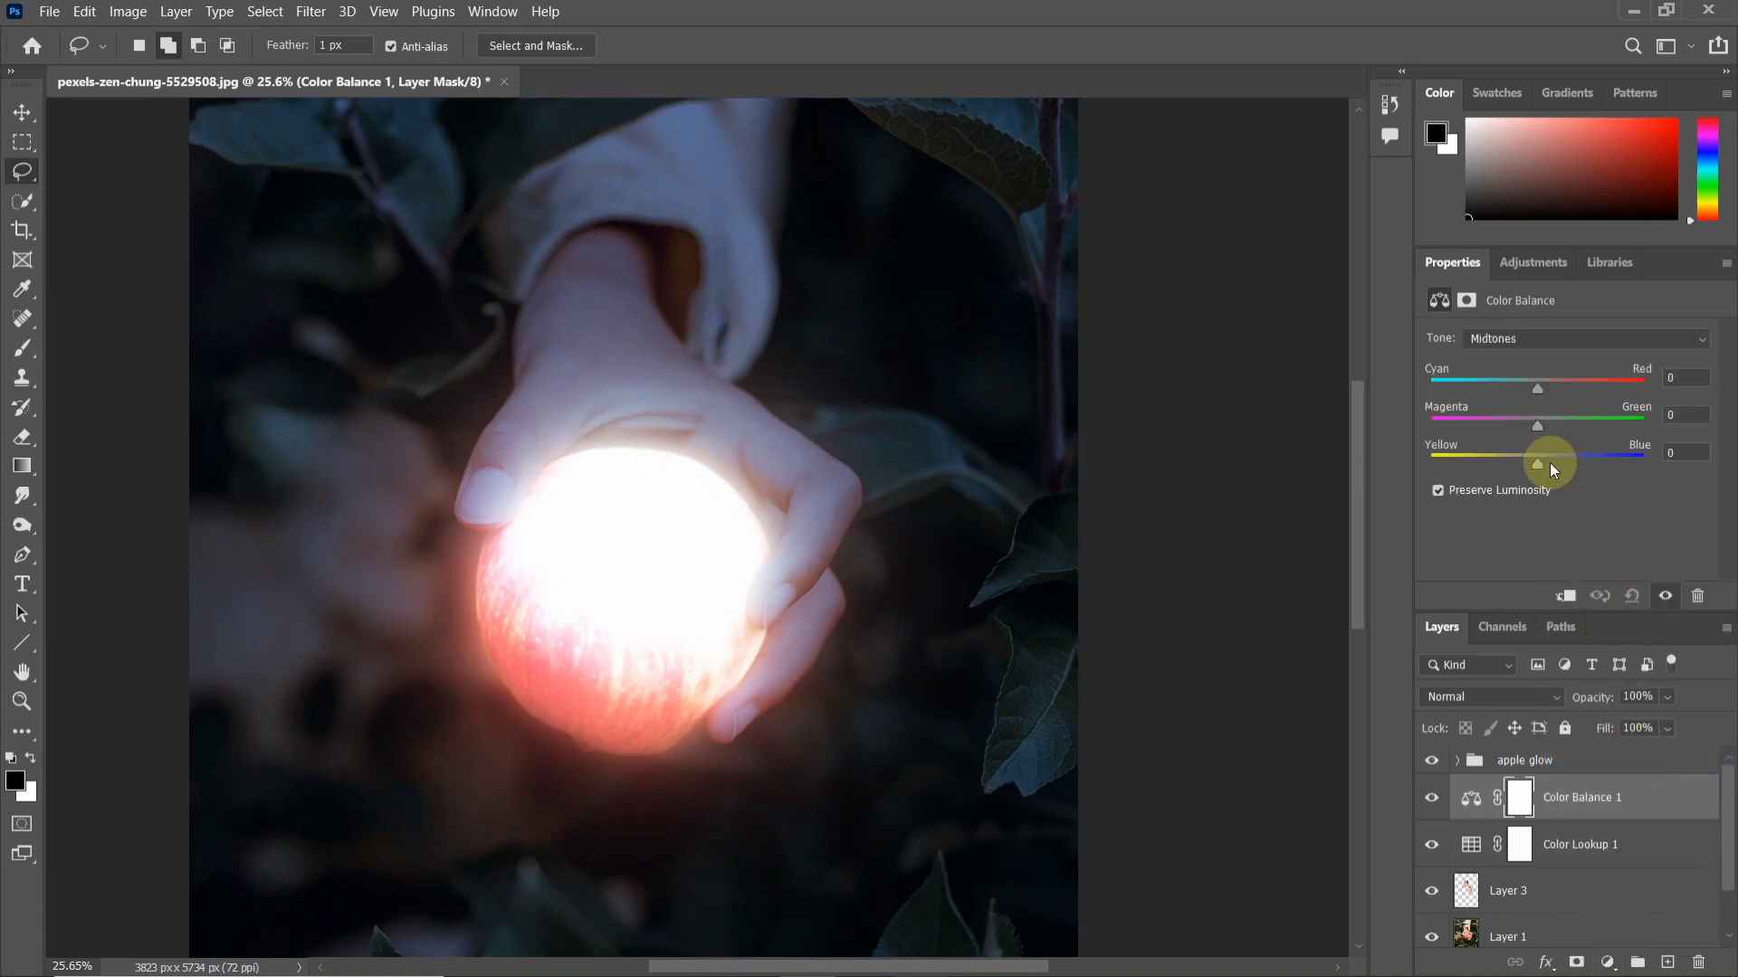
left_click_drag(1540, 464, 1524, 389)
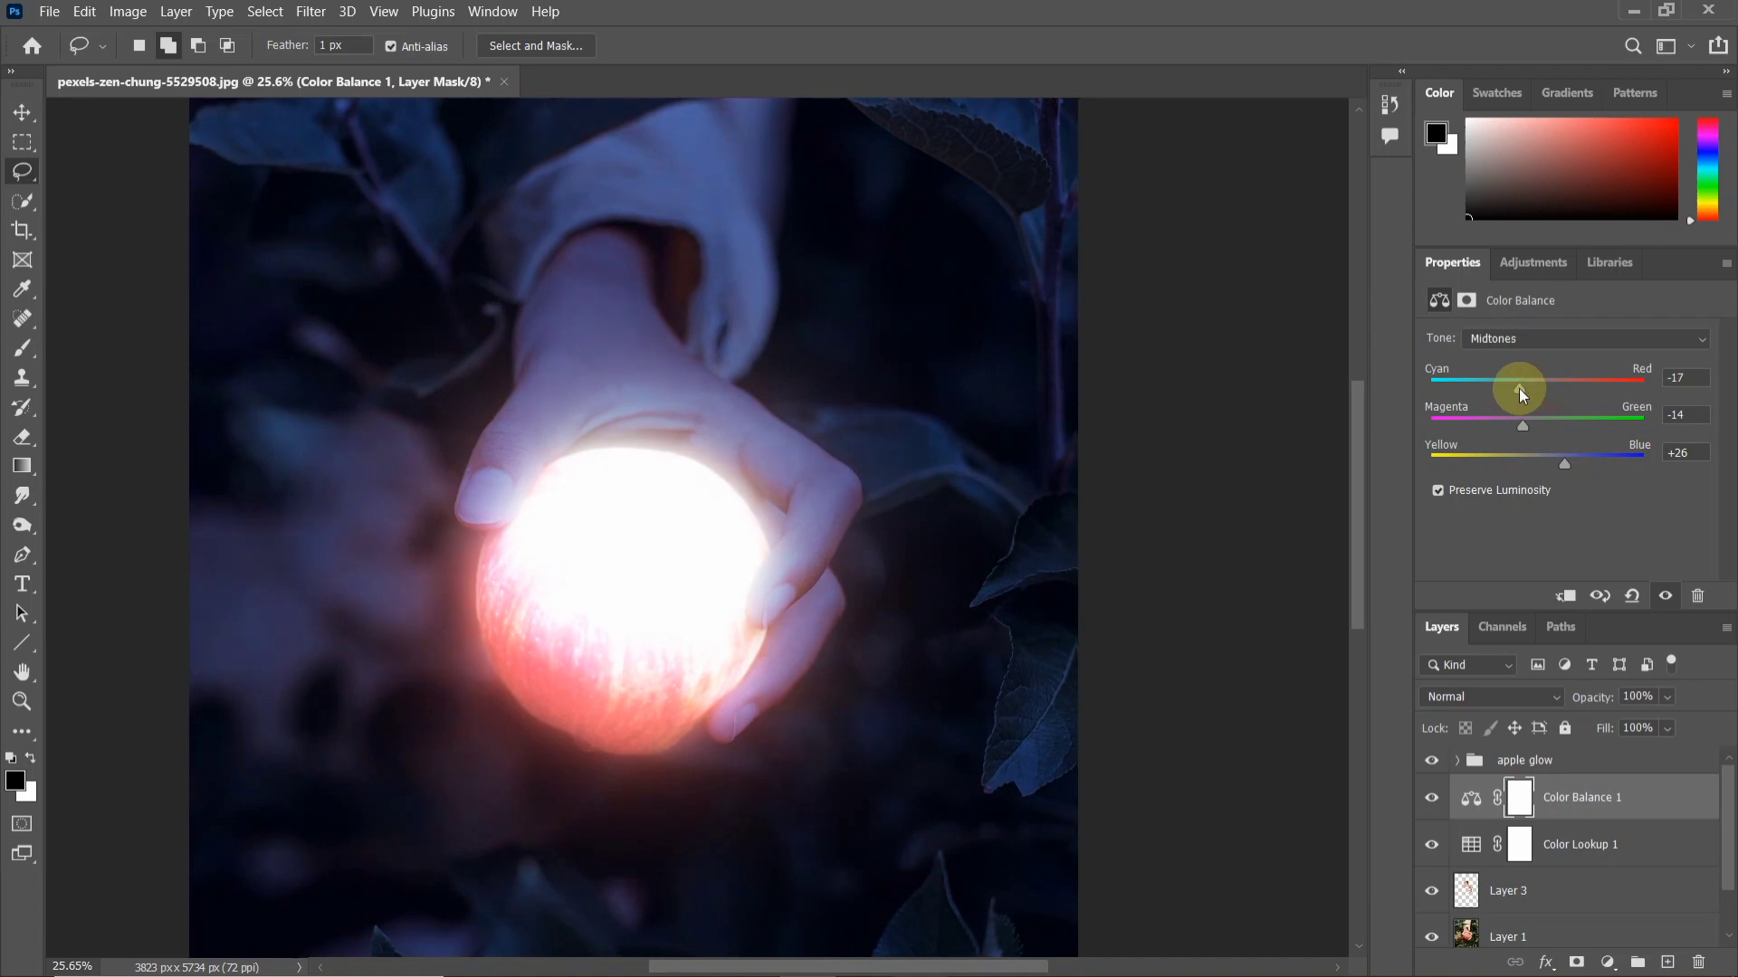
left_click_drag(1524, 391, 1531, 393)
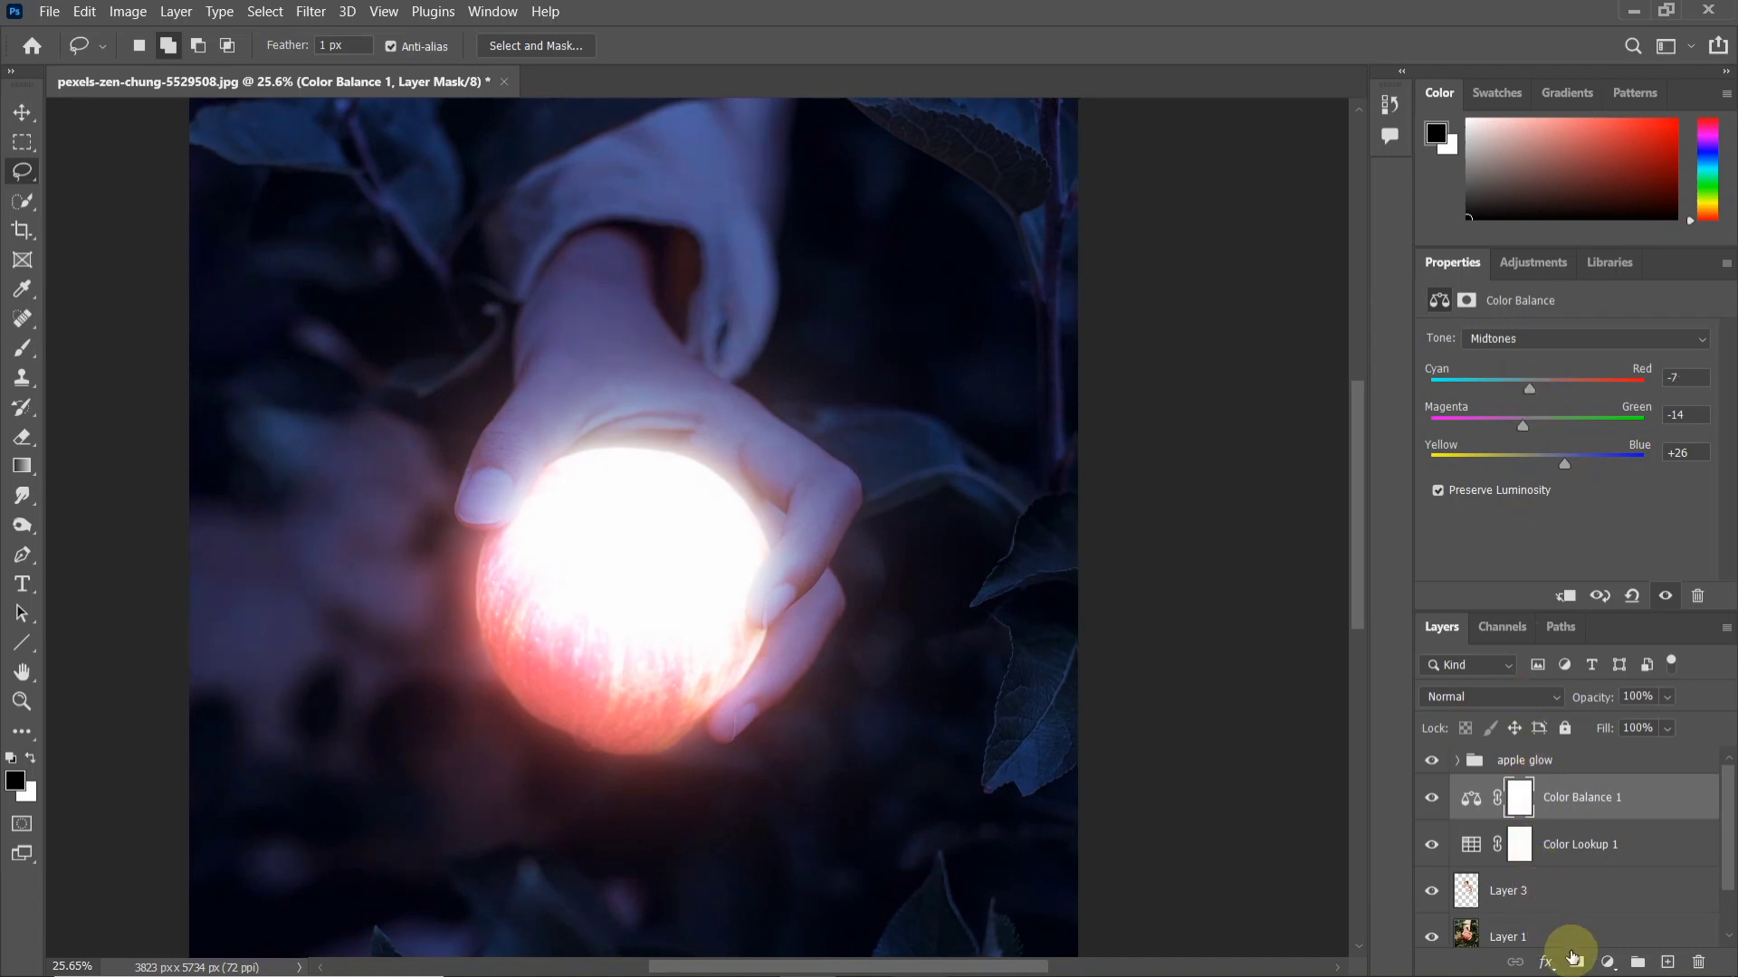
Step: Add a Vibrance adjustment layer above Color Balance 1 with Vibrance -5 and Saturation -32
left_click(1603, 963)
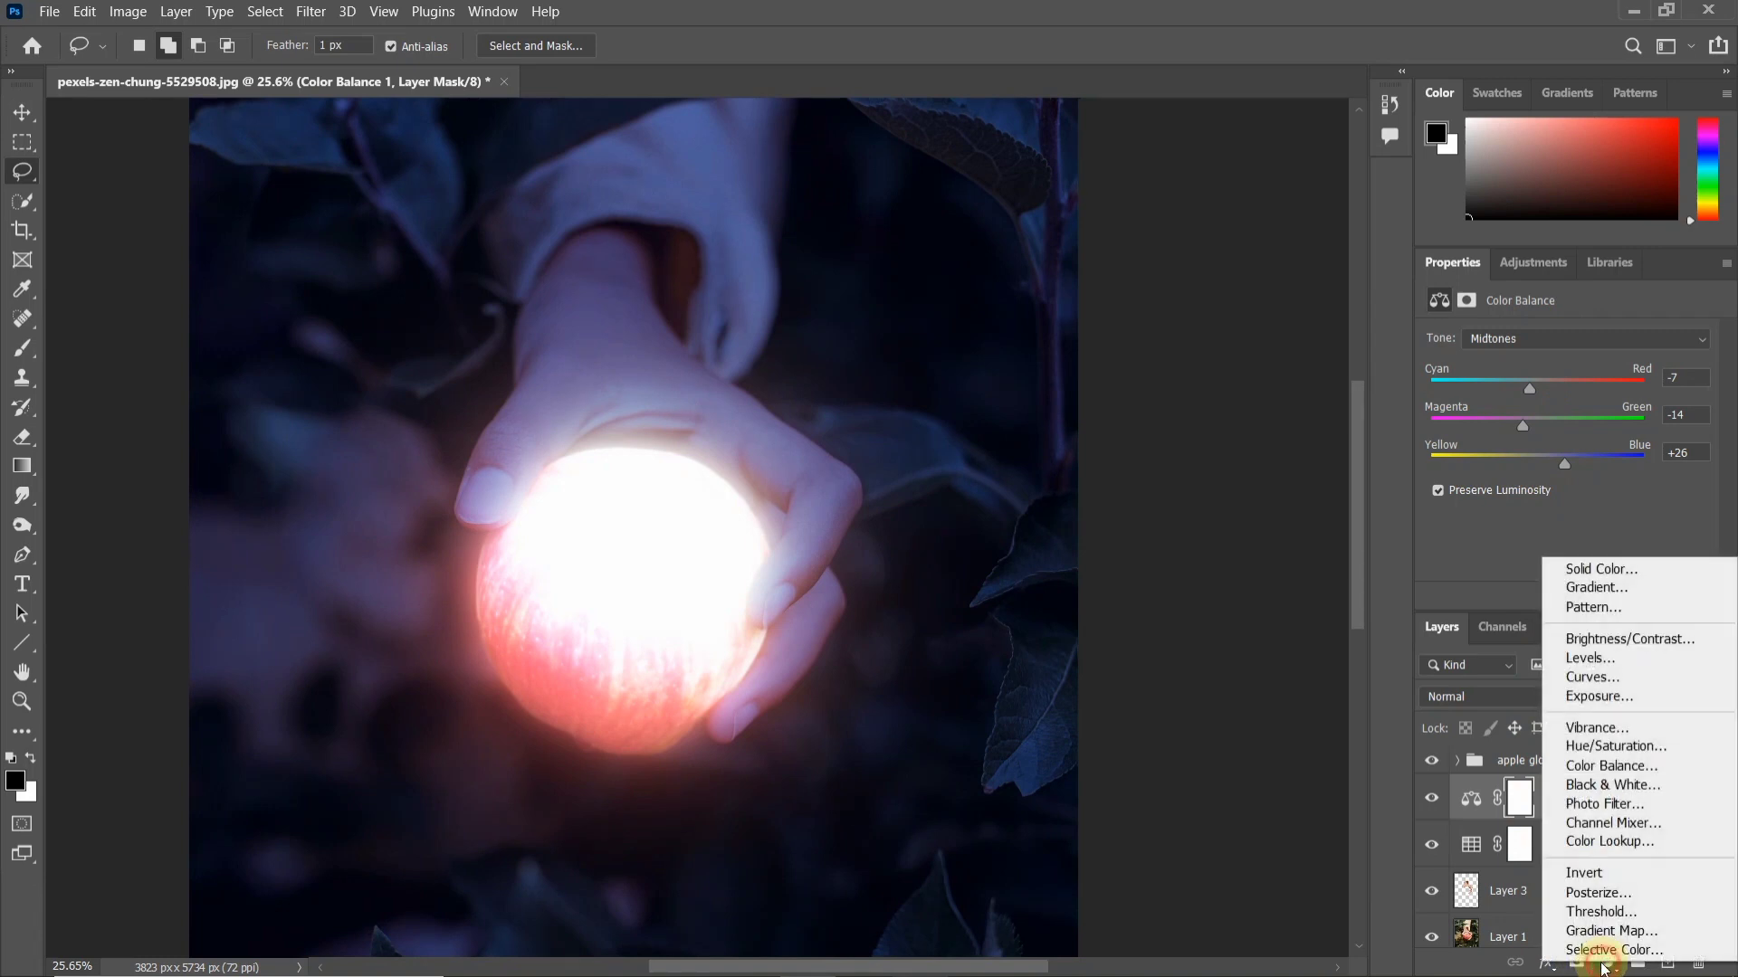
left_click(1594, 733)
left_click_drag(1578, 399, 1517, 412)
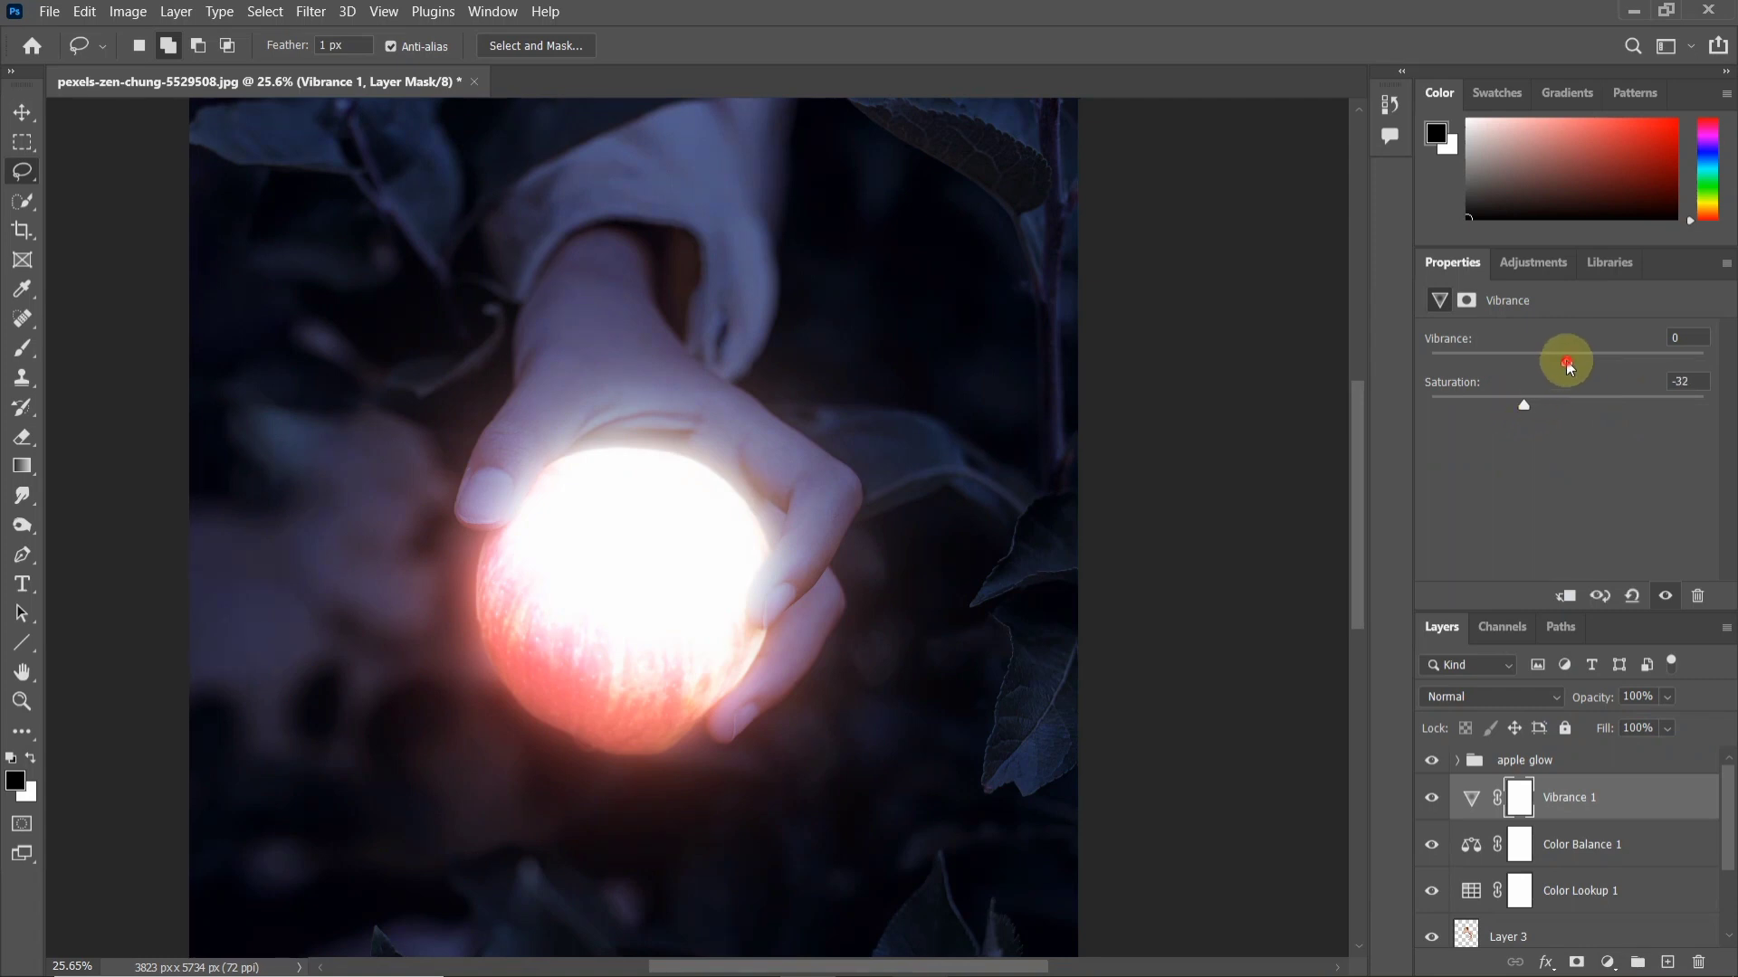
left_click(1576, 362)
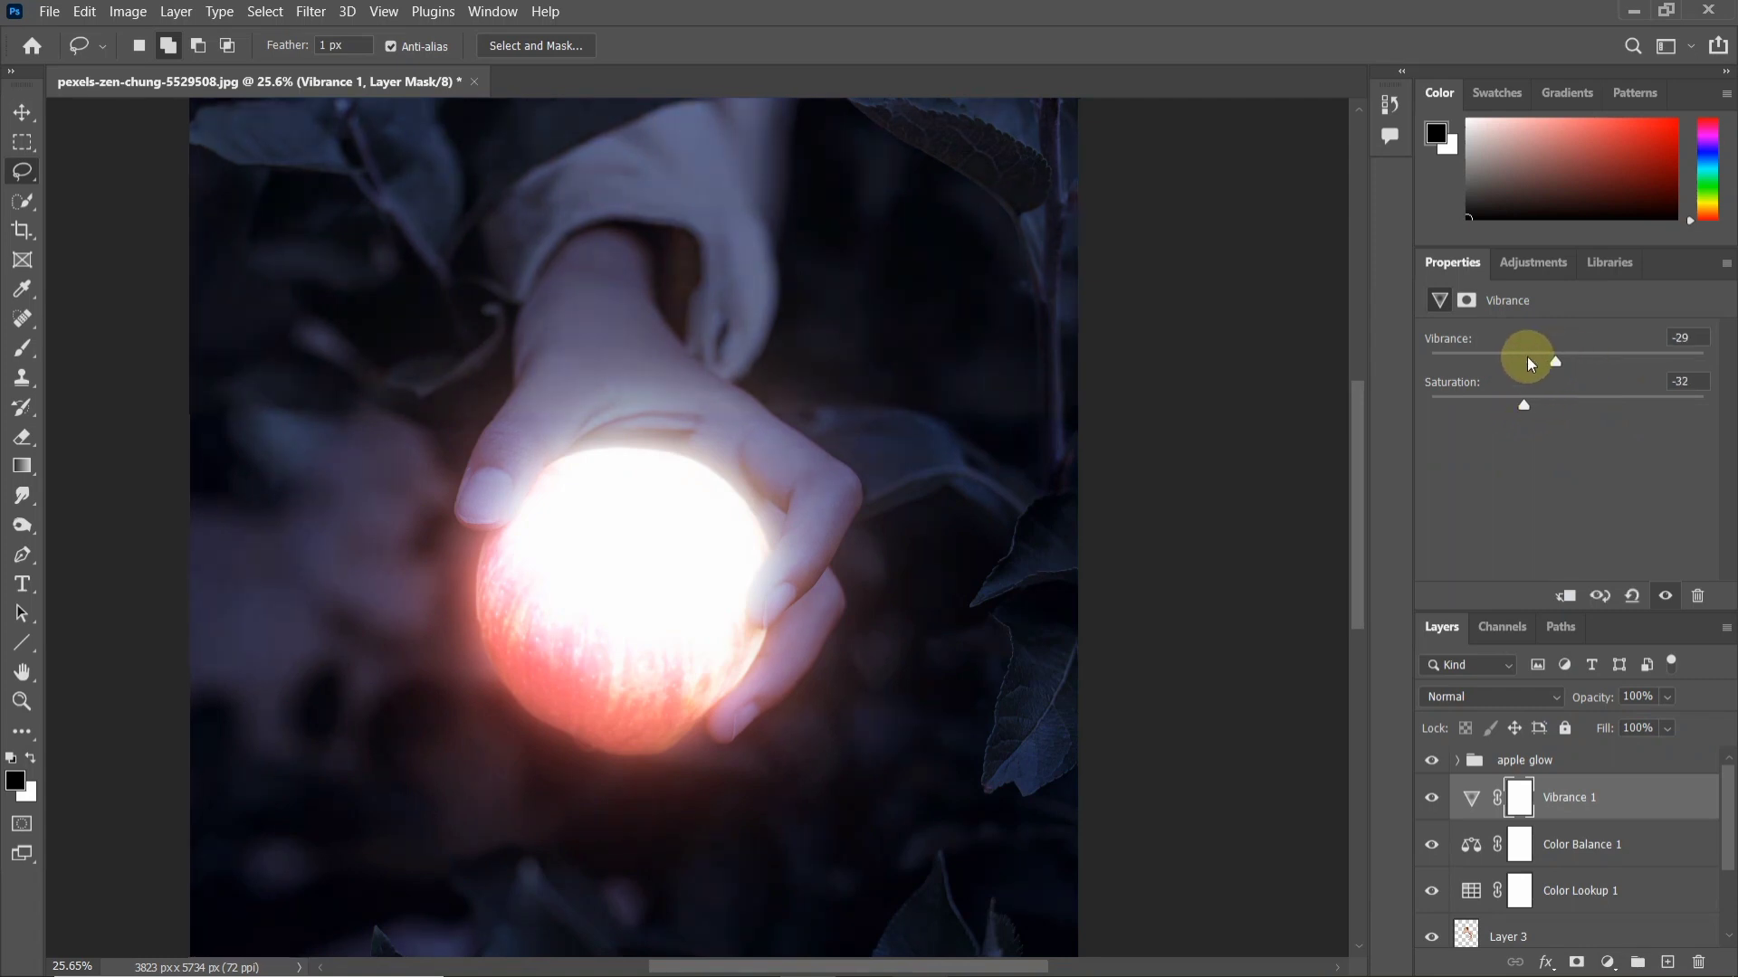
left_click_drag(1528, 360, 1561, 361)
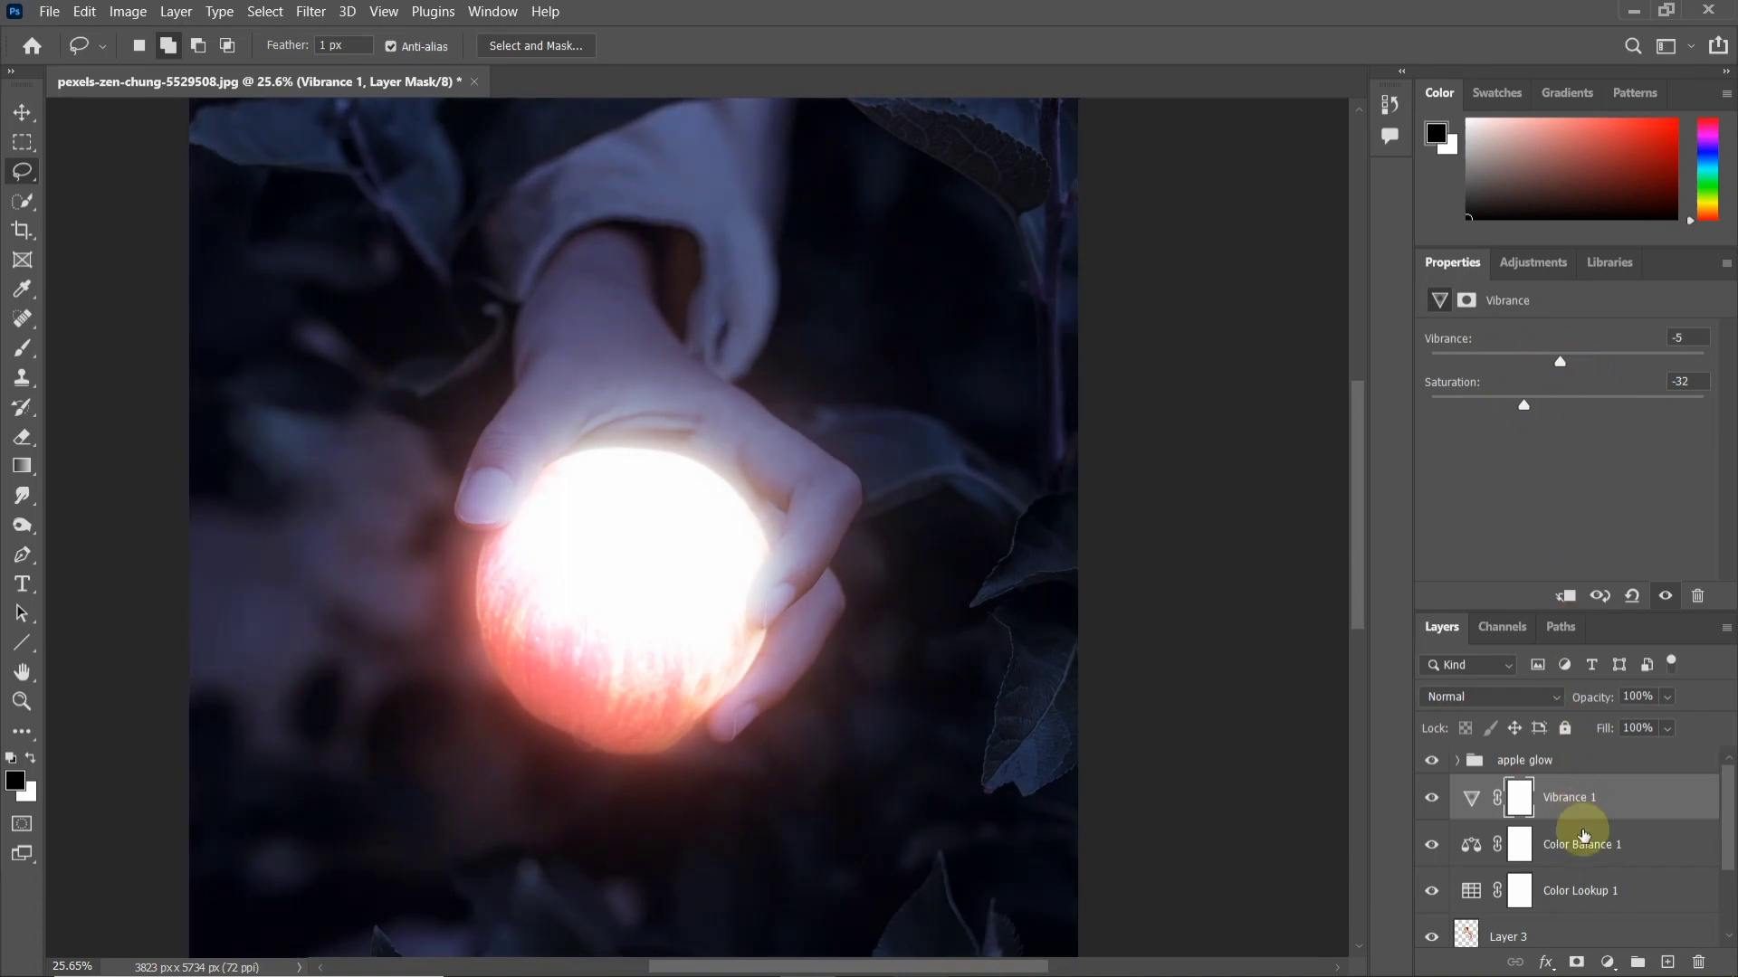
Step: Group the Vibrance, Color Balance and Color Lookup adjustment layers and name the group "night effect"
scroll(1579, 892, "down", 1)
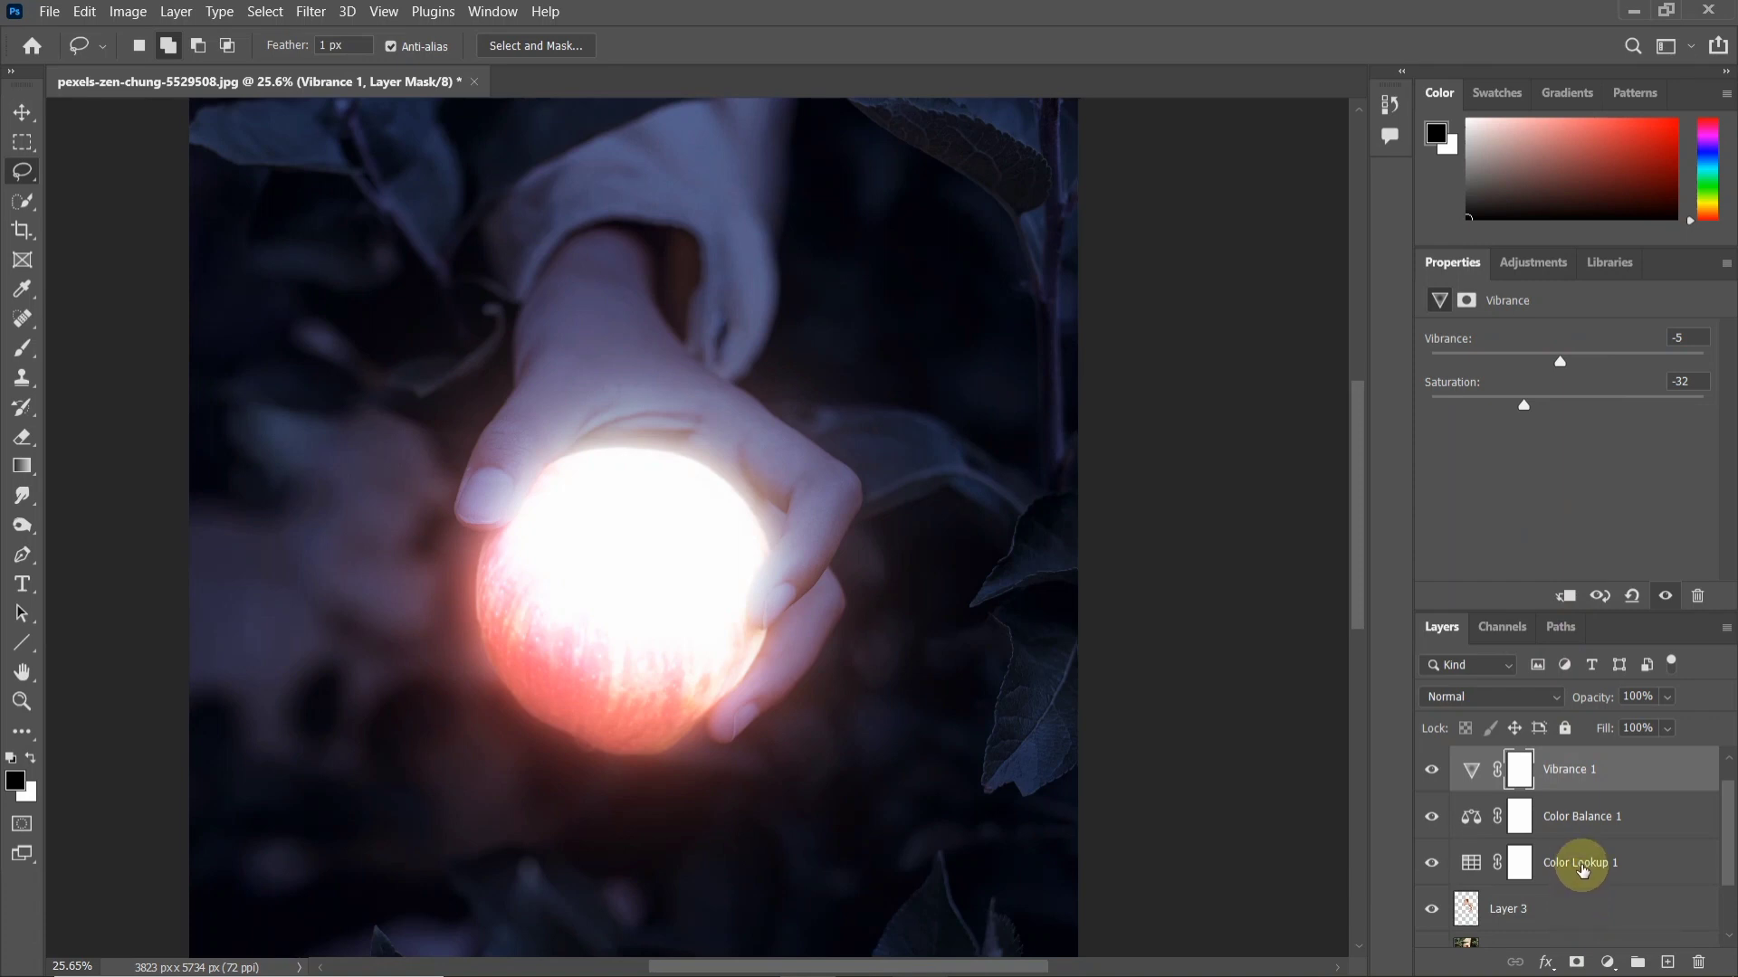
scroll(1583, 876, "up", 1)
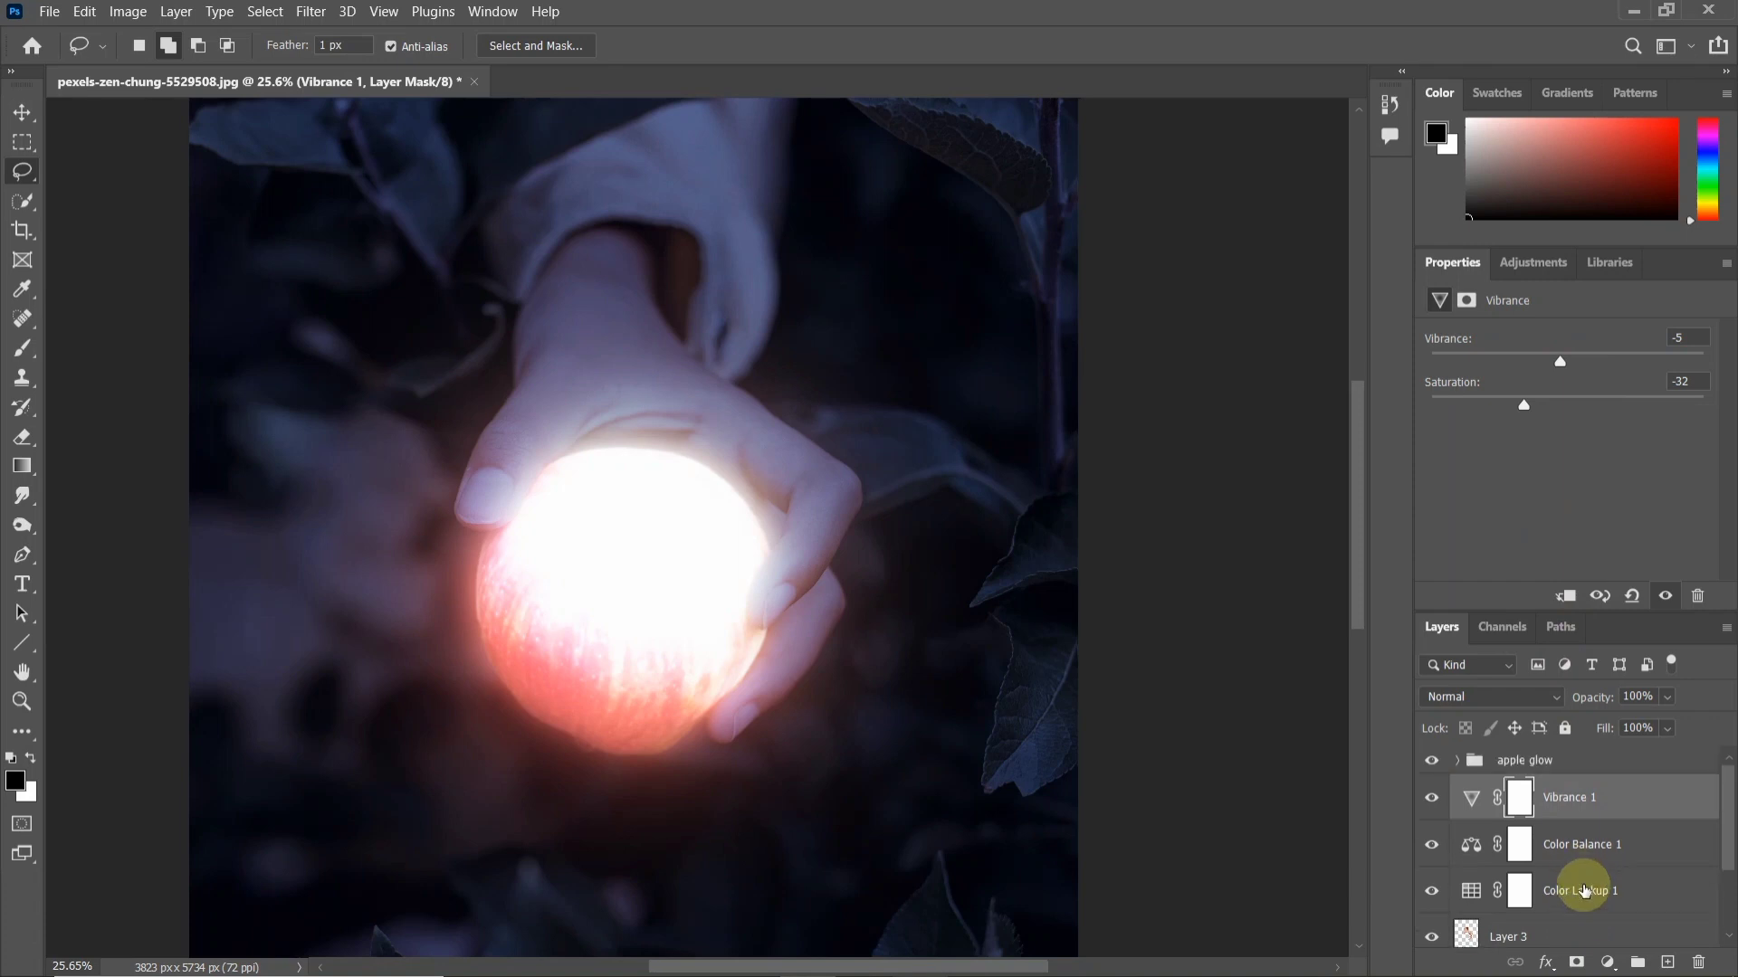
left_click(1583, 892, "shift")
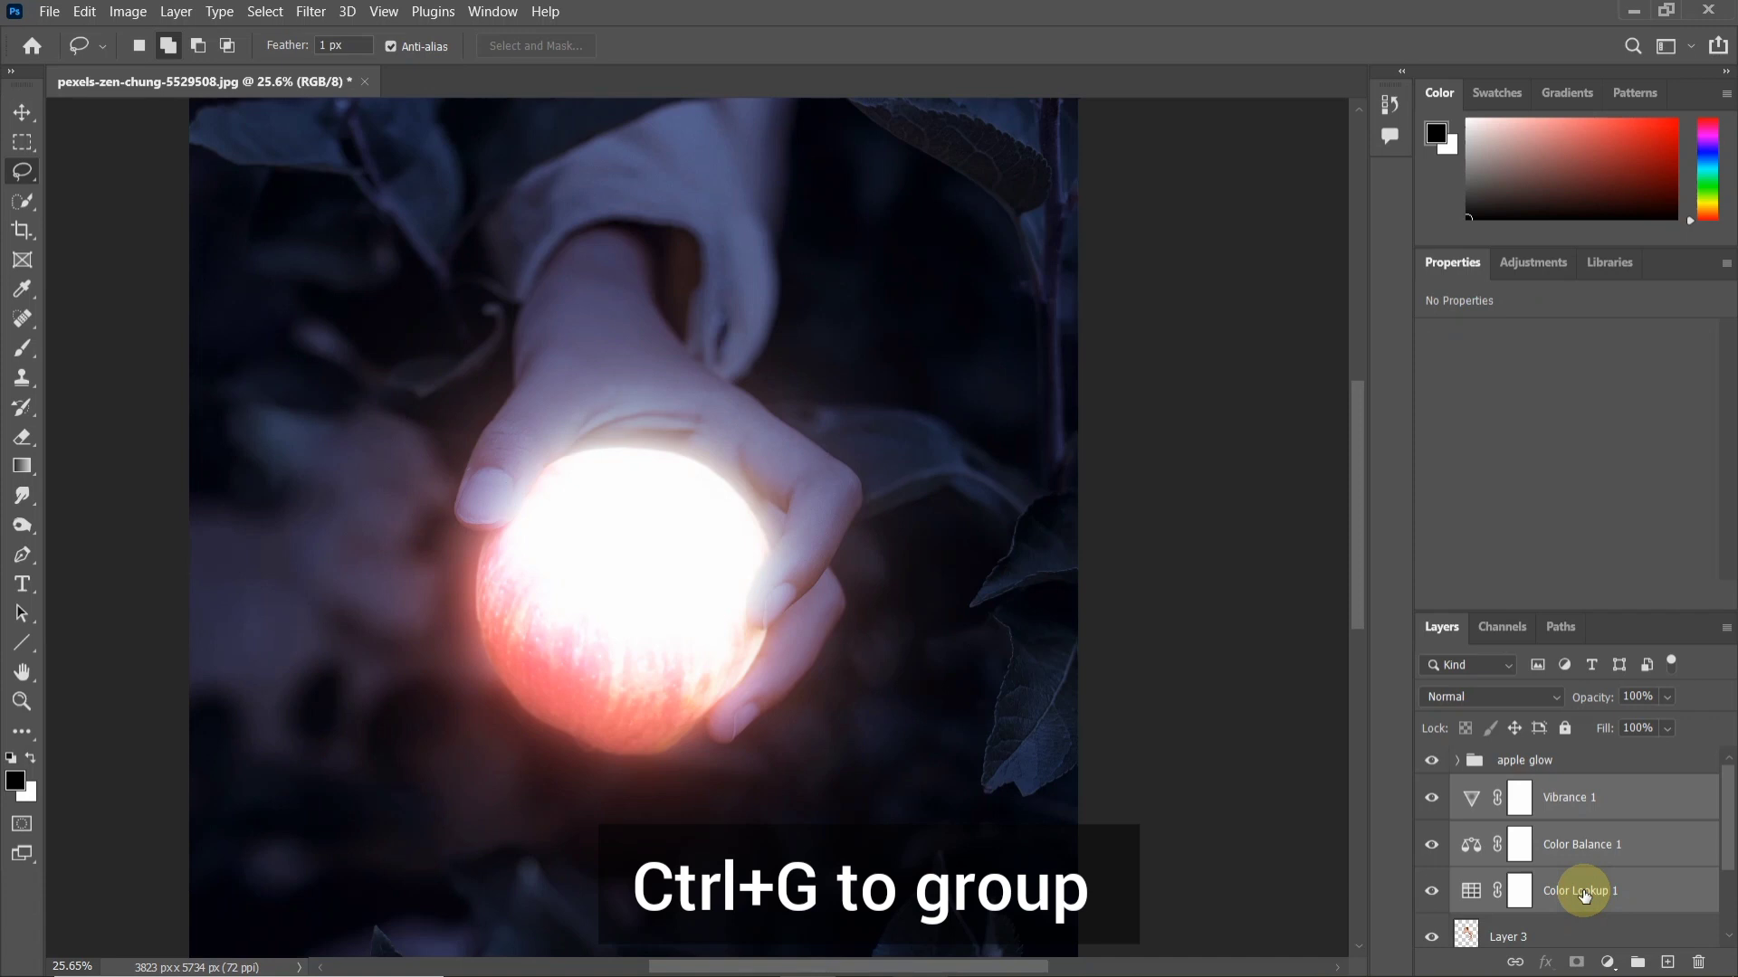
key("ctrl+g")
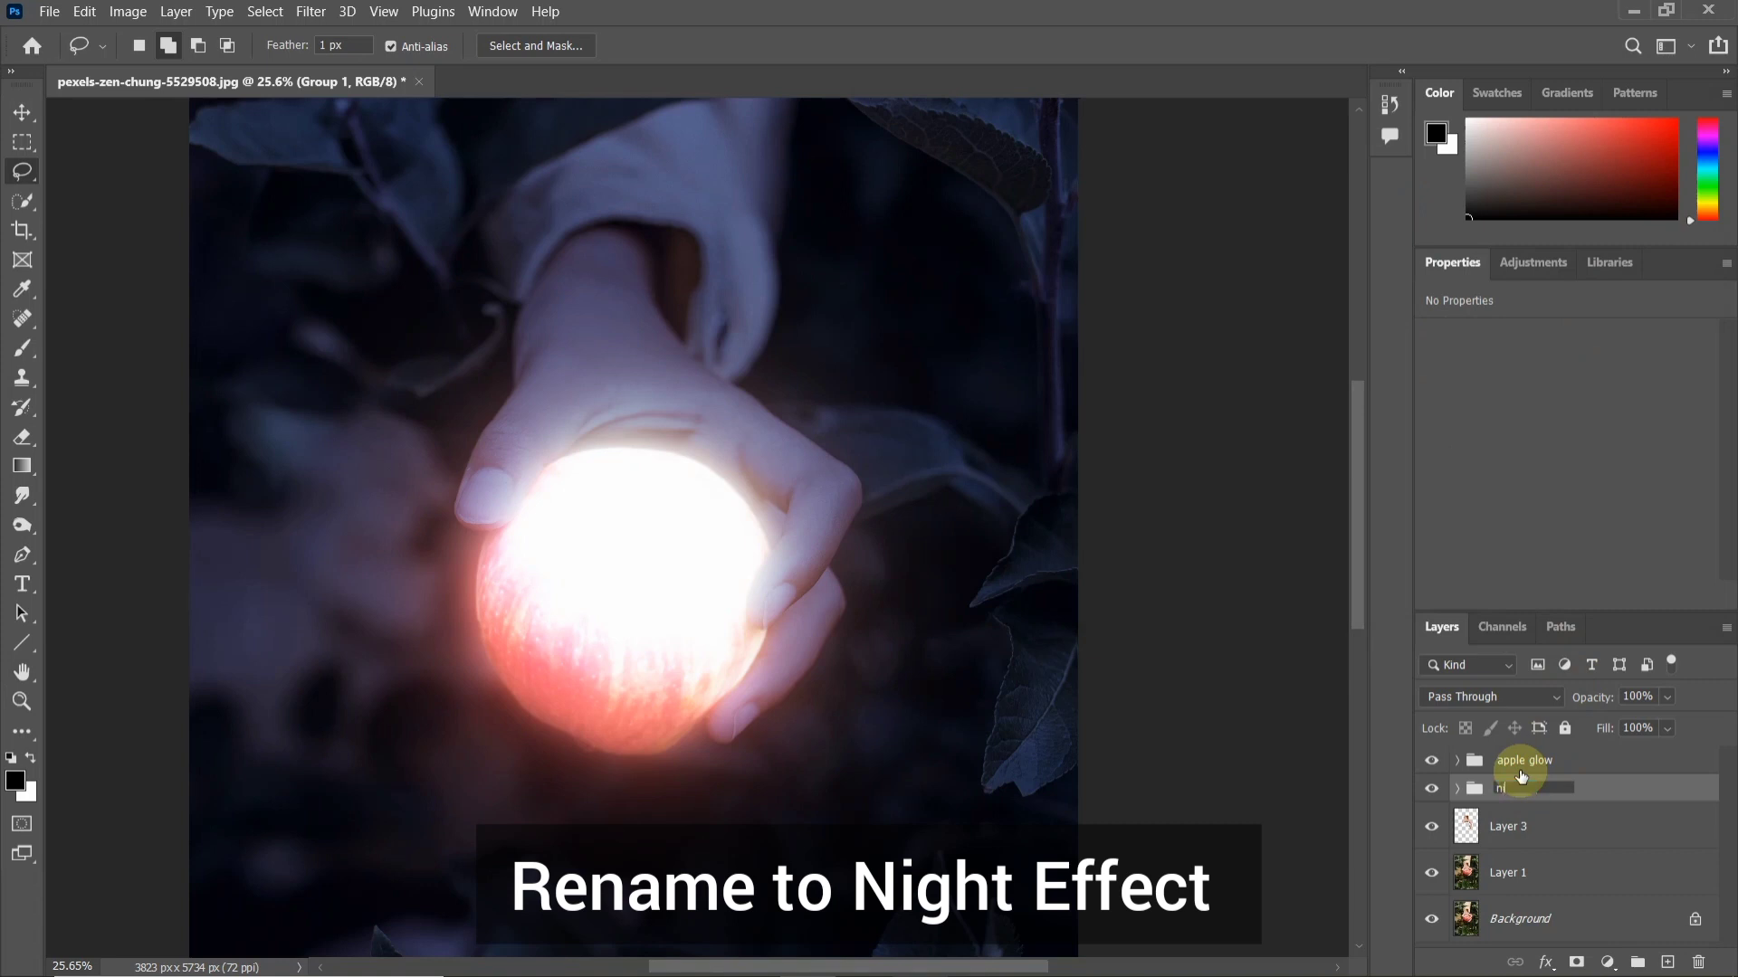
type("ight effect")
key("Return")
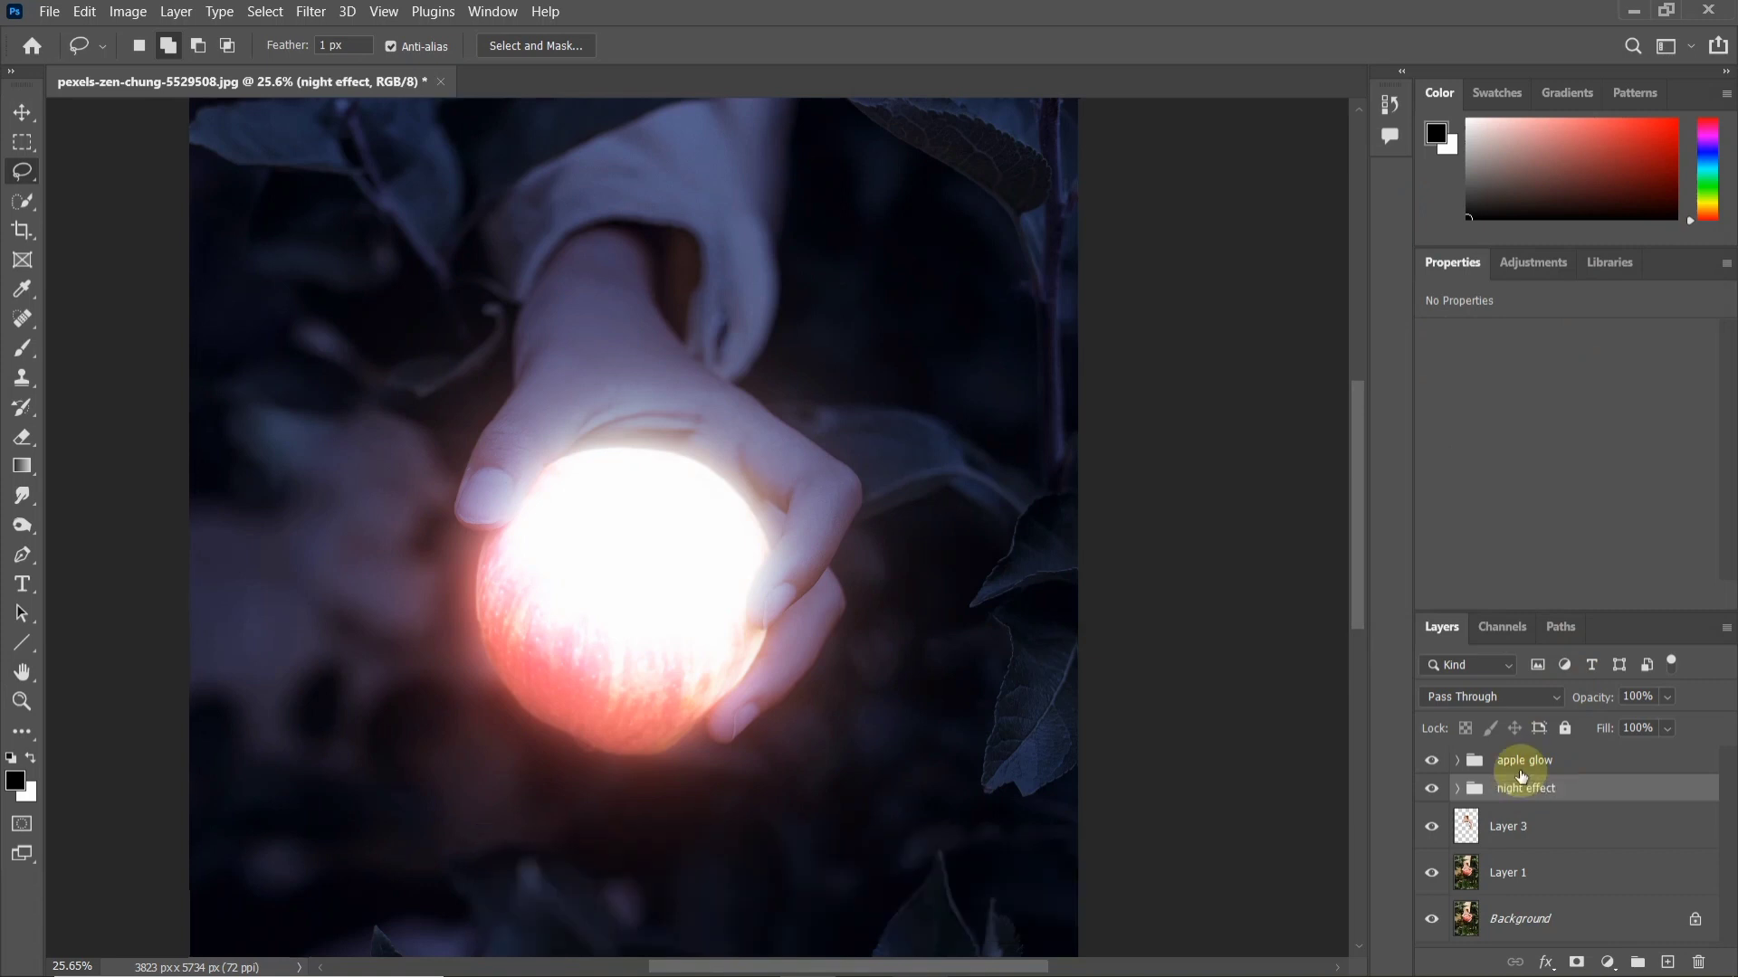
Step: Add a layer mask to the night effect group and load the hand outline from Layer 3 as a selection
left_click(1471, 825)
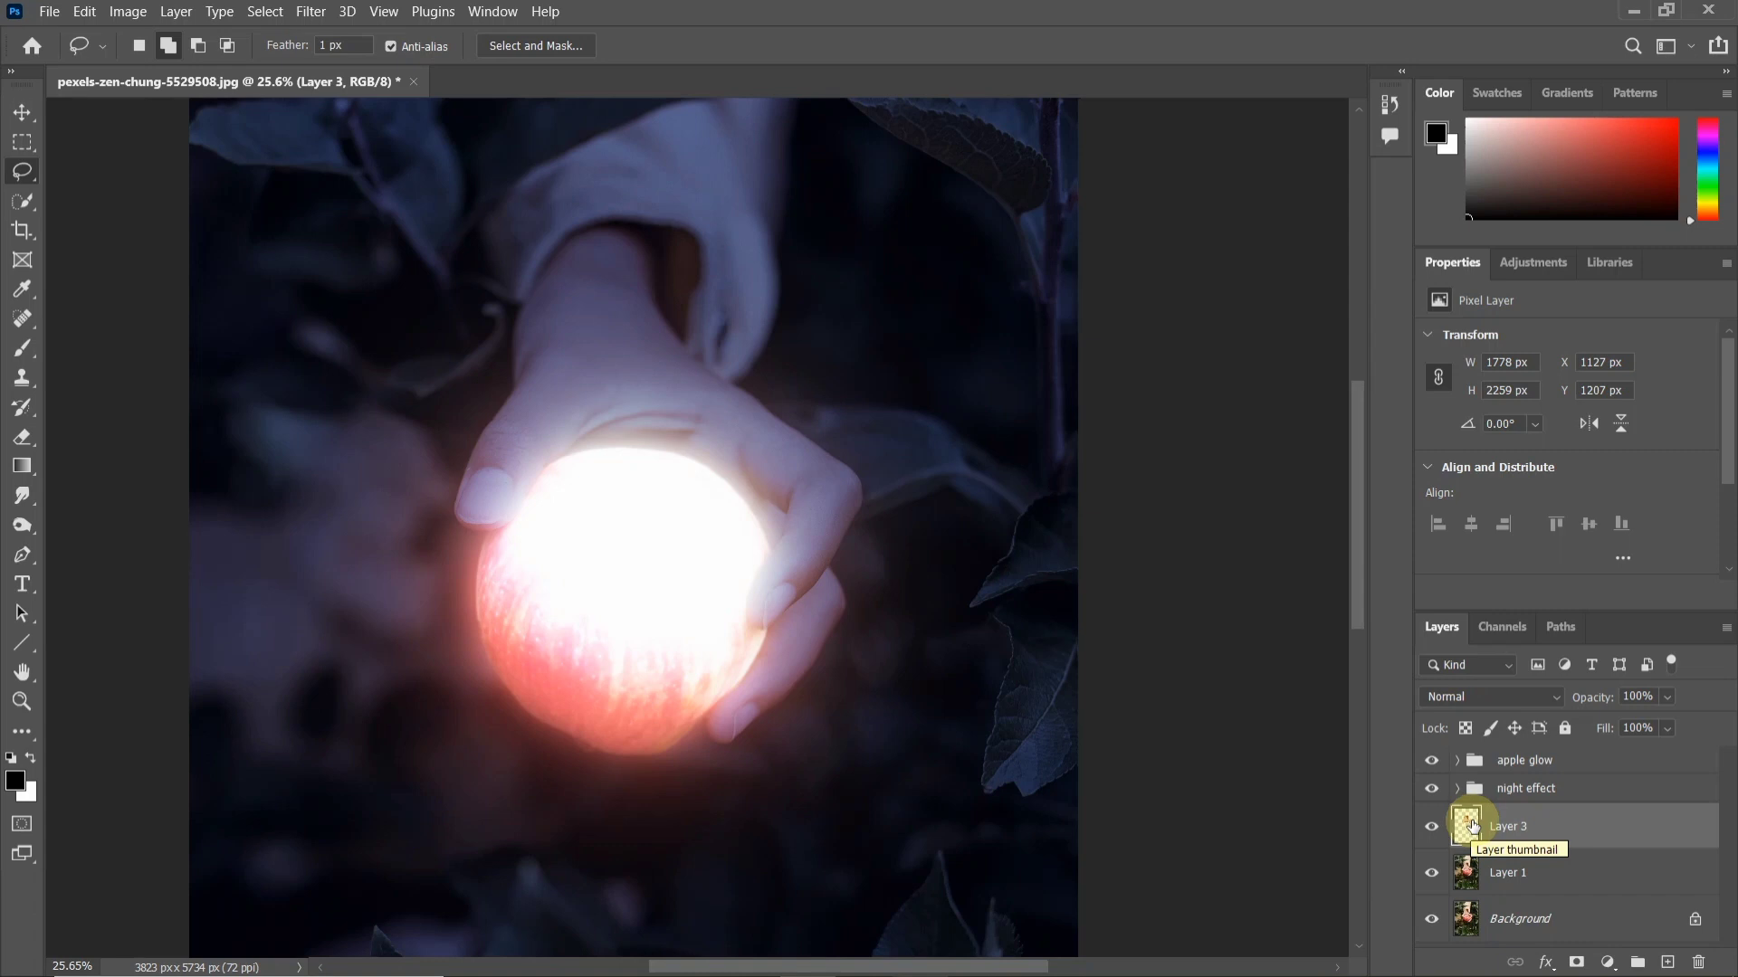
left_click(1502, 791)
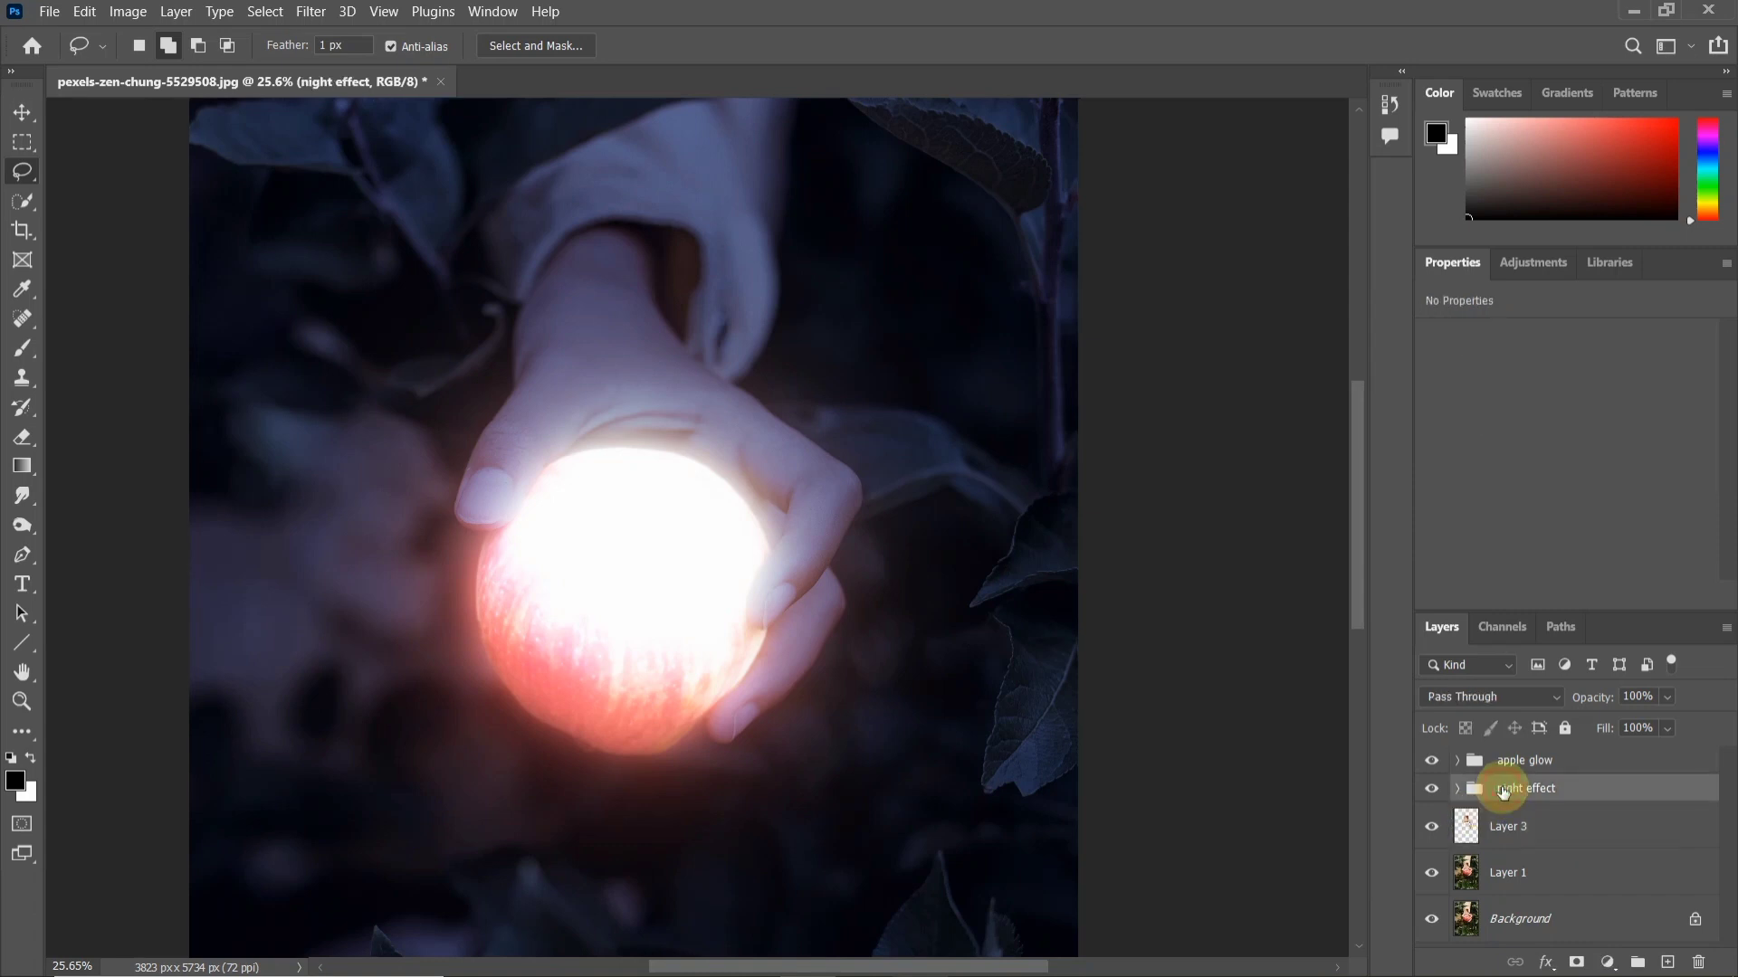
left_click(1577, 963)
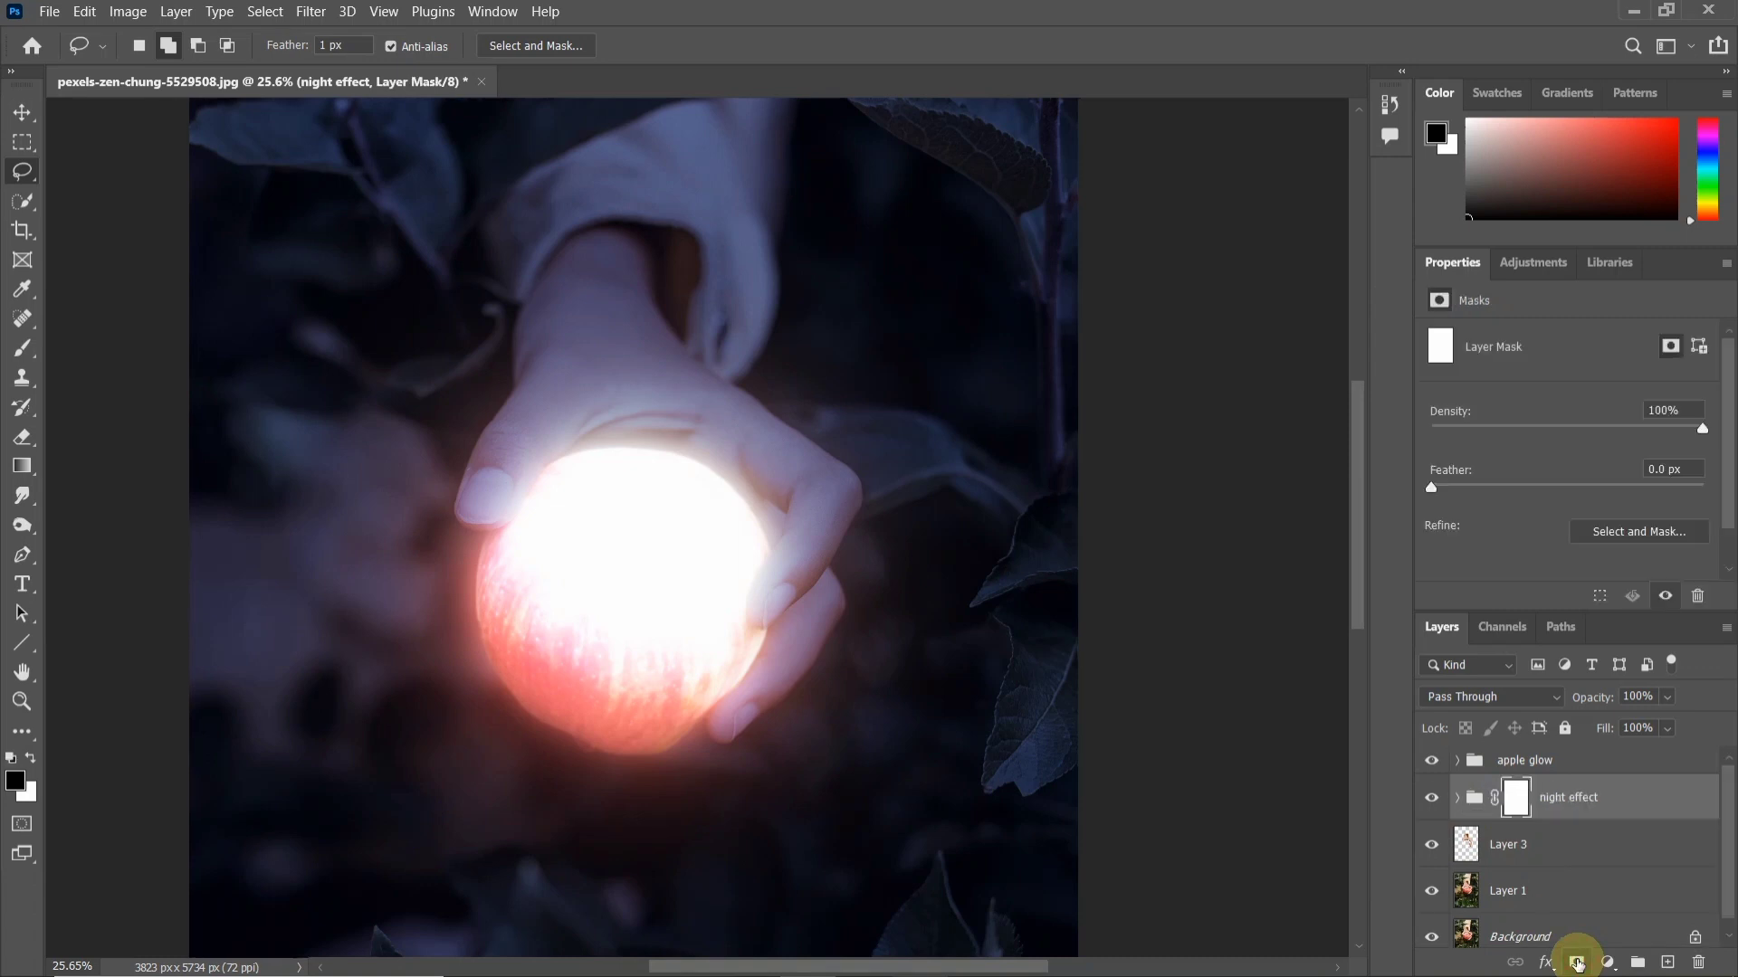
left_click(1464, 846, "ctrl")
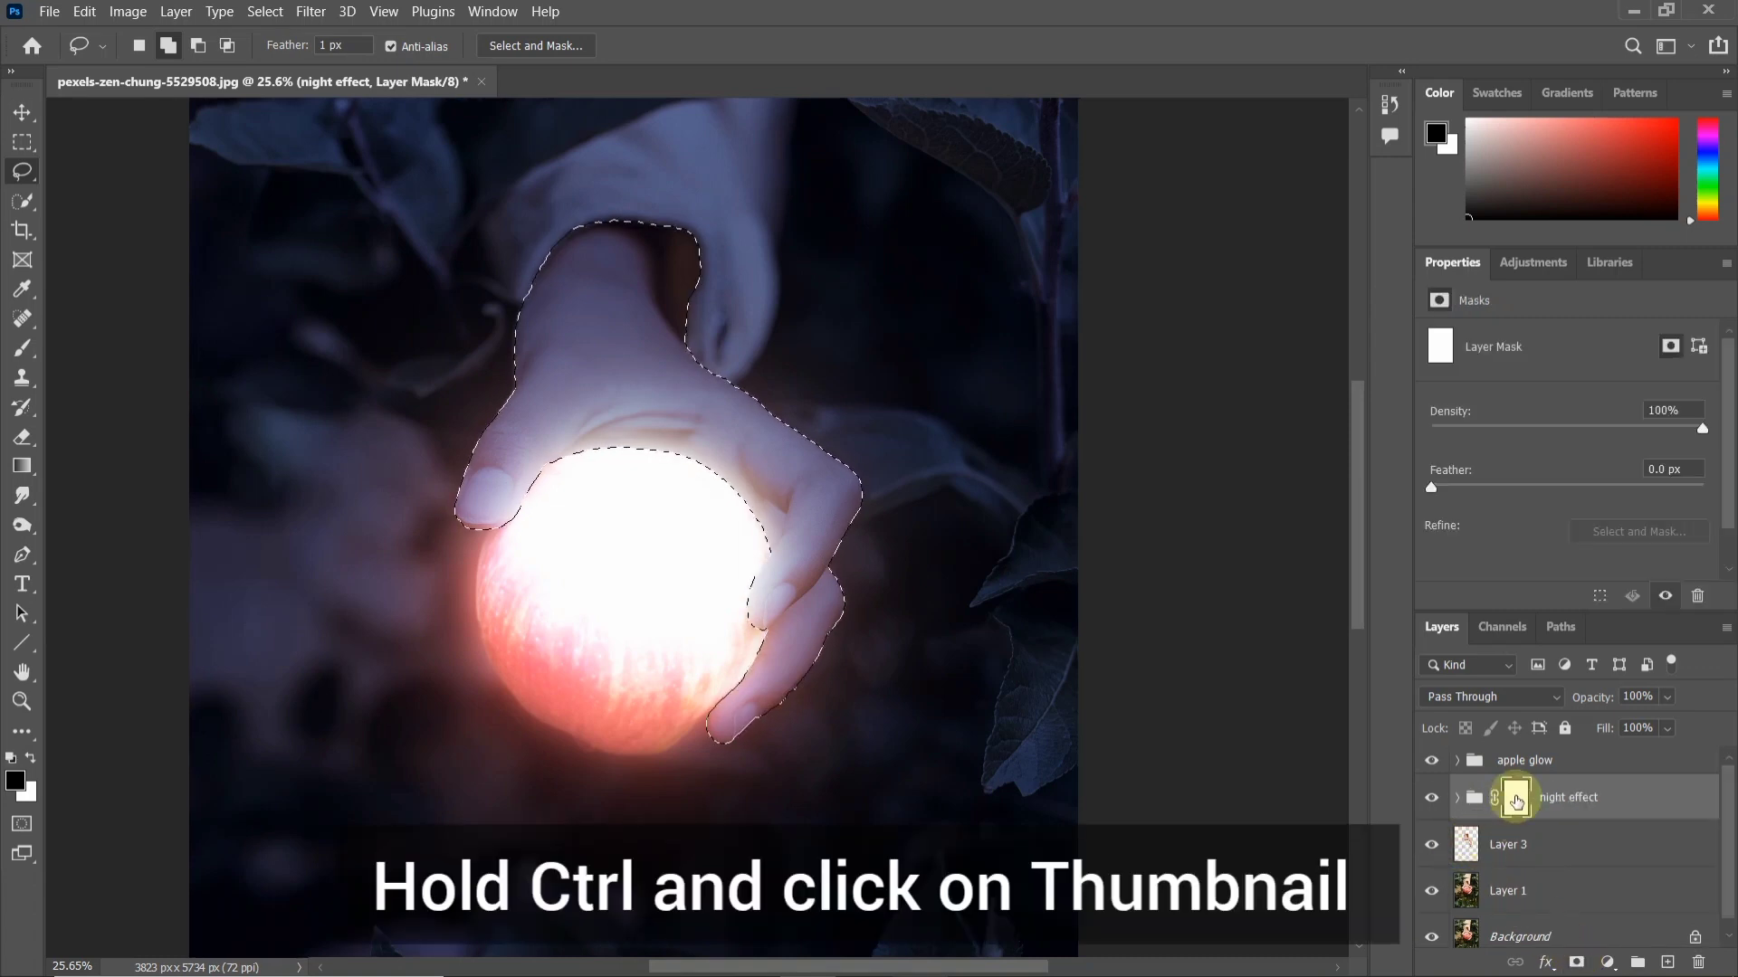
Step: Set up the Brush tool with black as the foreground color and a flow of 20%
left_click(36, 353)
left_click(90, 349)
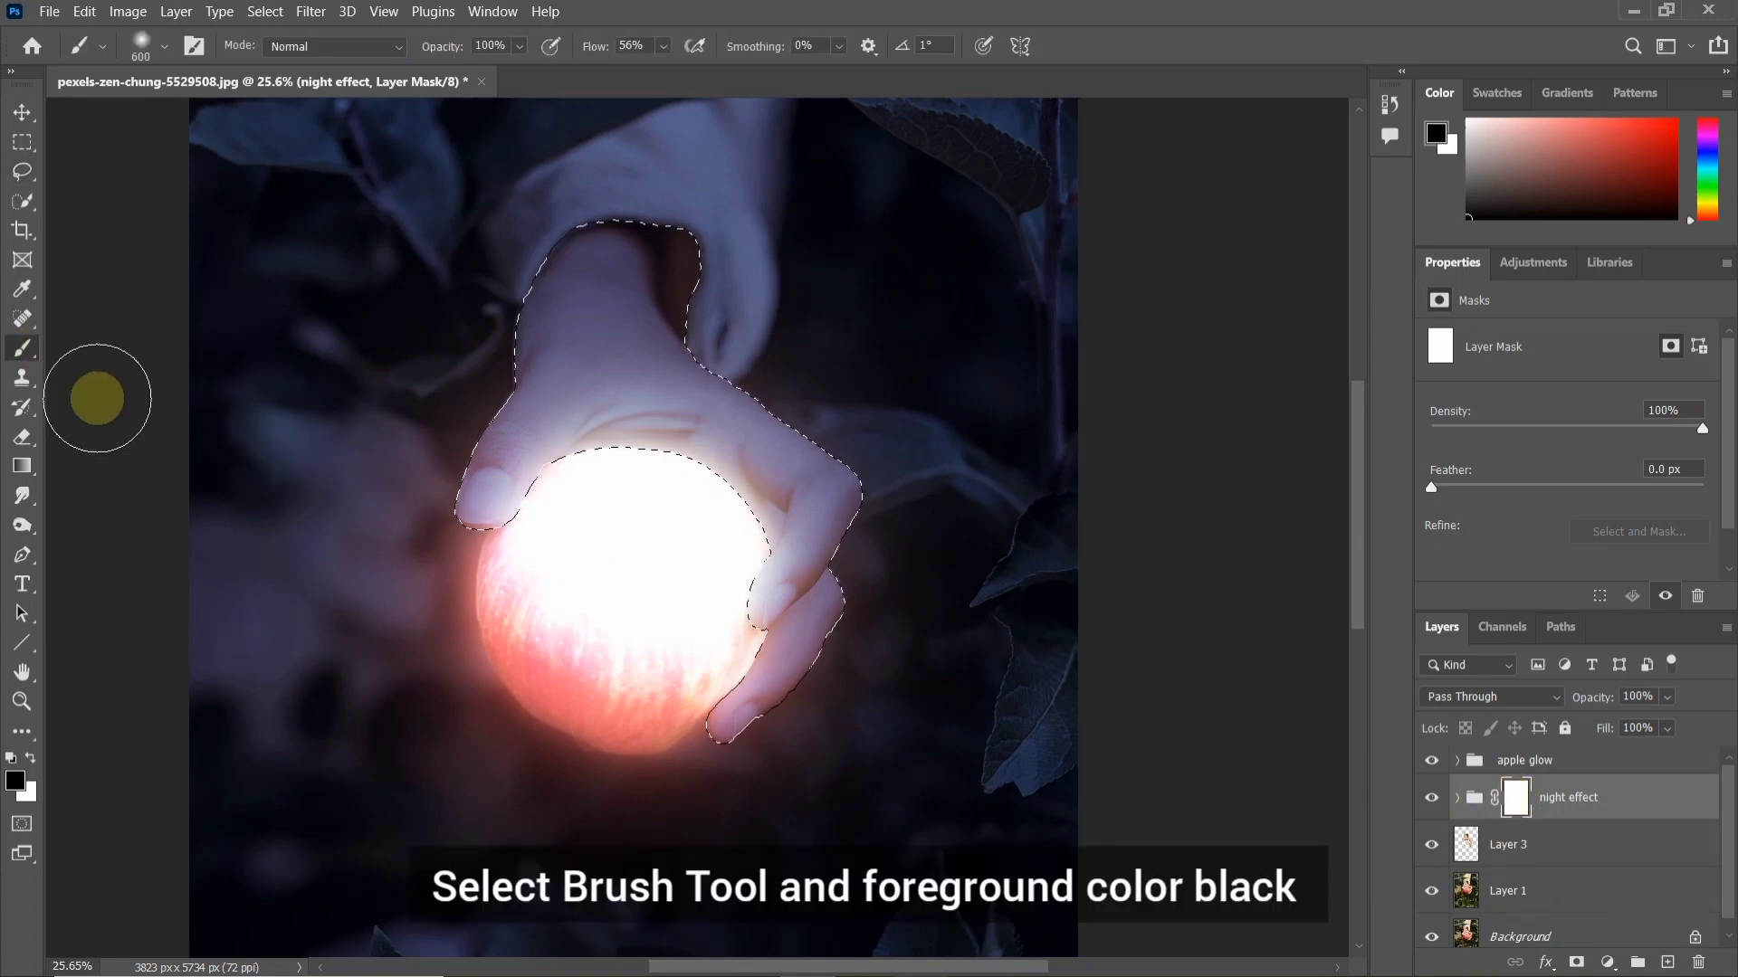
left_click(12, 758)
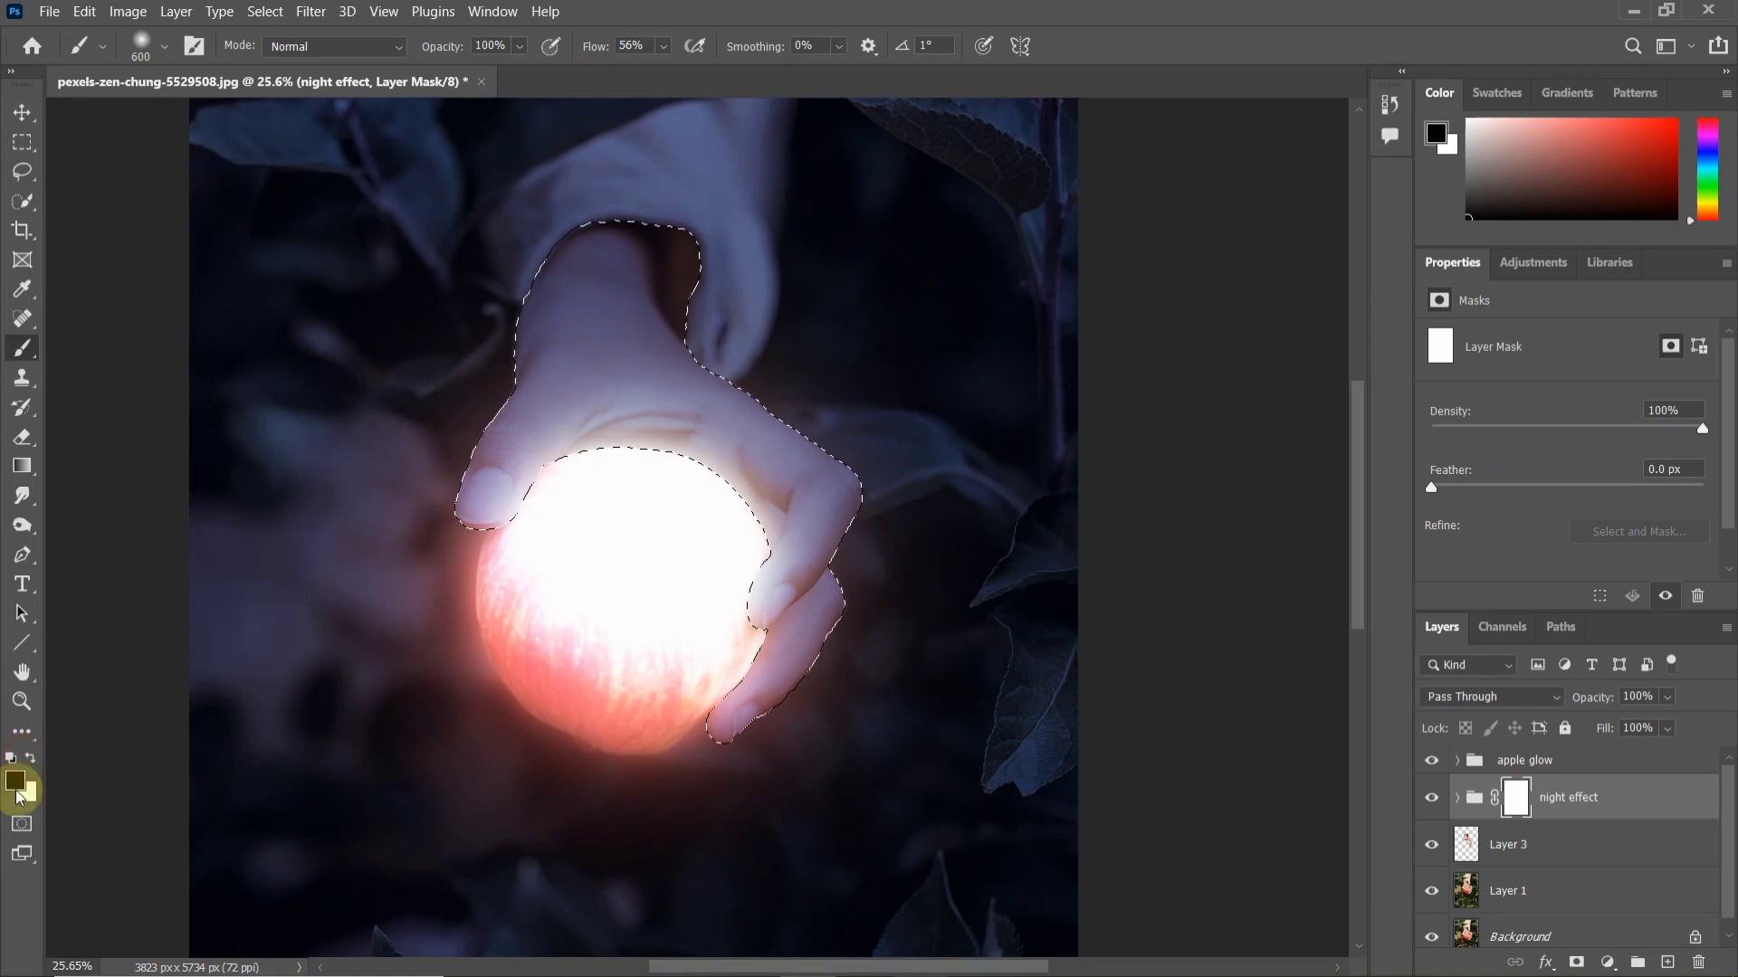
left_click(519, 46)
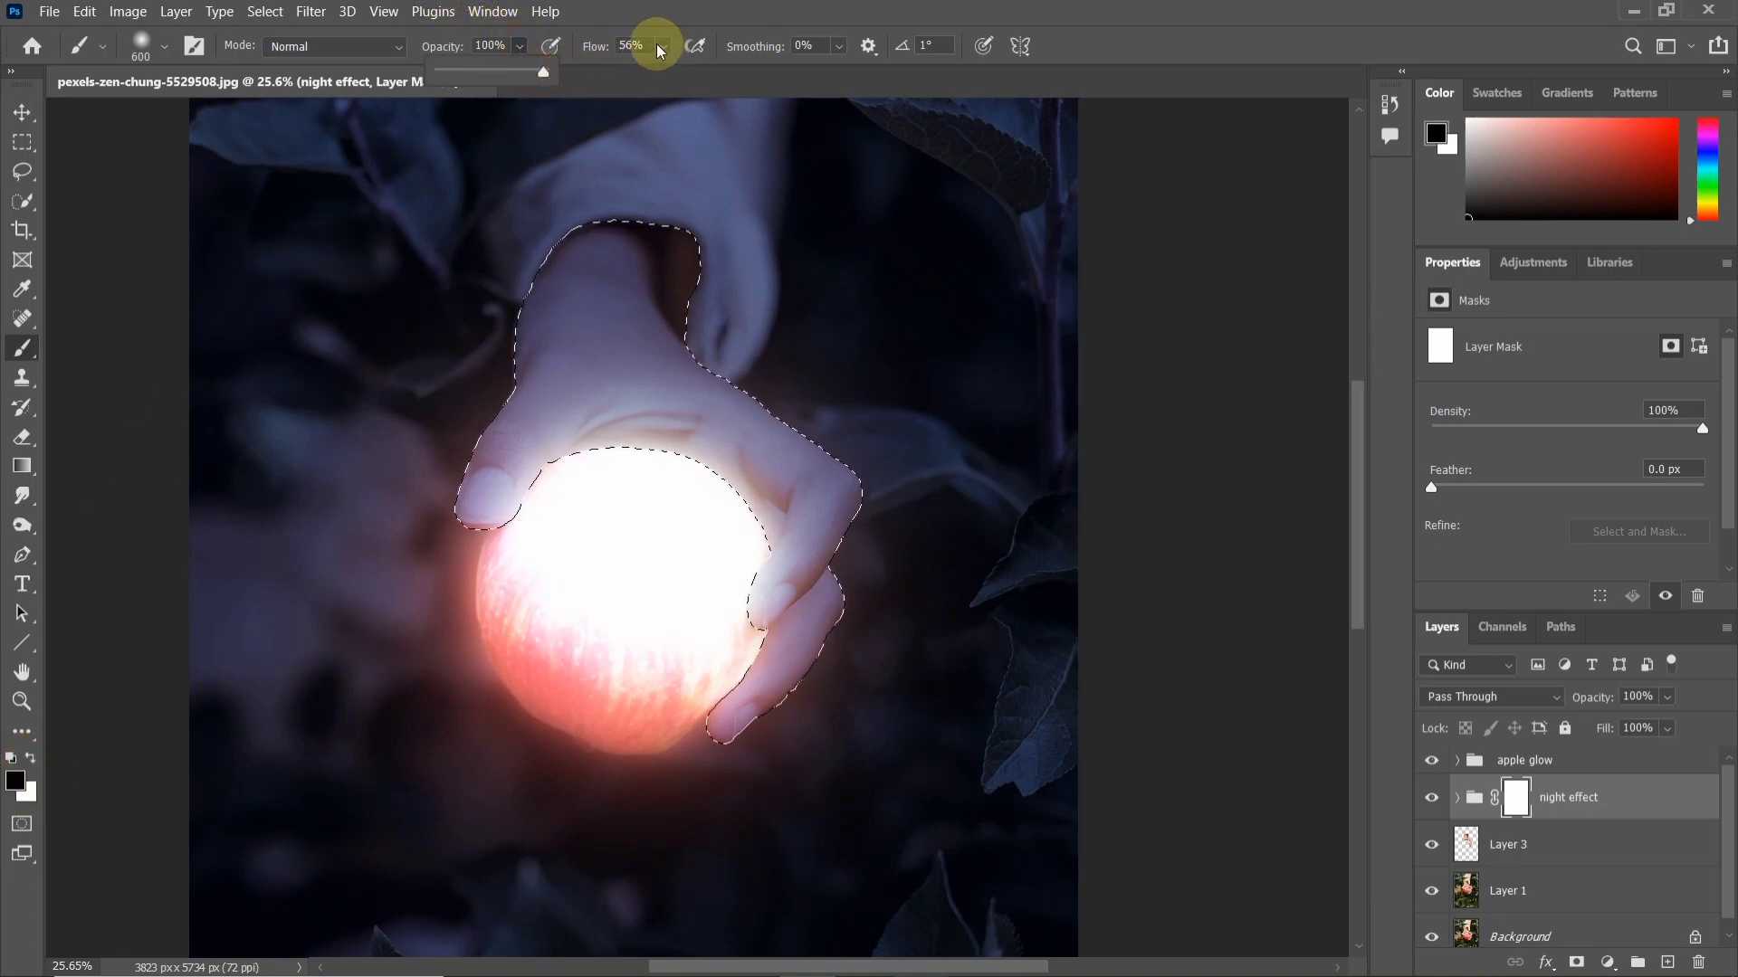
left_click(602, 48)
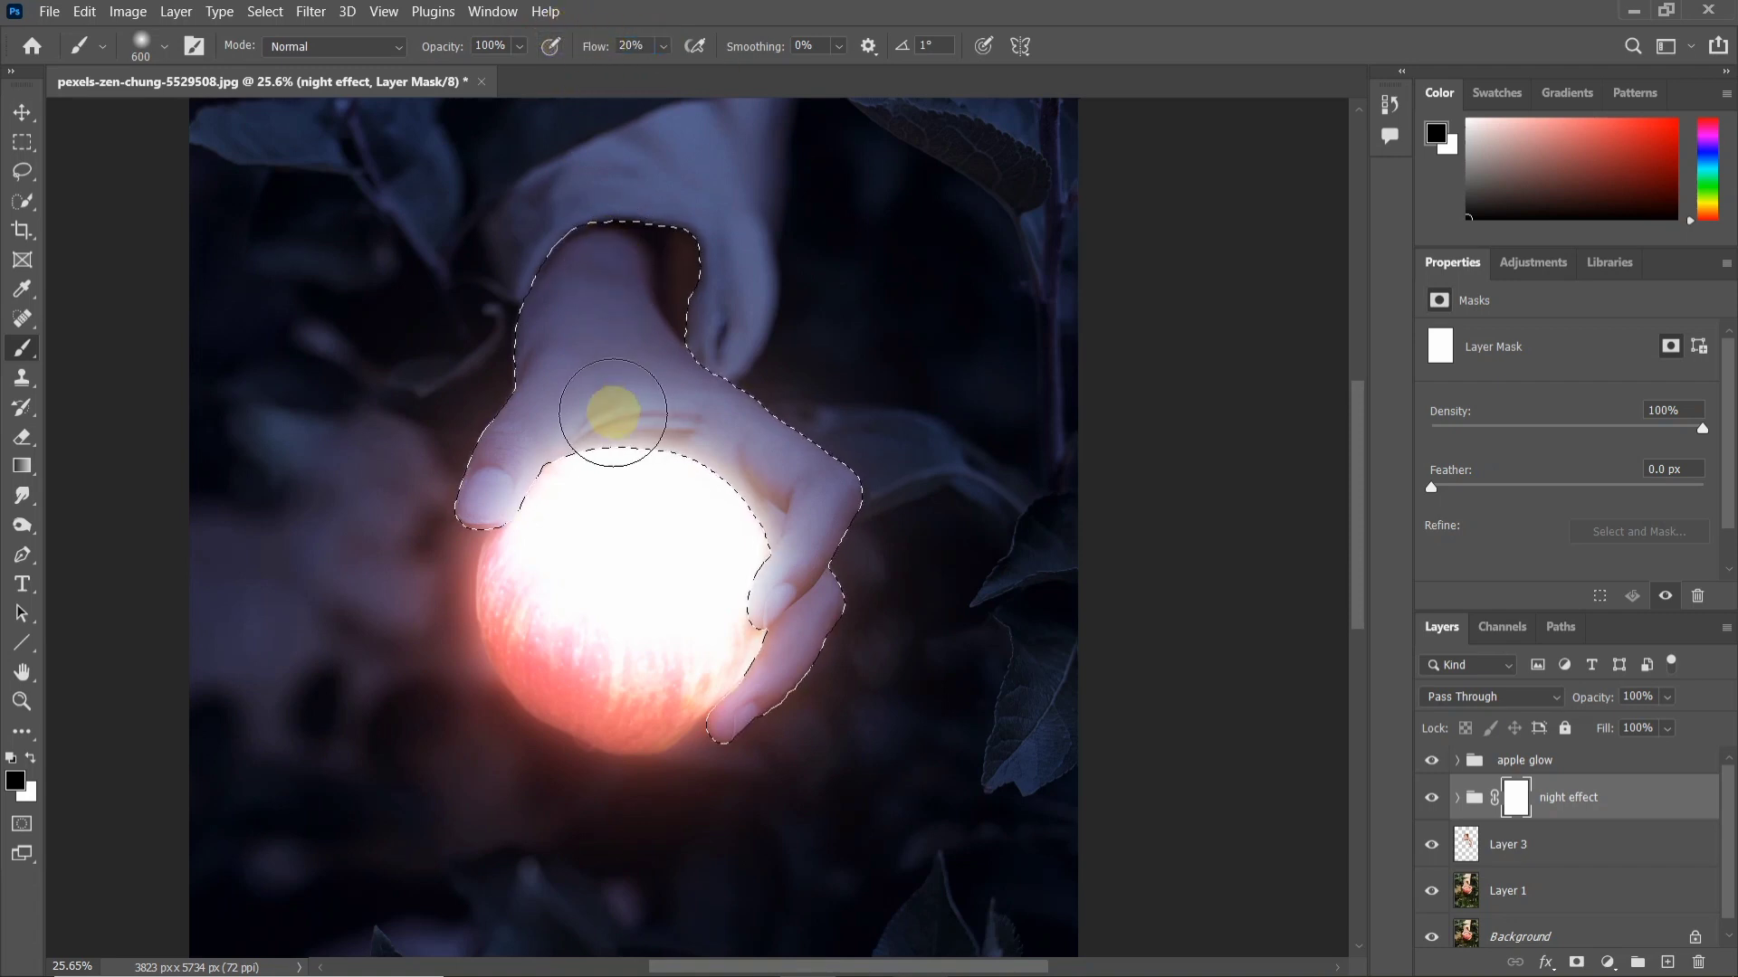
Step: Set the soft round brush to a size of 100 px for painting the hand's edge beside the apple
right_click(625, 422)
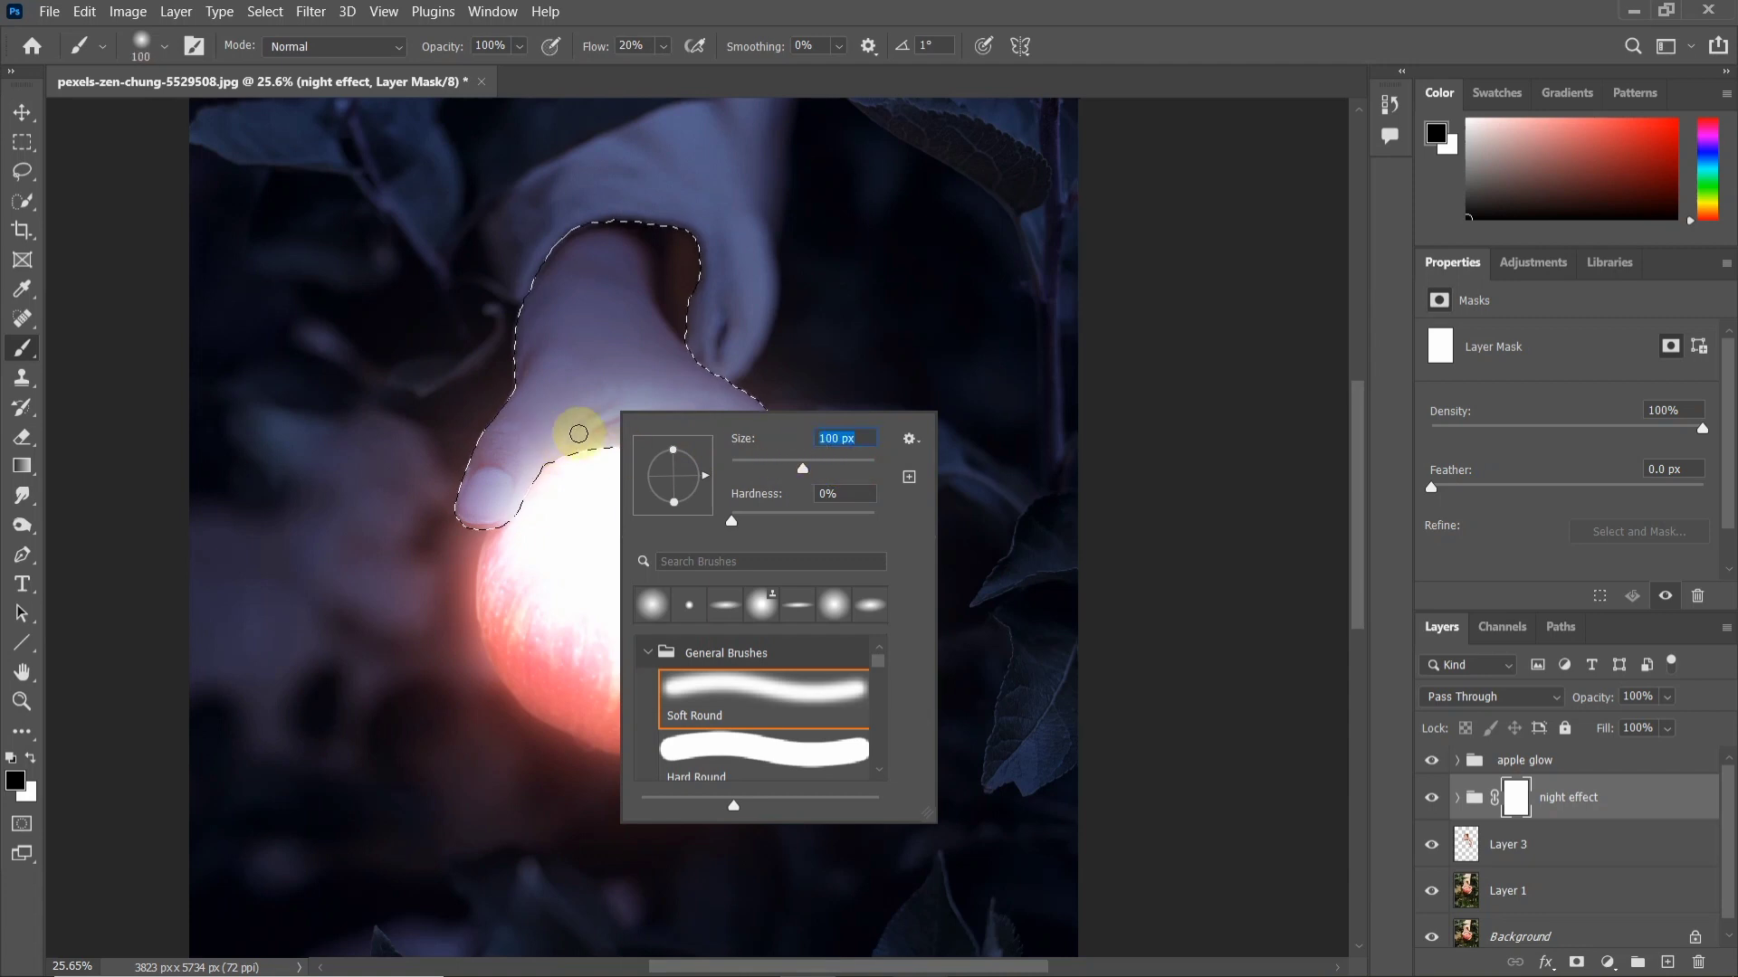
key("Return")
scroll(593, 416, "up", 3)
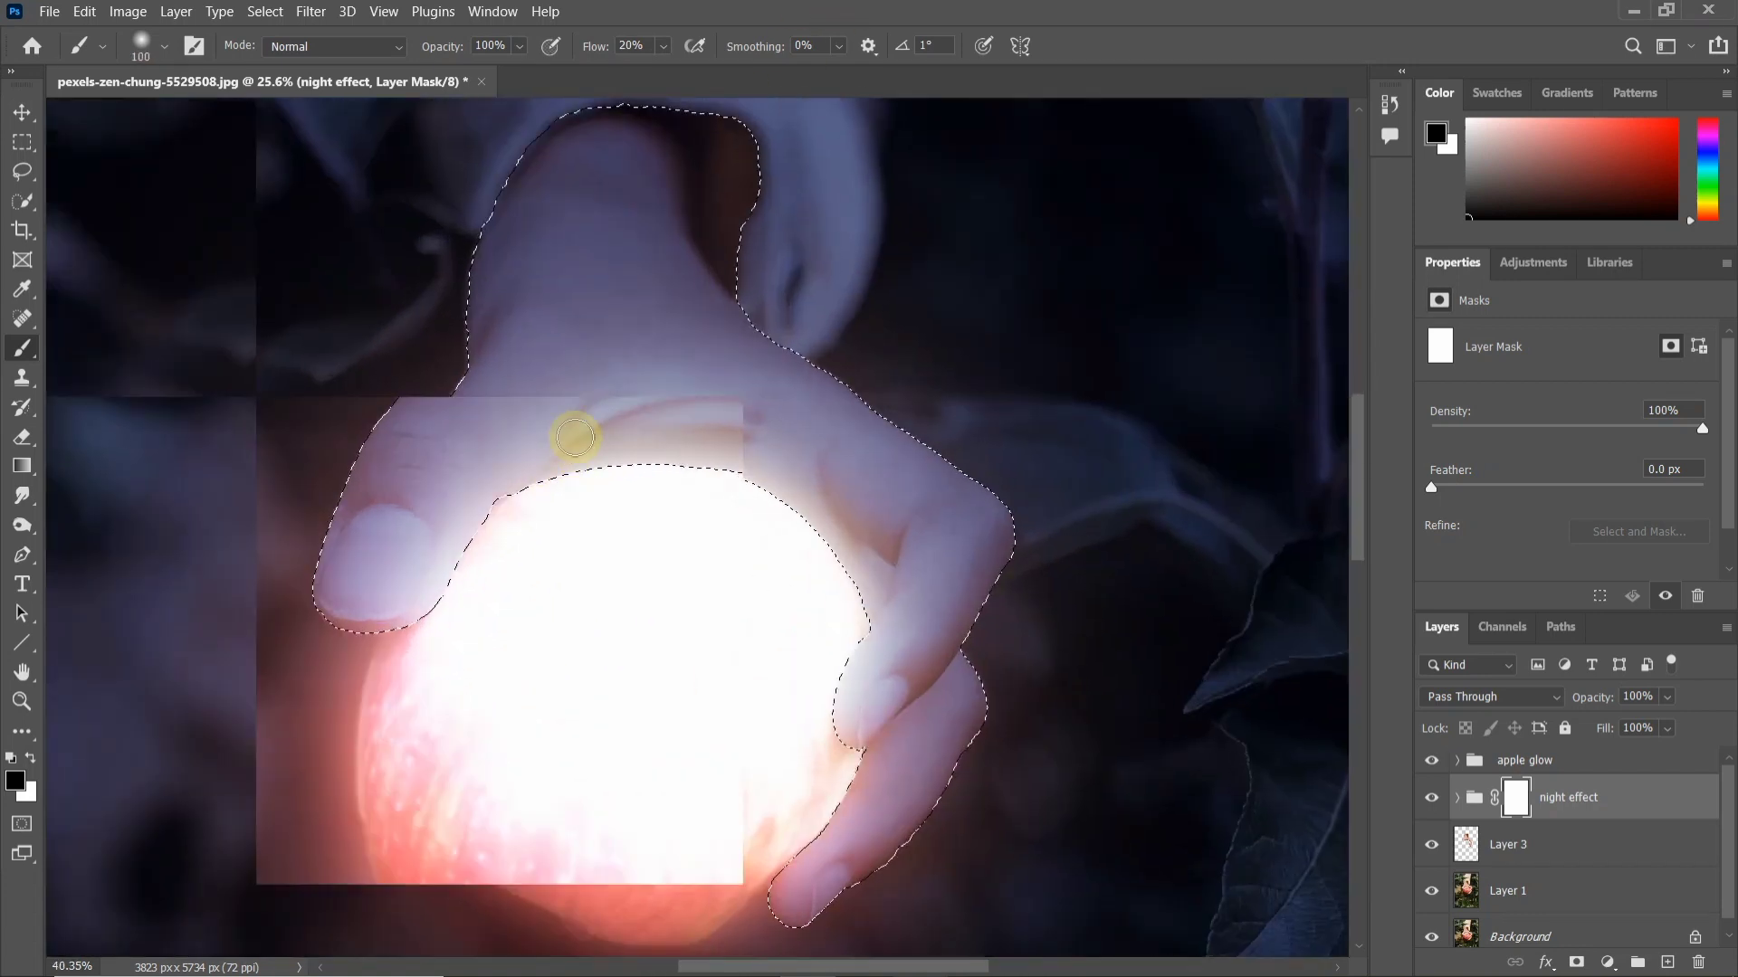
scroll(576, 438, "up", 3)
left_click_drag(543, 415, 550, 398)
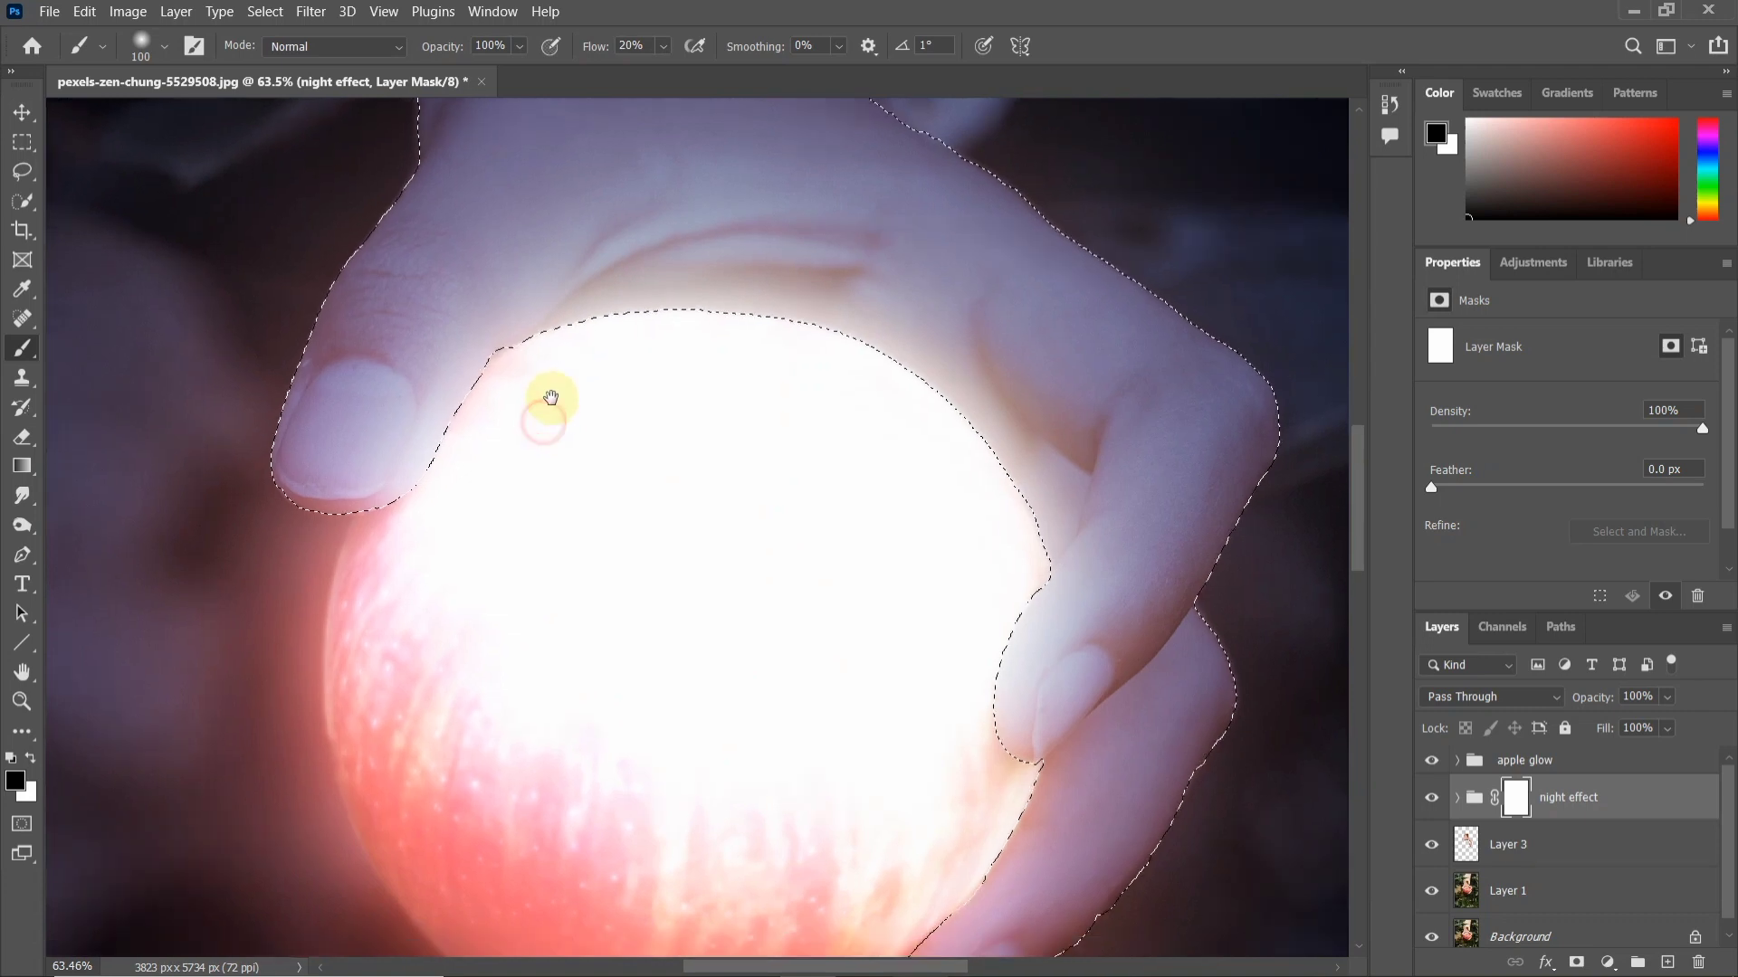
Step: Set the brush opacity to 80% for painting on the night effect group's mask
left_click(521, 50)
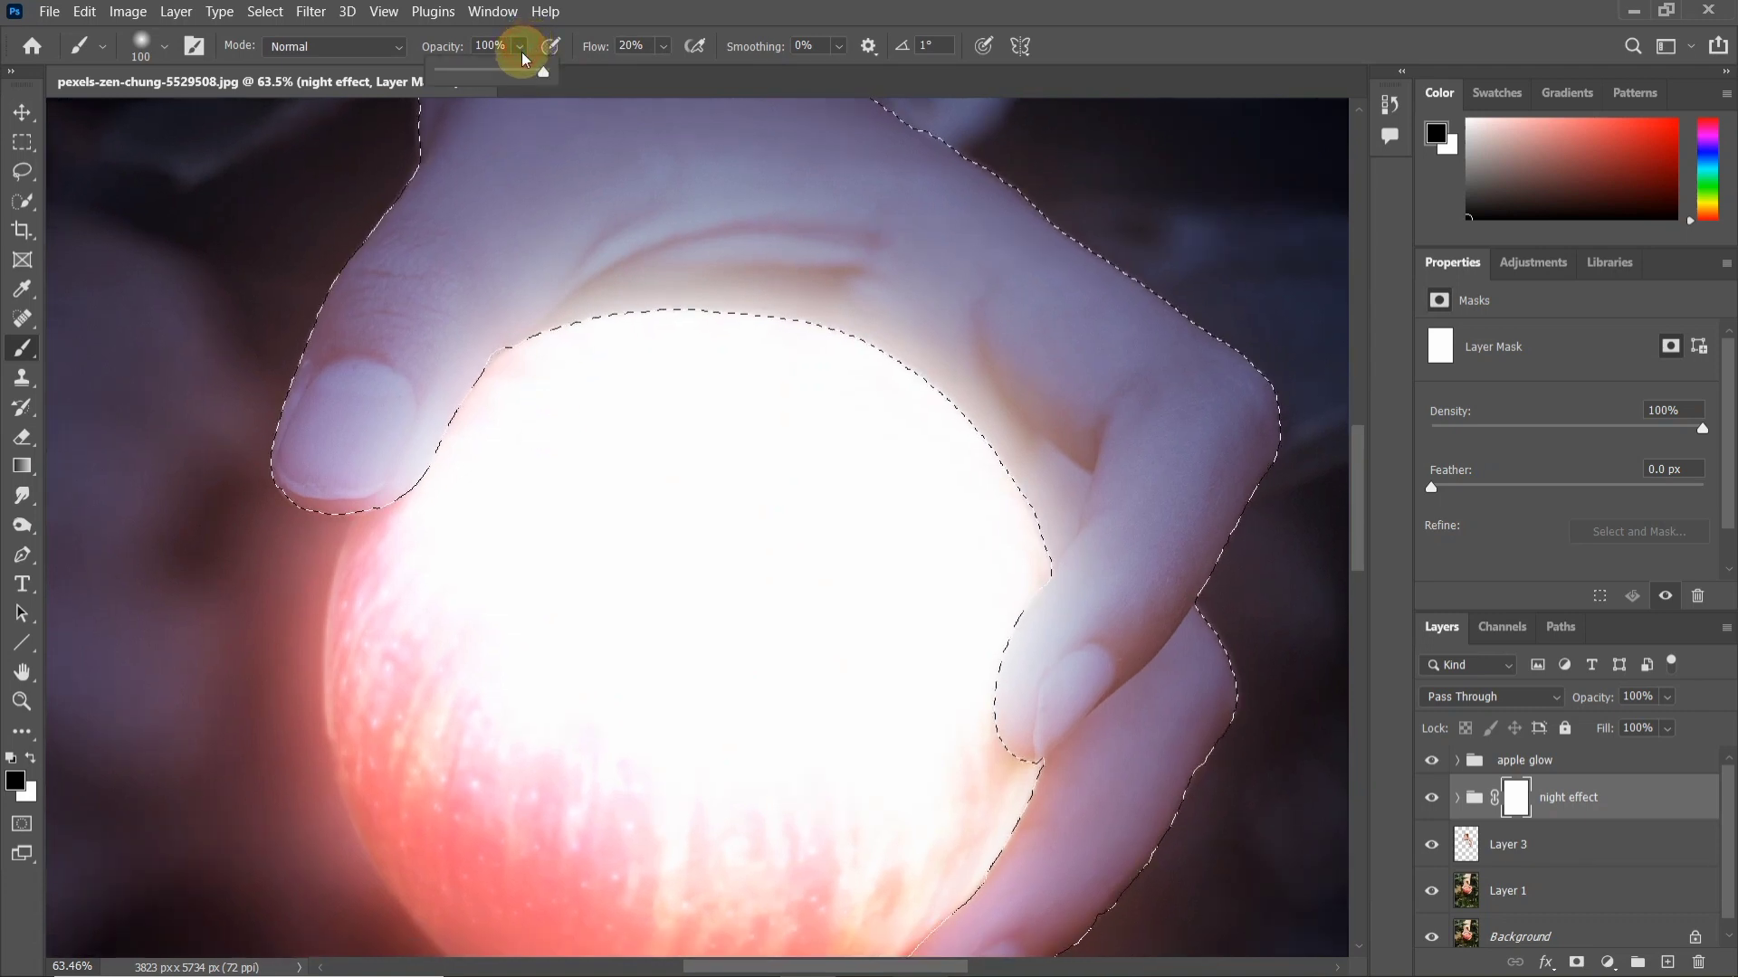
left_click(495, 47)
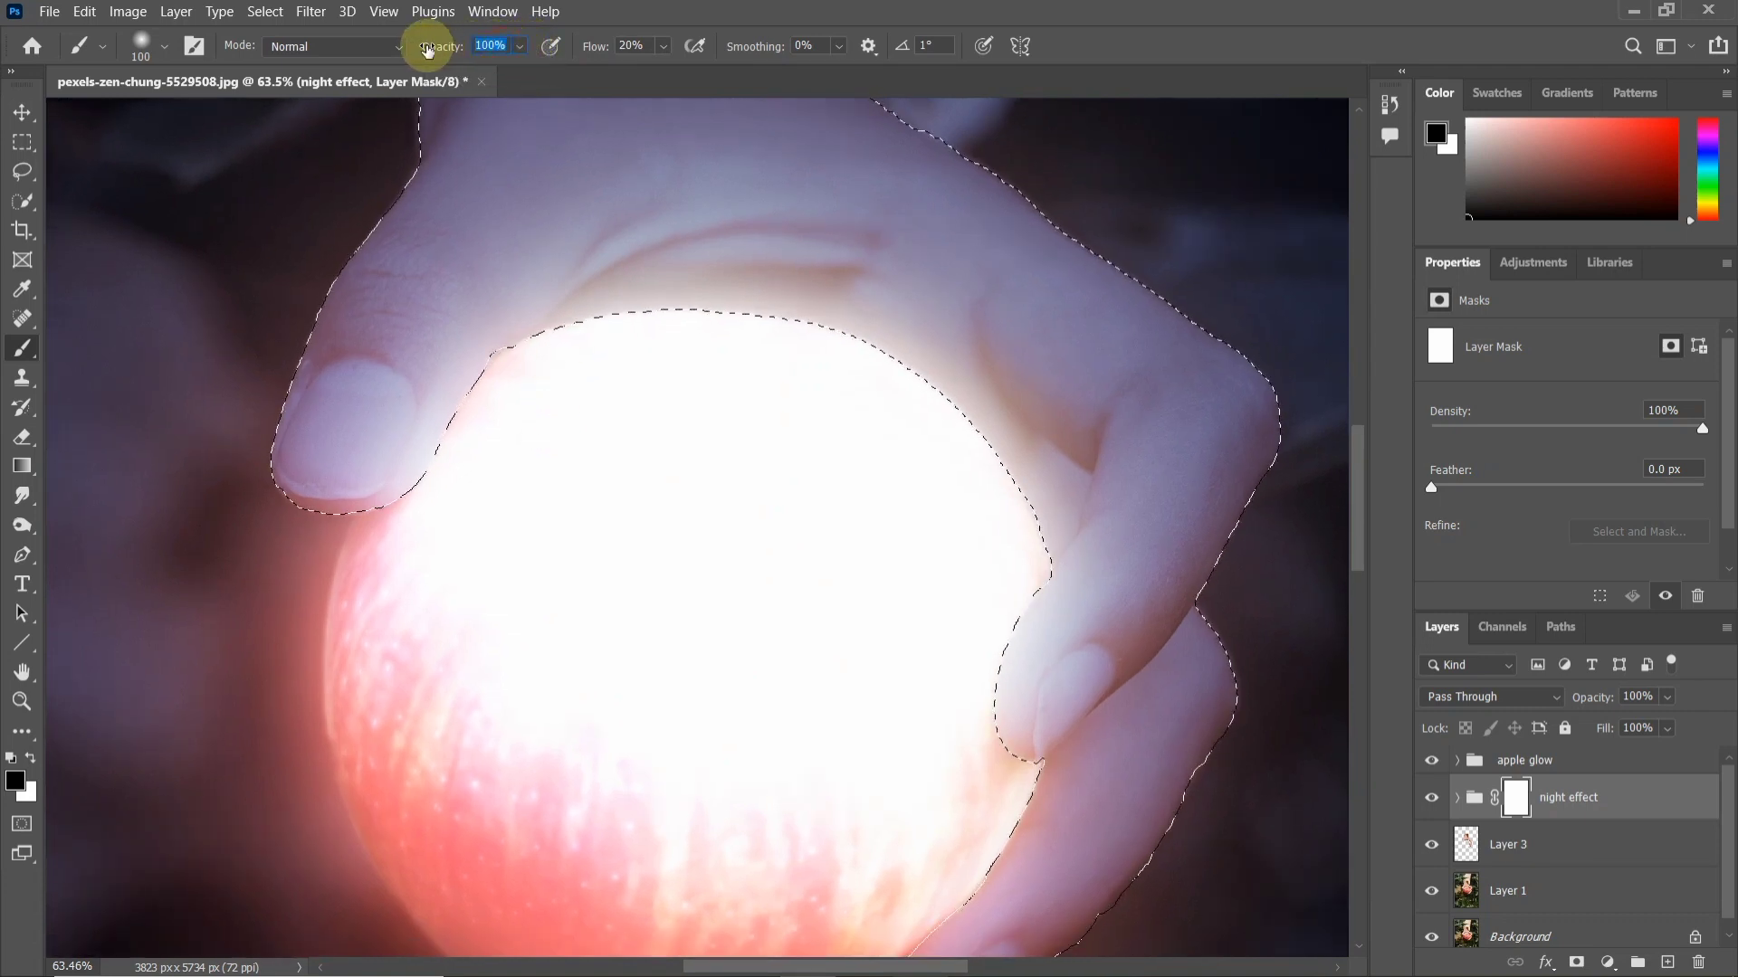
type("80")
key("Return")
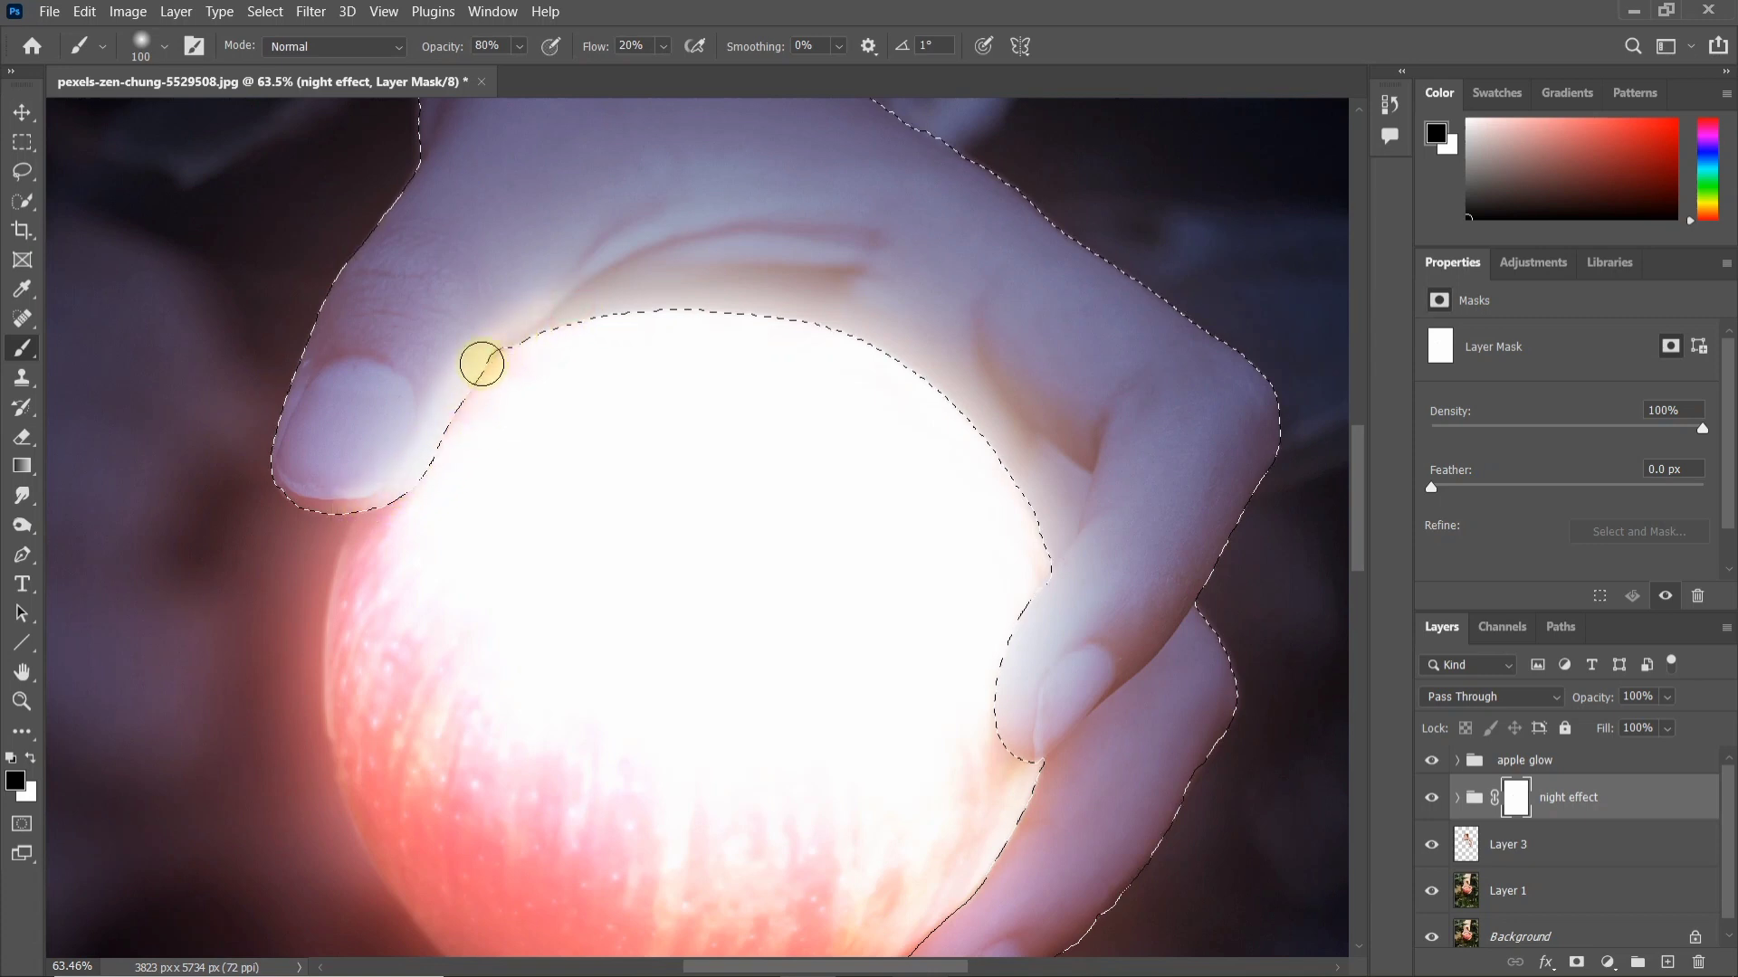
scroll(645, 293, "down", 3)
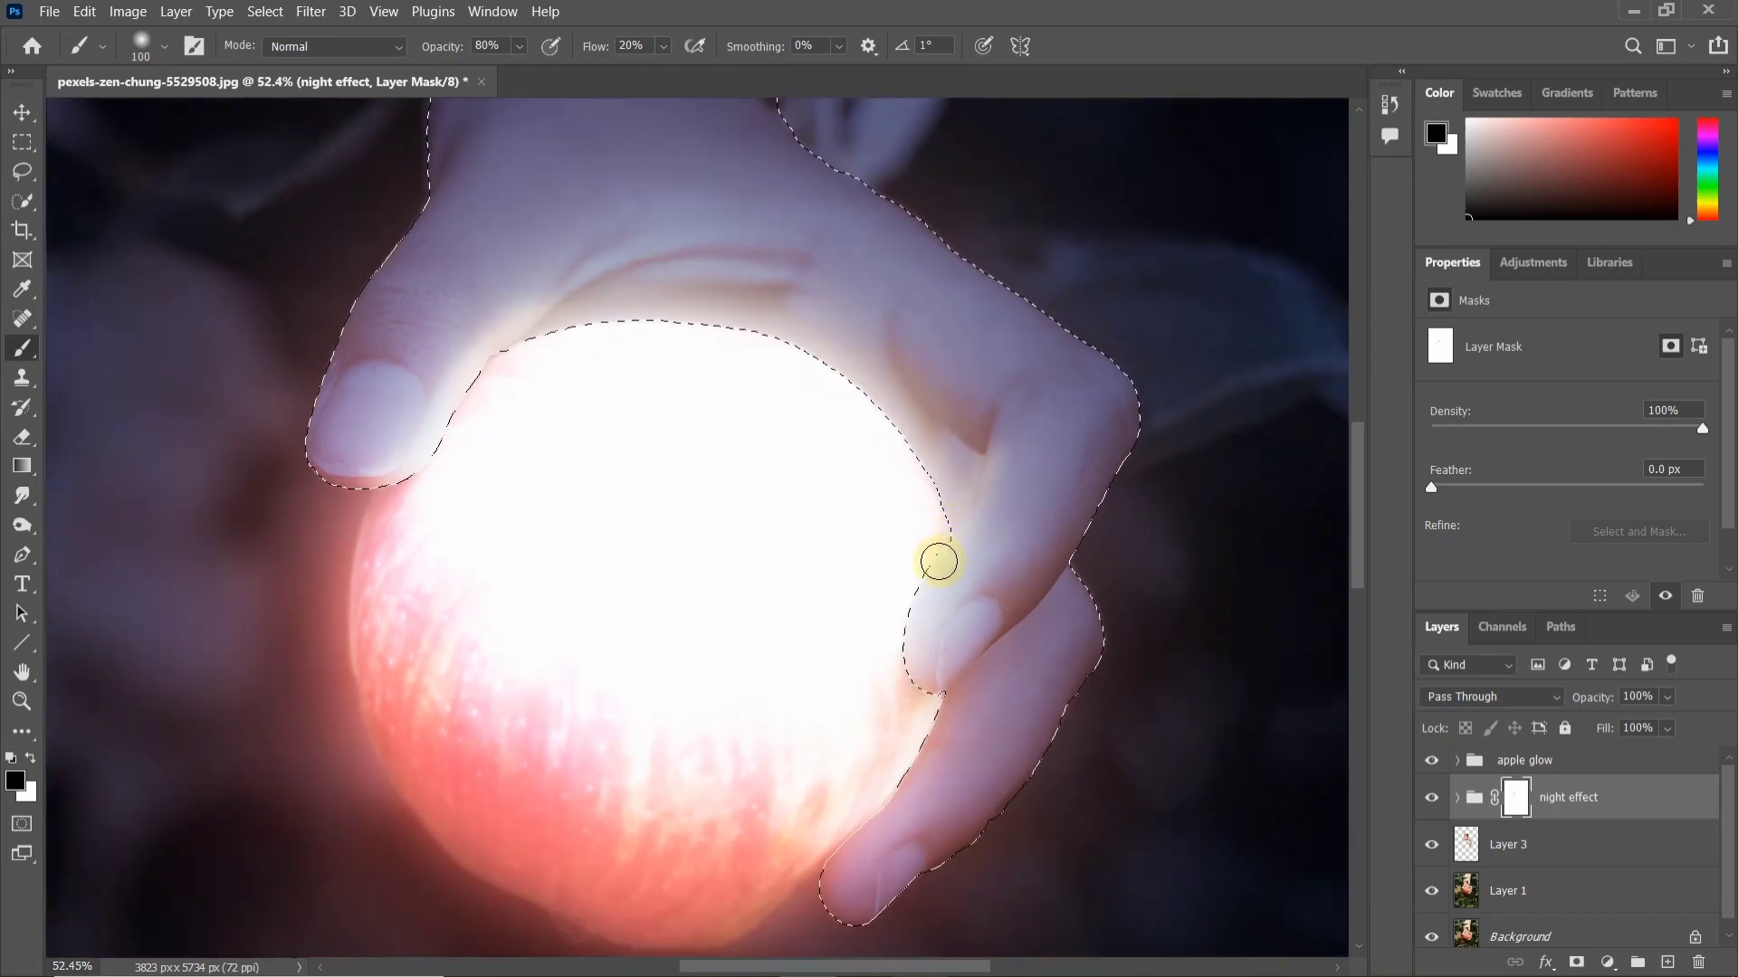
Step: Paint the night effect group's mask along the hand's inner edge around the apple and, with a 35 px brush, along the palm creases
mouse_move(938, 561)
left_mouse_down()
mouse_move(990, 452)
mouse_move(960, 374)
mouse_move(929, 357)
mouse_move(968, 435)
mouse_move(897, 342)
mouse_move(732, 291)
mouse_move(589, 291)
left_mouse_up()
scroll(589, 290, "up", 5)
key("bracketleft")
key("bracketleft")
key("bracketleft")
key("bracketleft")
key("bracketleft")
key("bracketleft")
key("bracketleft")
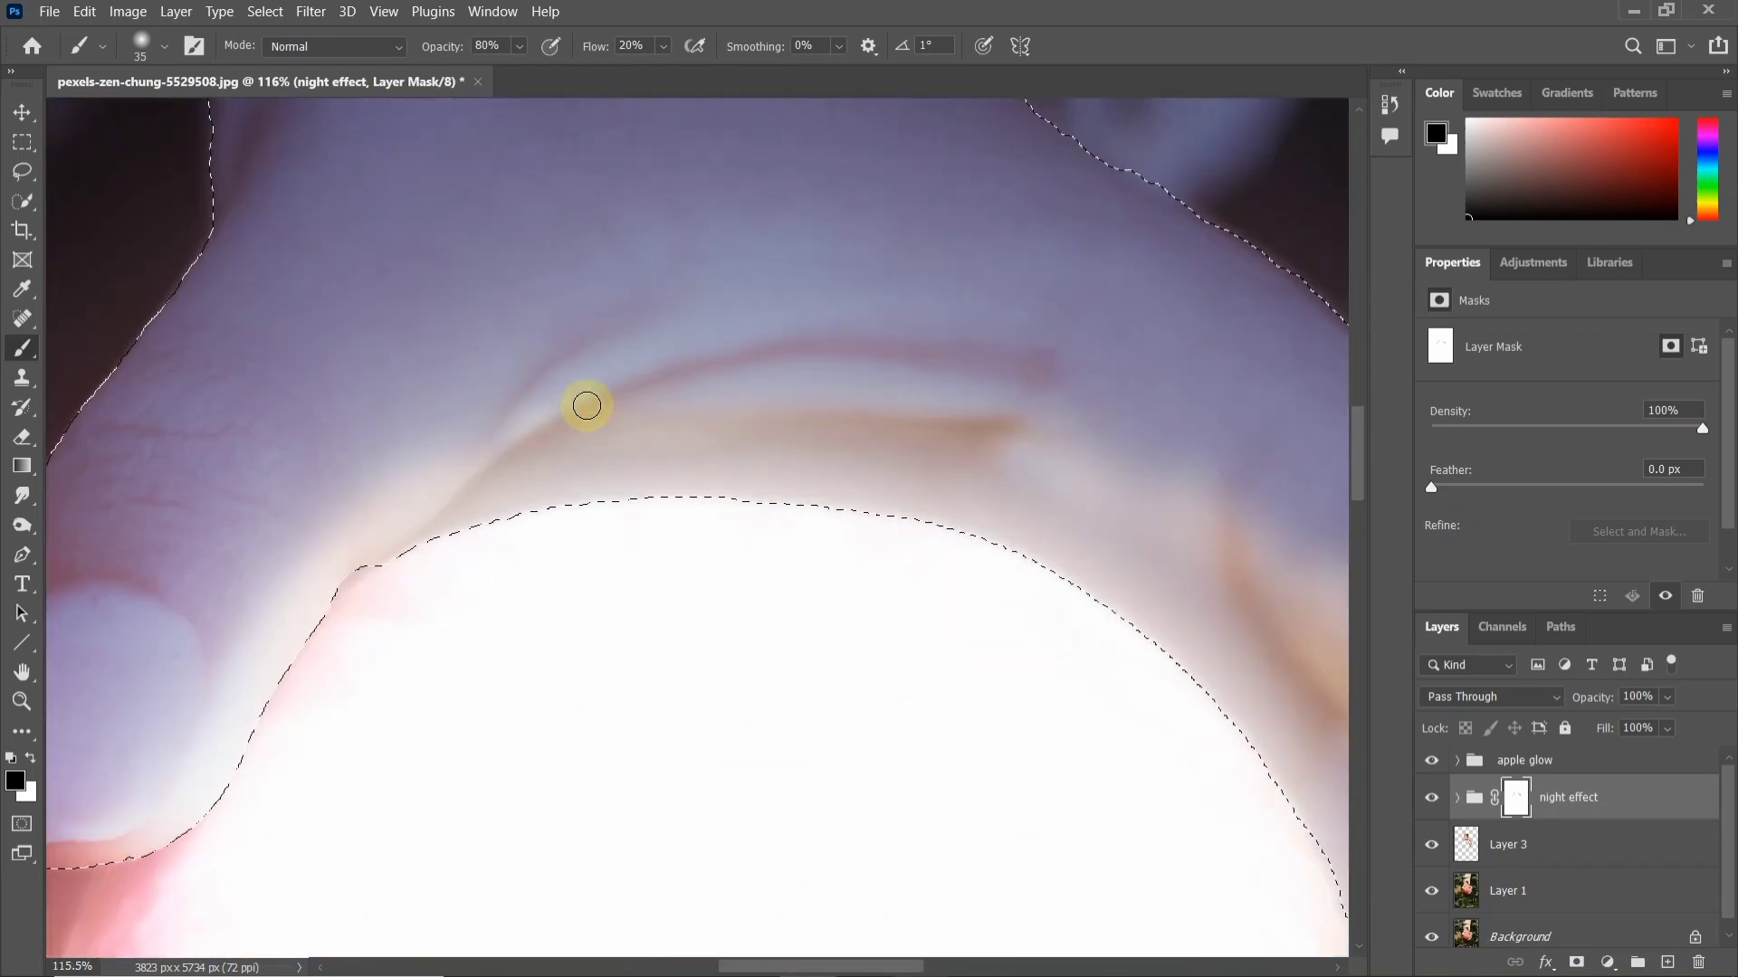
mouse_move(587, 405)
left_mouse_down()
mouse_move(705, 363)
mouse_move(1004, 334)
mouse_move(851, 323)
mouse_move(566, 386)
mouse_move(668, 360)
mouse_move(789, 404)
mouse_move(1046, 413)
mouse_move(594, 440)
mouse_move(984, 390)
mouse_move(966, 415)
mouse_move(1066, 428)
mouse_move(1250, 602)
left_mouse_up()
Step: Paint light onto the palm above the apple with a 100 px brush at 40% opacity
key("bracketleft")
key("bracketright")
key("bracketright")
key("bracketright")
left_click(520, 45)
left_click_drag(541, 69, 497, 70)
scroll(692, 323, "down", 2)
key("bracketright")
key("bracketright")
key("bracketright")
key("bracketright")
key("bracketright")
key("bracketright")
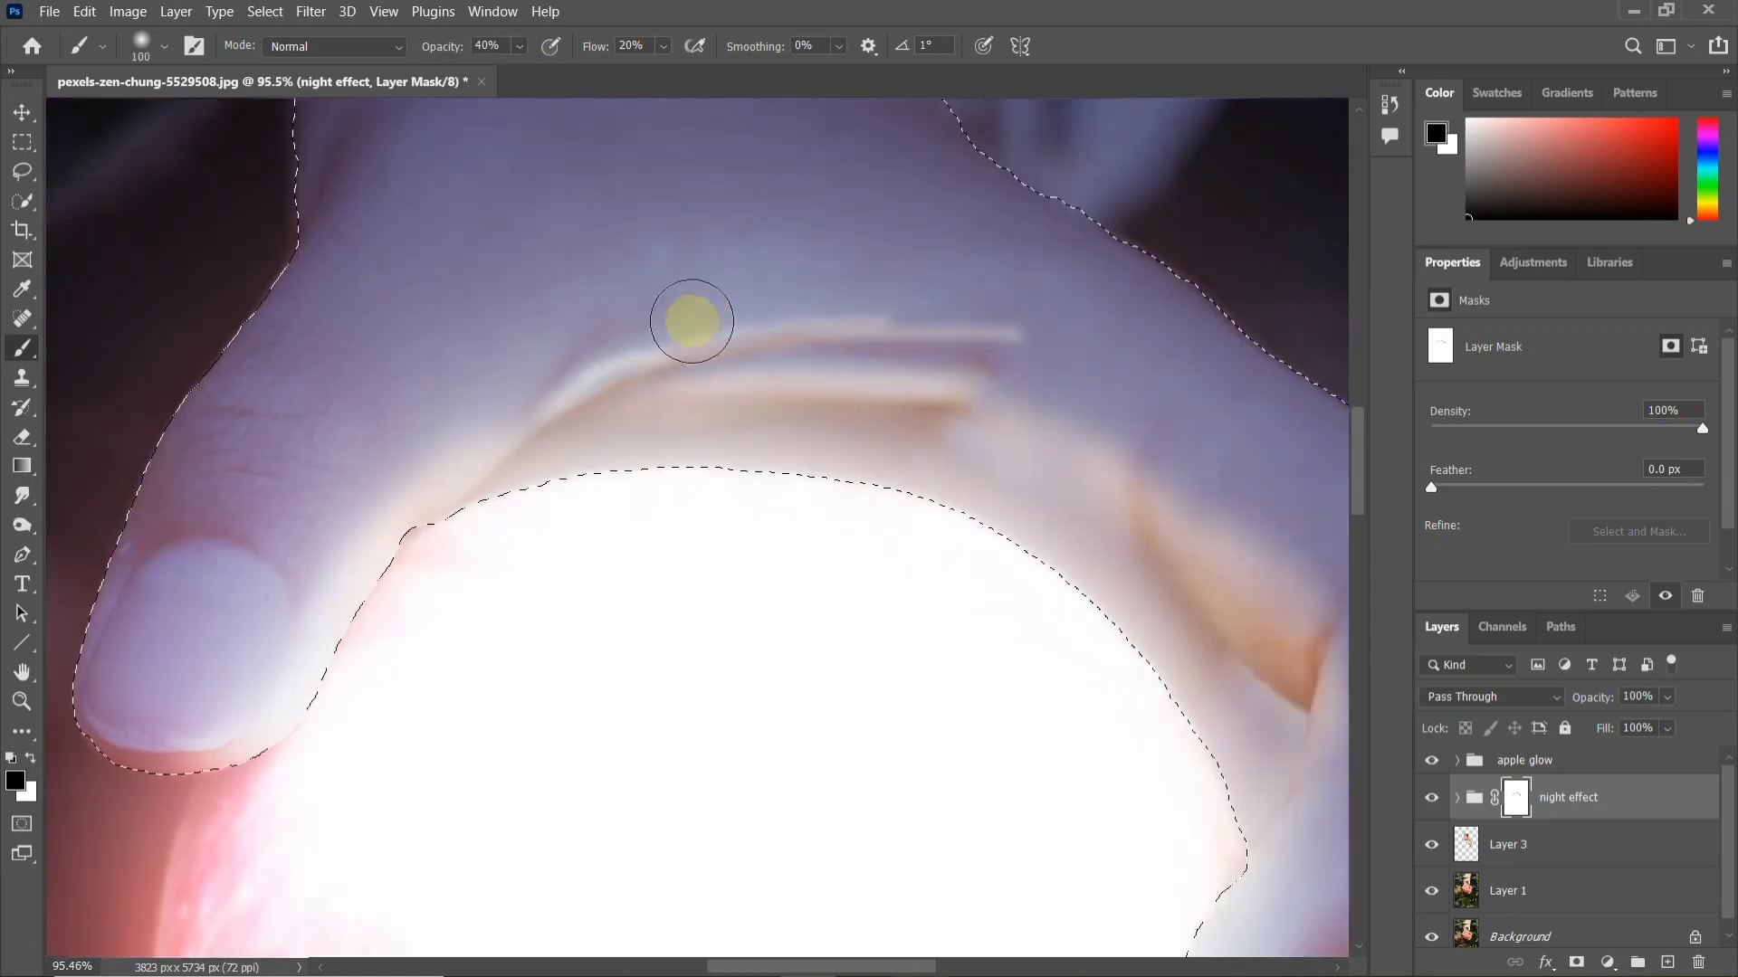
mouse_move(691, 323)
left_mouse_down()
mouse_move(1016, 384)
mouse_move(609, 369)
mouse_move(558, 419)
mouse_move(599, 384)
mouse_move(989, 399)
mouse_move(818, 248)
mouse_move(776, 275)
mouse_move(919, 363)
mouse_move(981, 520)
mouse_move(1023, 469)
mouse_move(954, 566)
mouse_move(1004, 245)
mouse_move(938, 213)
mouse_move(893, 497)
mouse_move(846, 518)
mouse_move(896, 380)
mouse_move(788, 516)
mouse_move(985, 202)
mouse_move(973, 322)
left_mouse_up()
Step: Paint the mask along the lowest finger's inner edge beside the apple with a 90 px brush
key("bracketleft")
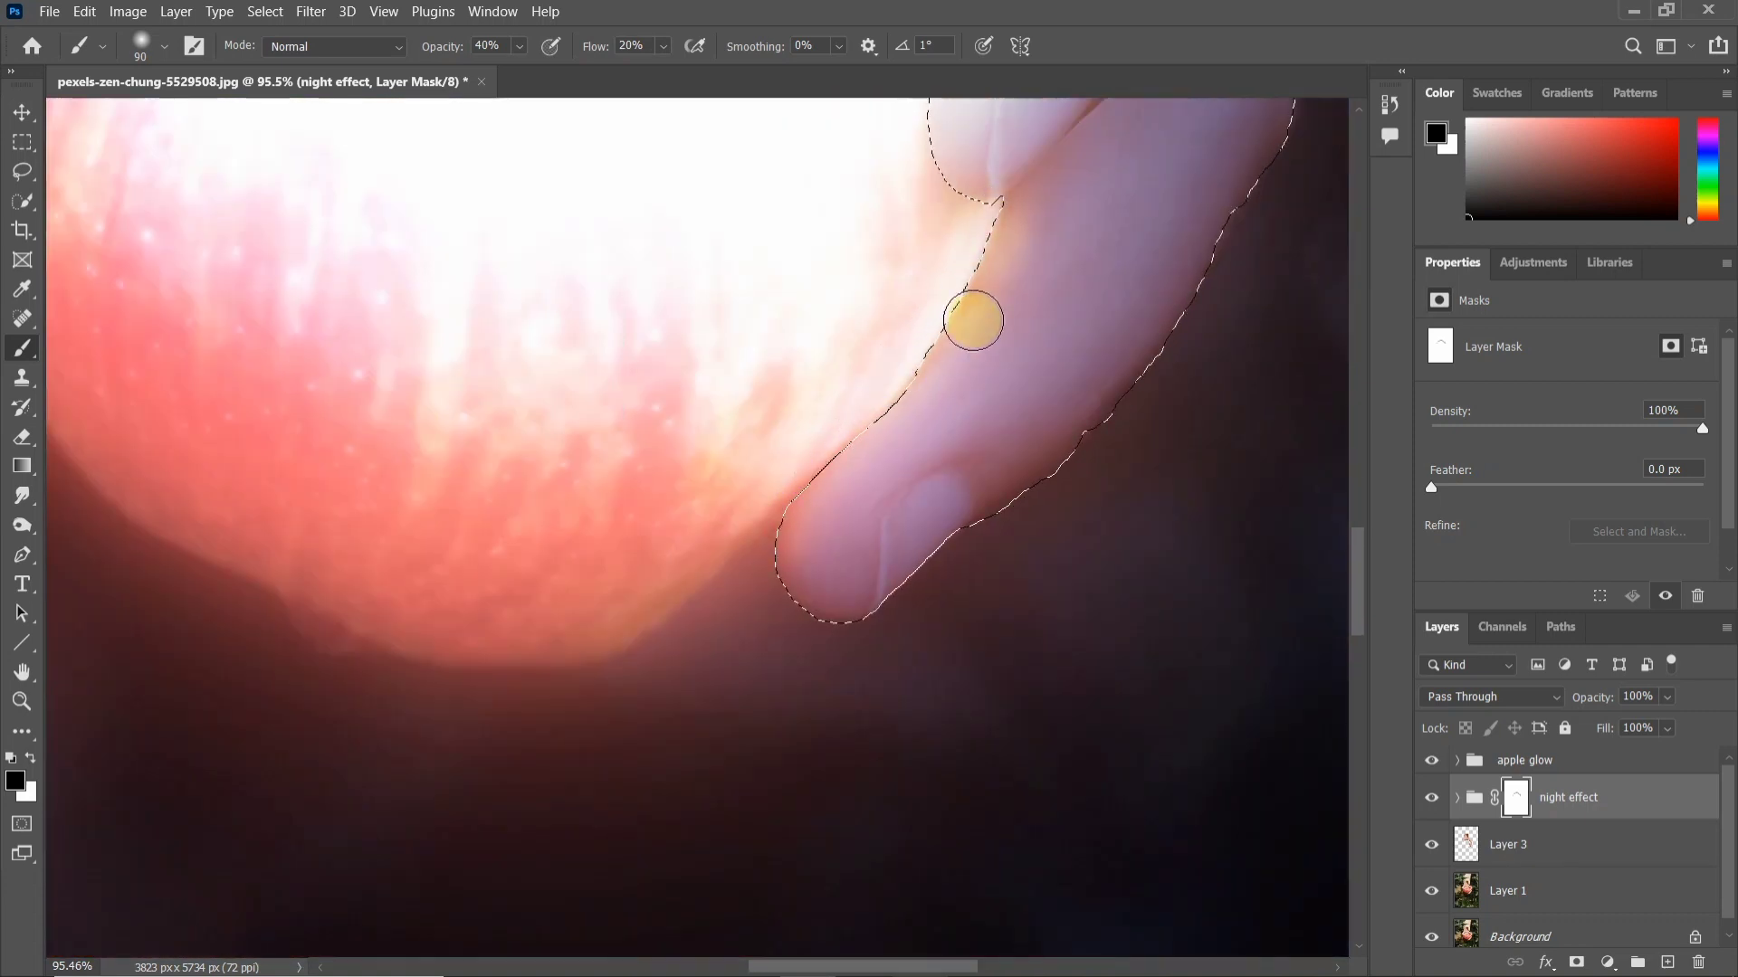
mouse_move(909, 391)
left_mouse_down()
mouse_move(771, 577)
mouse_move(1038, 219)
mouse_move(929, 369)
mouse_move(803, 482)
mouse_move(1022, 227)
mouse_move(1050, 243)
mouse_move(844, 450)
mouse_move(1008, 314)
left_mouse_up()
scroll(931, 416, "down", 3)
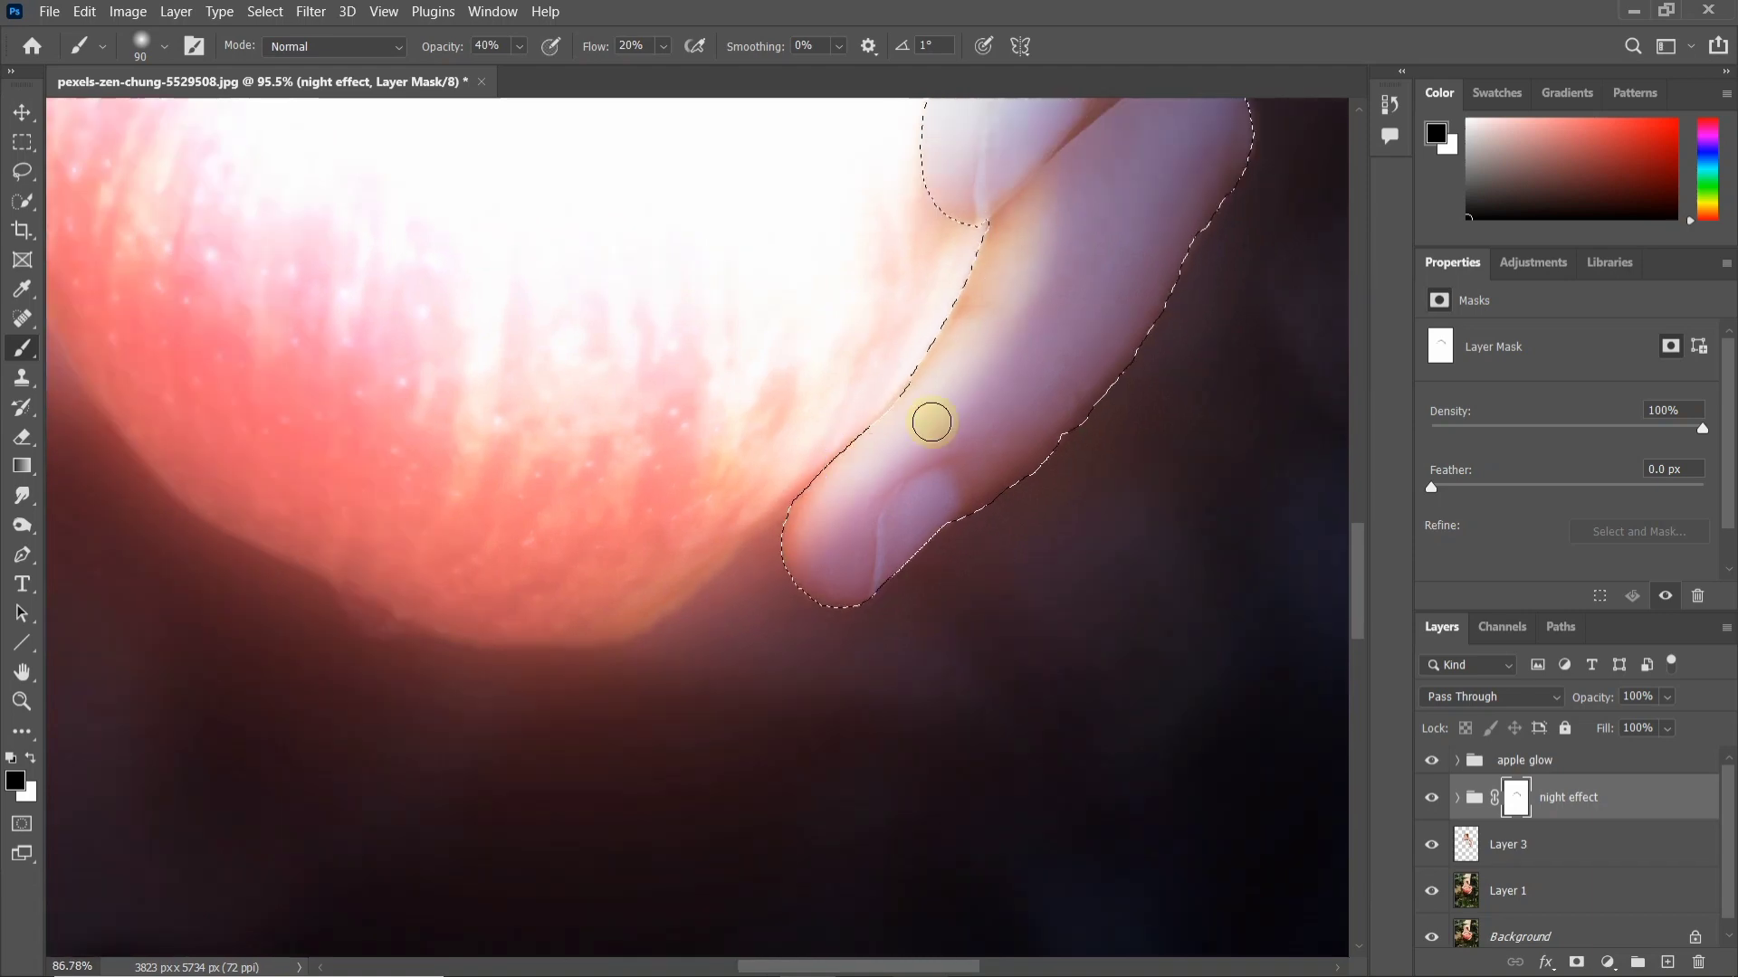
scroll(989, 233, "down", 1)
scroll(981, 399, "up", 3)
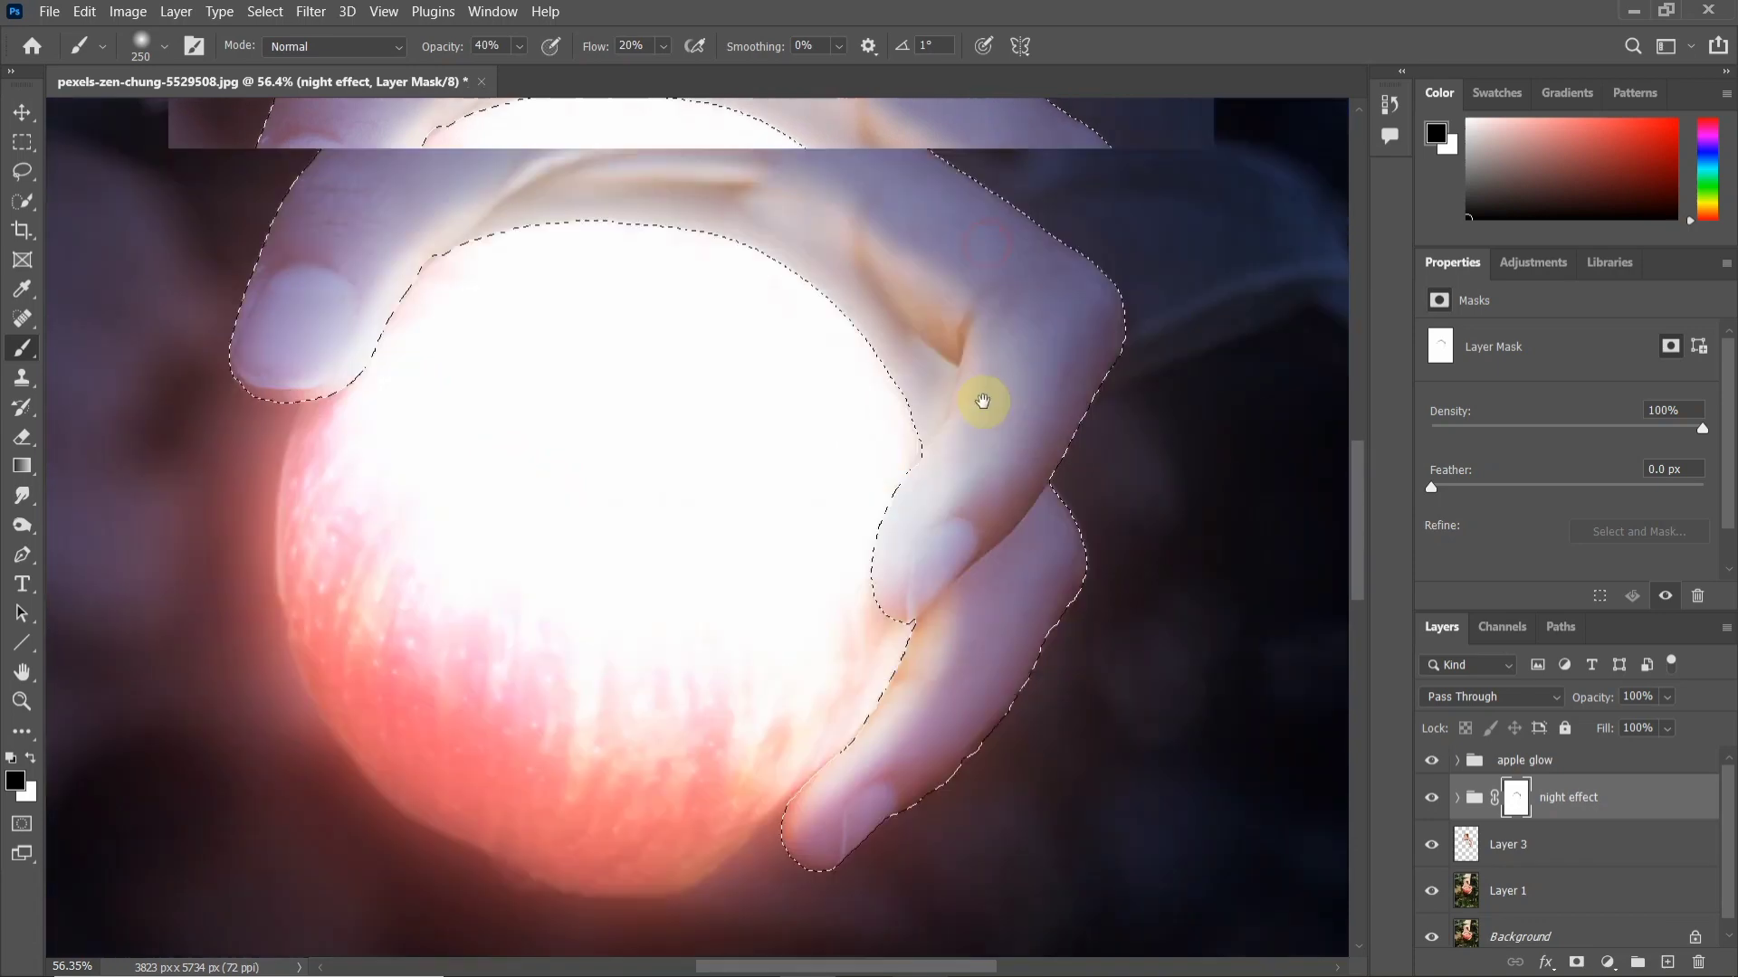
Step: Brush a broad, soft glow over the fingers and palm around the apple on the mask with a 250 px brush
key("bracketright")
key("bracketright")
key("bracketright")
key("bracketright")
key("bracketright")
key("bracketright")
scroll(954, 311, "up", 3)
scroll(954, 310, "left", 2)
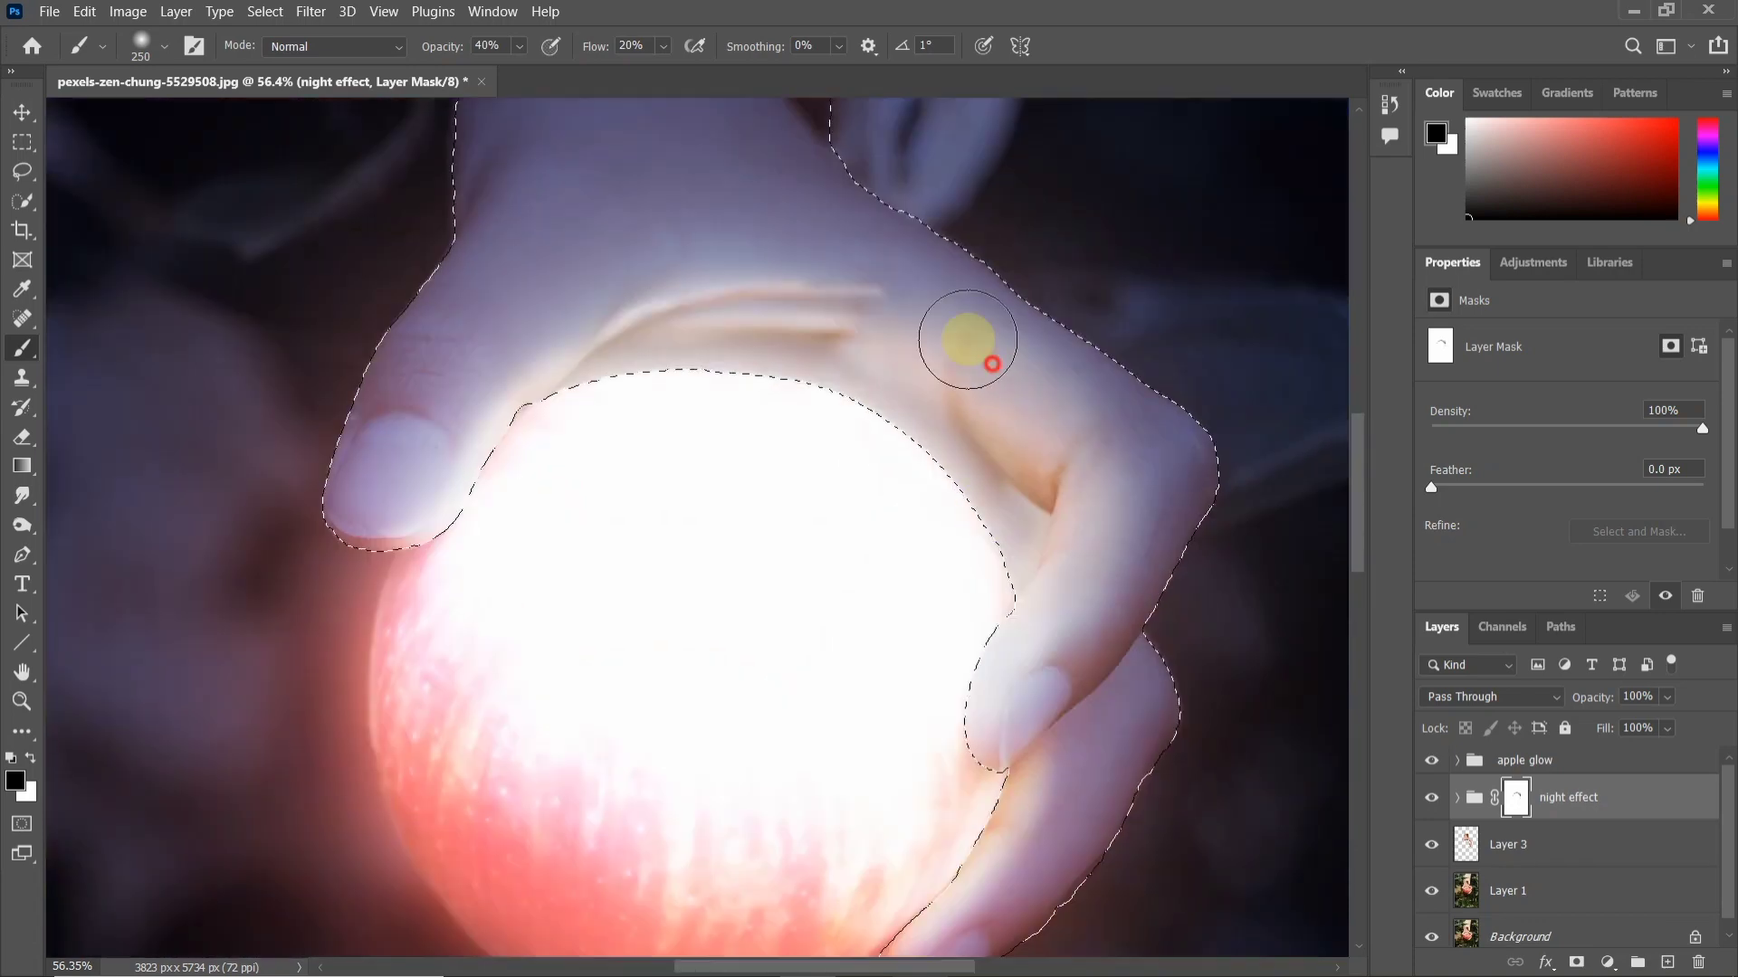
mouse_move(974, 341)
left_mouse_down()
mouse_move(899, 292)
mouse_move(699, 274)
mouse_move(543, 368)
left_mouse_up()
scroll(633, 307, "down", 1)
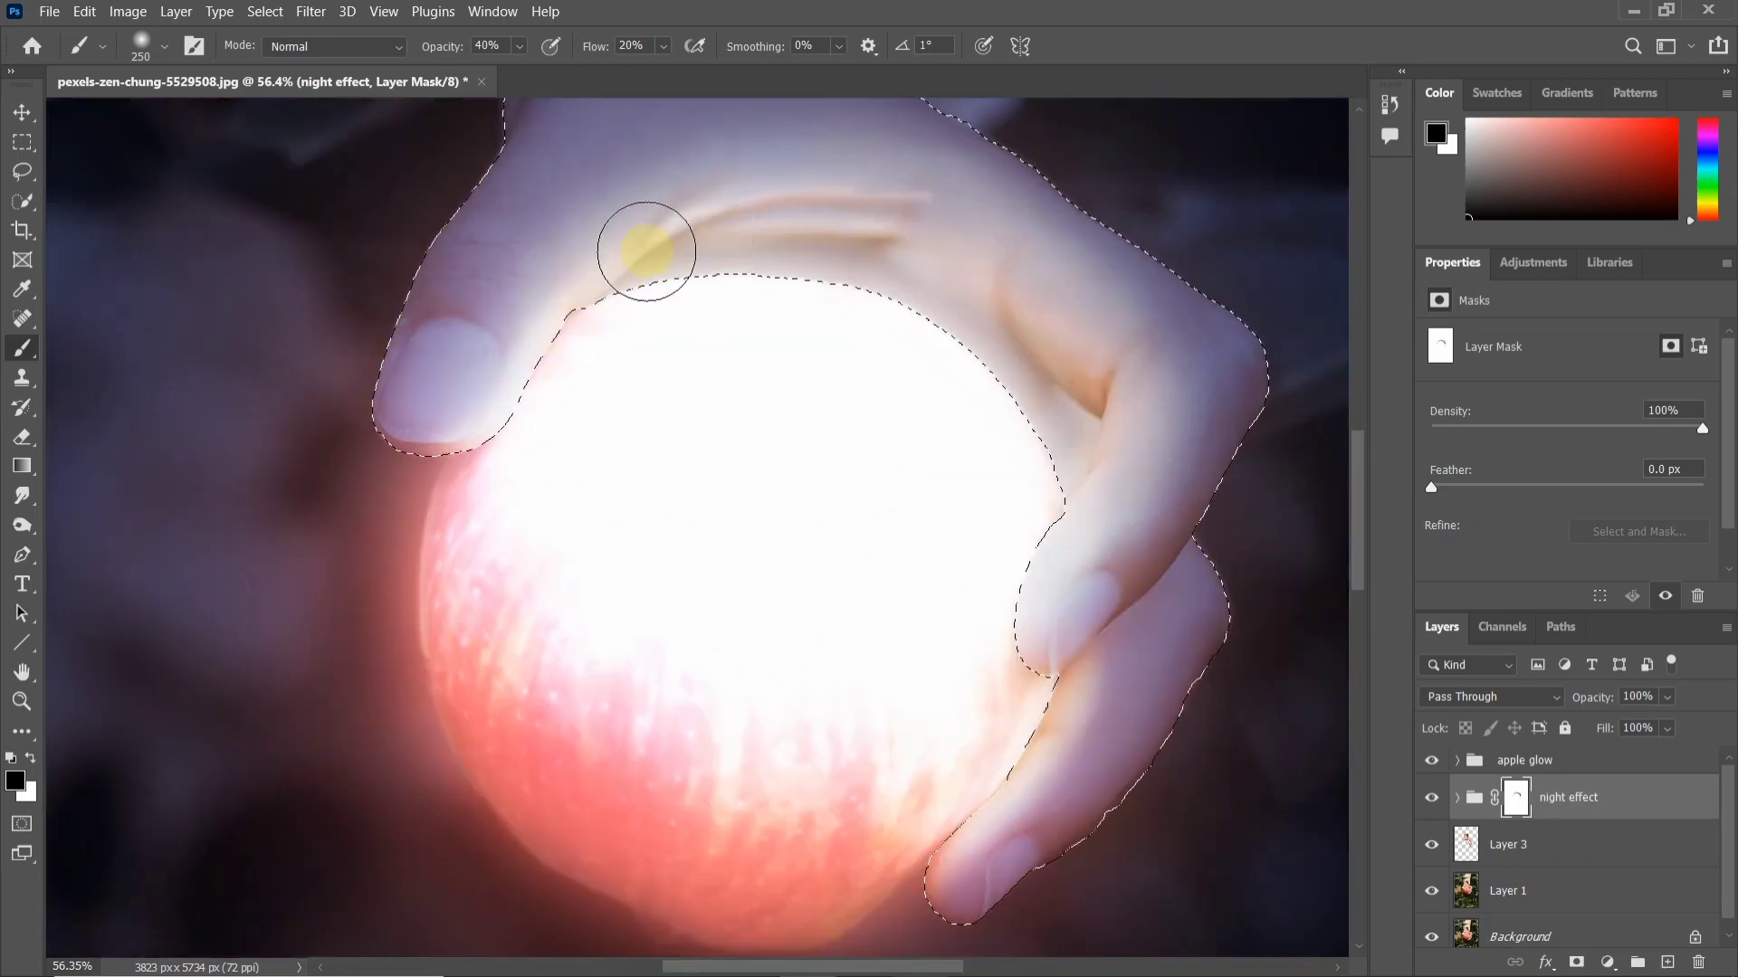
scroll(715, 552, "up", 2)
scroll(778, 470, "down", 4)
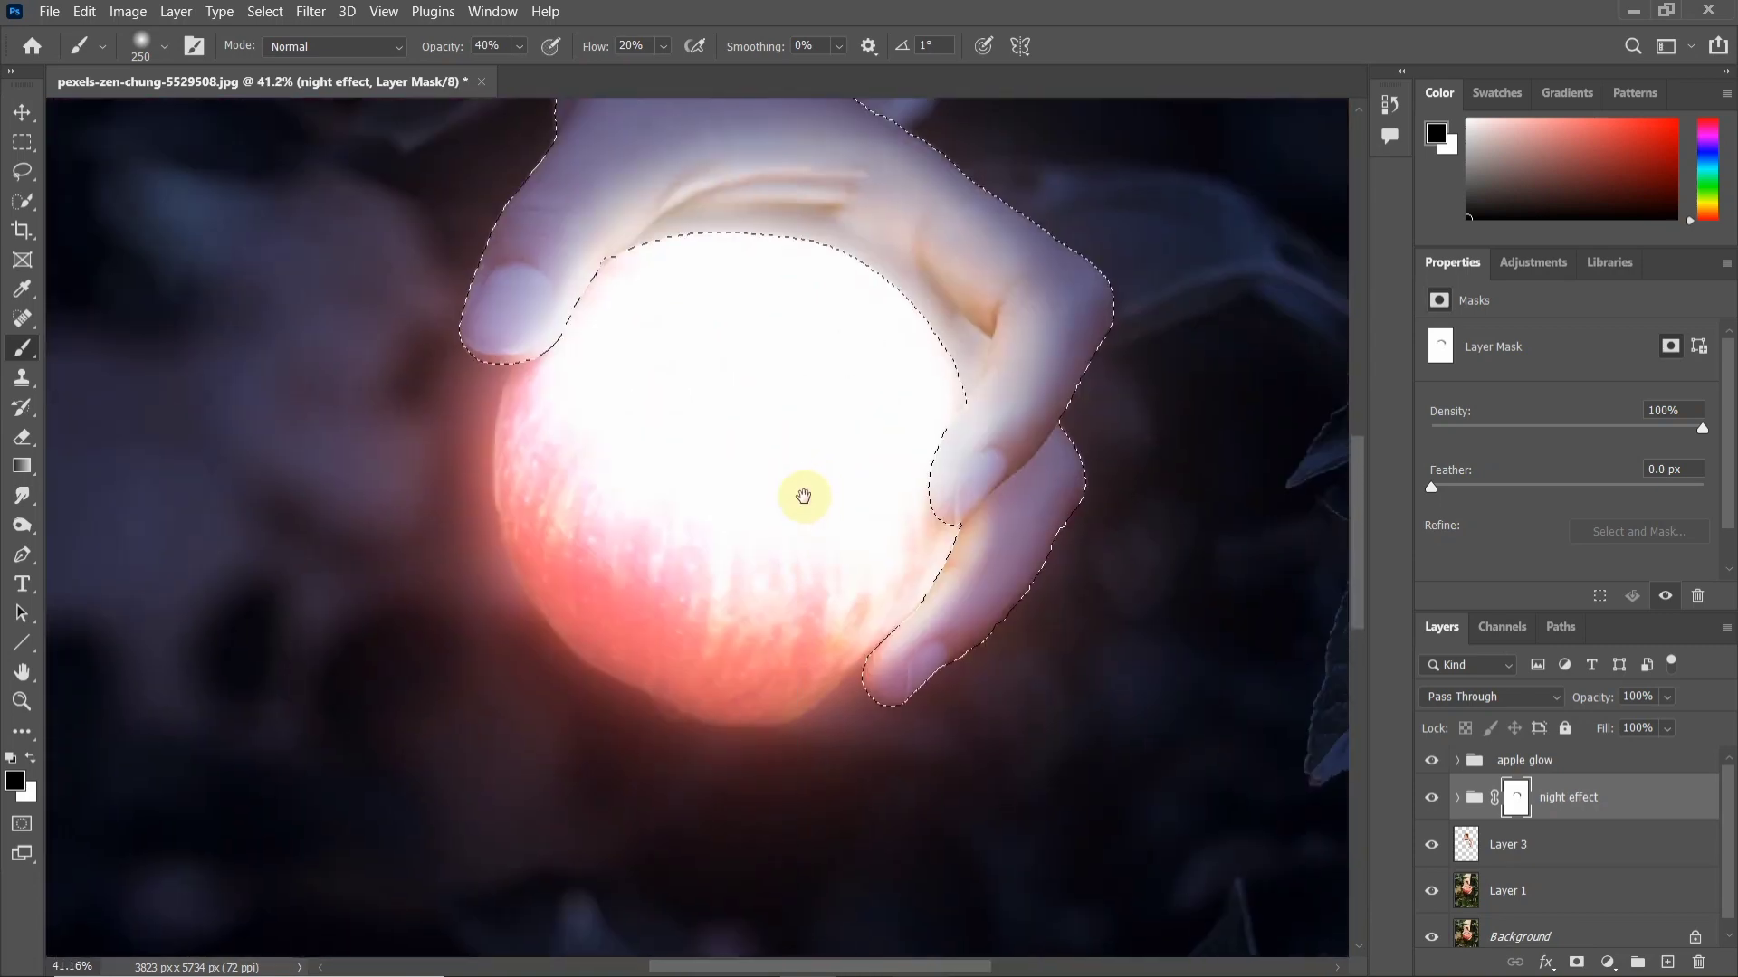
Step: Clear the hand outline selection and view the masked hand with the glowing apple
left_click_drag(800, 497, 711, 502)
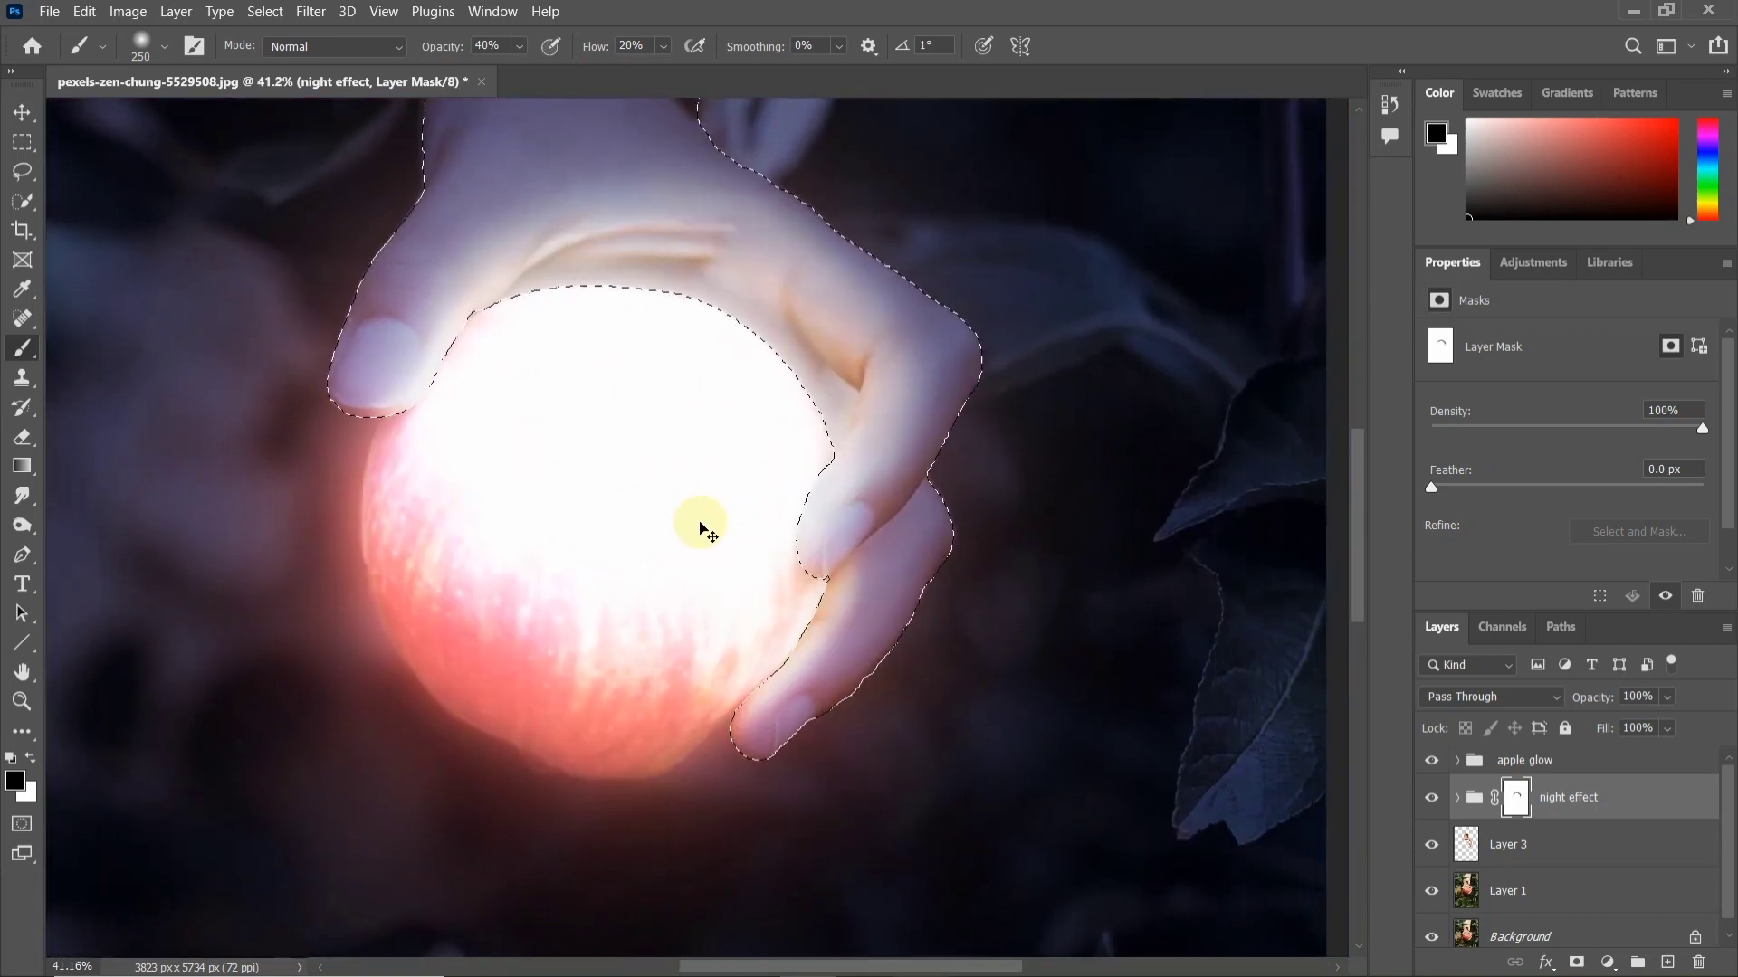
scroll(760, 492, "down", 1)
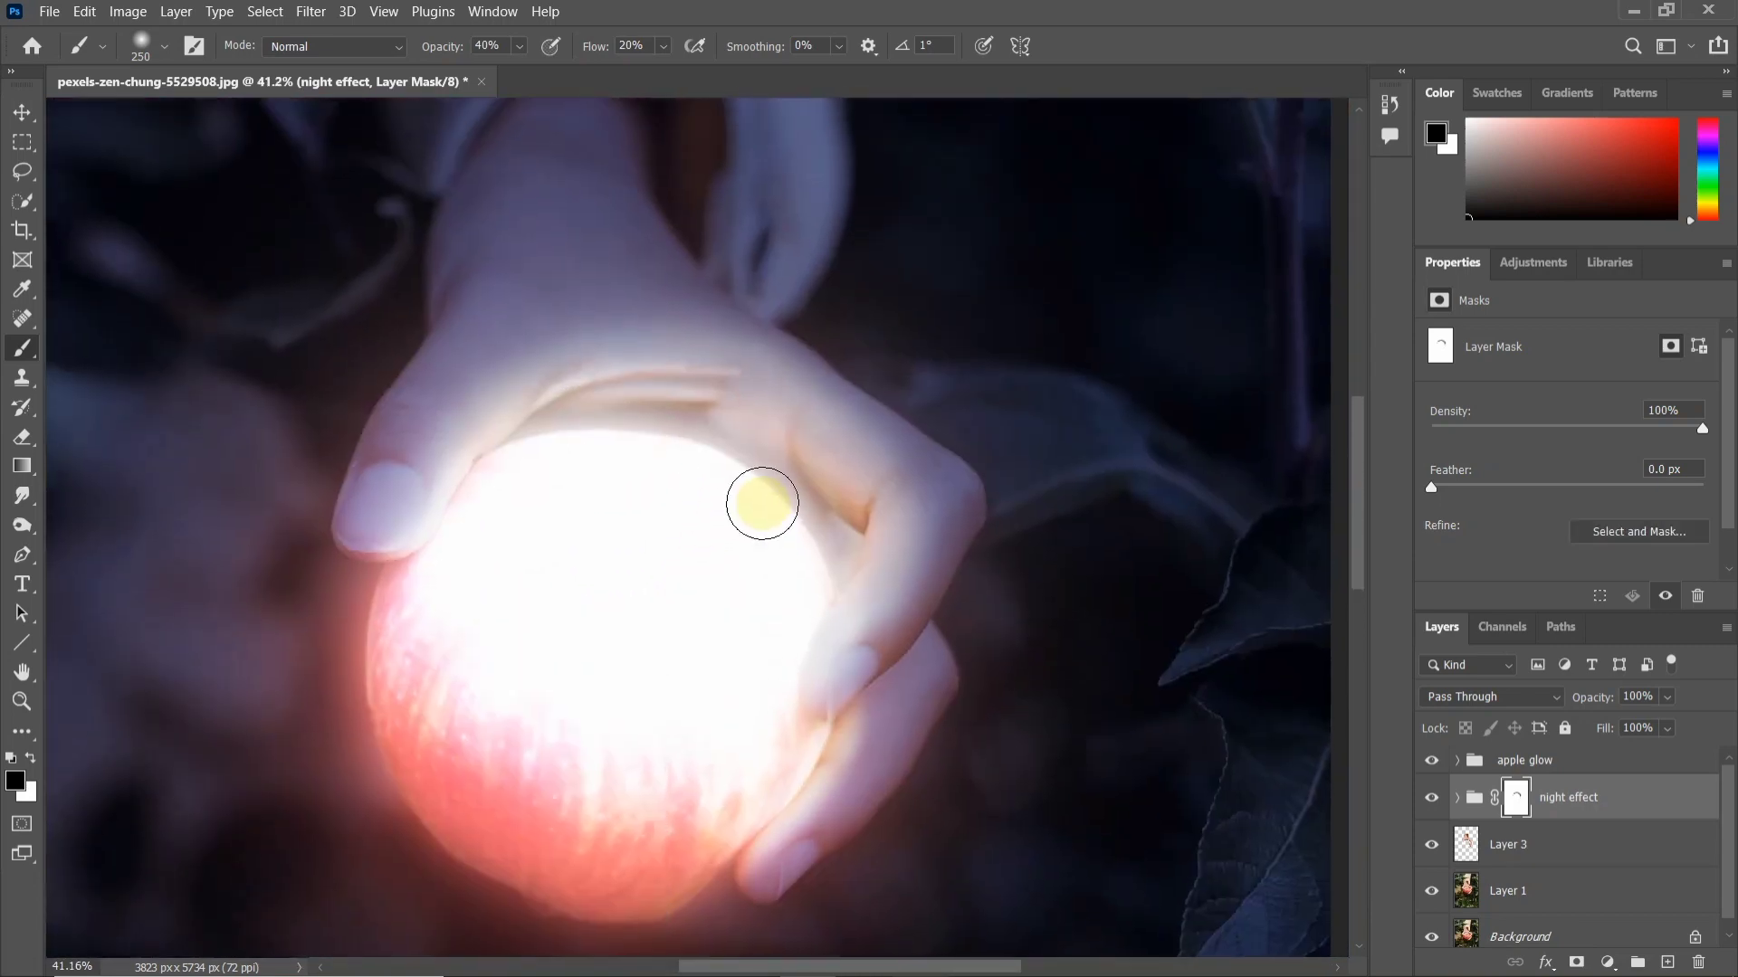
scroll(762, 501, "down", 4)
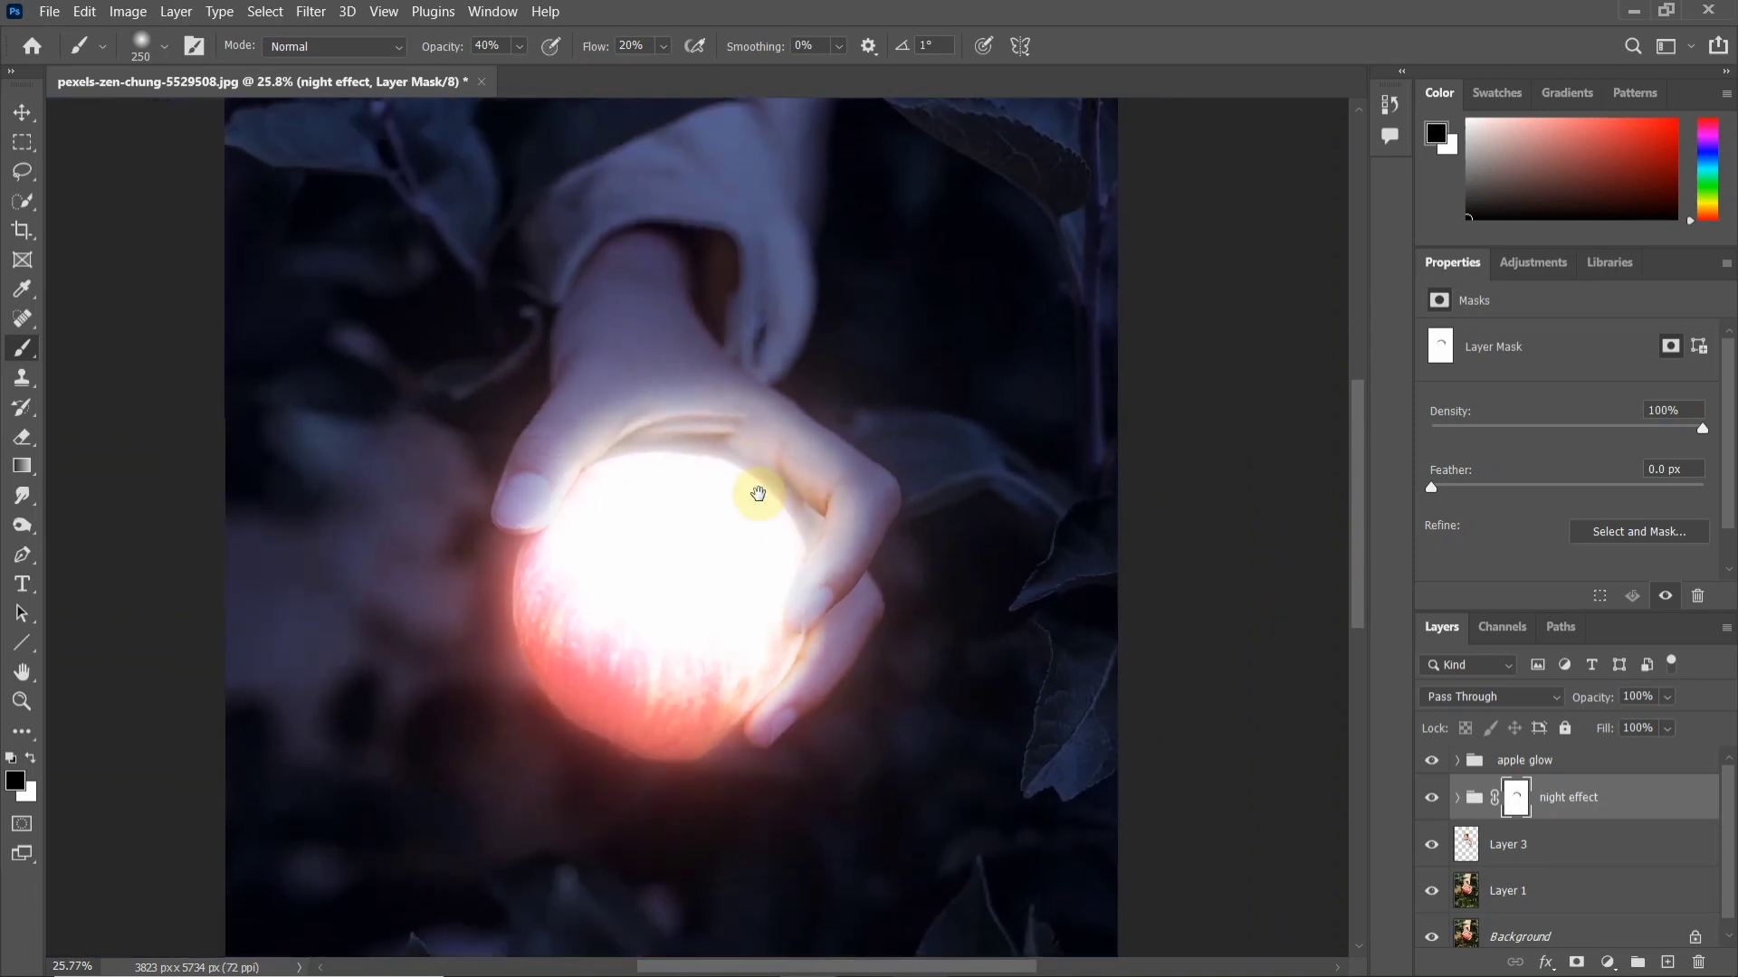
scroll(771, 493, "down", 2)
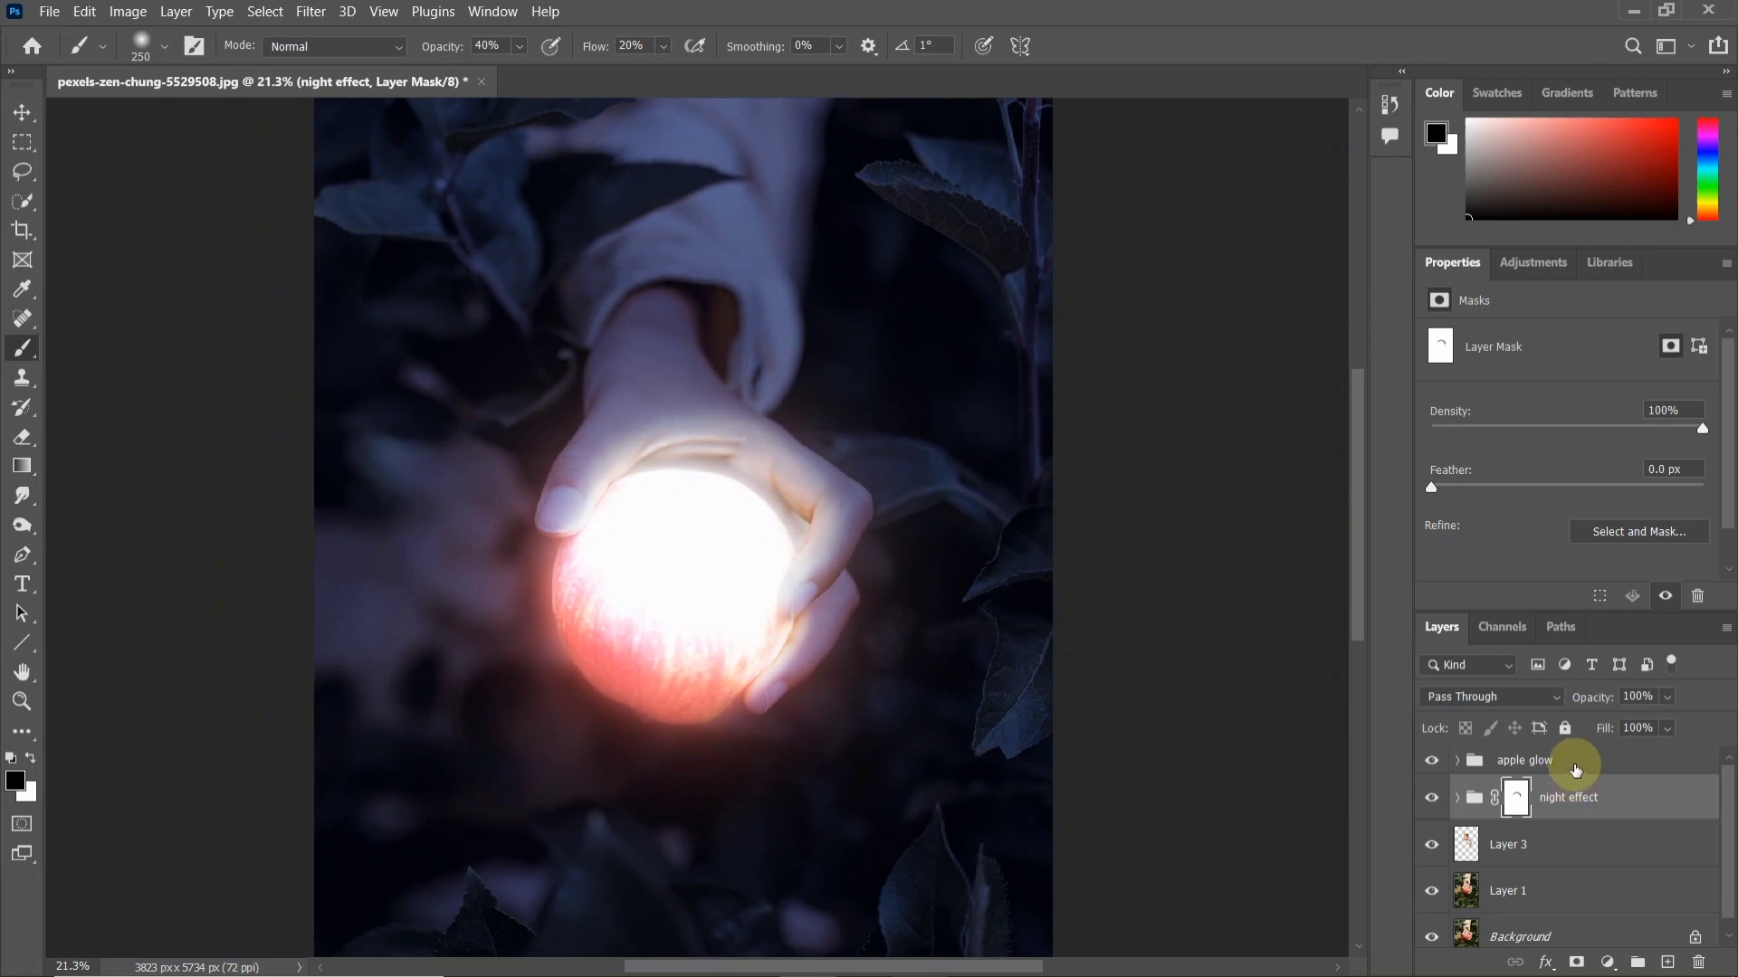
Step: Place the fire photo pexels-miriam-espacio-110867 as a linked image above the apple glow group
left_click(1575, 769)
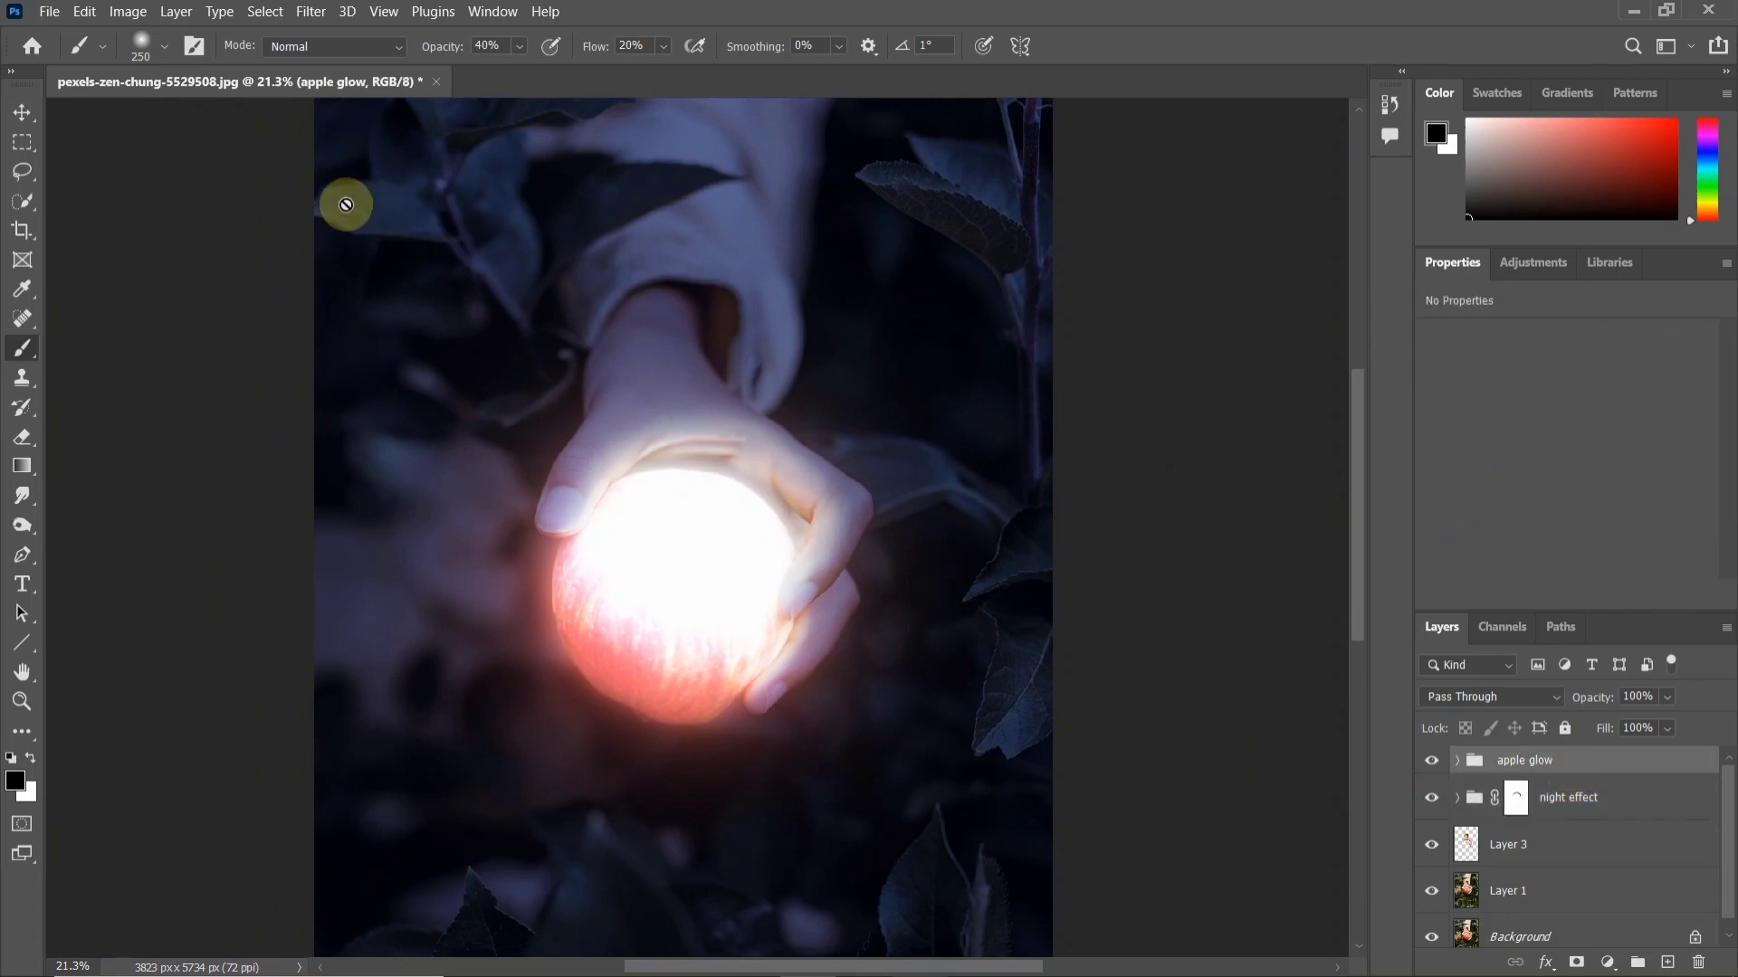
left_click(62, 12)
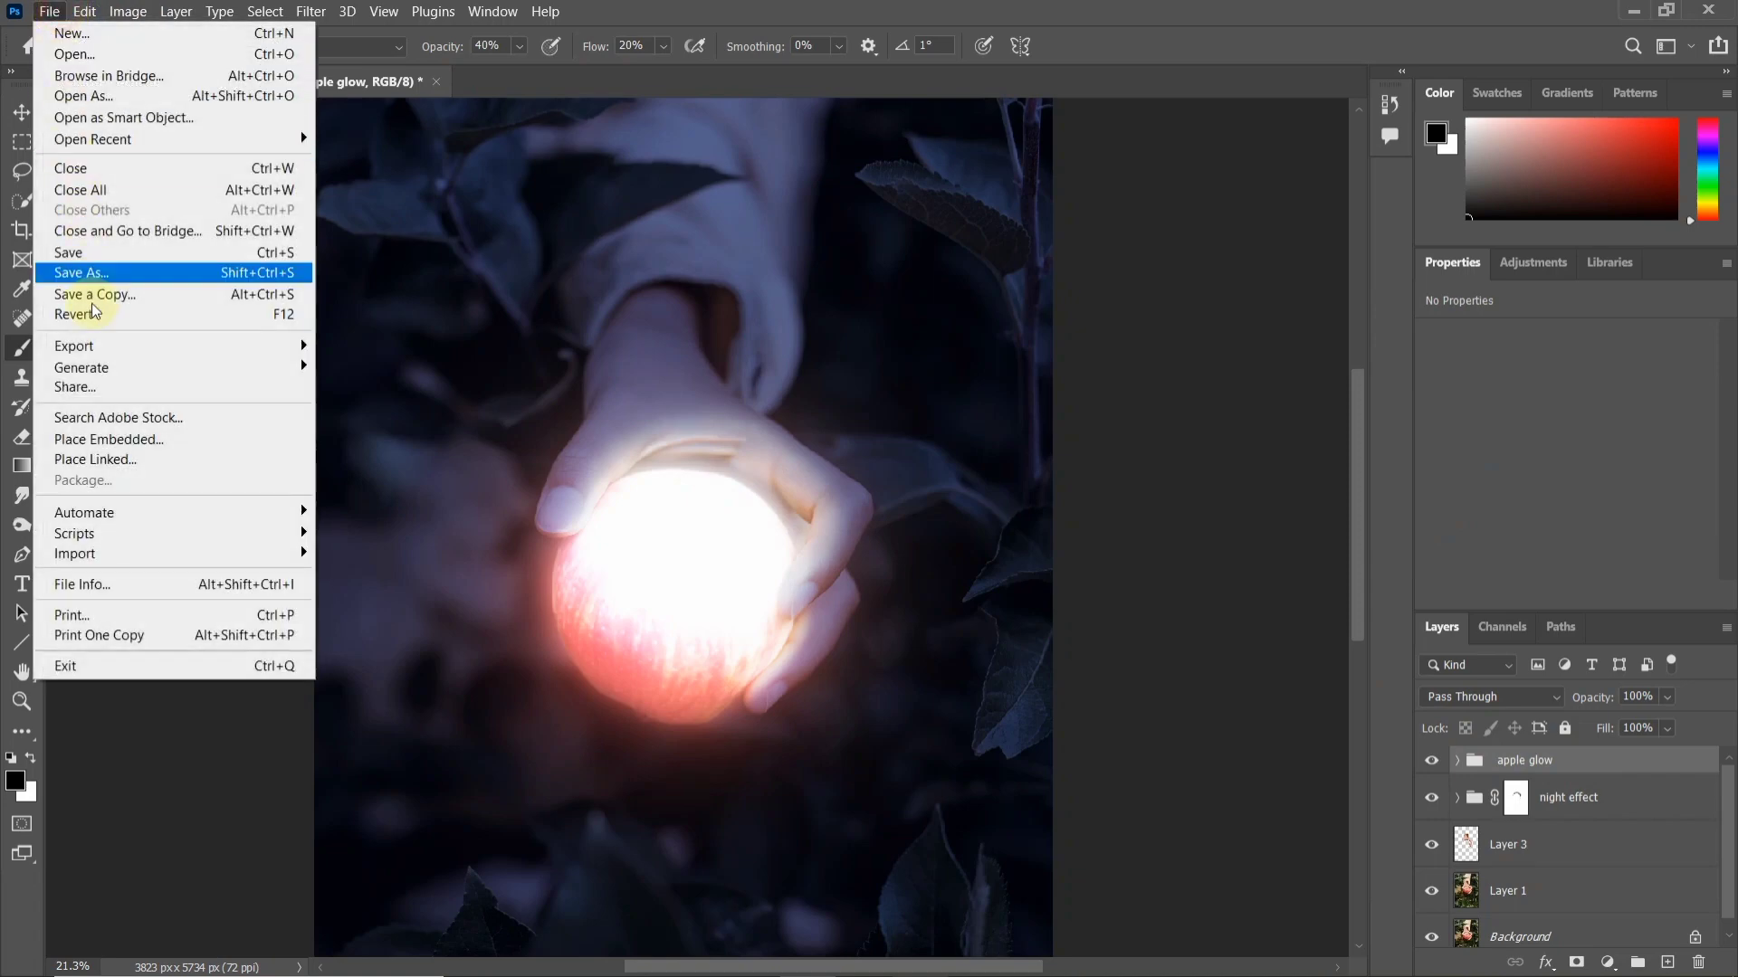
left_click(205, 460)
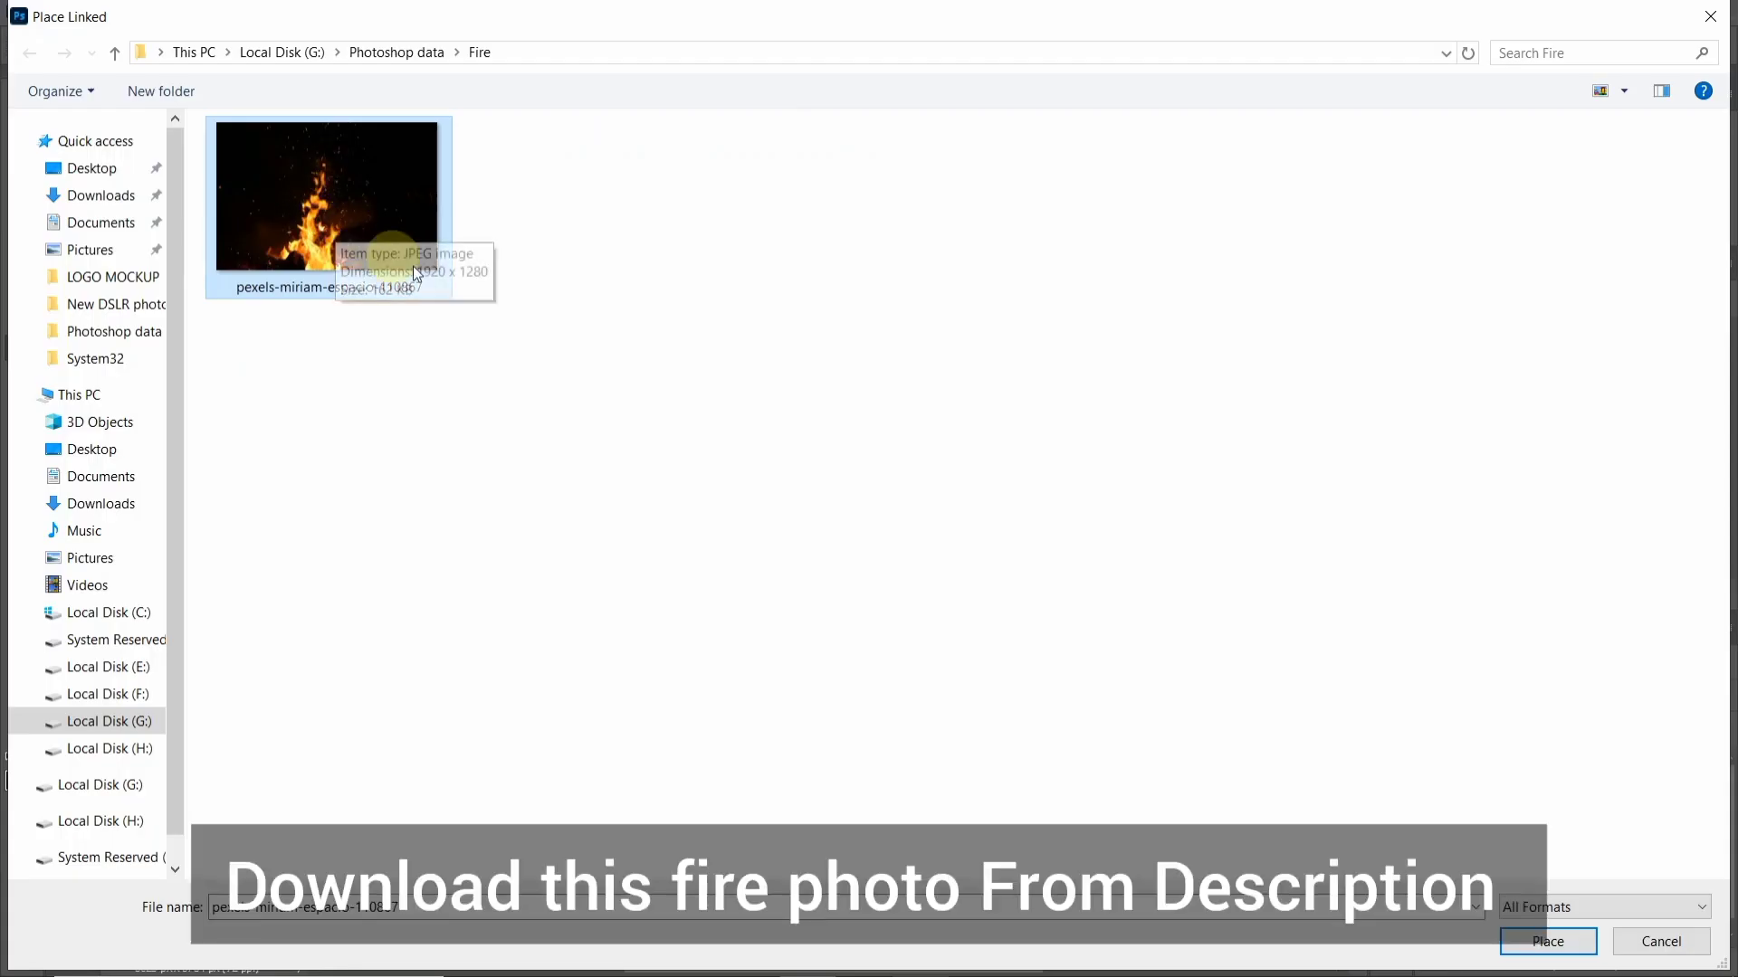
left_click(1560, 949)
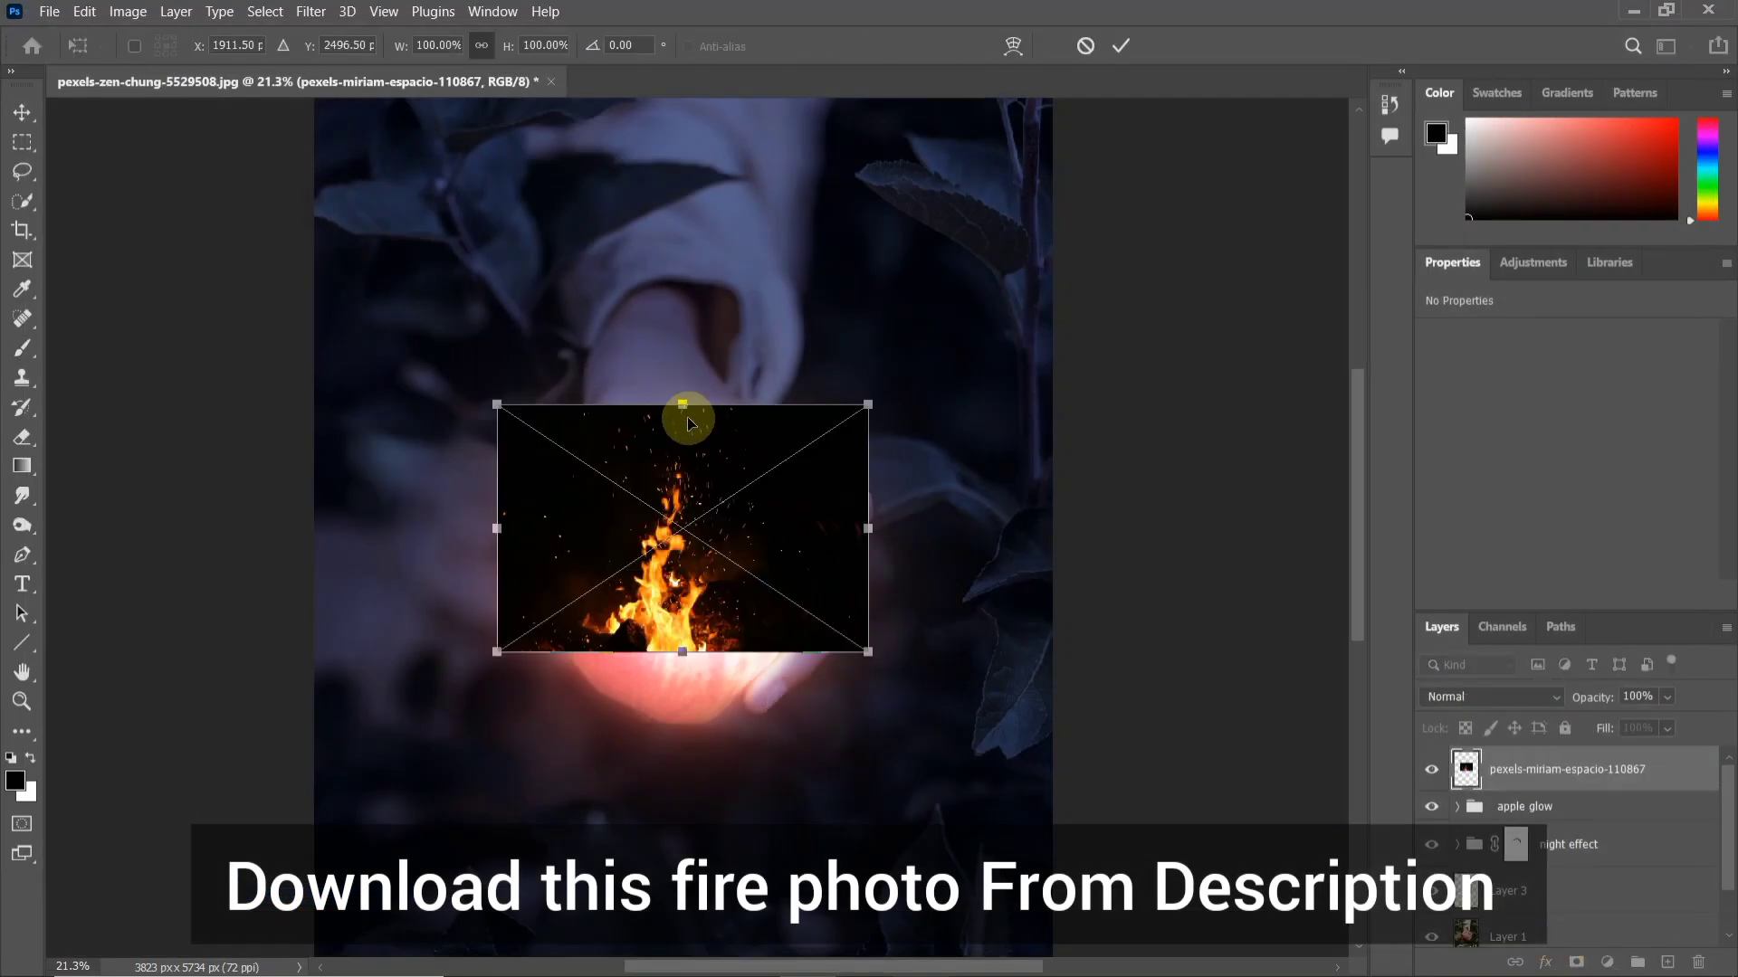
Step: Scale the placed fire photo proportionally to about 213% and position it over the hand and apple
left_click_drag(682, 408, 725, 124)
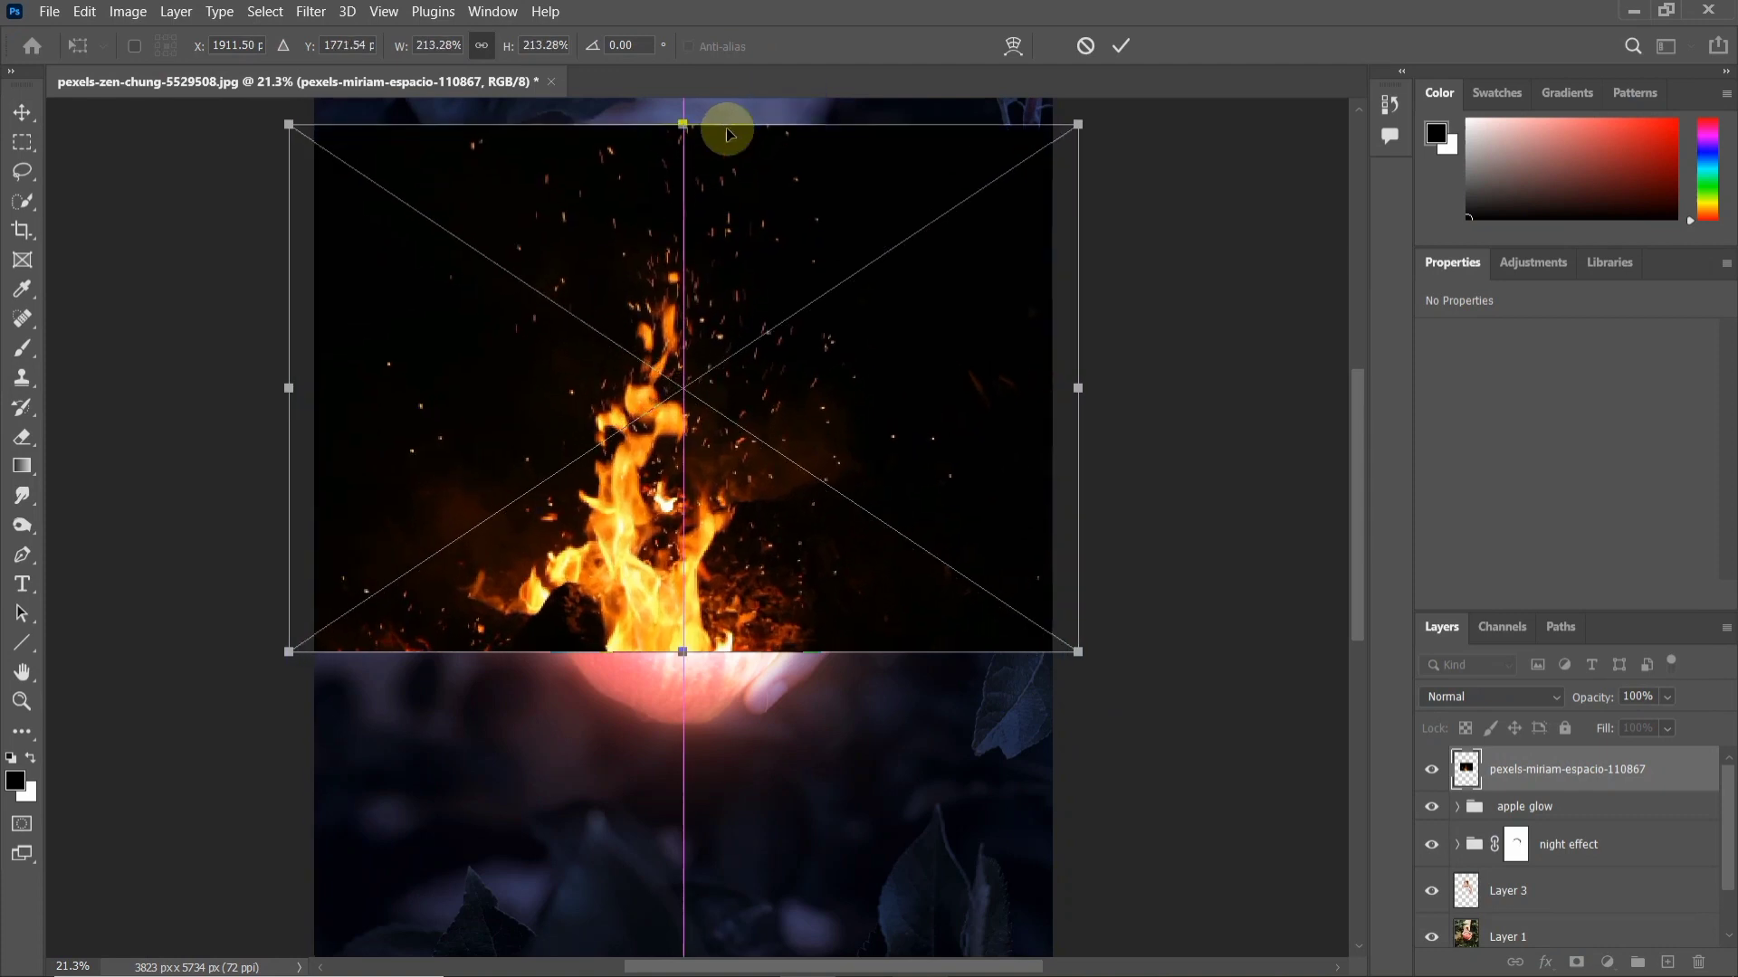
mouse_move(681, 438)
left_mouse_down()
mouse_move(705, 404)
mouse_move(710, 454)
left_mouse_up()
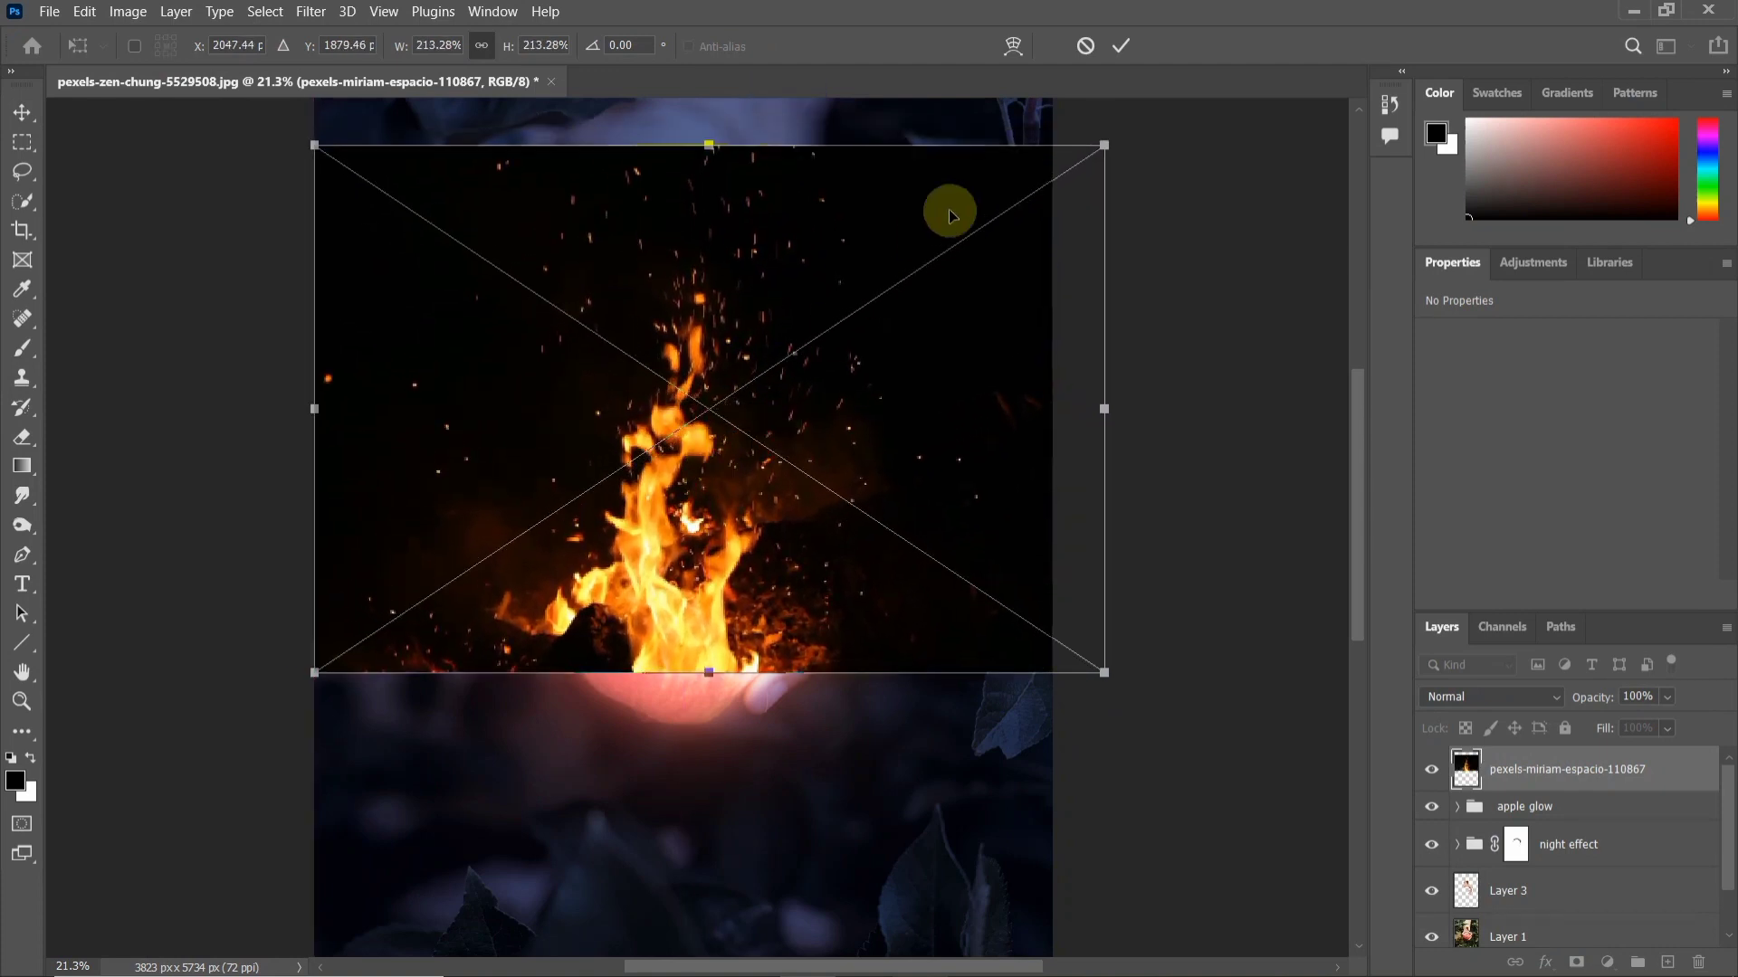
left_click(1120, 47)
key("b")
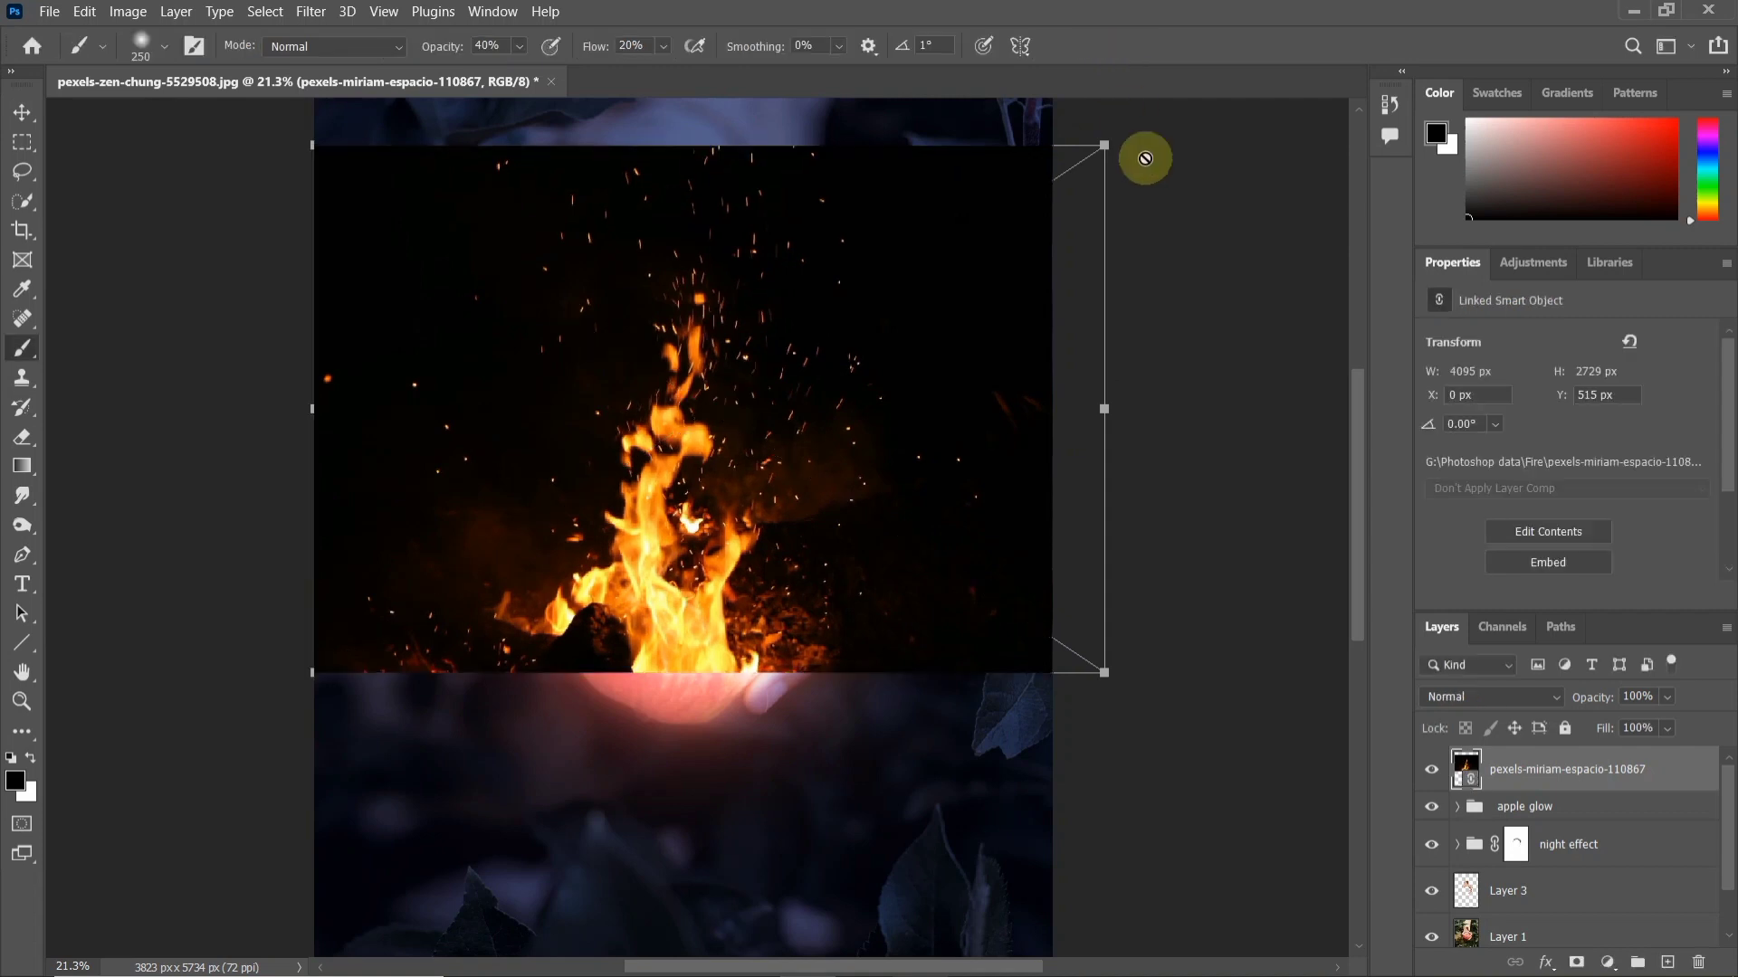
Step: Set the fire layer's blend mode to Screen and move the flames up above the apple
left_click(1448, 697)
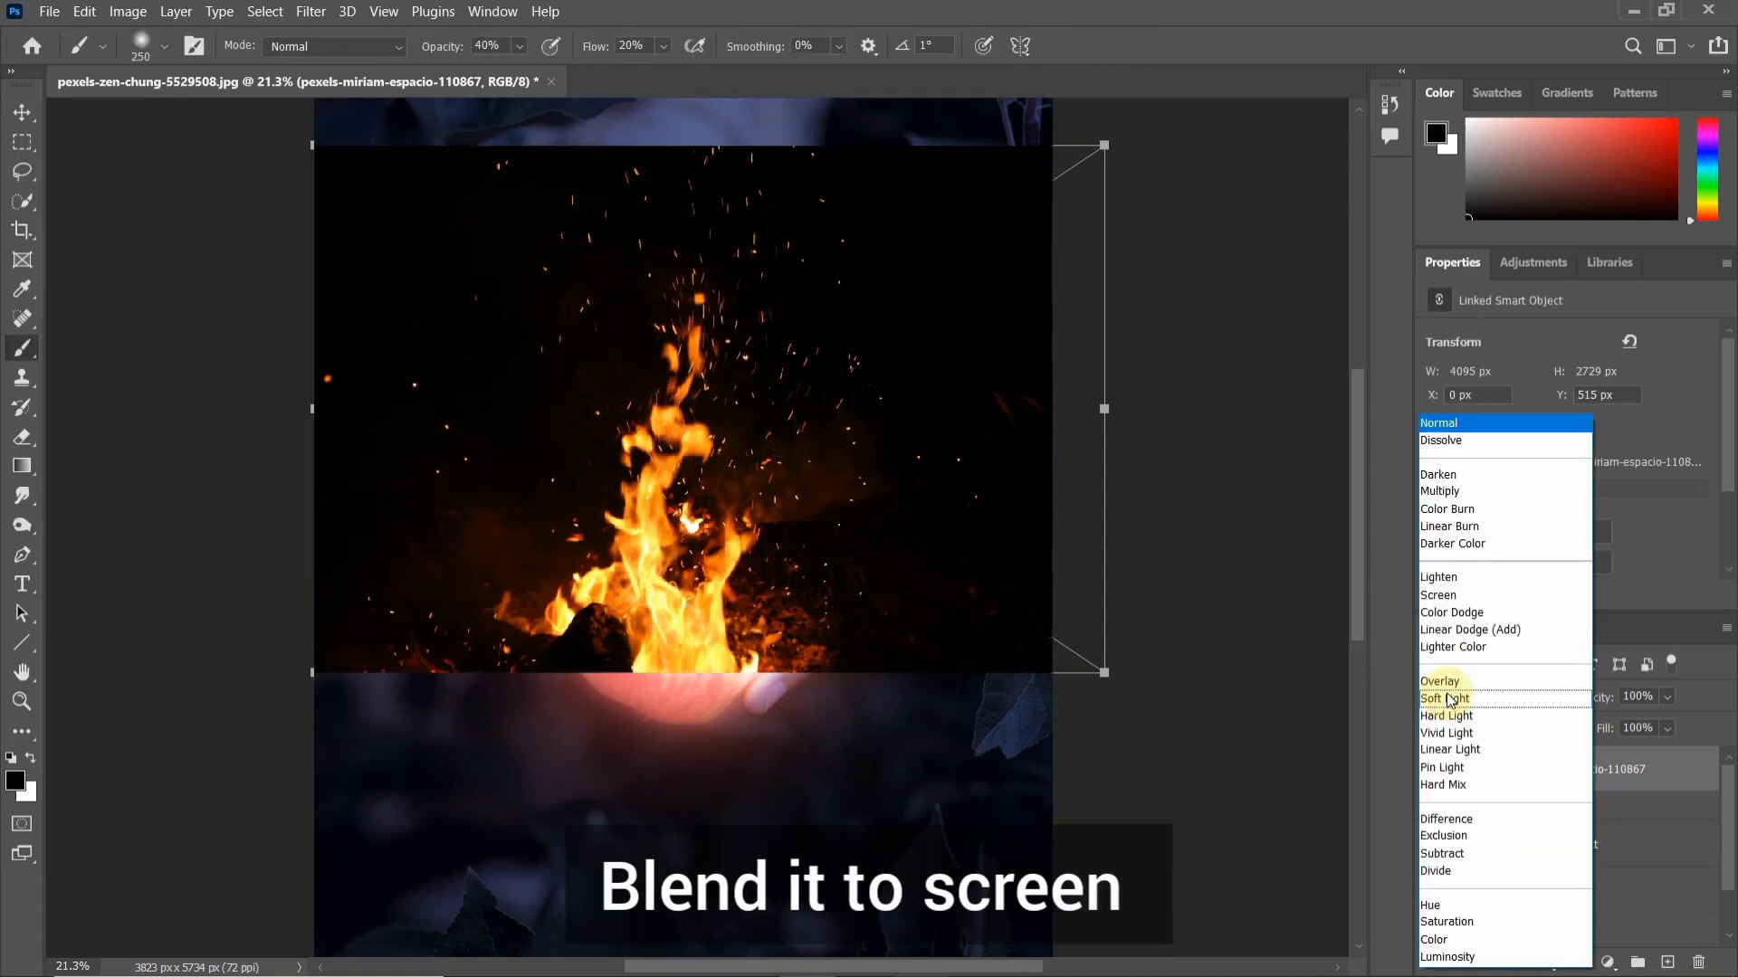
left_click(1445, 597)
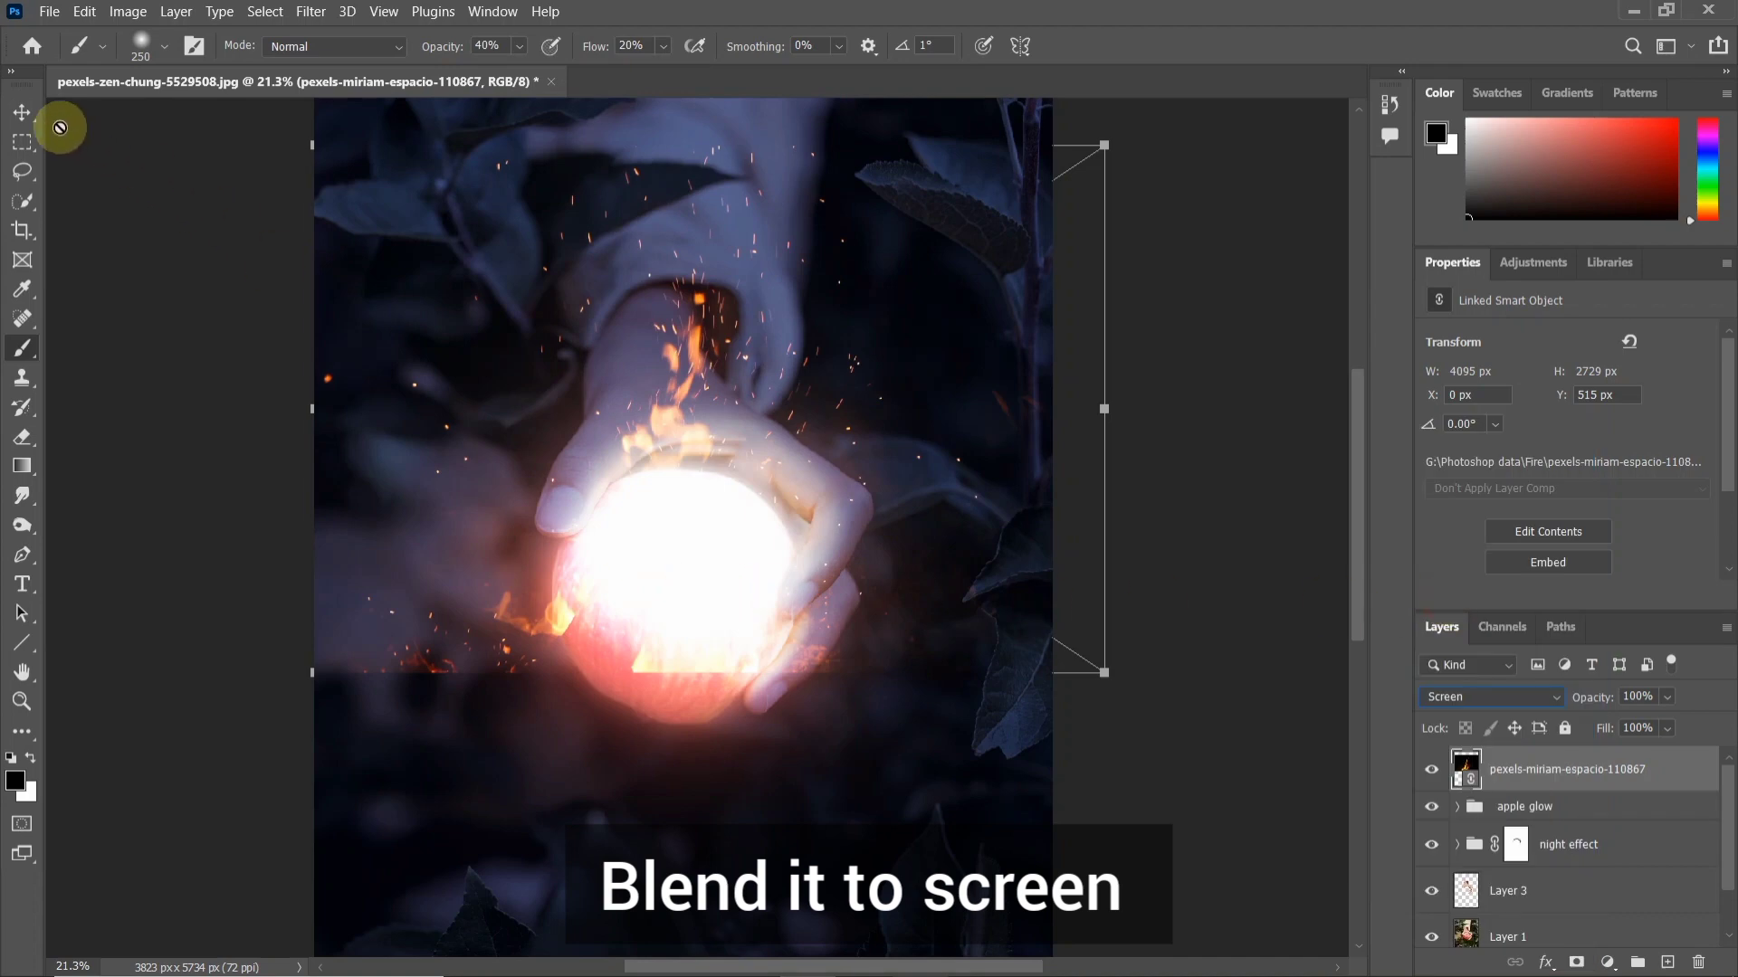
left_click(22, 112)
left_click_drag(690, 555, 698, 496)
left_click_drag(704, 453, 742, 442)
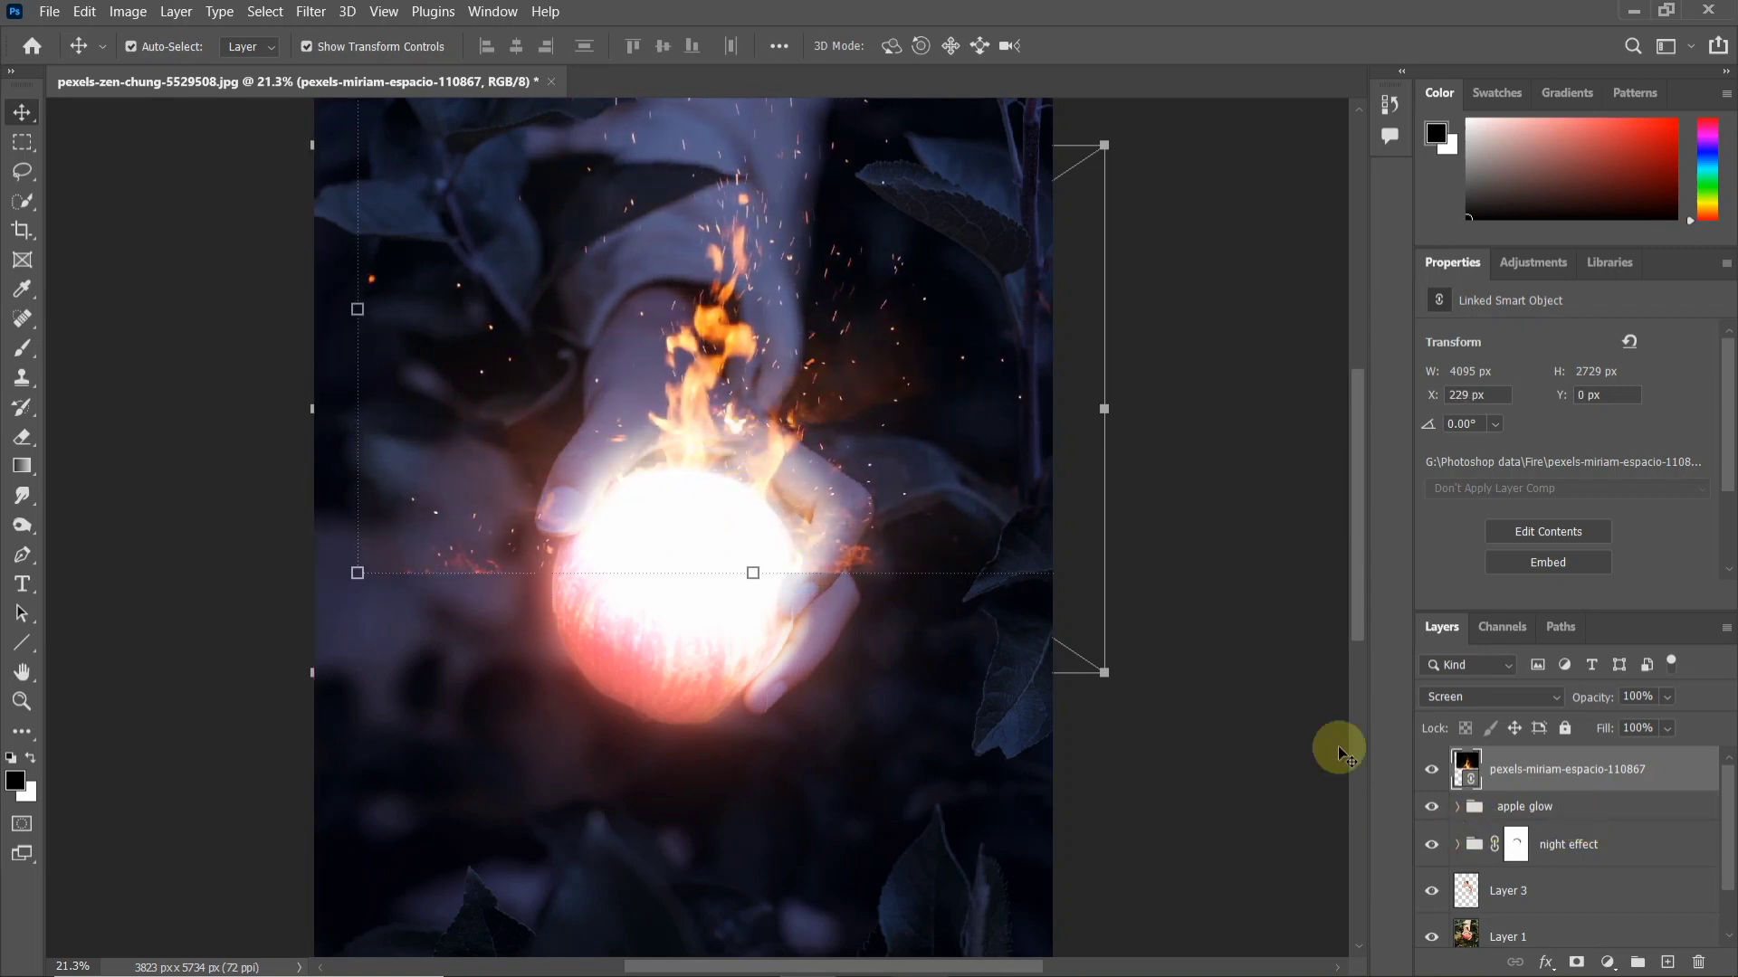
Step: Scale the fire layer proportionally to about 165% and seat the base of the flames on the apple's upper edge
left_click_drag(754, 571, 741, 437)
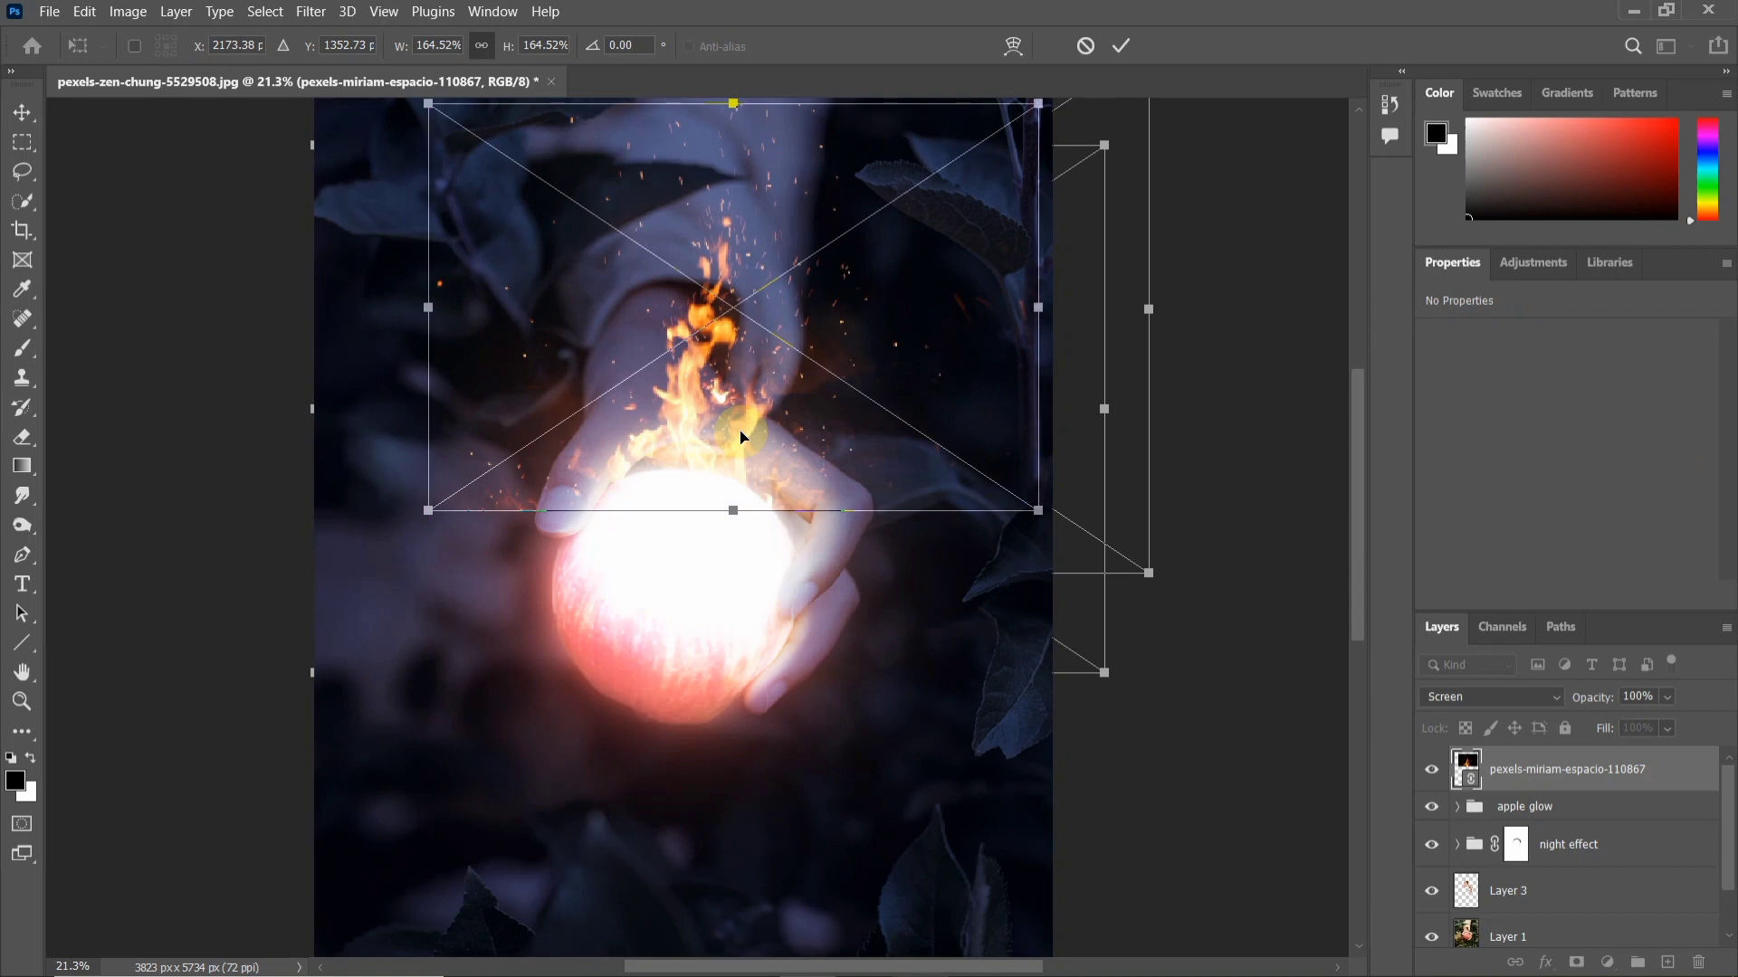
left_click(1125, 45)
scroll(750, 411, "up", 3)
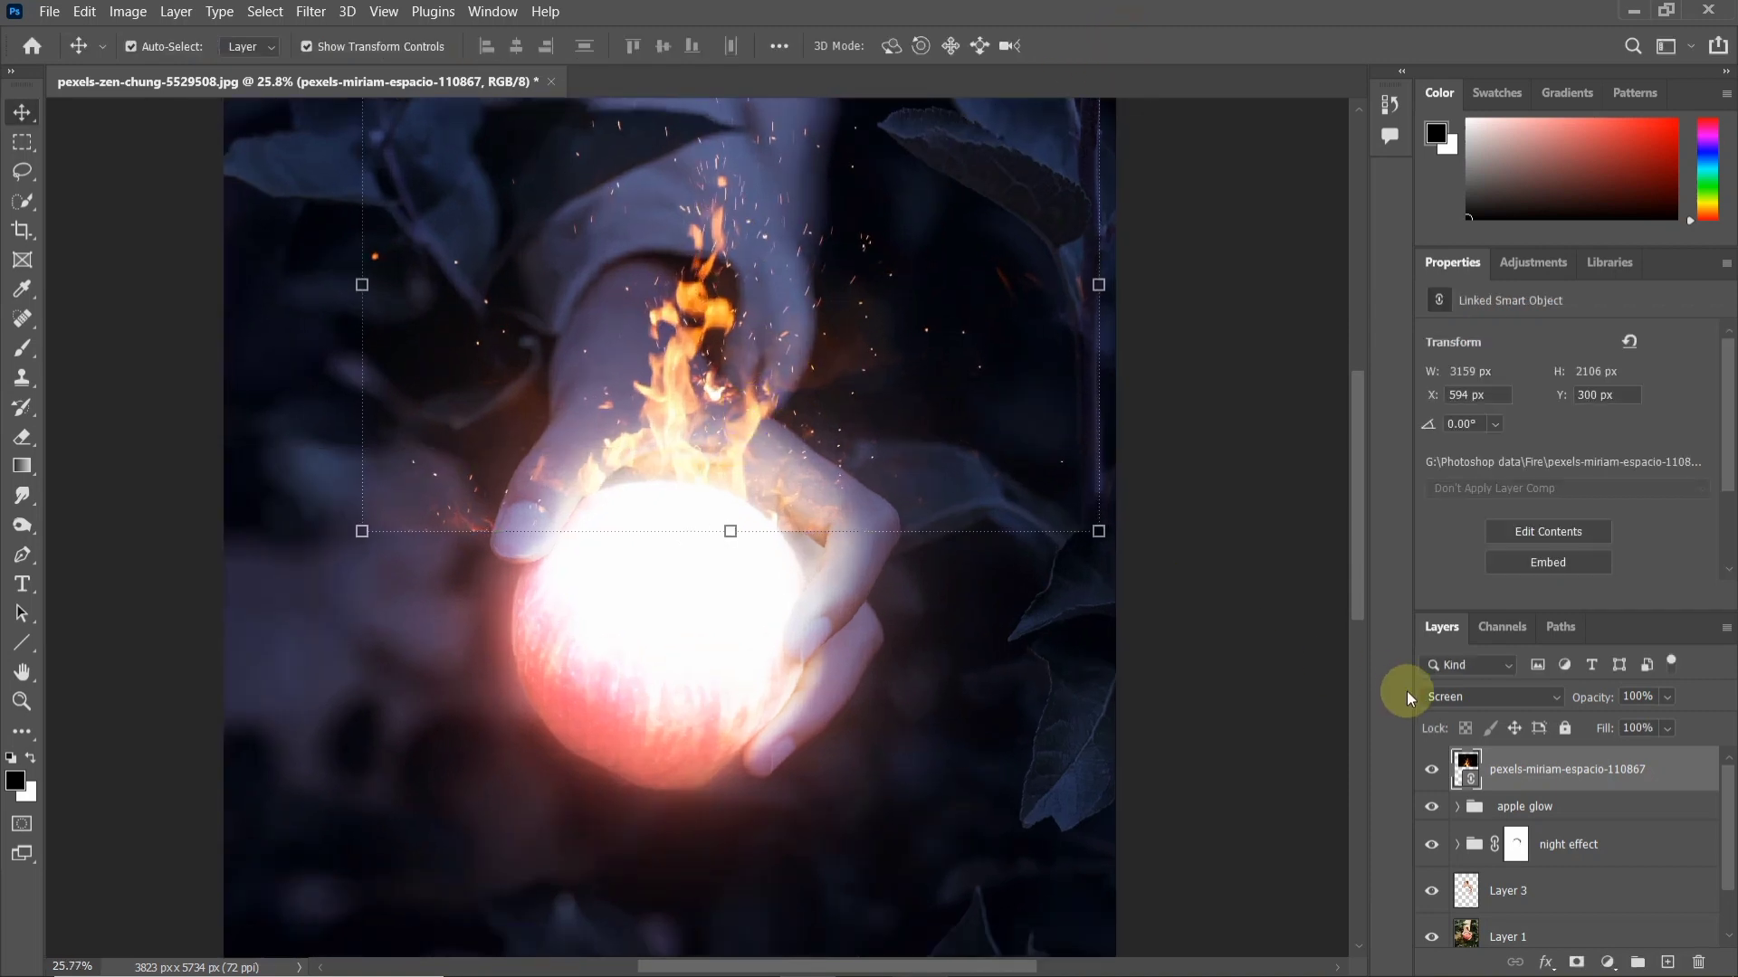
Step: Add a layer mask to the fire layer and set up the Brush tool with 100% opacity and 87% flow
left_click(1545, 769)
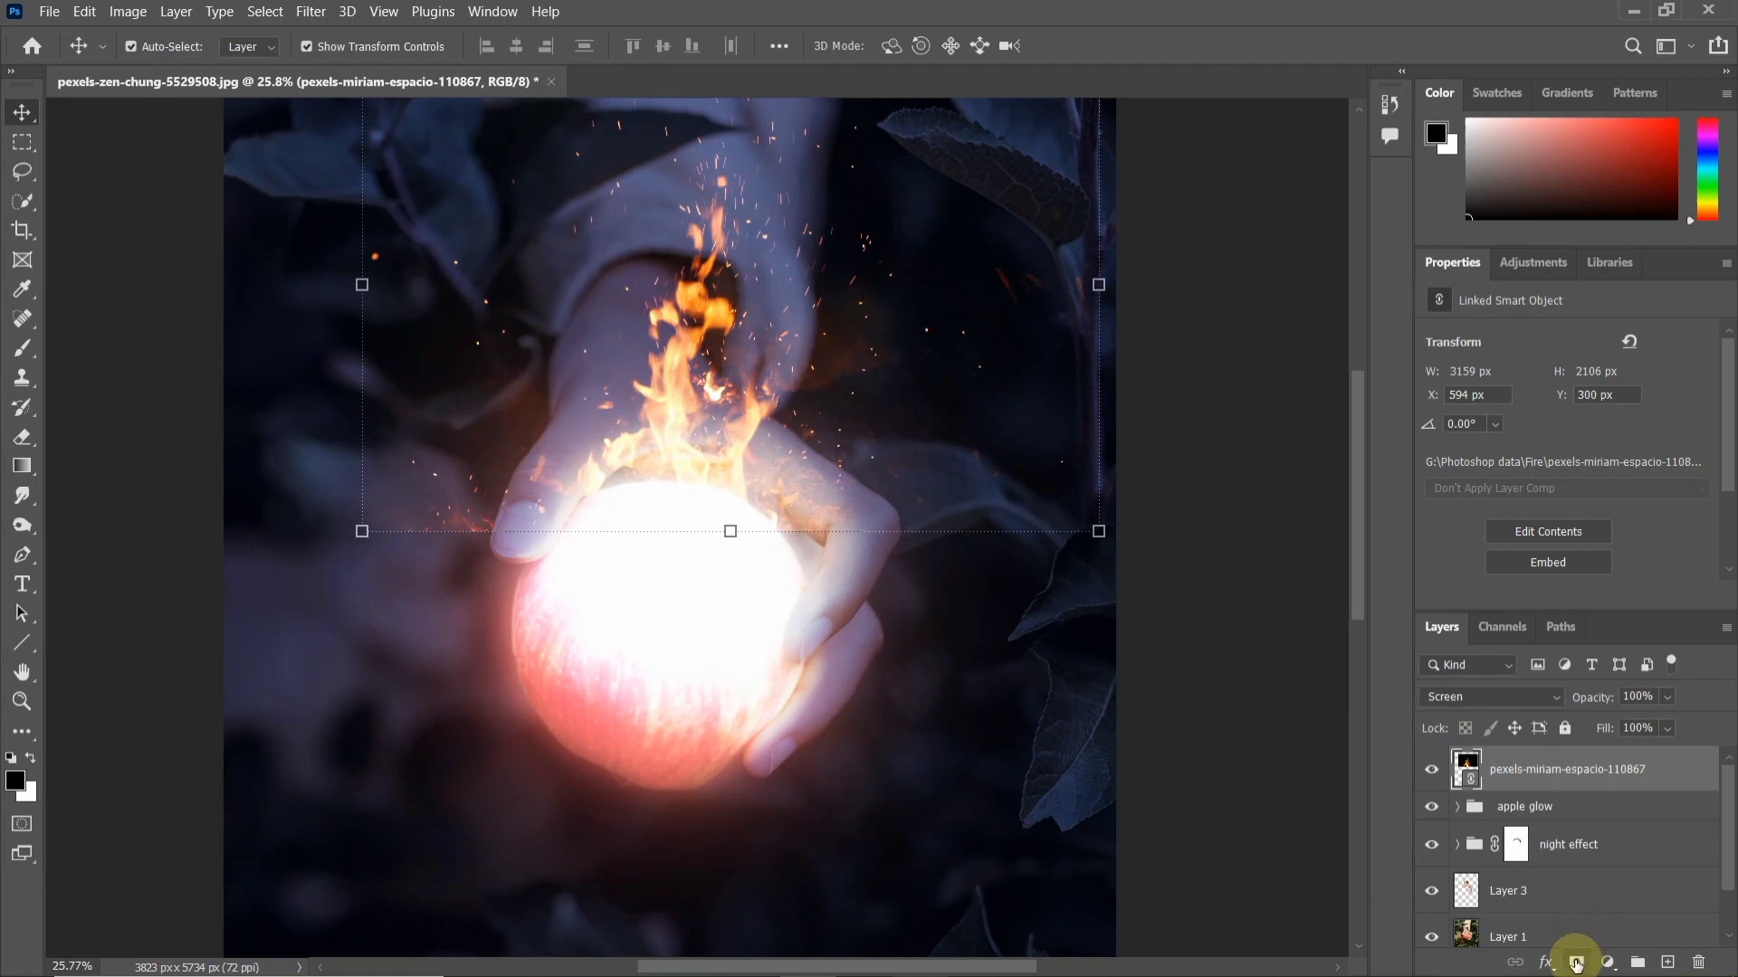
left_click(1575, 962)
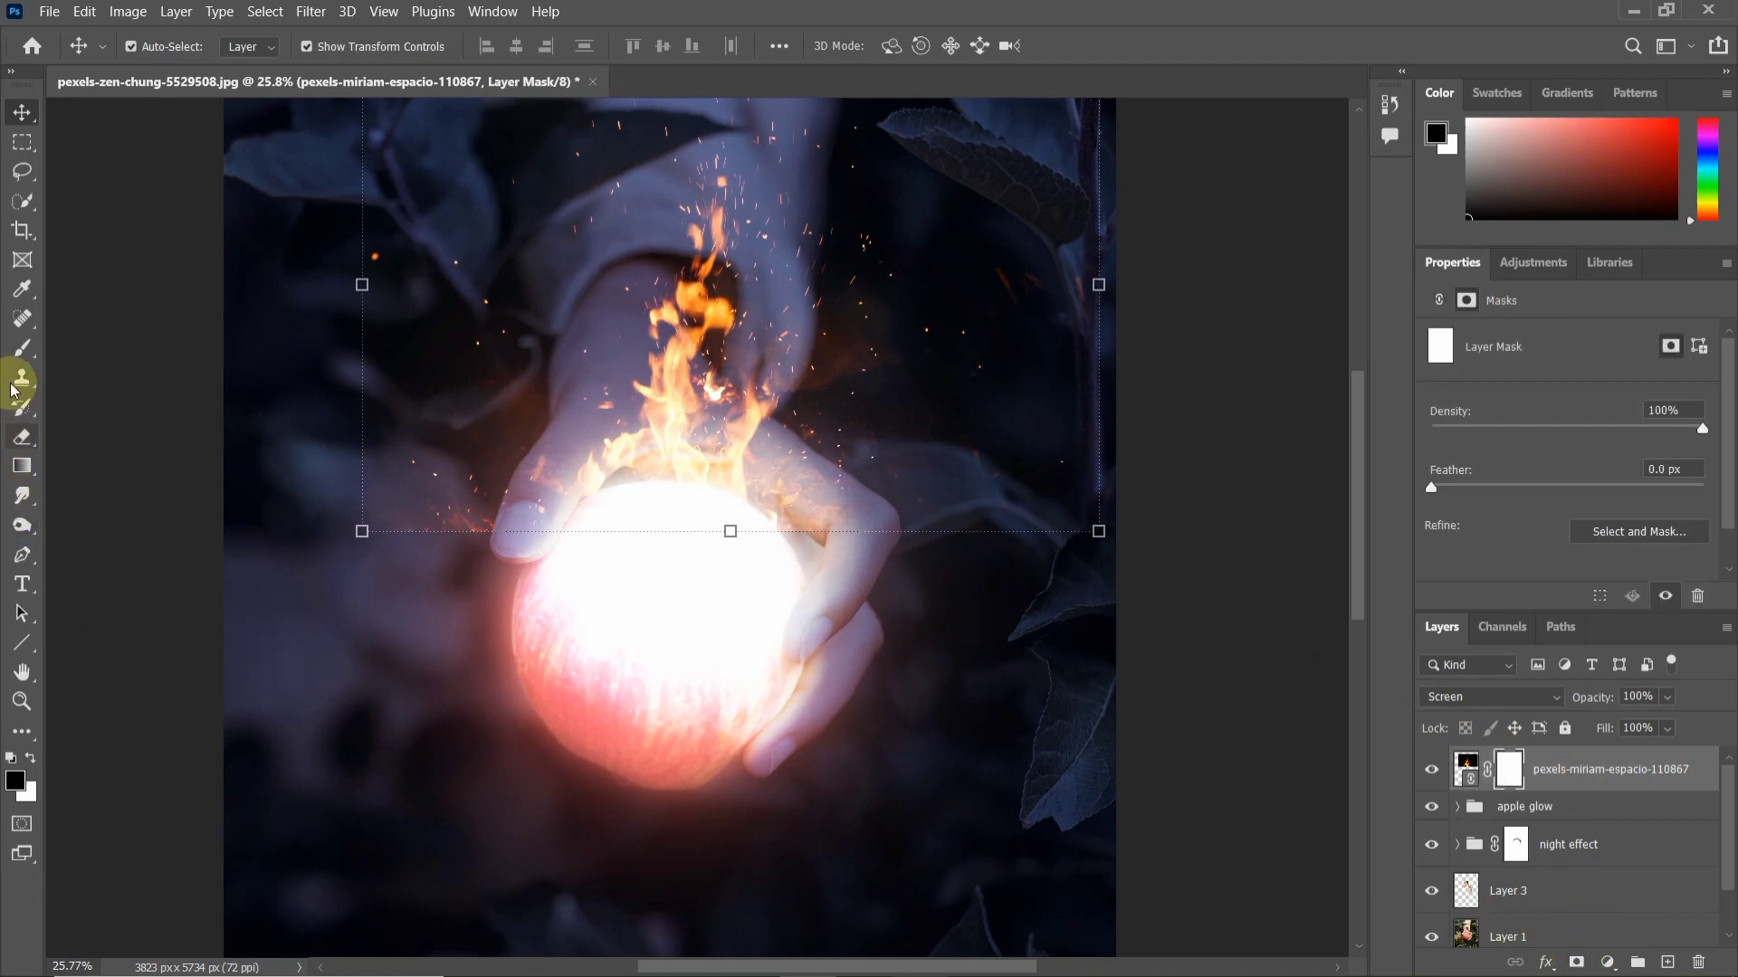
left_click(23, 348)
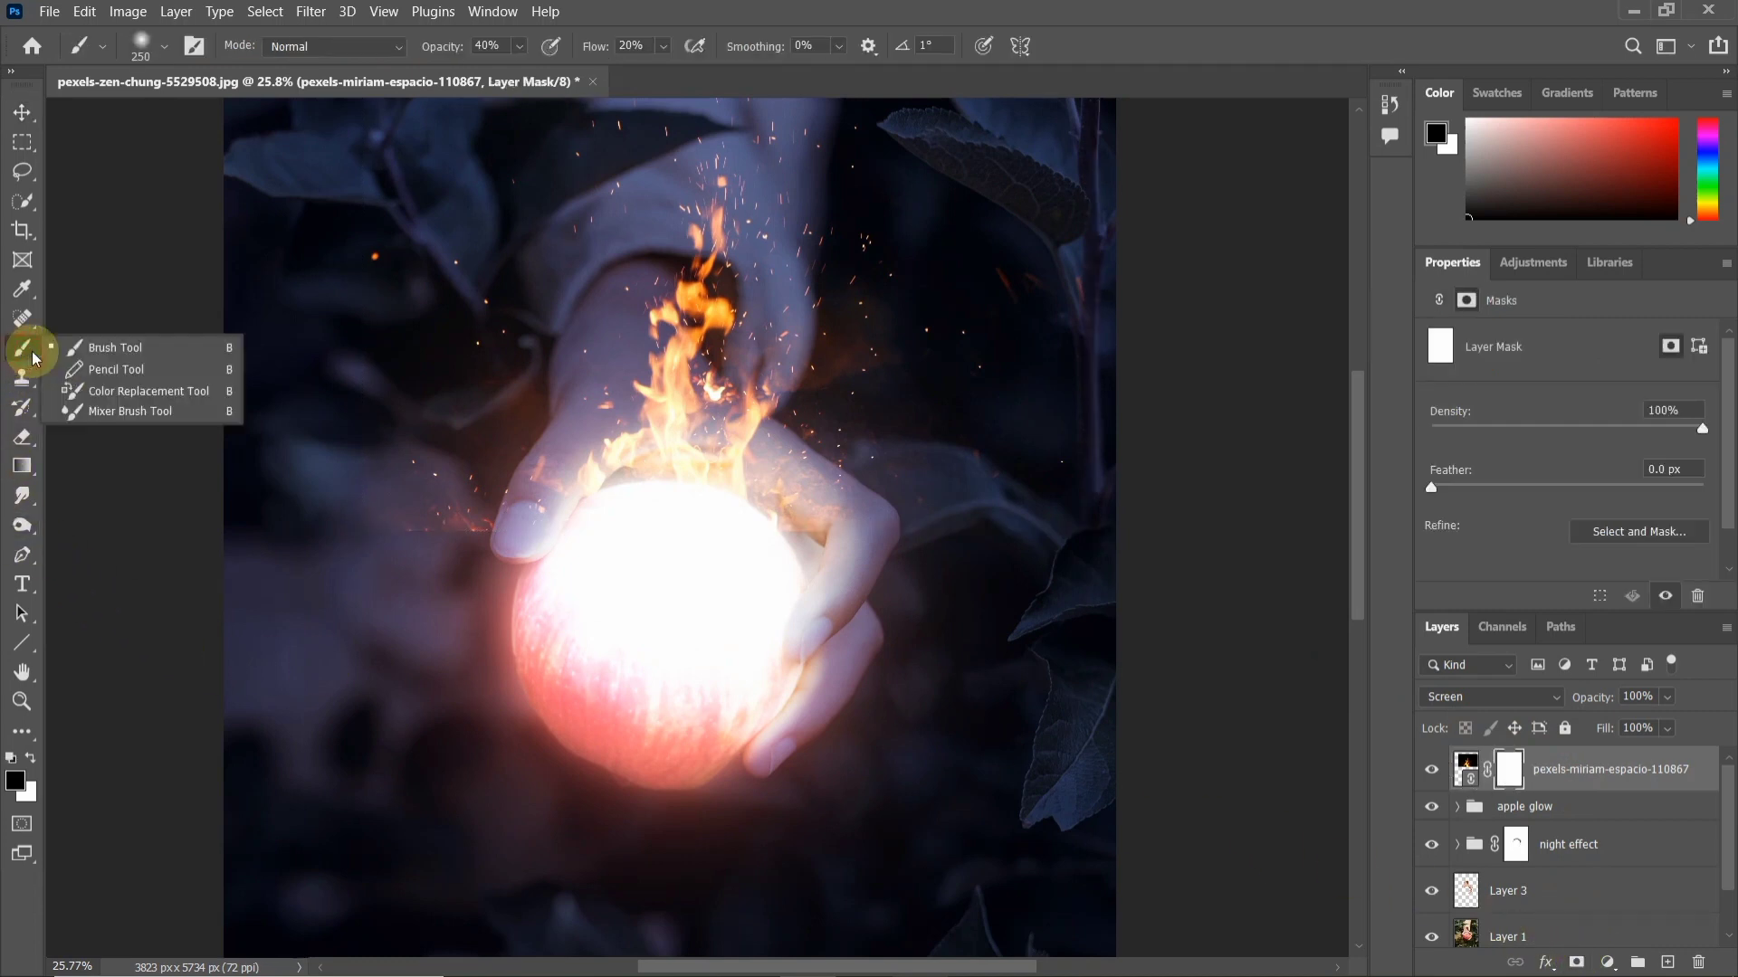
left_click(77, 361)
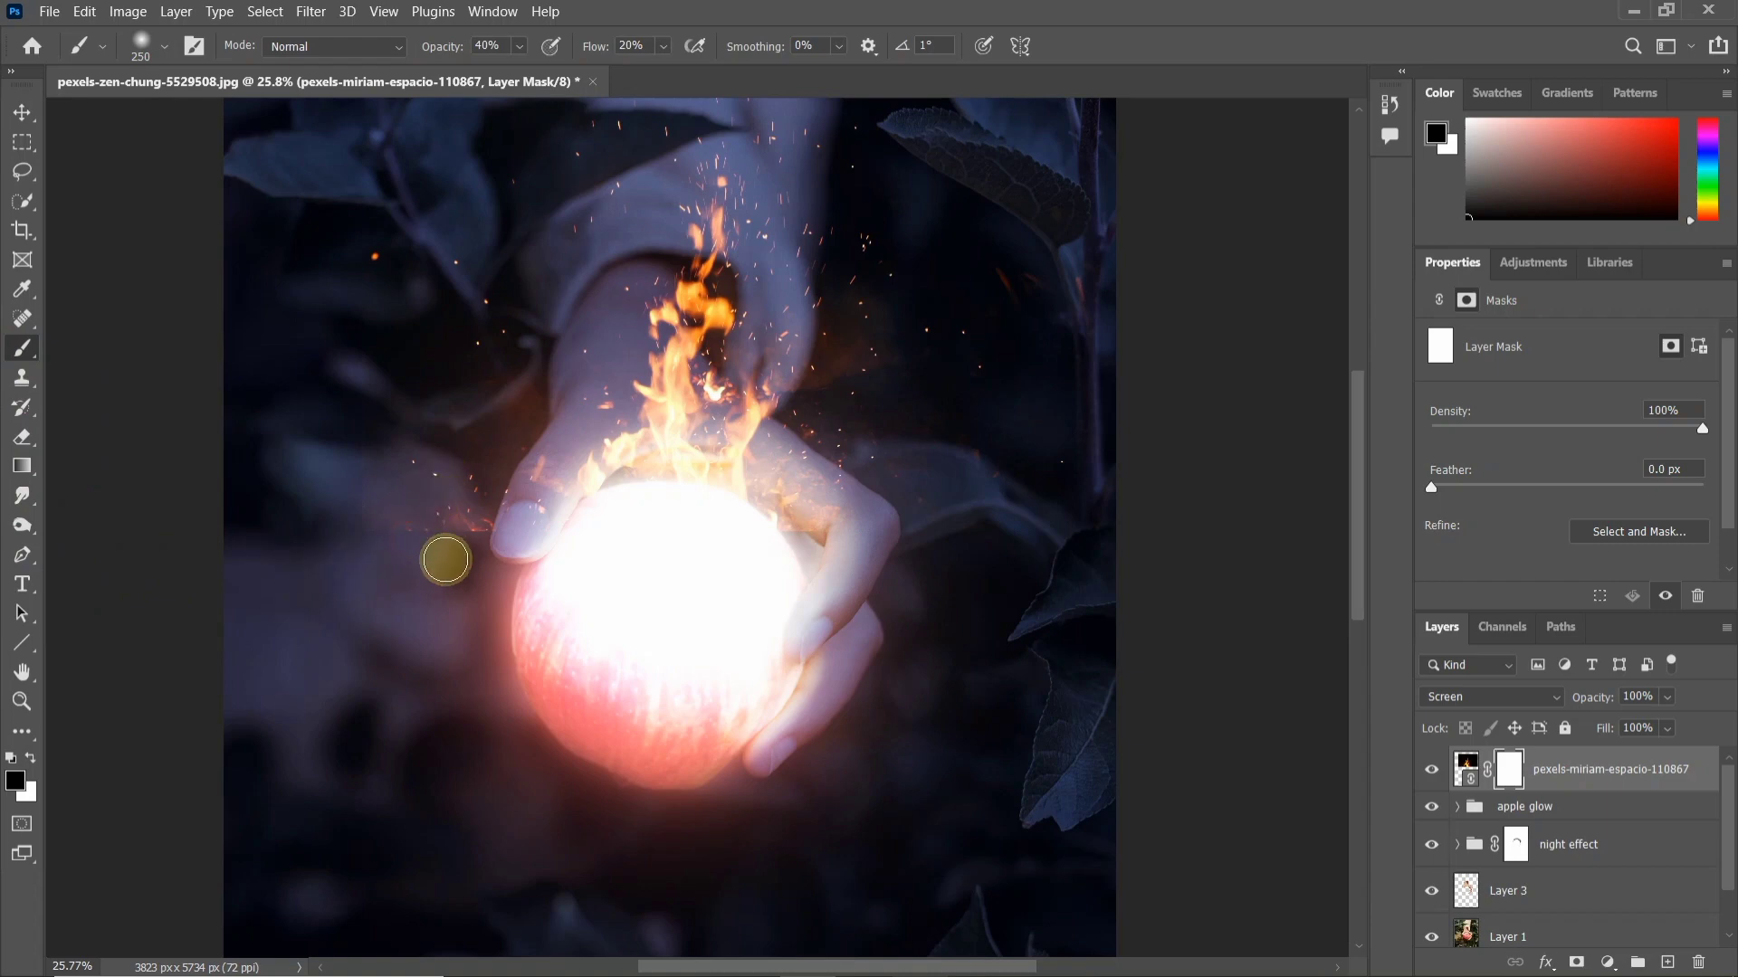
key("0")
key("shift+8")
key("shift+7")
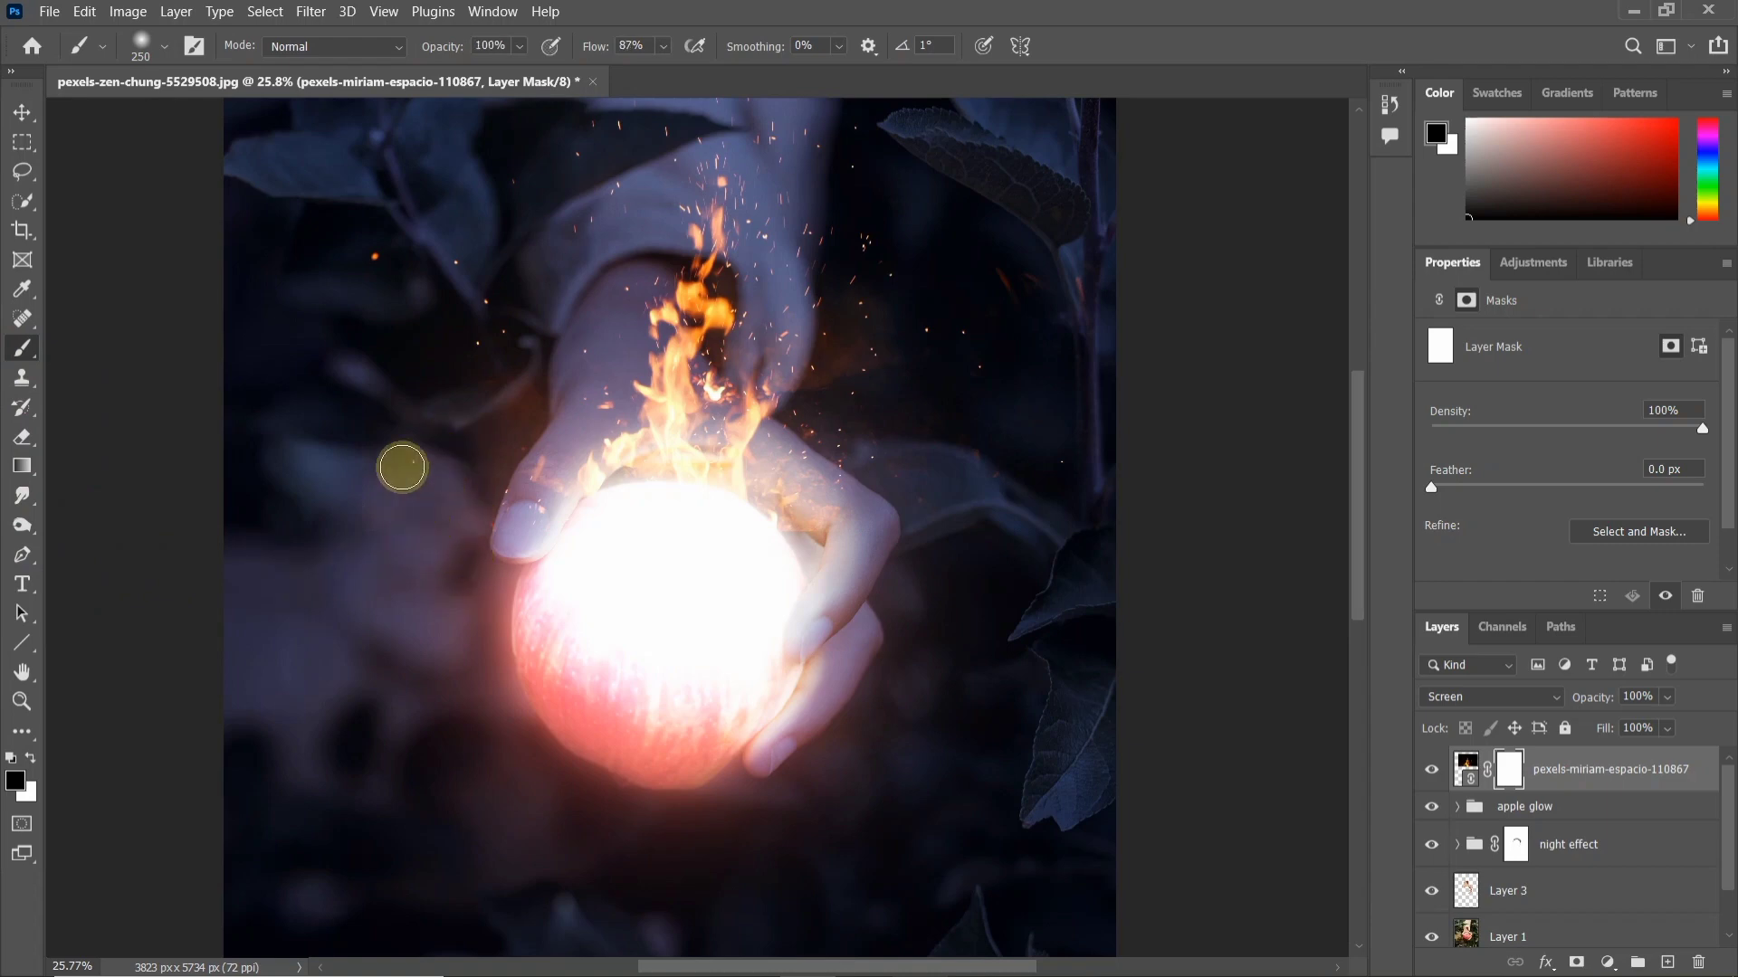
Step: Mask out the fire photo's hard lower edge on both sides of the apple with the black brush
left_click(380, 487)
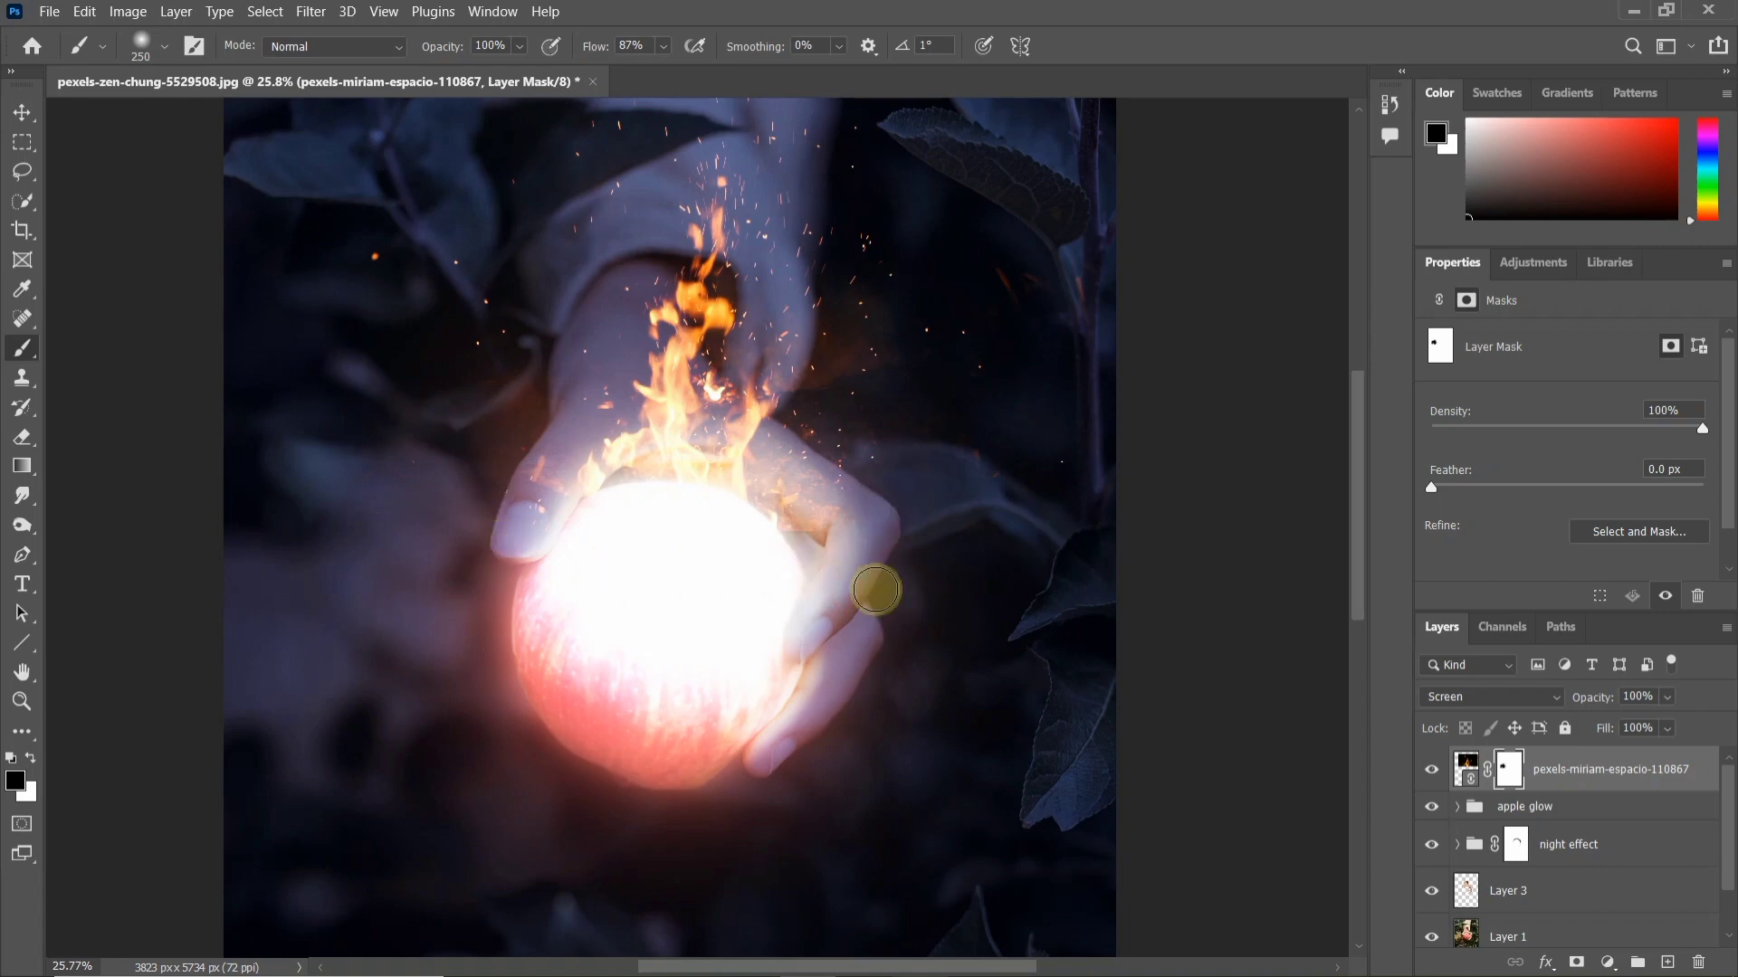
left_click(871, 554)
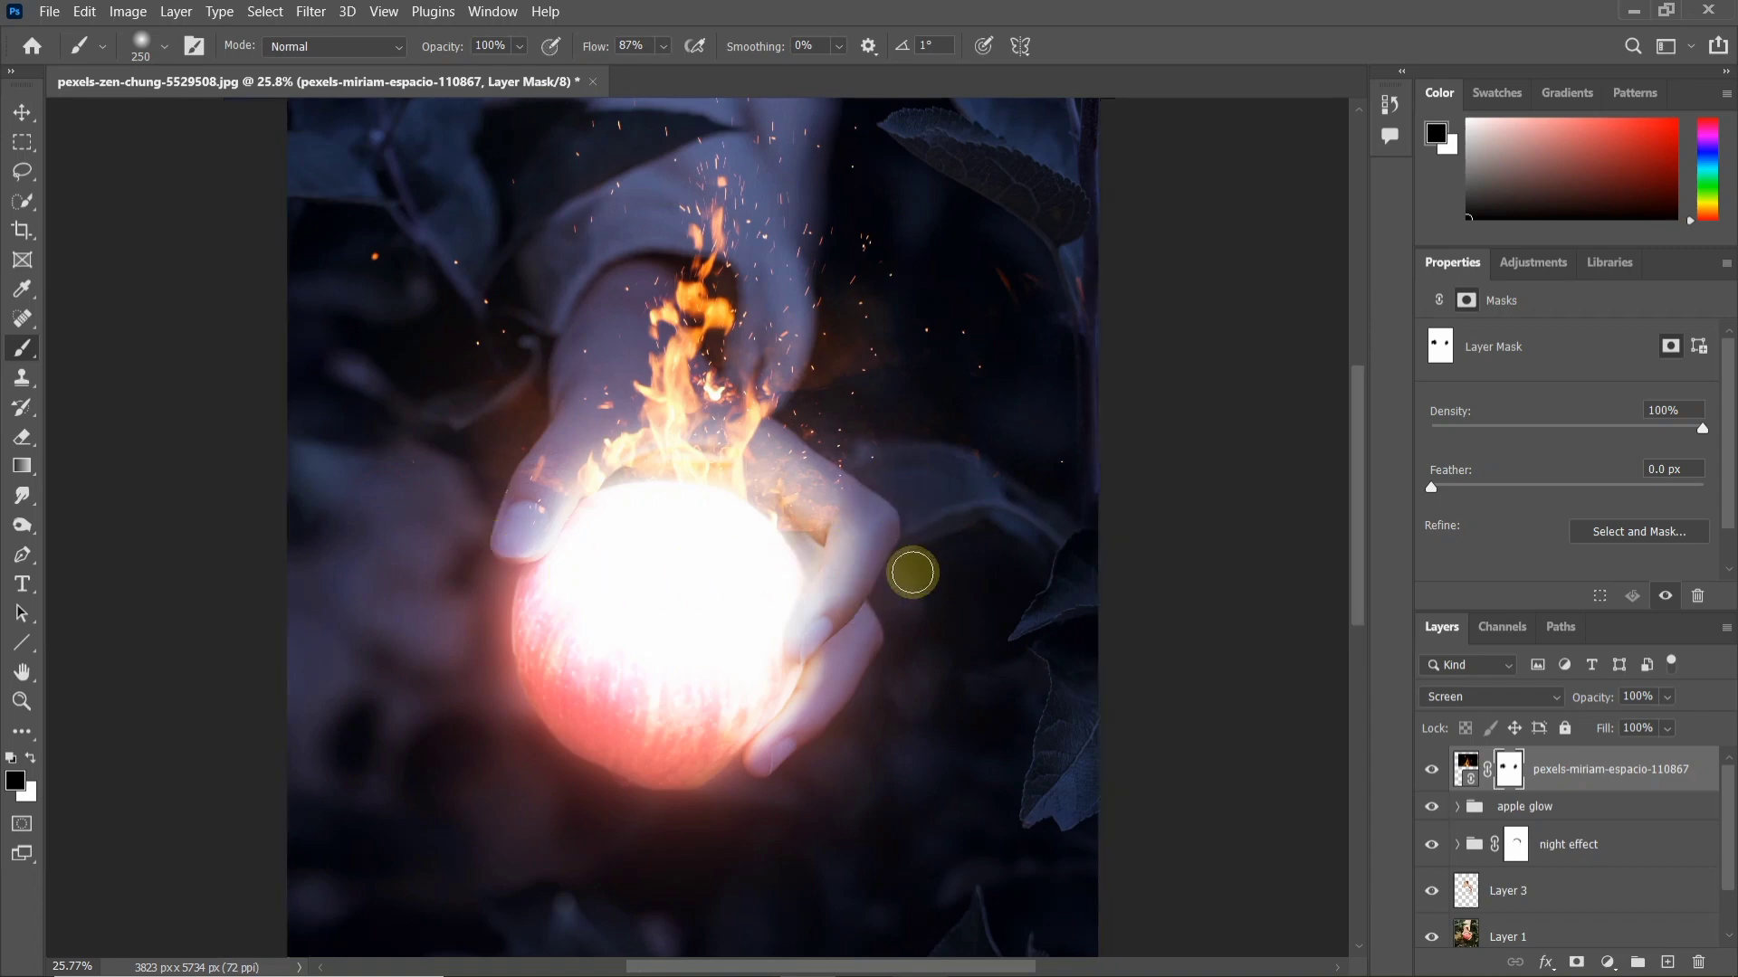
scroll(910, 554, "down", 3)
scroll(851, 564, "up", 1)
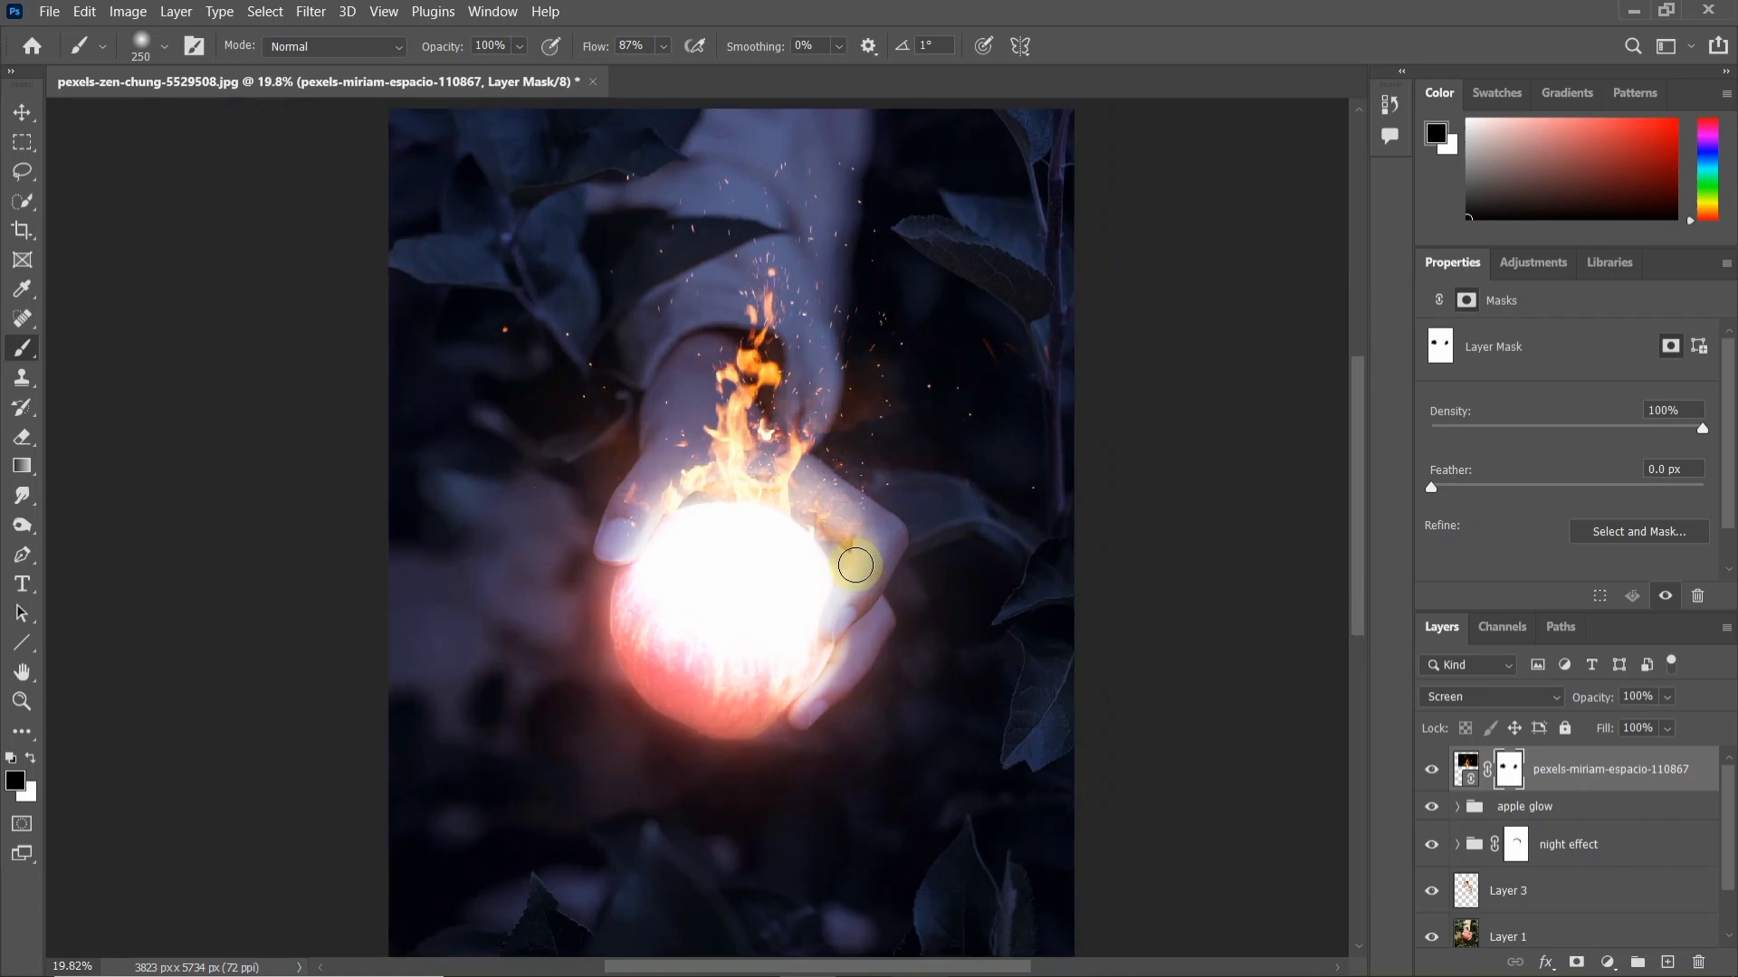
Step: Duplicate the masked fire layer twice to intensify the flames
left_click(1573, 770)
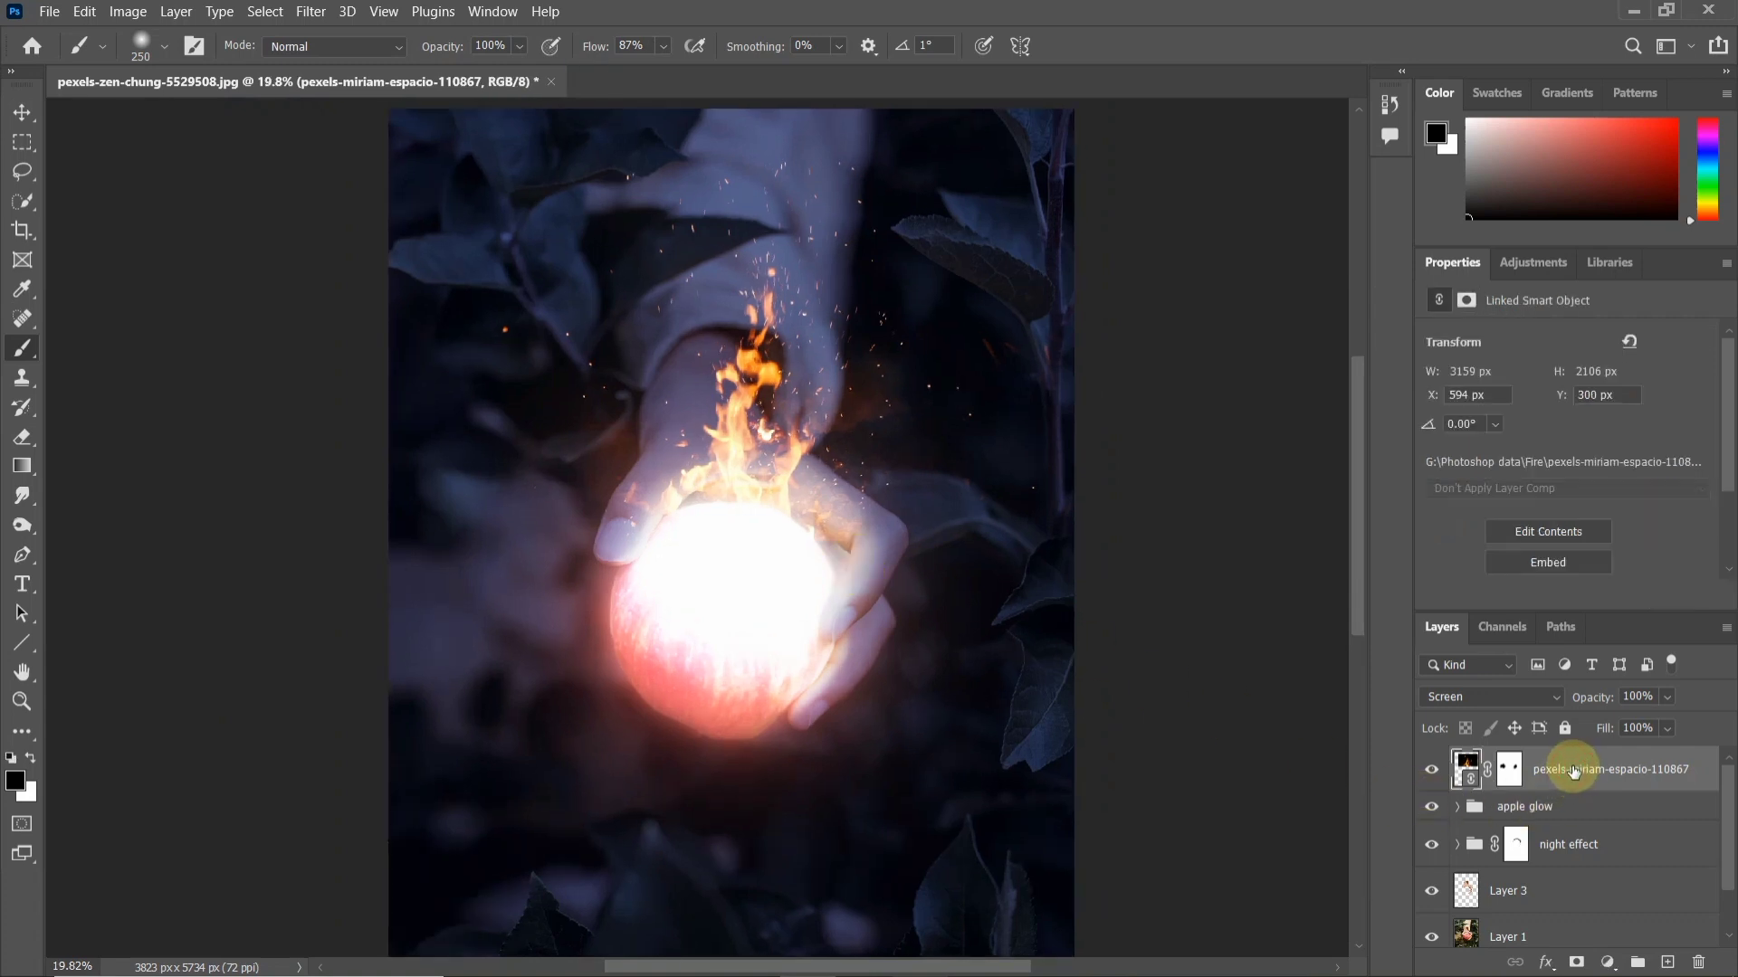
key("ctrl+j")
key("ctrl+j")
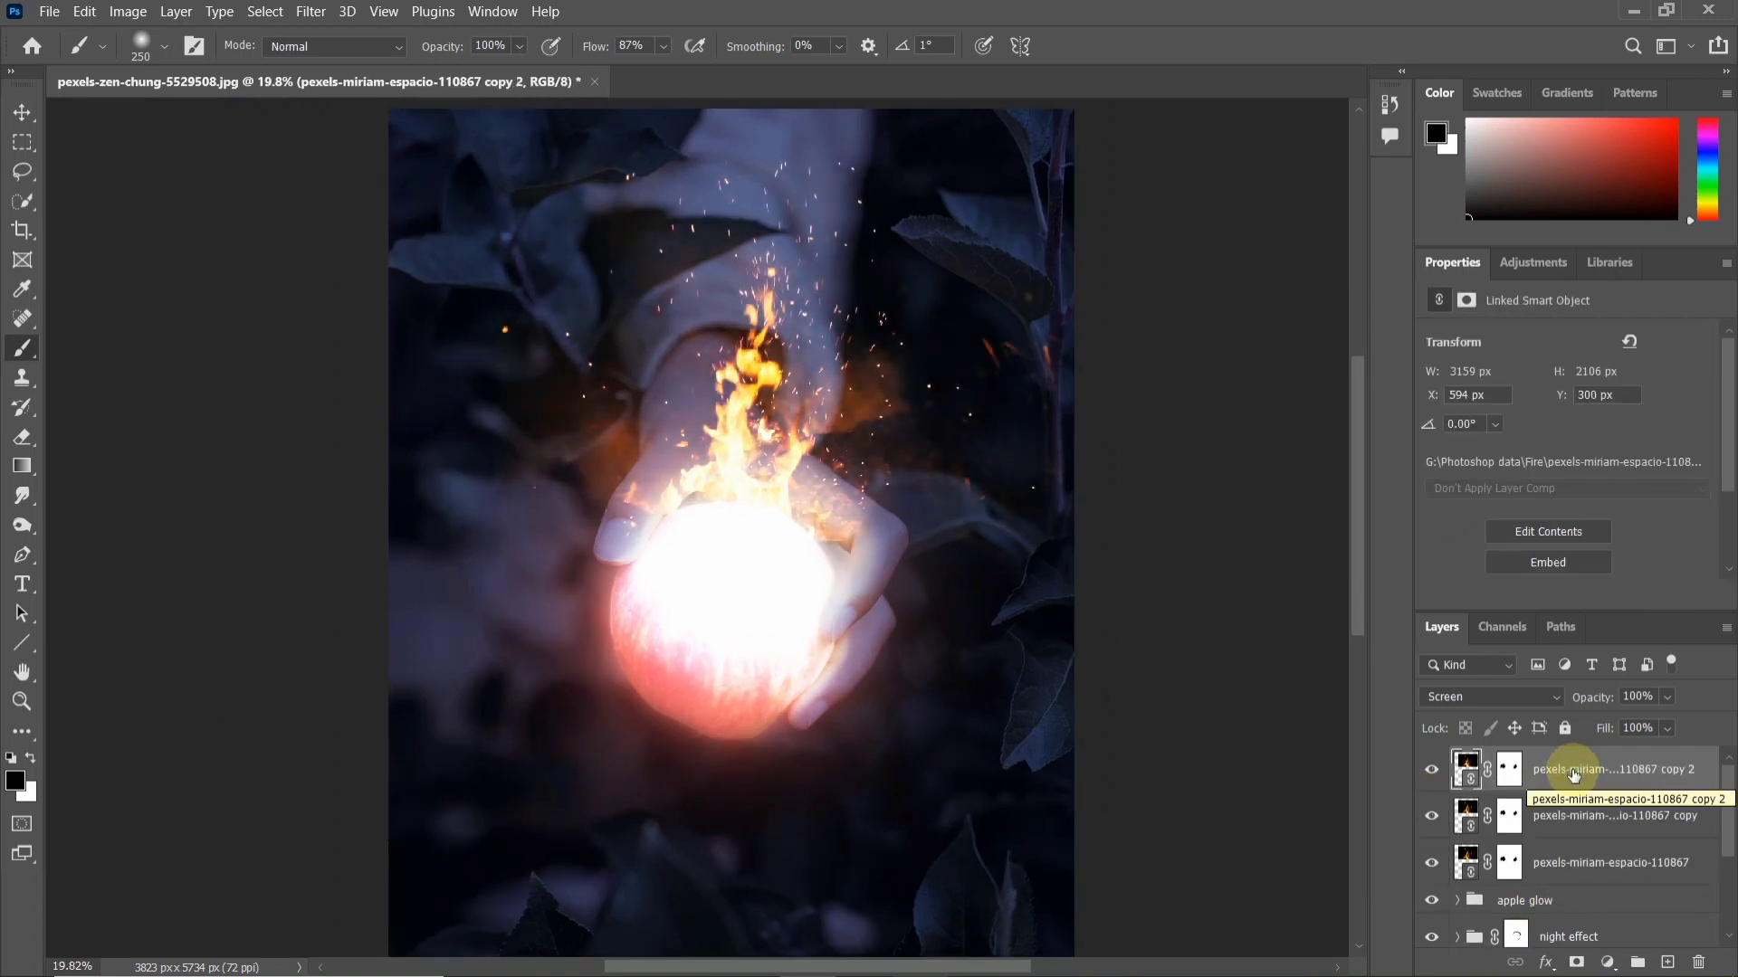
scroll(1164, 570, "up", 3)
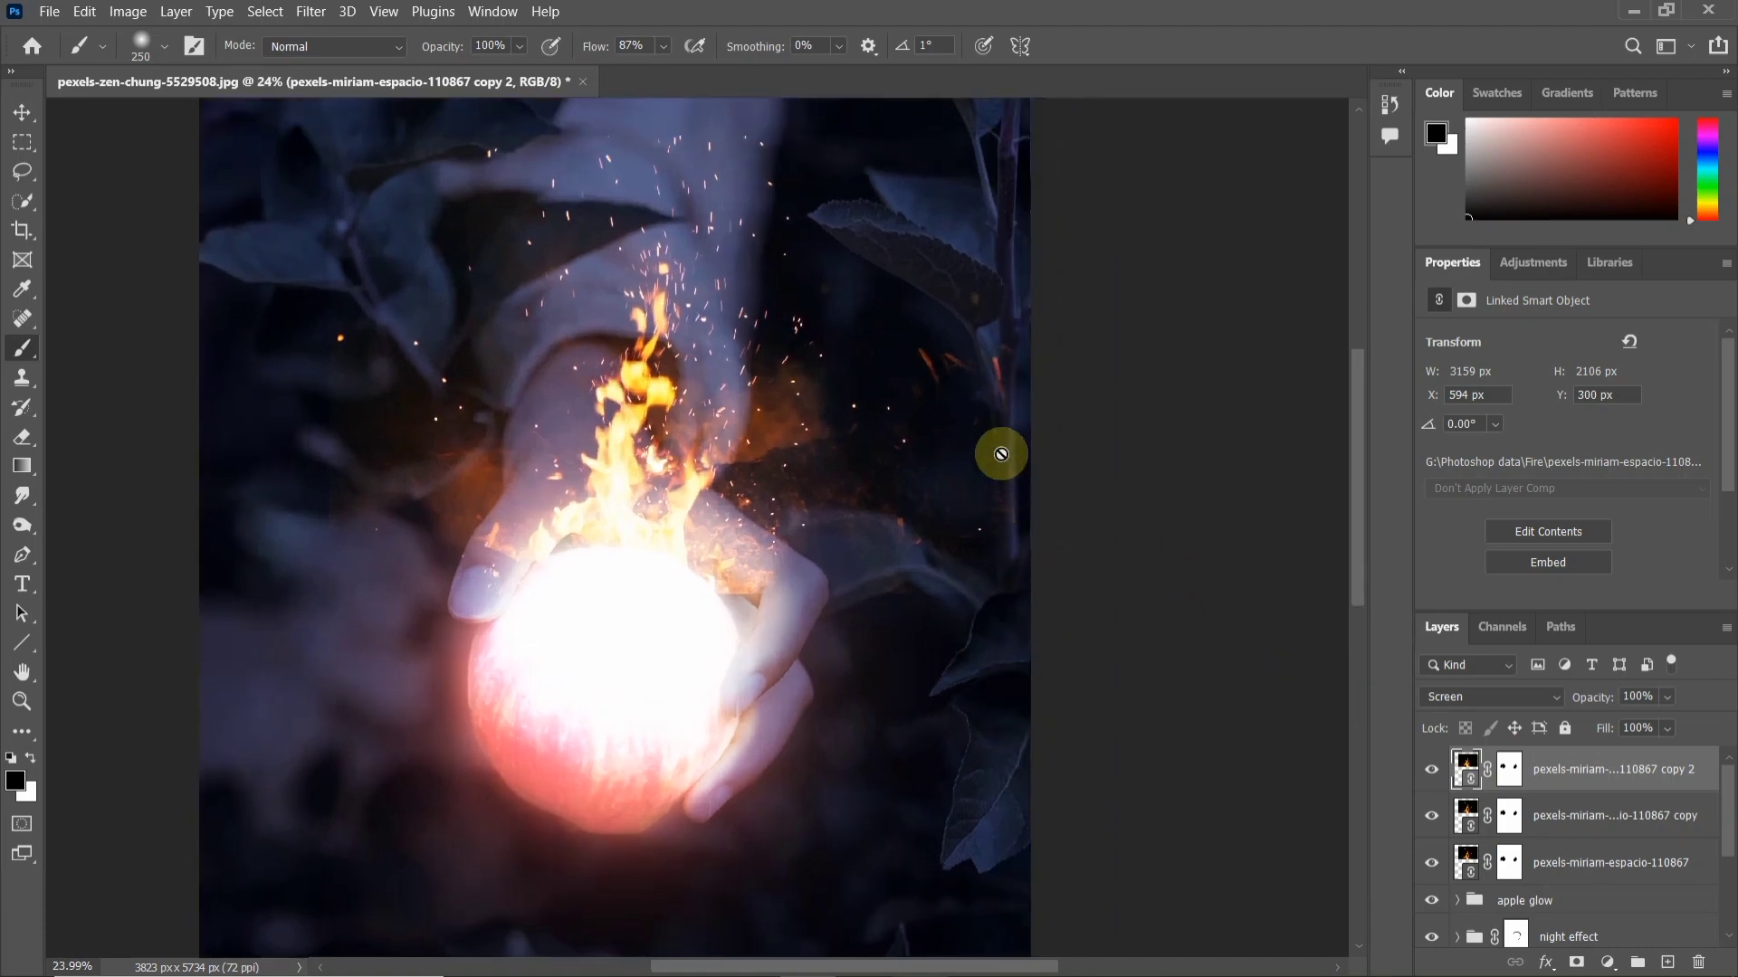
Step: Merge the three fire layers into one, rasterizing the top copy first, and set the merged layer's blend mode to Screen
left_click(1006, 385)
left_click(890, 404)
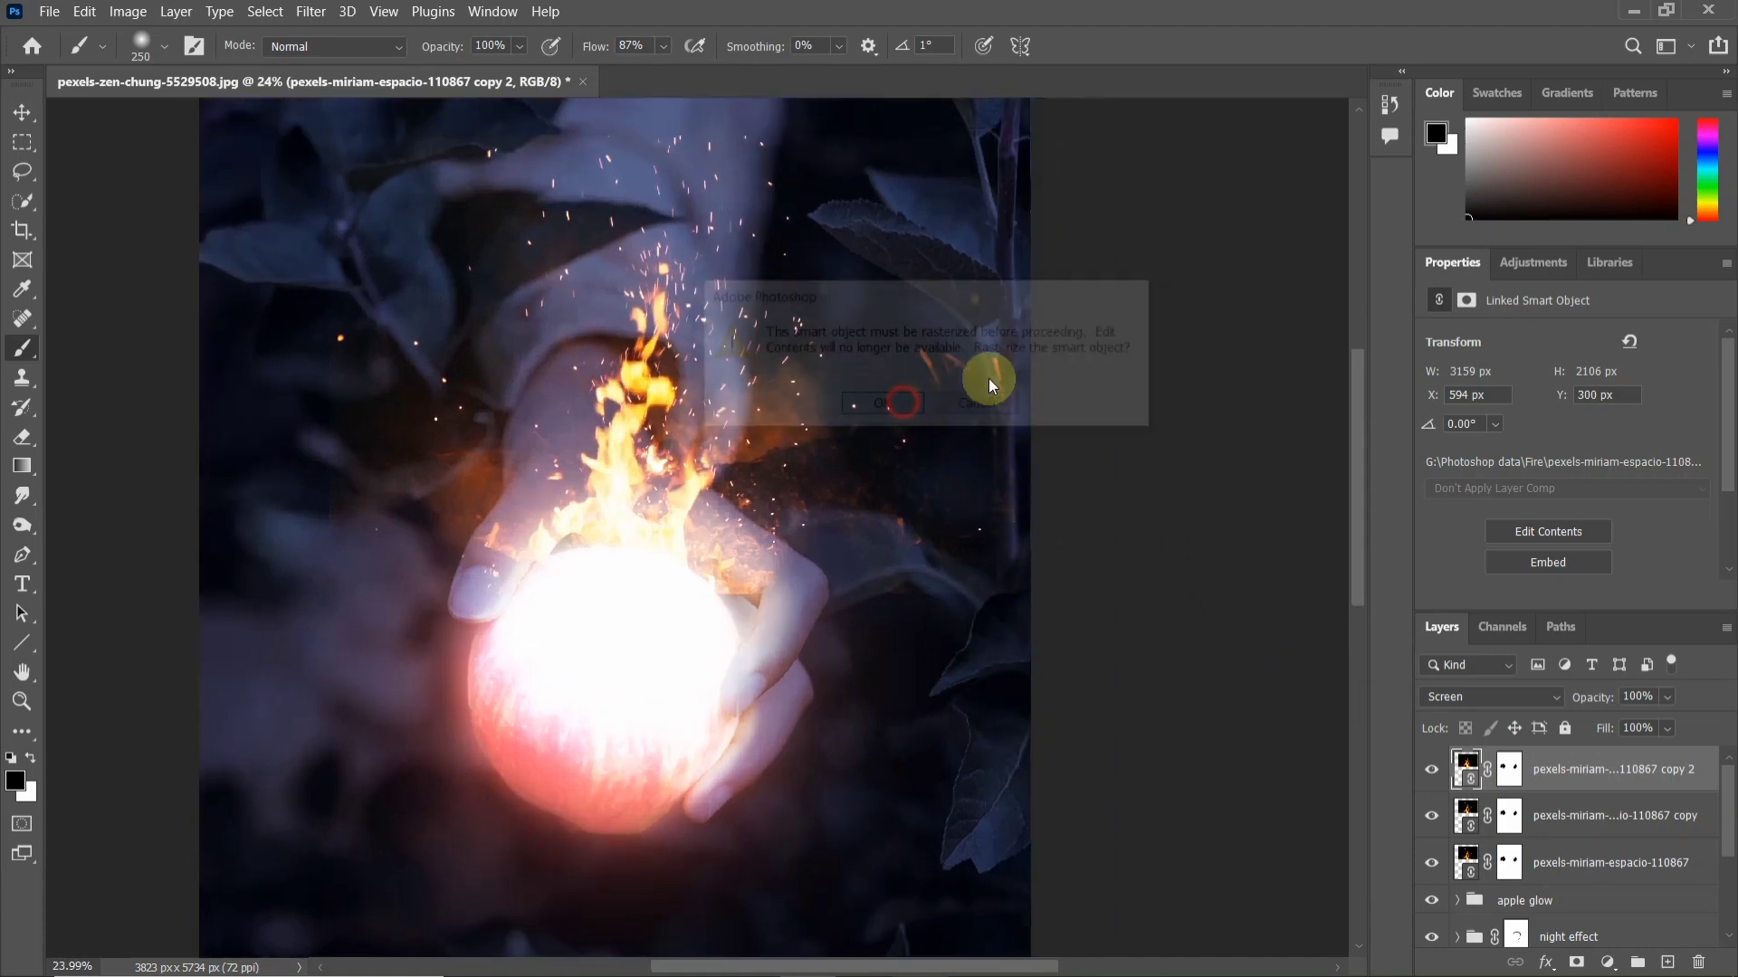
left_click(1611, 864, "ctrl")
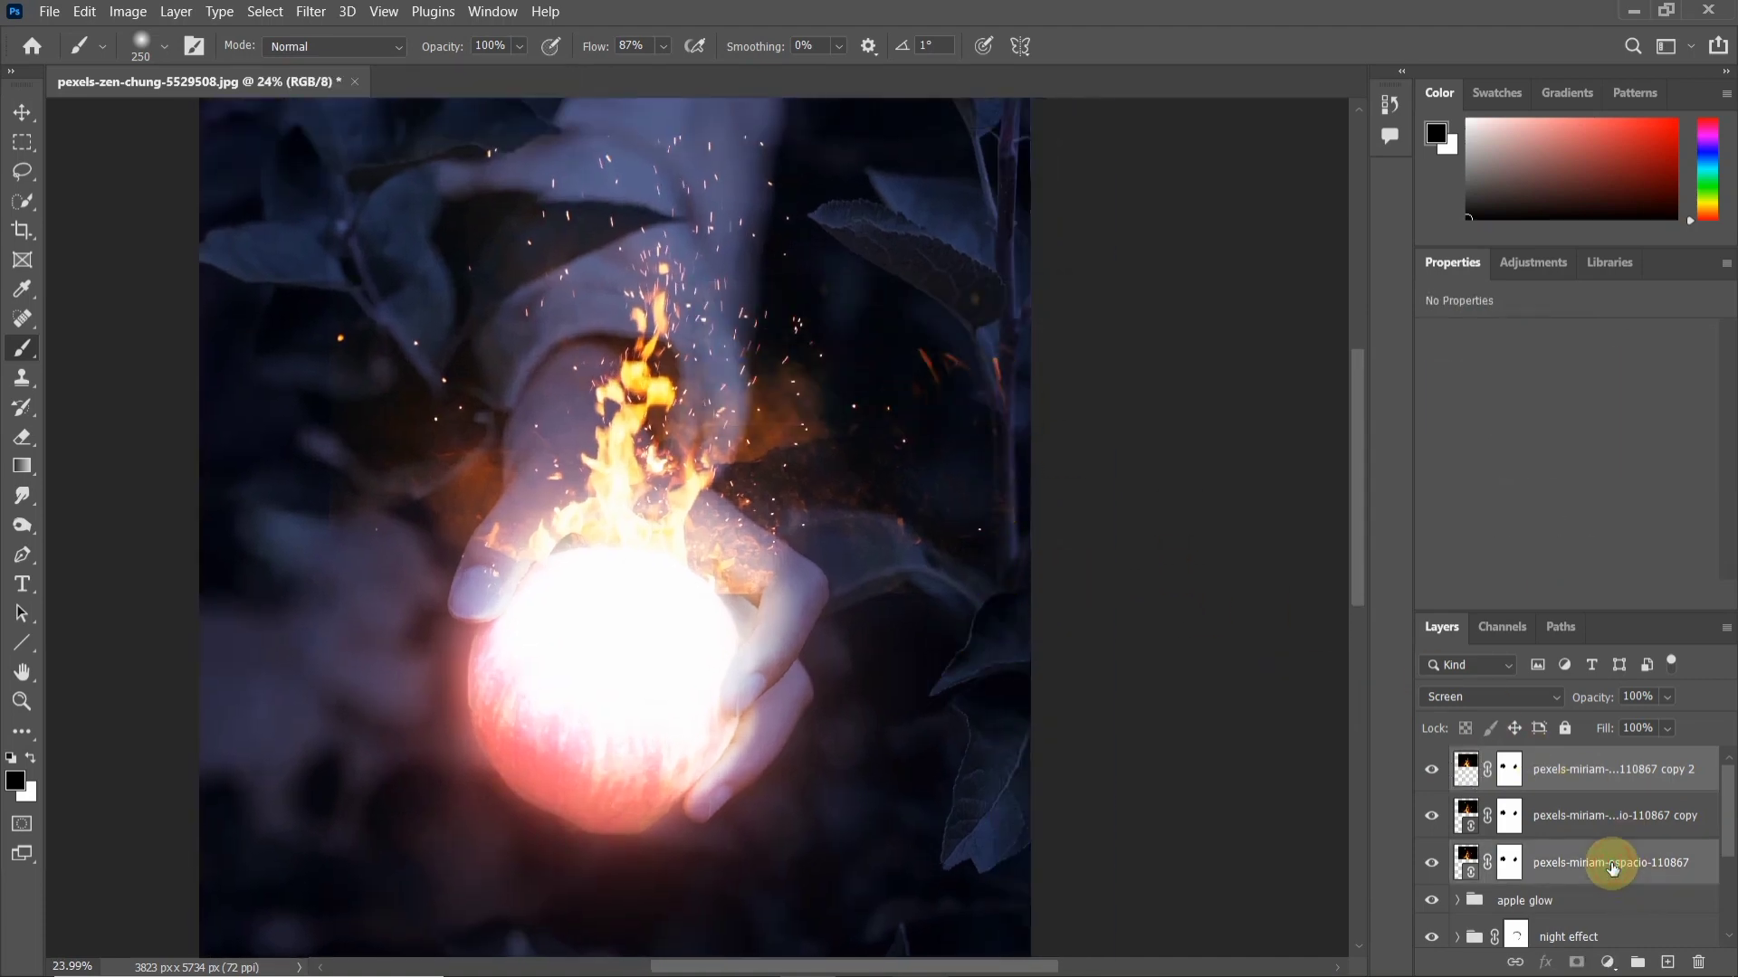
left_click(1603, 820, "ctrl")
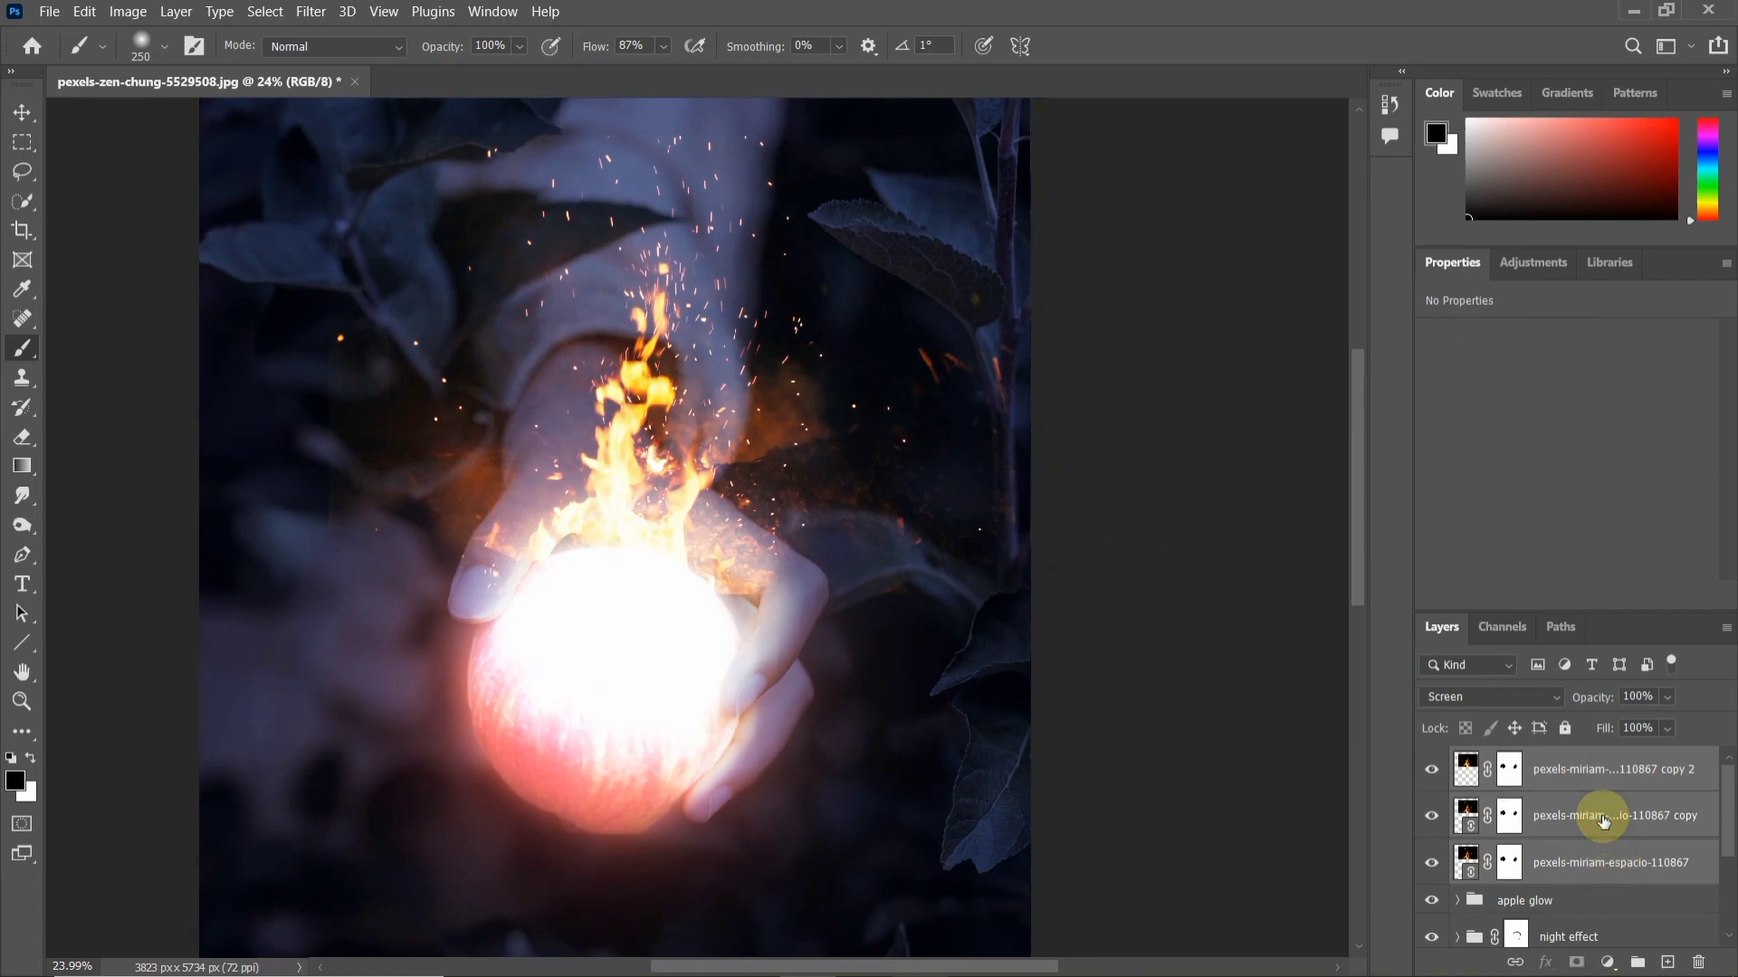
key("ctrl+e")
left_click(1491, 698)
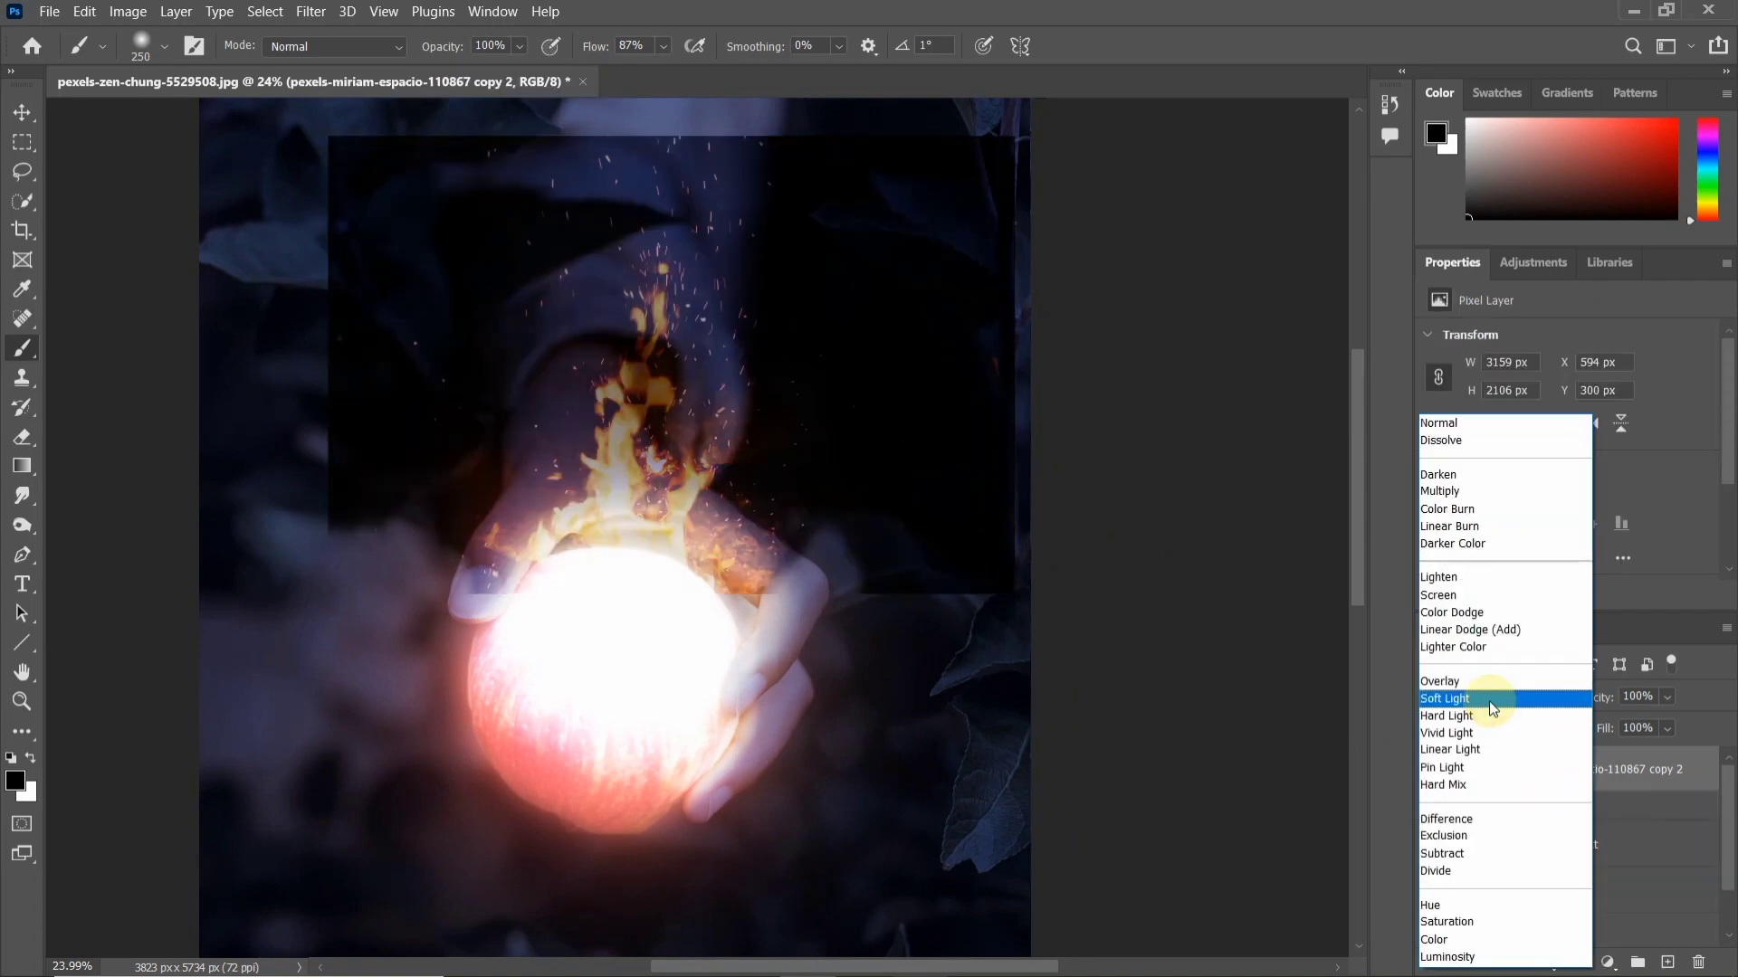
left_click(1466, 597)
Step: Rotate the merged fire layer about 2.9° counterclockwise and stretch the flames taller, to about 3285 × 2703 px overall
left_click_drag(931, 729, 829, 670)
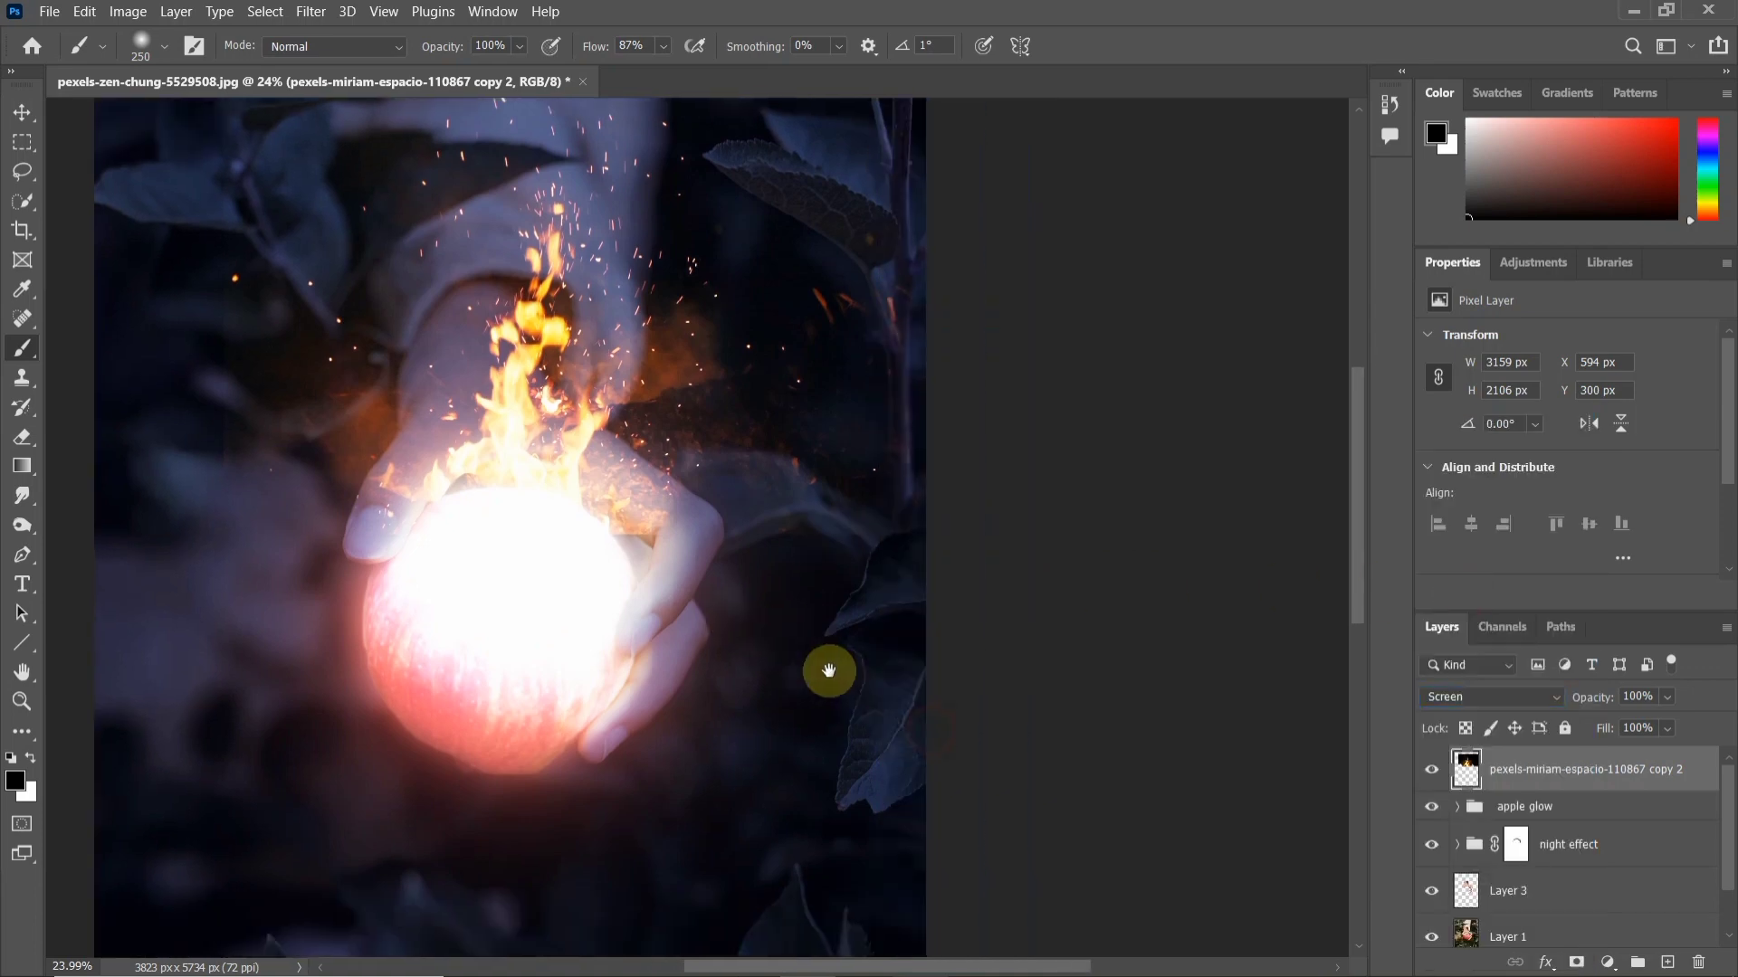
left_click(21, 112)
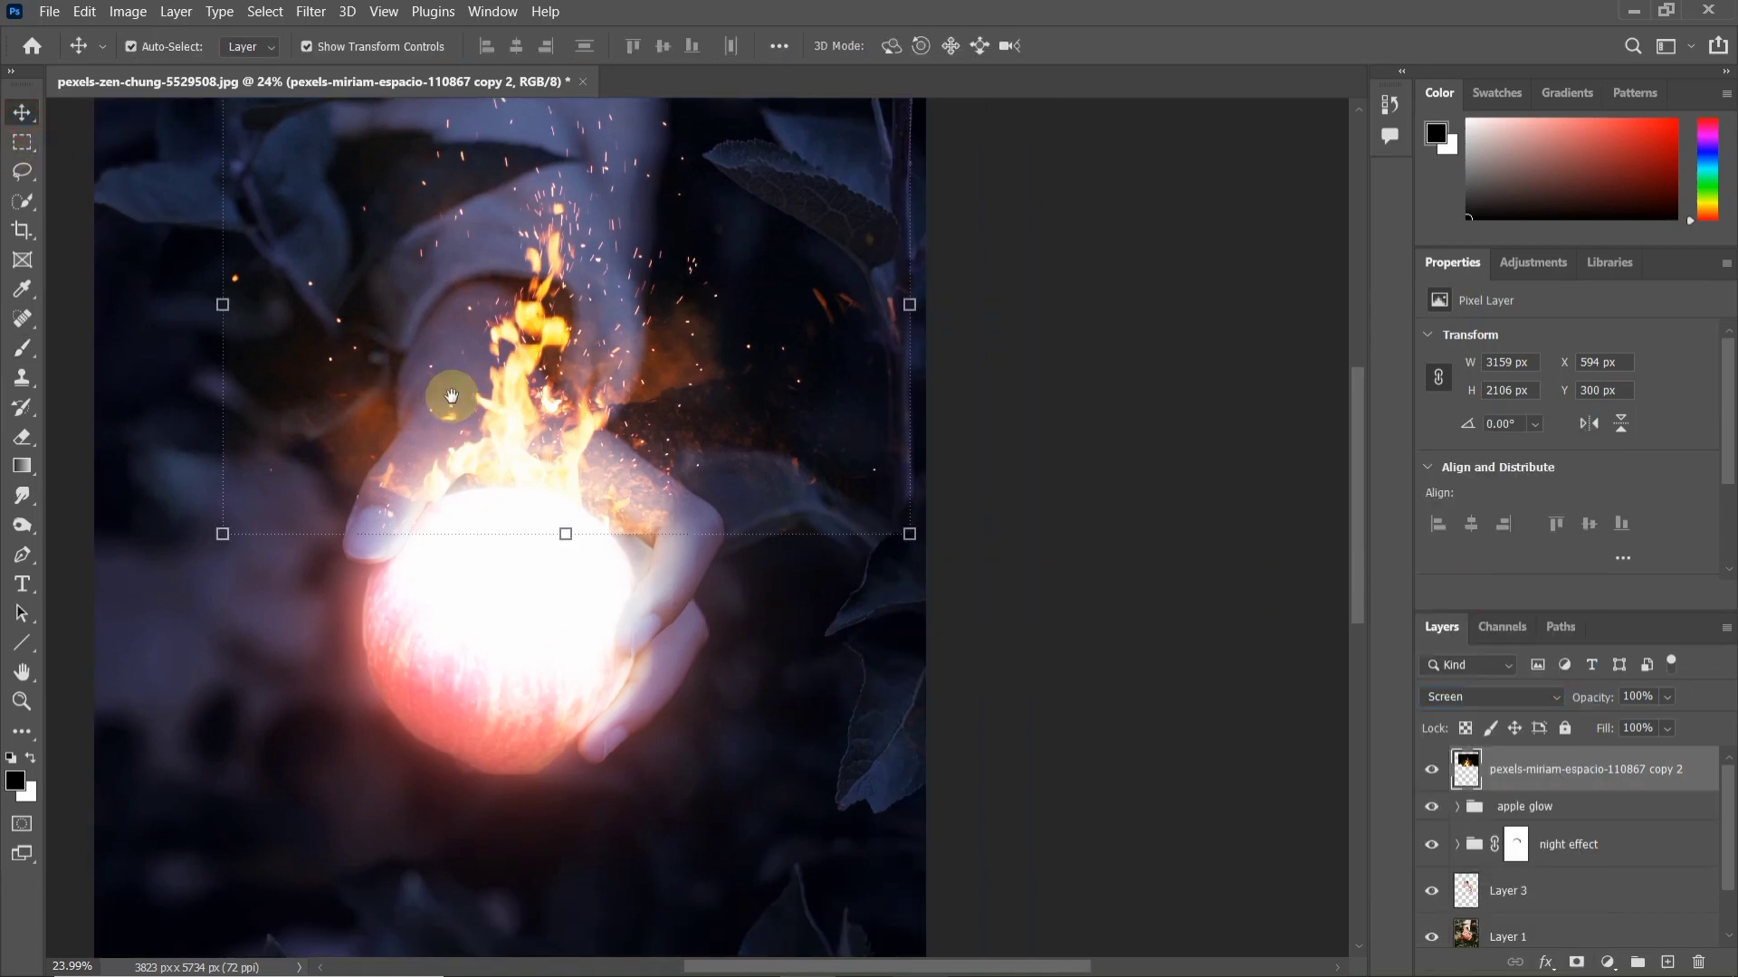
scroll(451, 396, "down", 3)
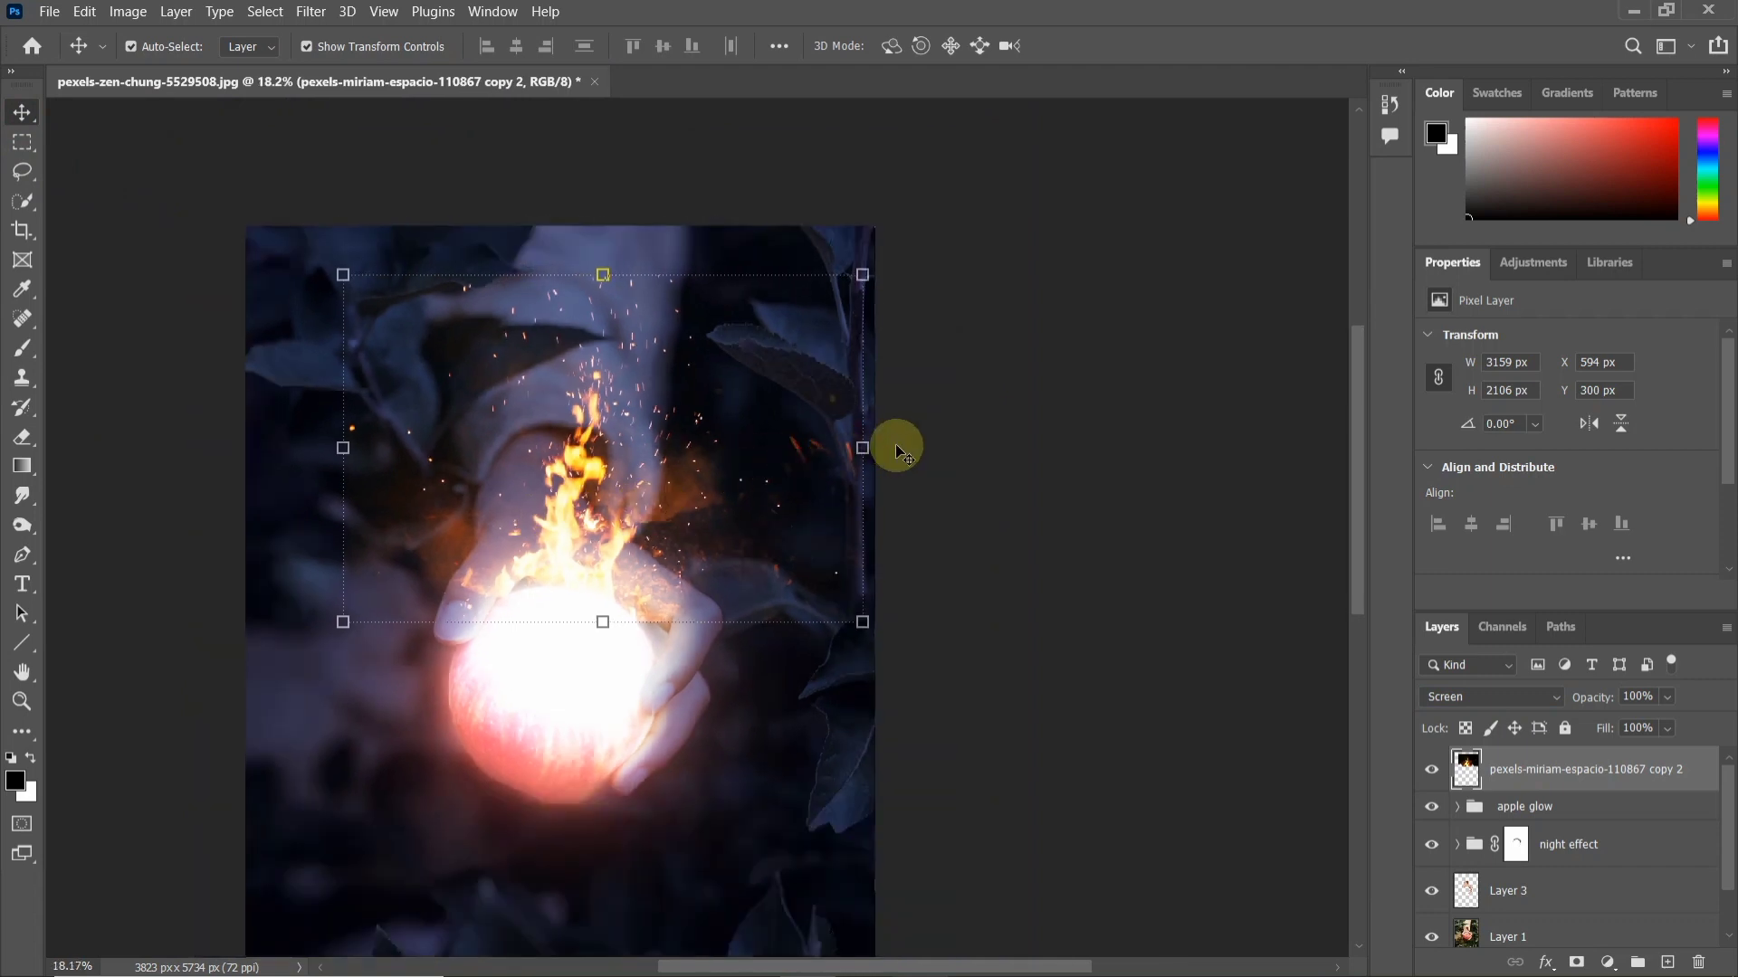
left_click_drag(888, 444, 888, 429)
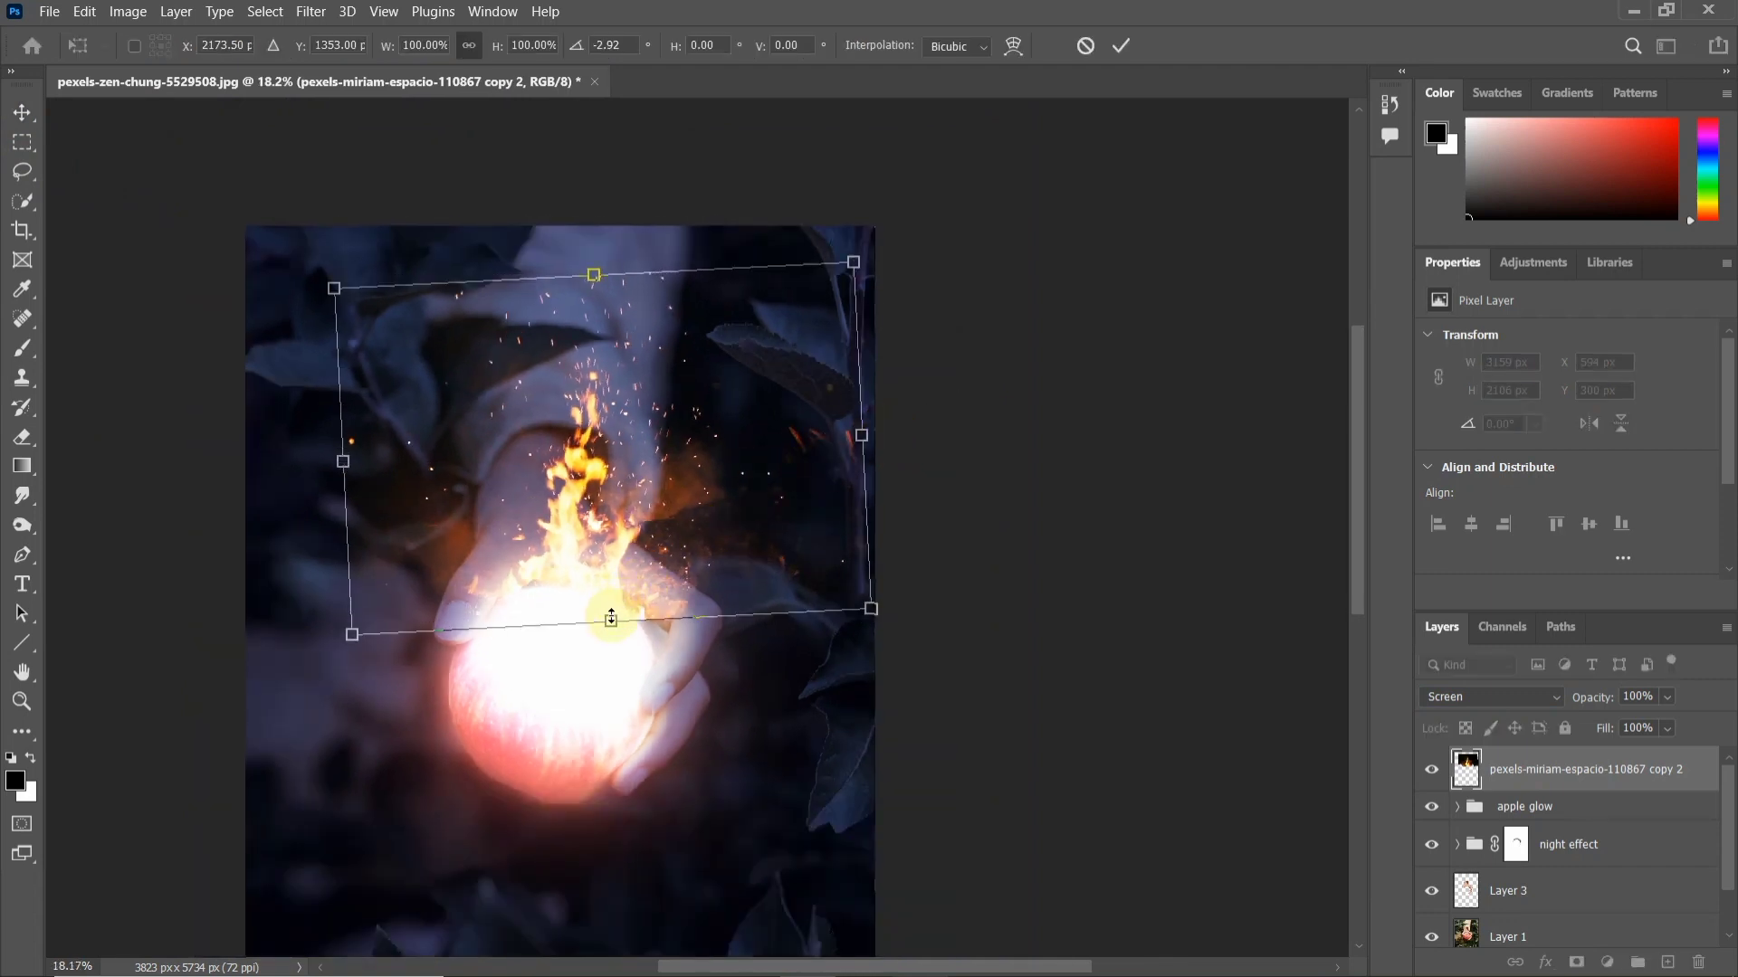
mouse_move(611, 617)
left_mouse_down()
mouse_move(609, 683)
mouse_move(612, 601)
left_mouse_up()
key("Return")
Step: Enlarge the fire layer proportionally to about 3545 × 2917 px, keeping its upper edge in place
scroll(703, 601, "down", 2)
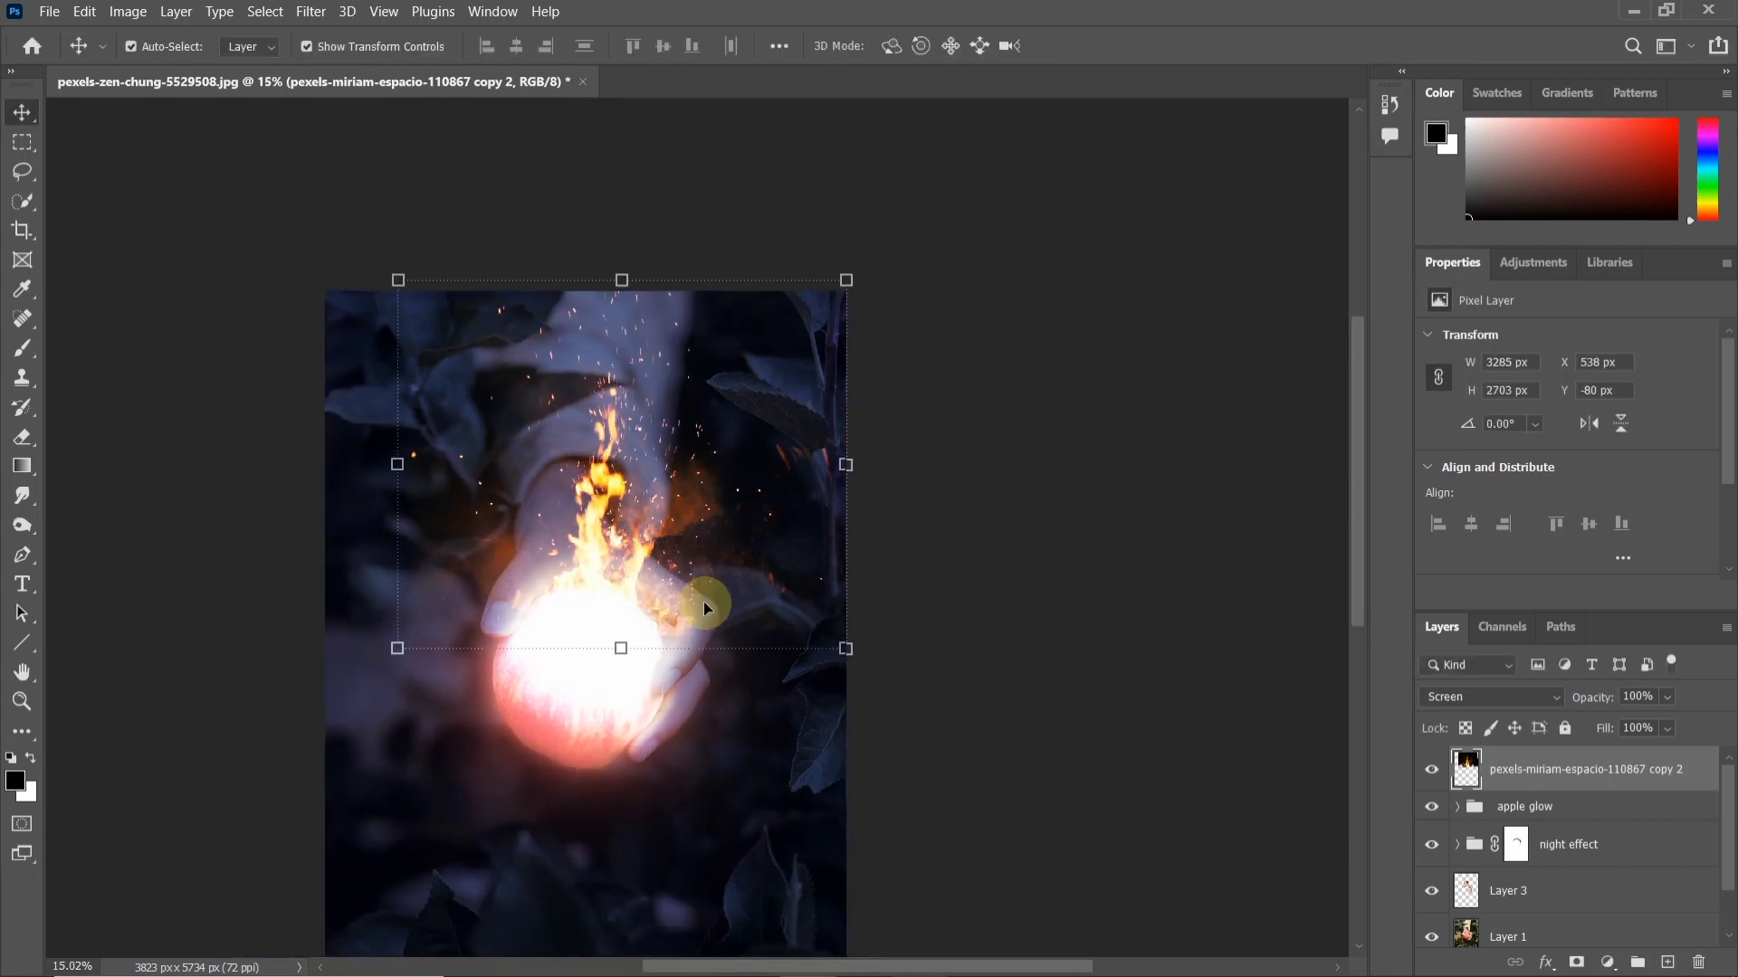
scroll(703, 601, "up", 2)
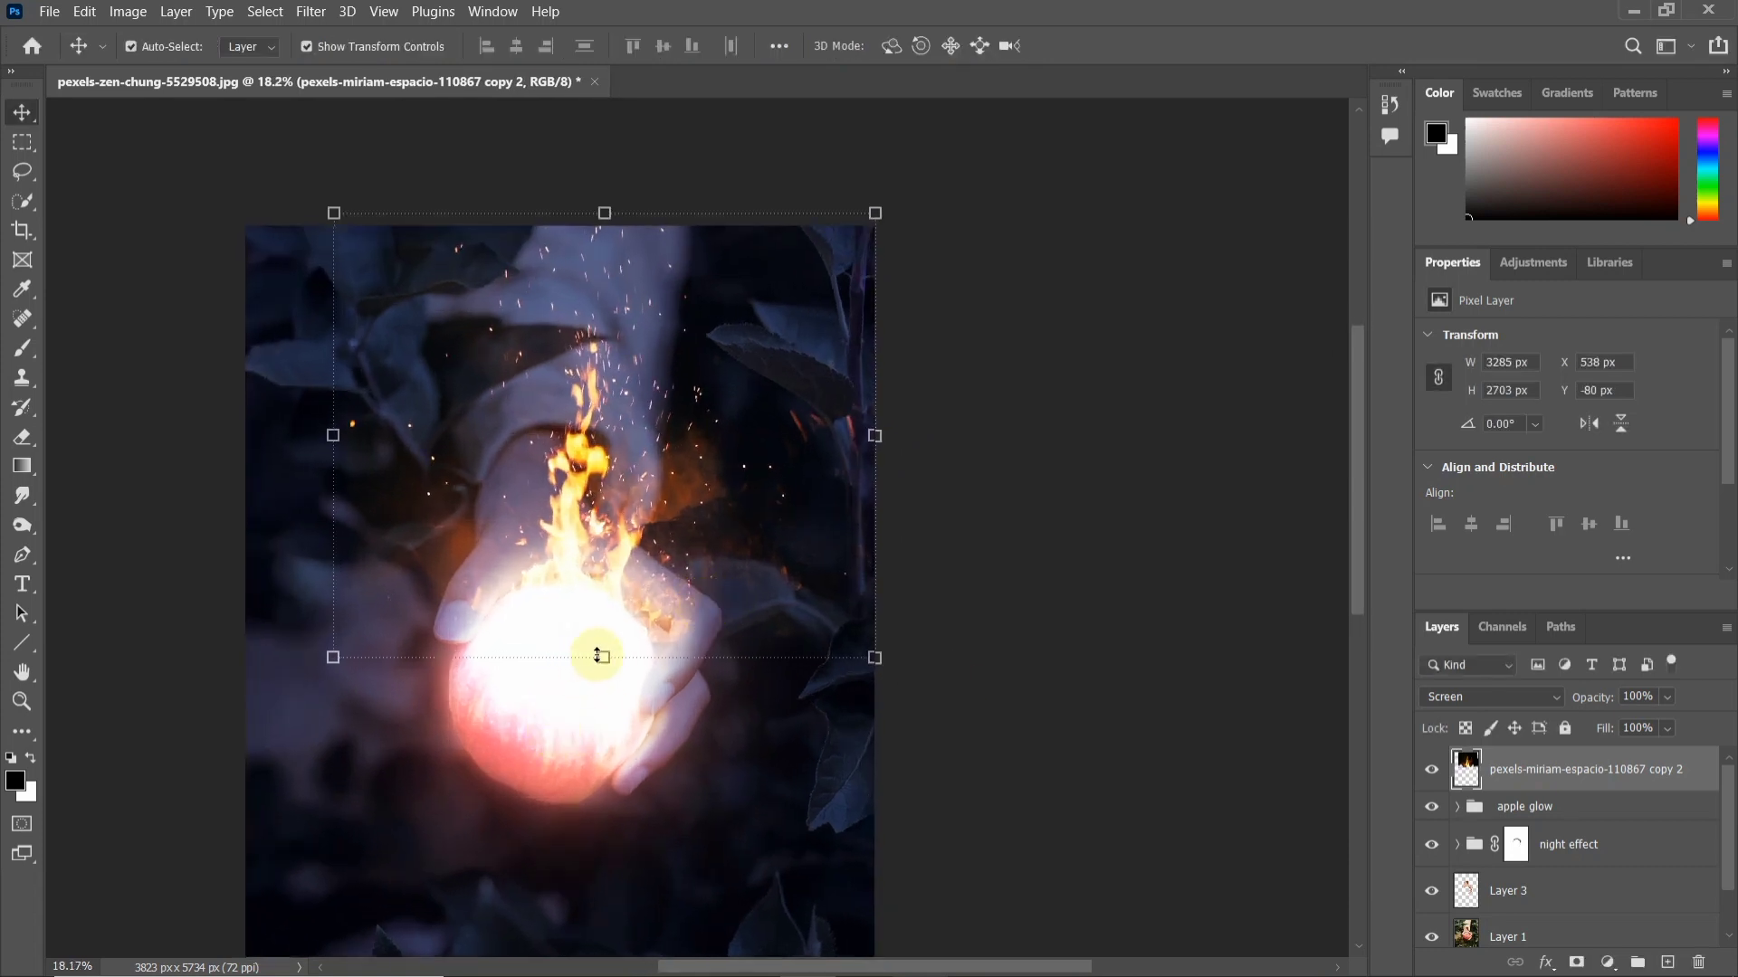
left_click_drag(603, 658, 604, 683)
key("Return")
scroll(597, 568, "down", 2)
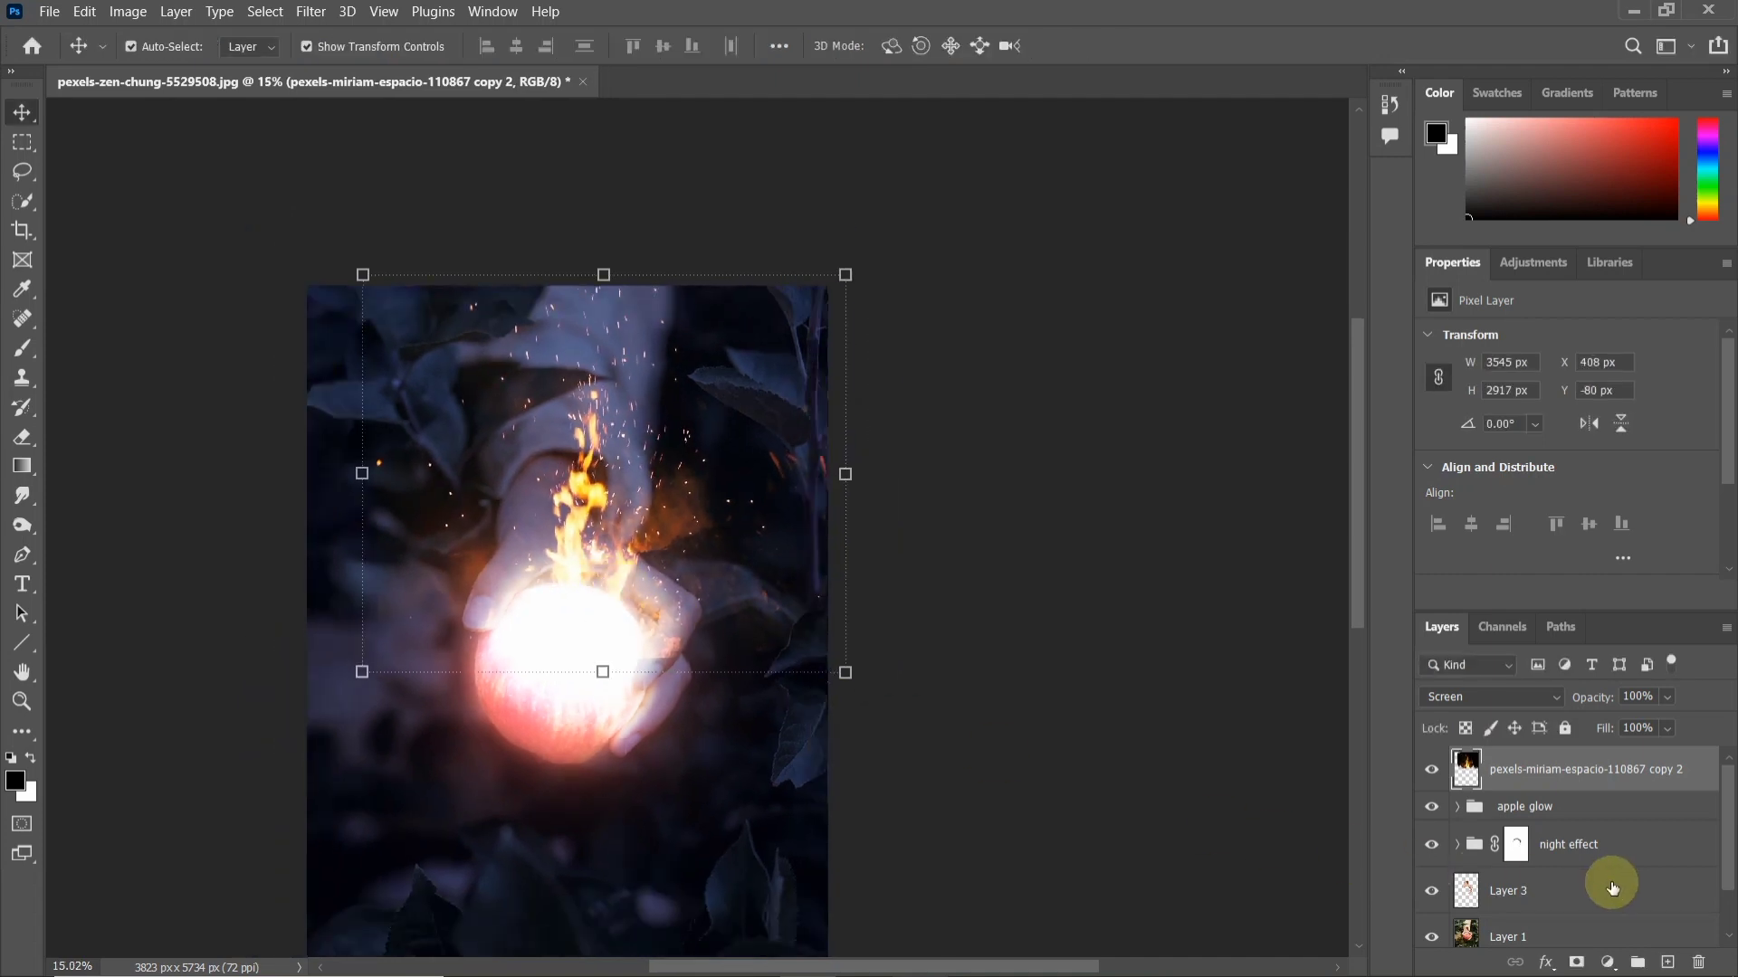
Step: Lower the opacity of the night effect group to 92%
left_click(1572, 844)
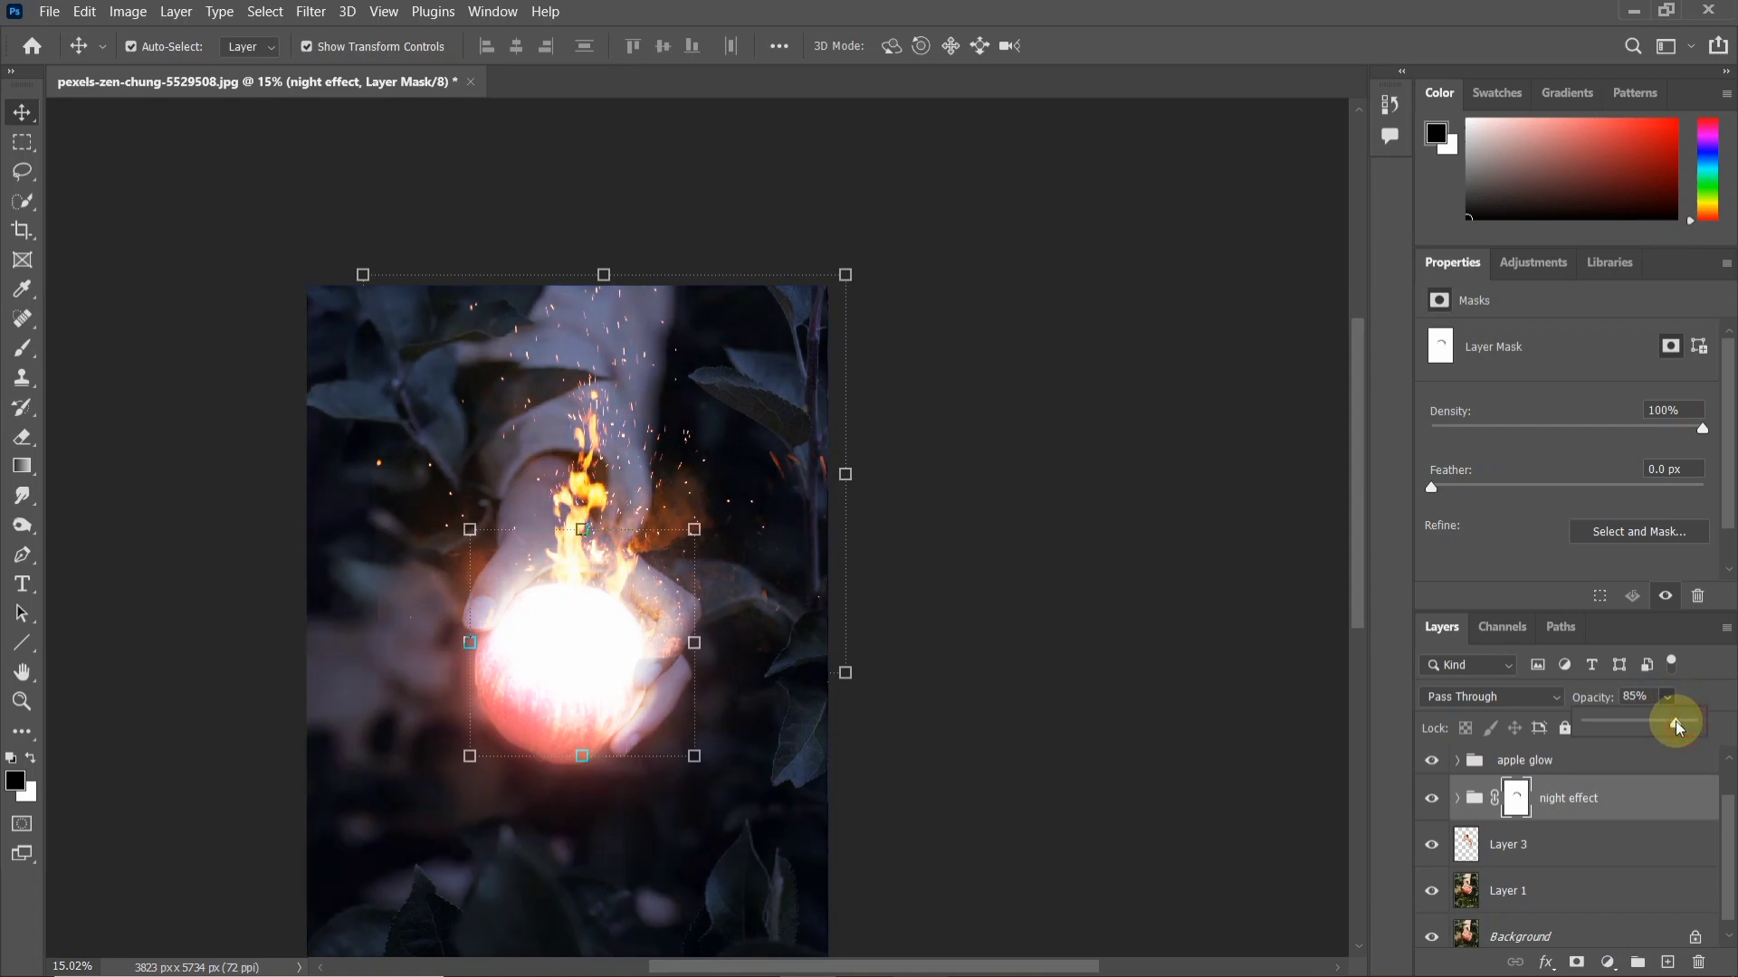
left_click_drag(1682, 724, 1684, 724)
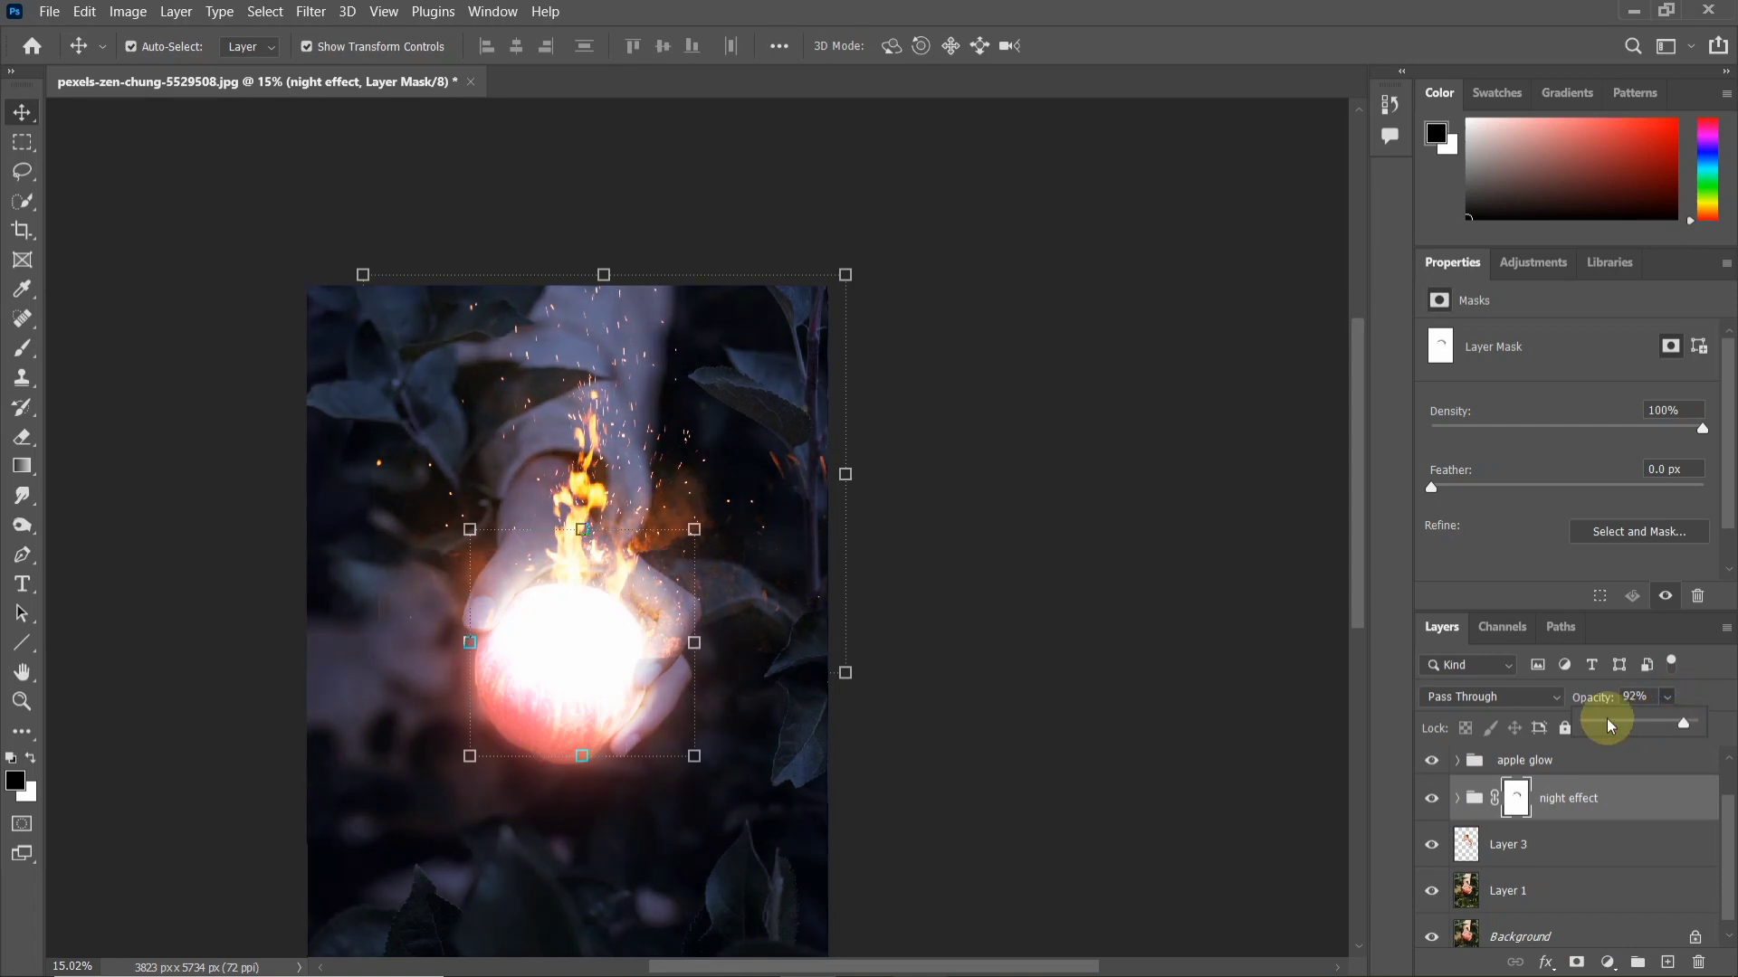
left_click_drag(1027, 667, 1020, 539)
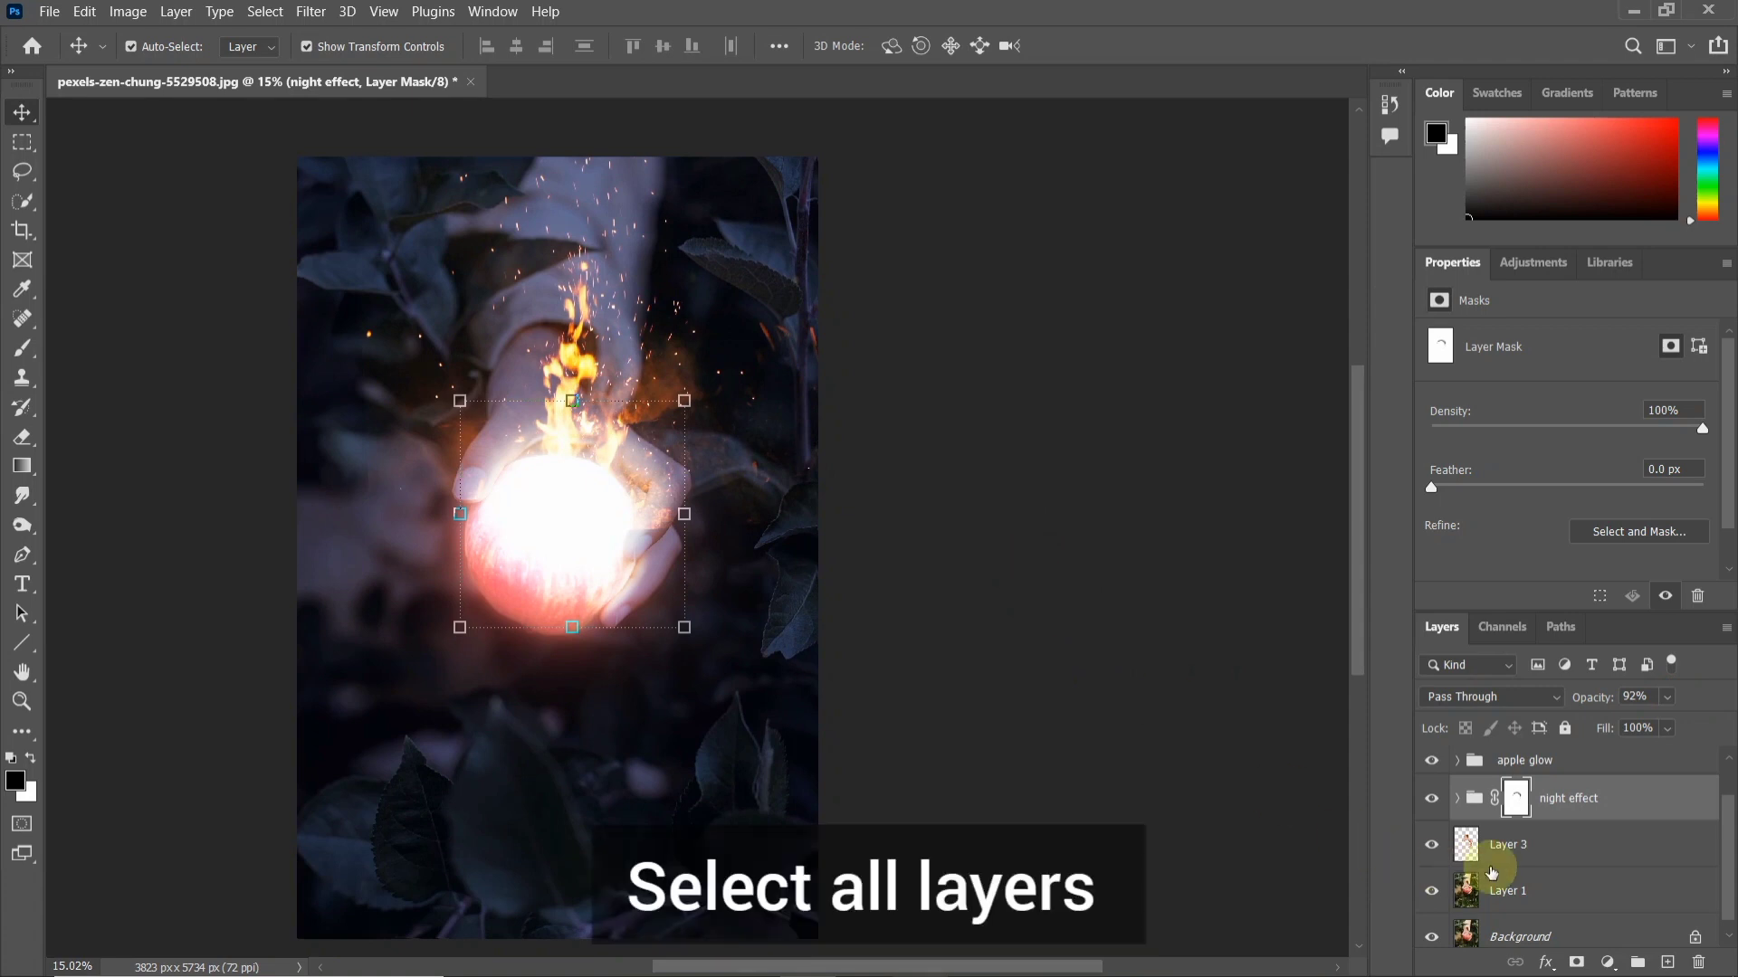
Step: Convert all layers and groups above the Background, from the fire layer down to Layer 1, into one smart object
scroll(1524, 861, "up", 1)
left_click(1529, 770)
scroll(1528, 771, "down", 1)
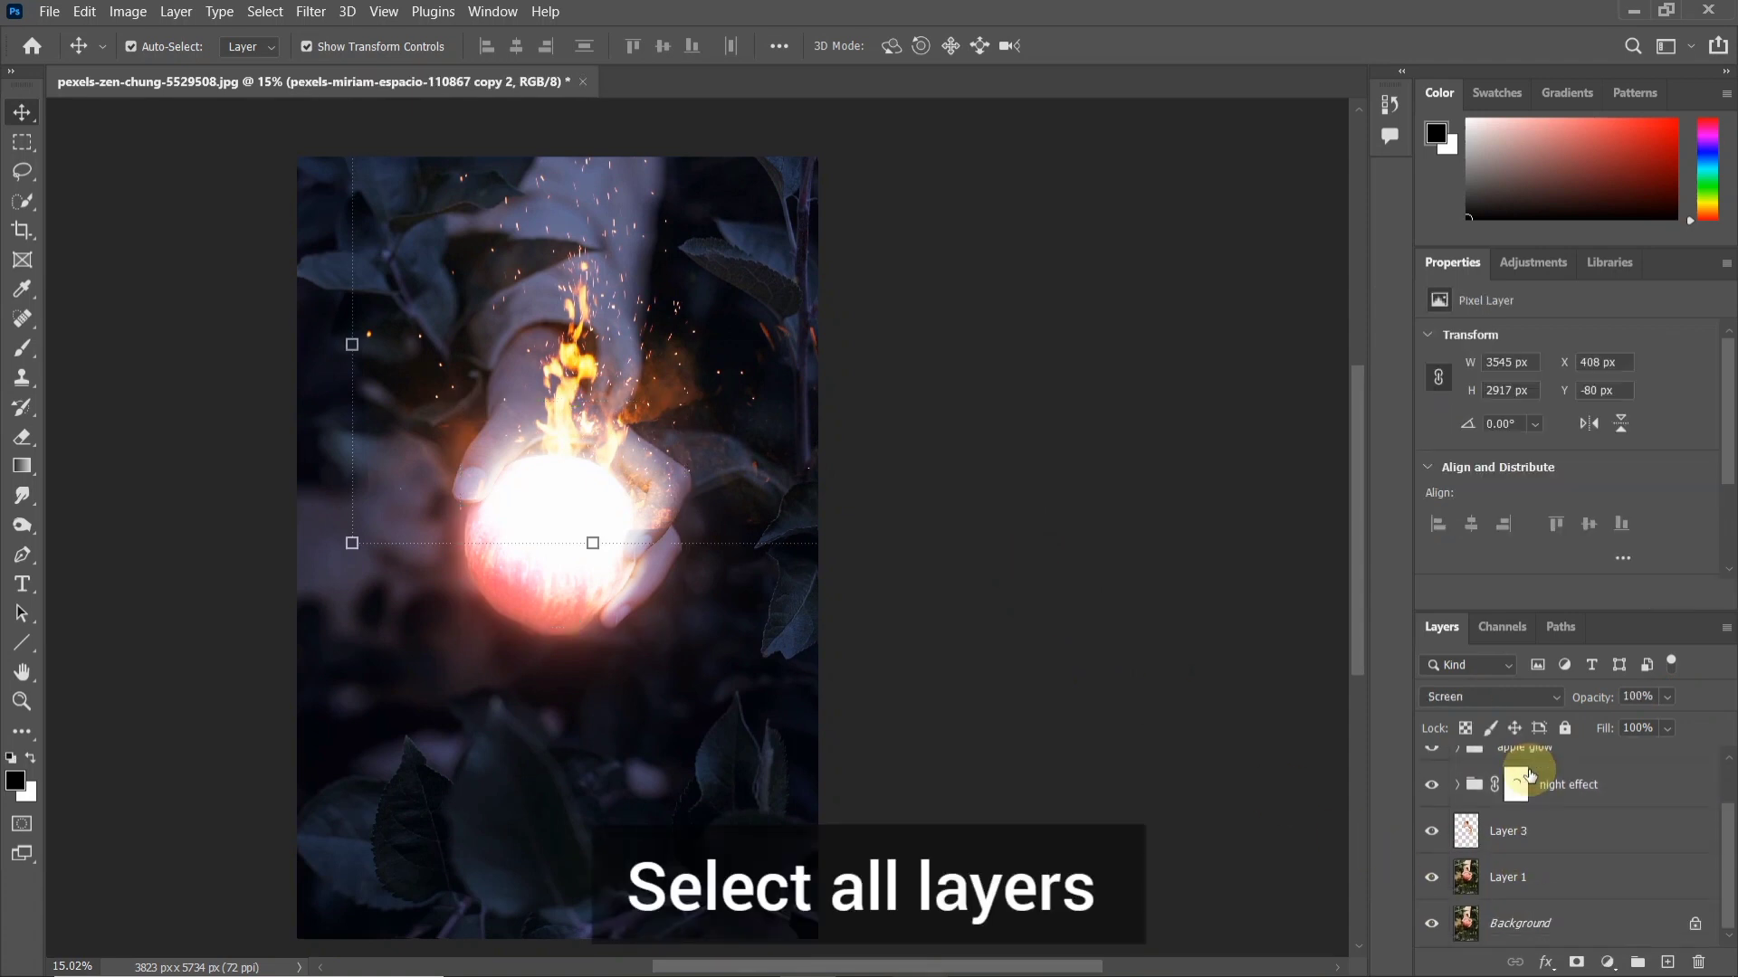
left_click(1540, 877, "shift")
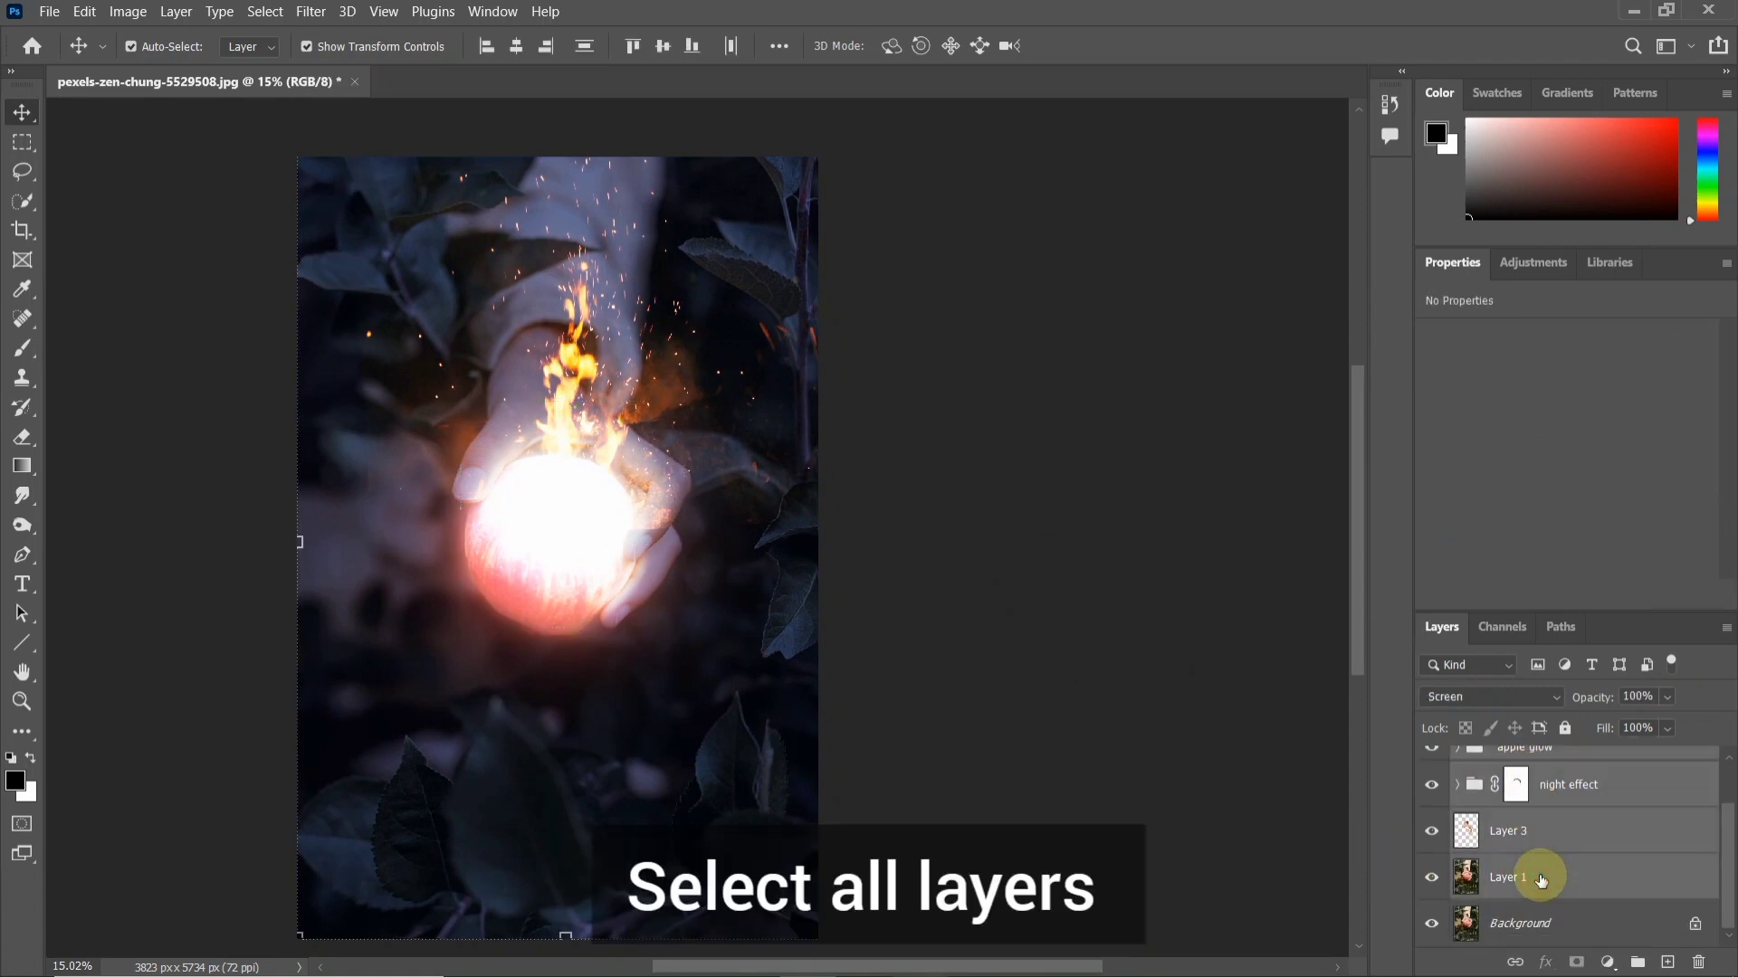
right_click(1544, 874)
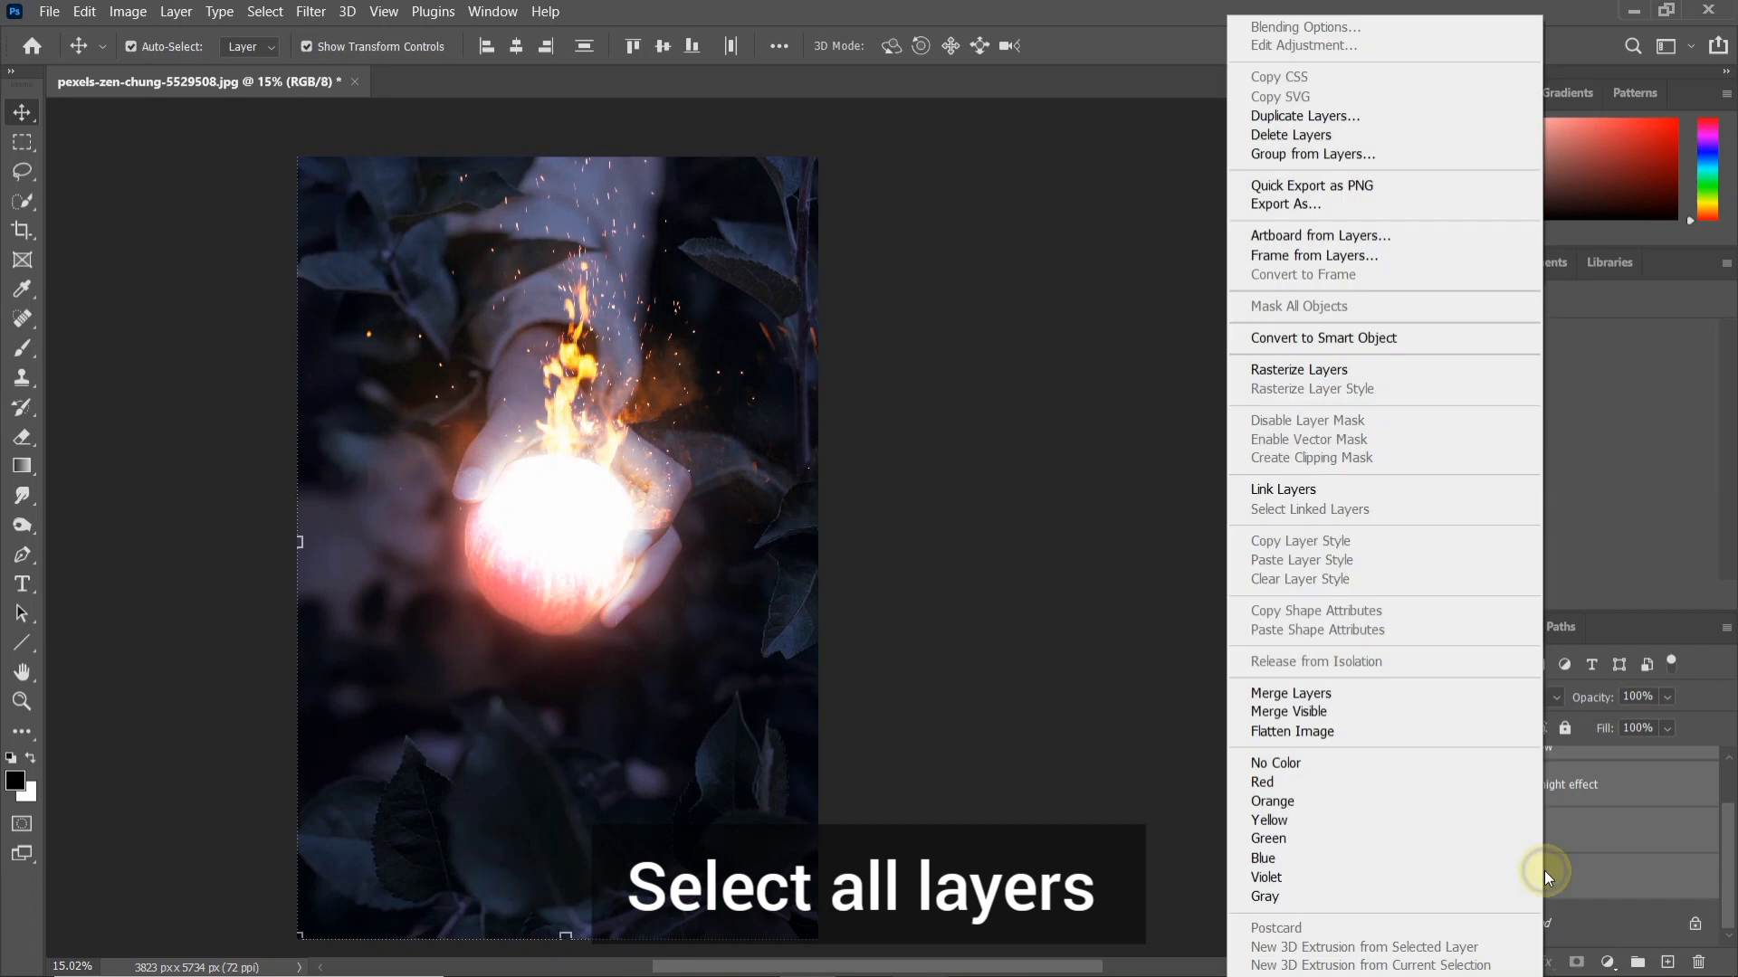
left_click(1391, 348)
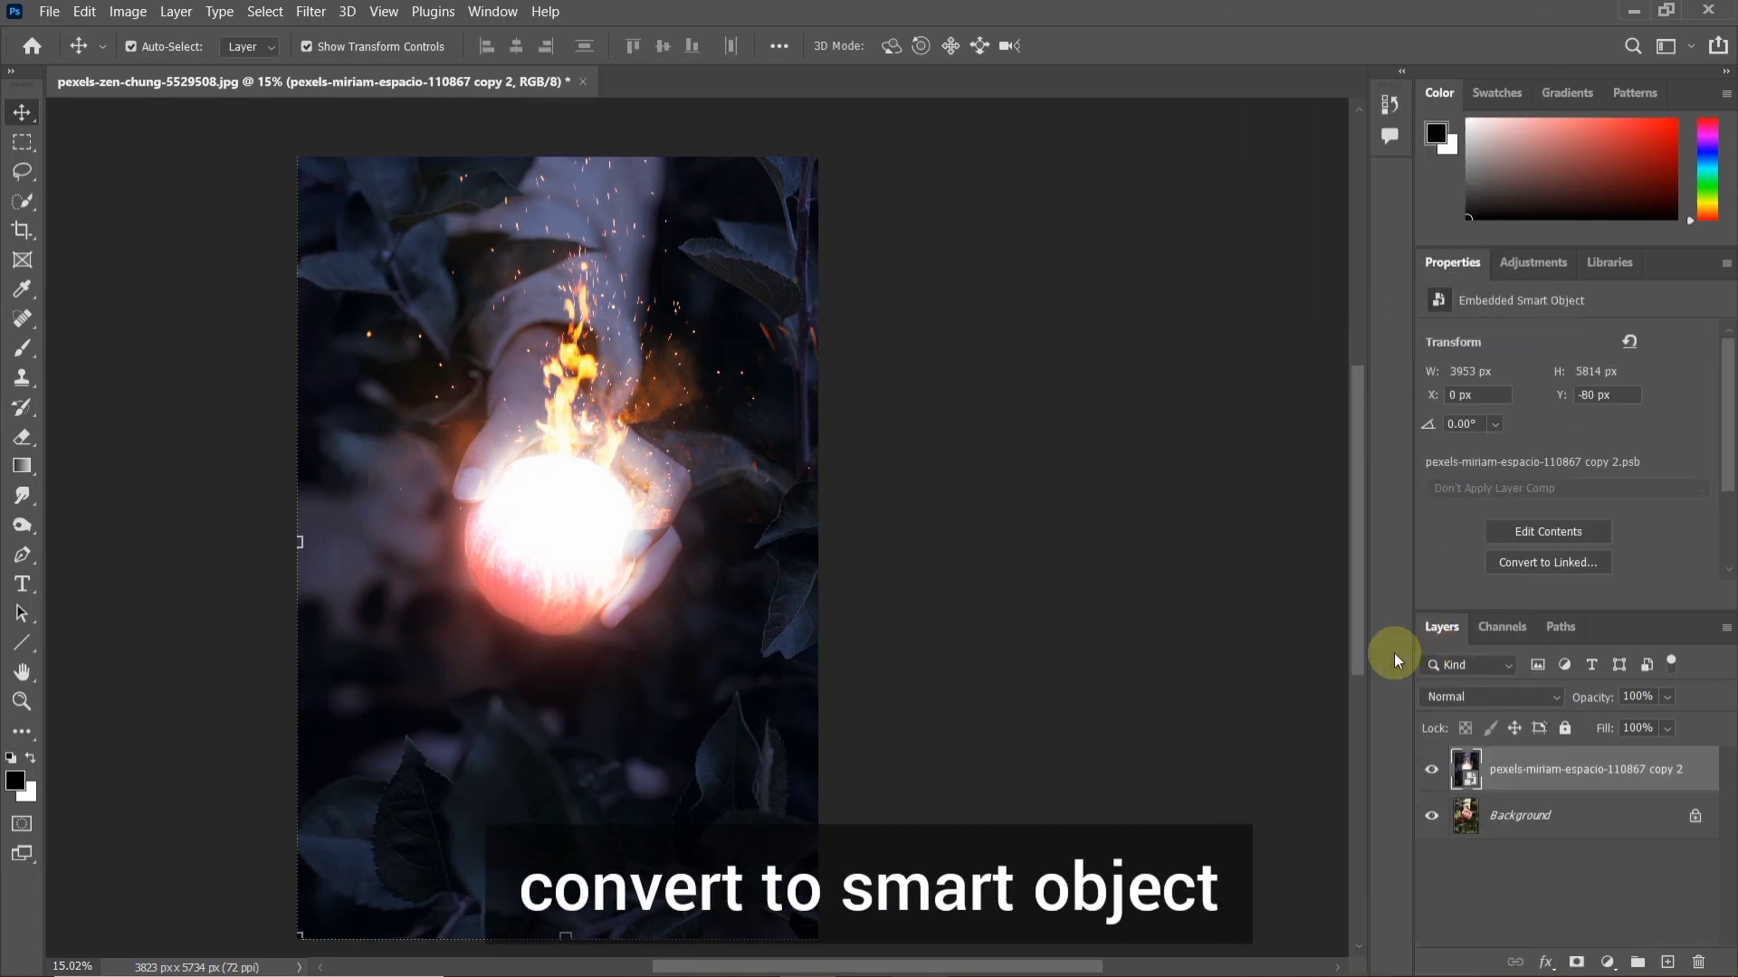
Step: Compare the edited image with the original photo by toggling the smart object's visibility, leaving it shown
scroll(876, 561, "up", 3)
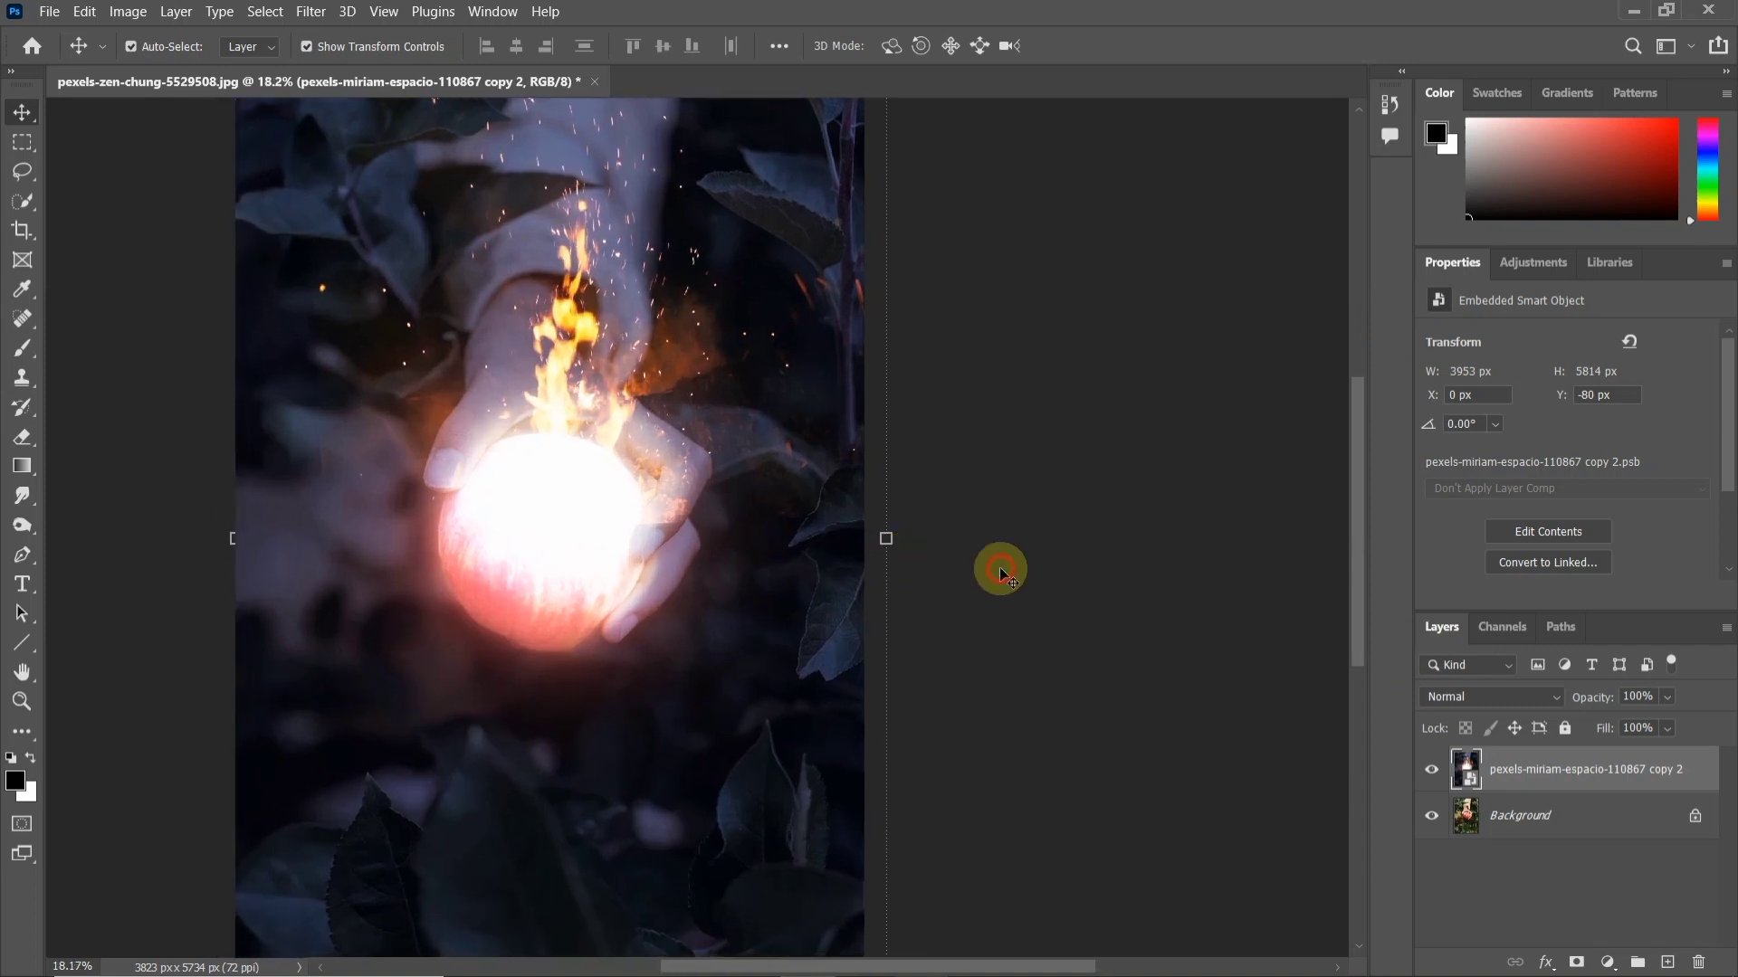
scroll(1001, 570, "down", 2)
left_click(1001, 570)
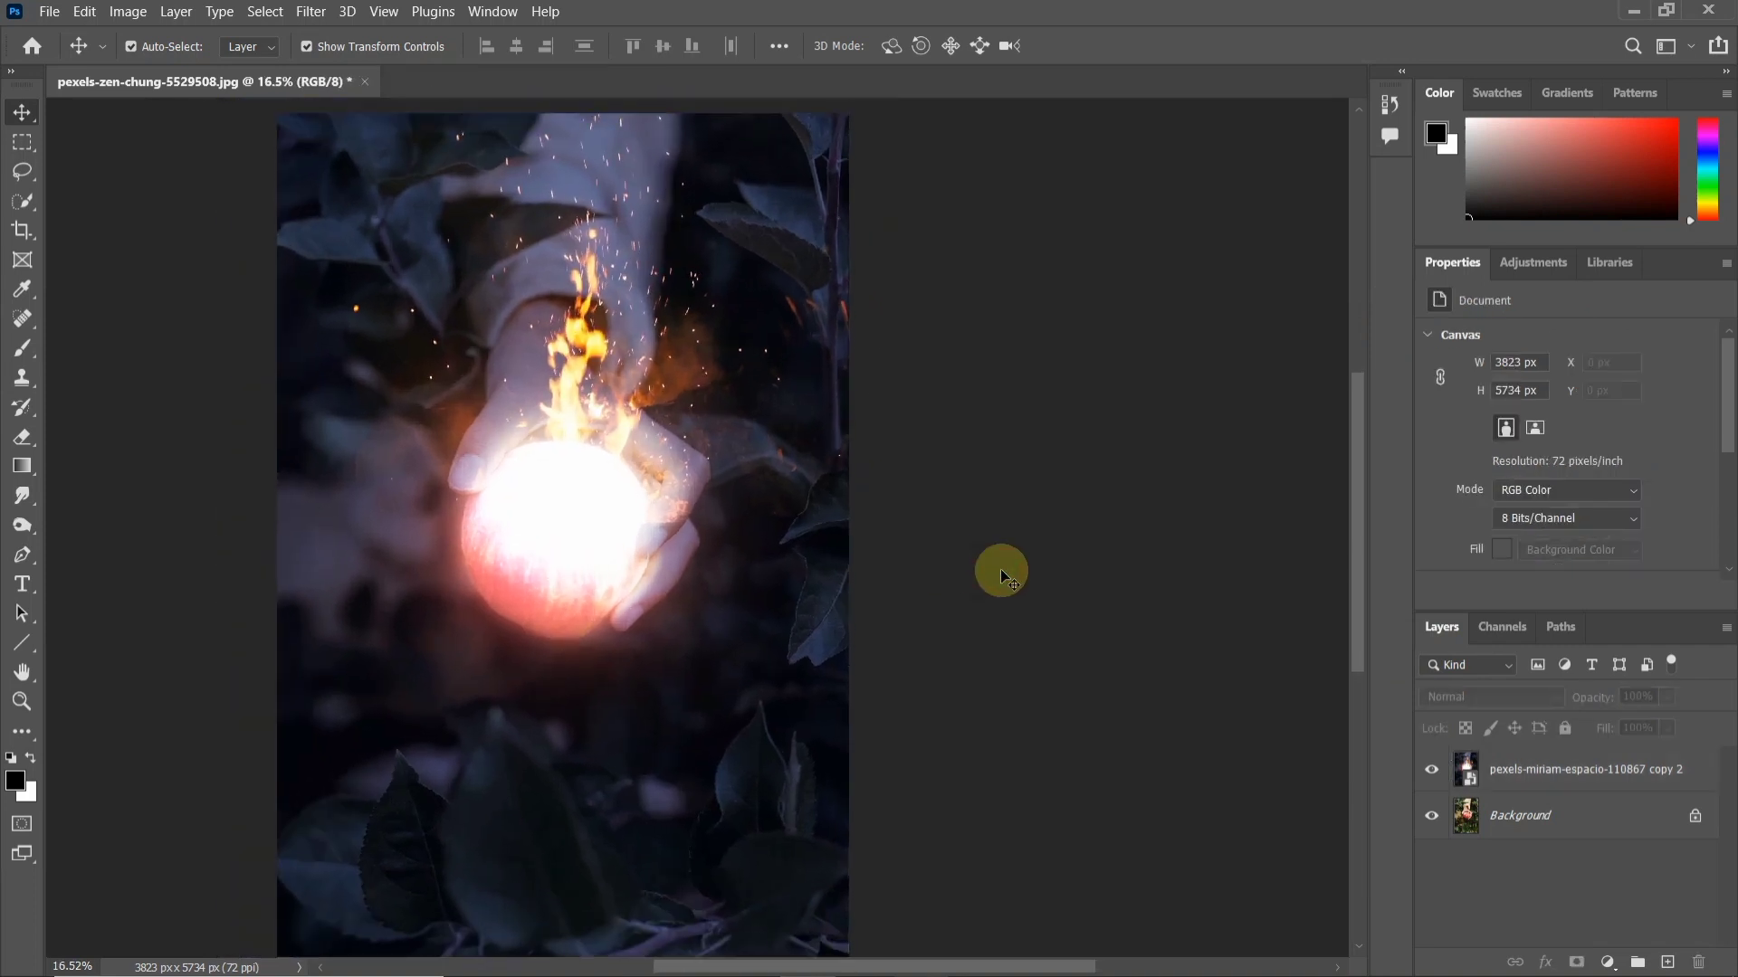
left_click(1432, 772)
left_click(1432, 772)
left_click(1433, 772)
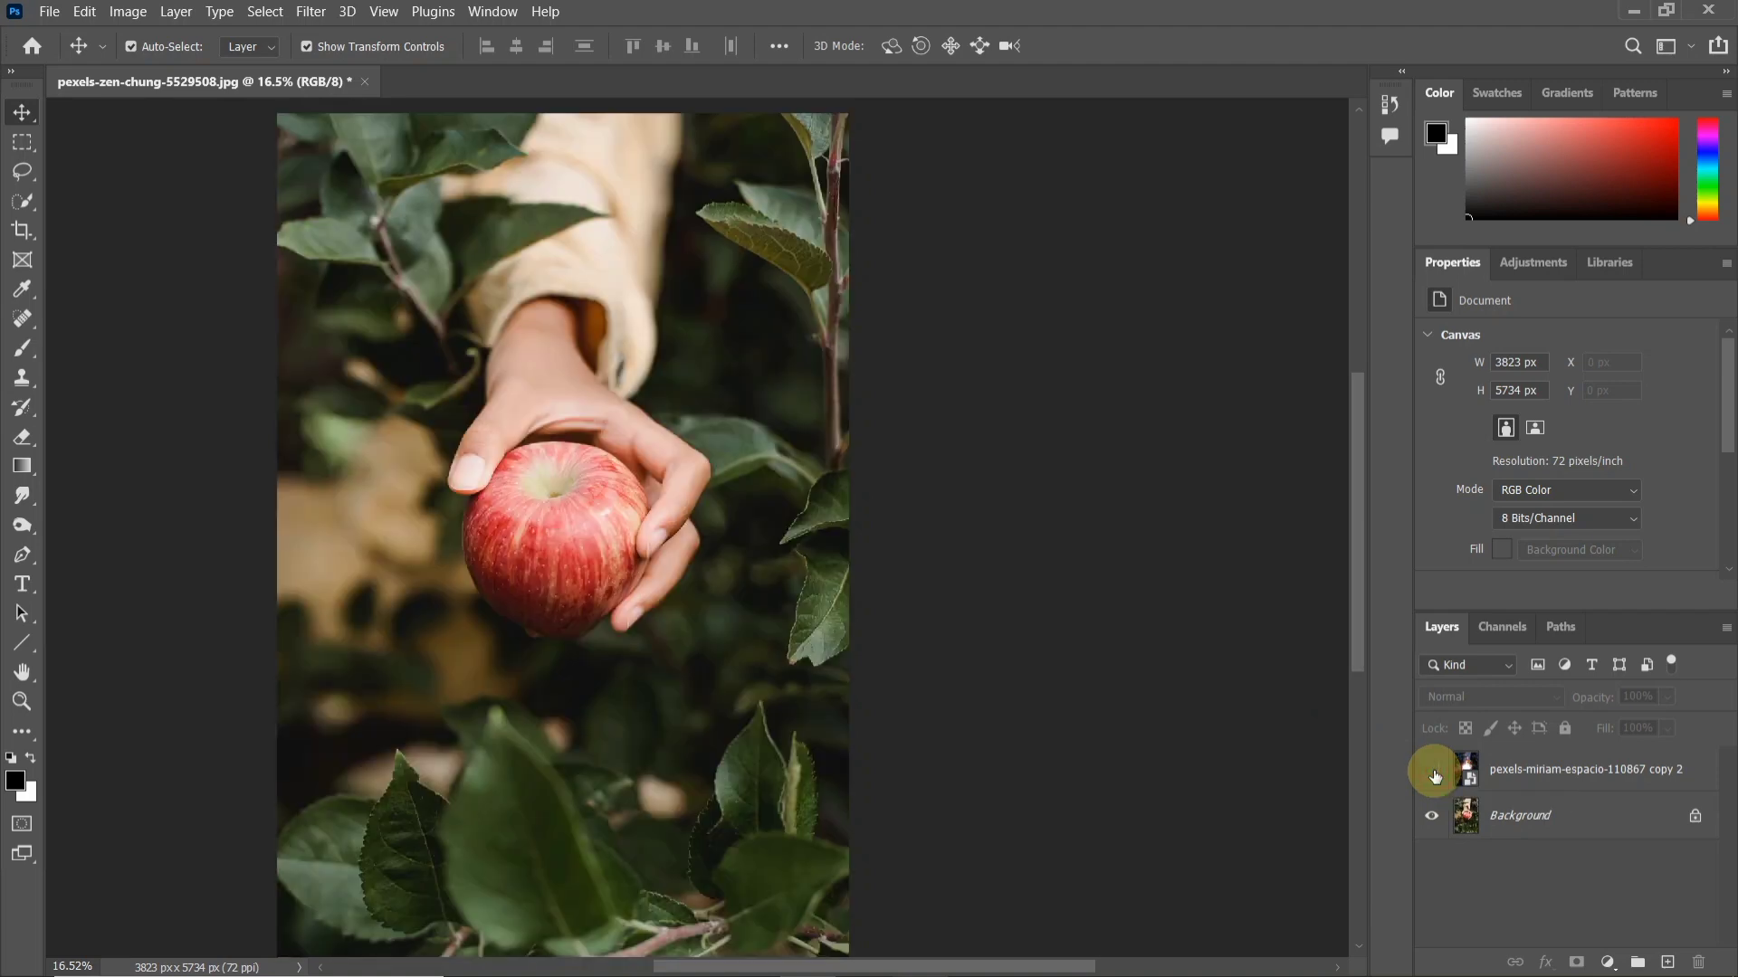
left_click(1432, 772)
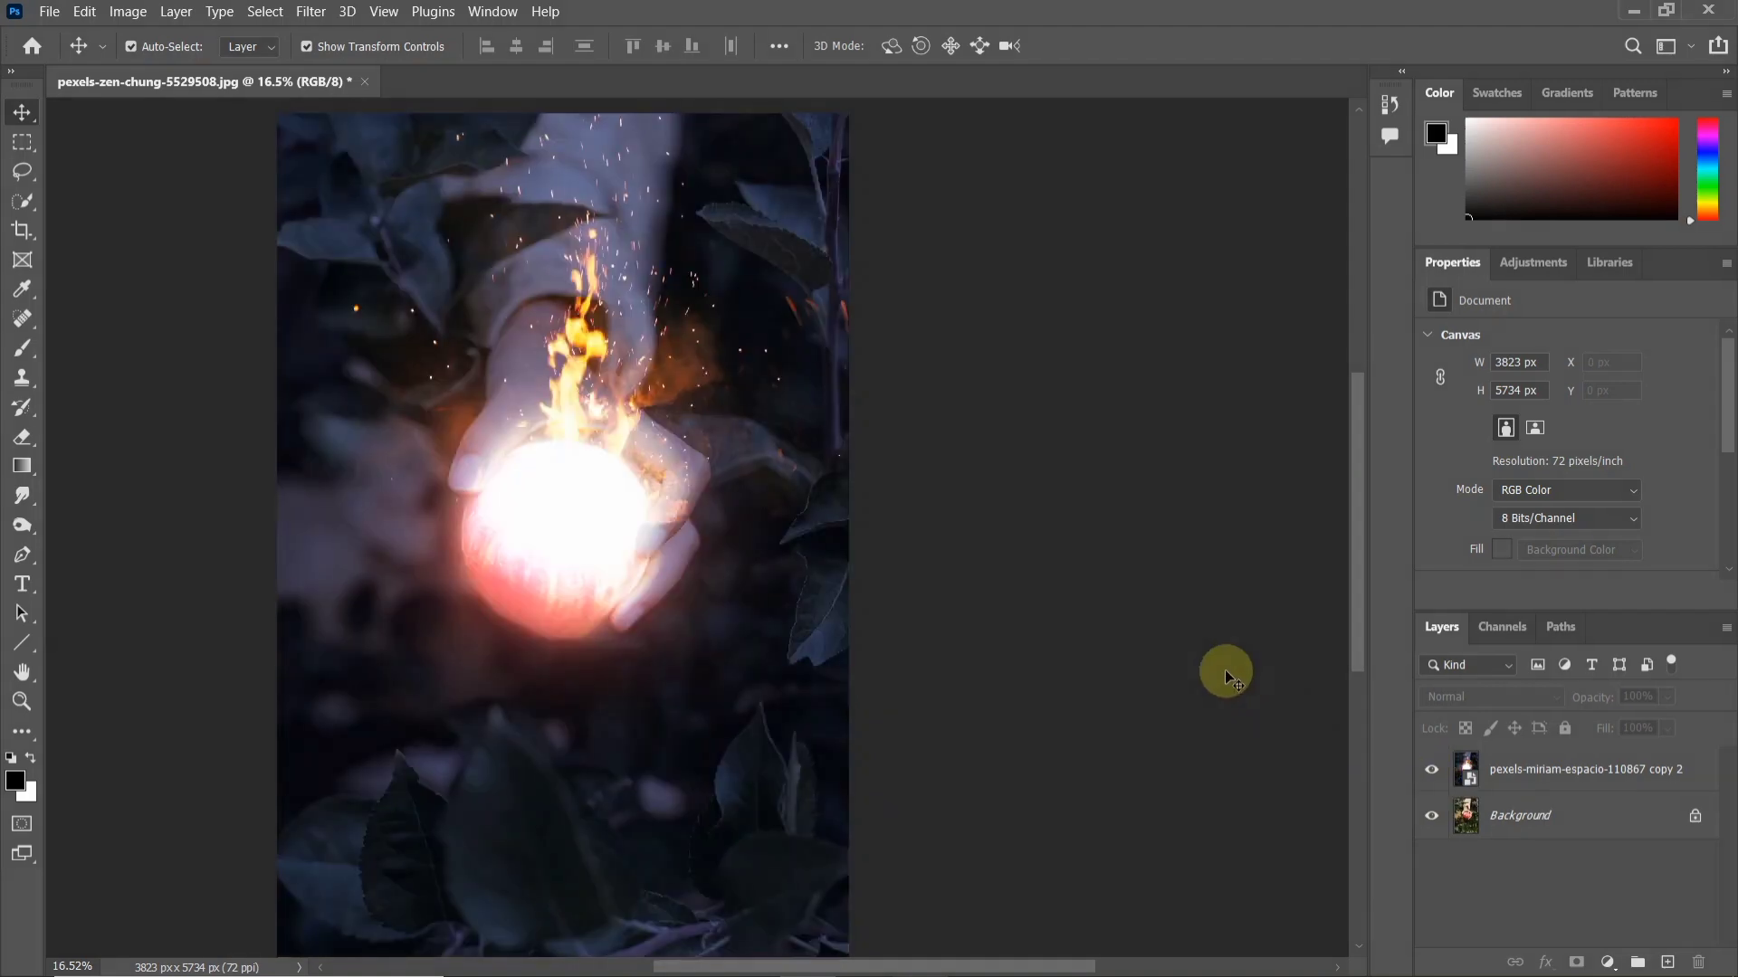